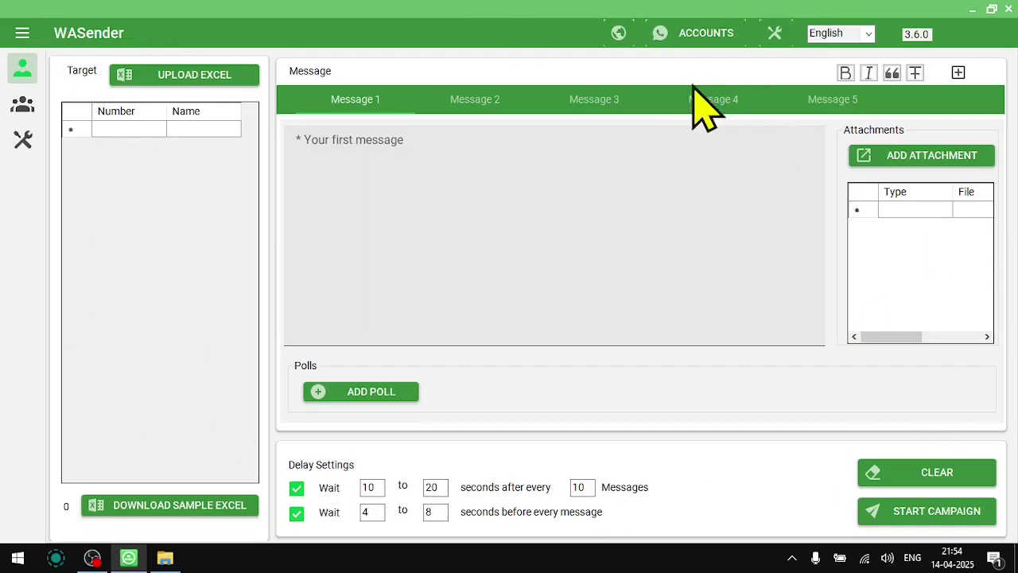
Step: Set the Test account as the primary WhatsApp account in the account manager and close it
left_click(708, 35)
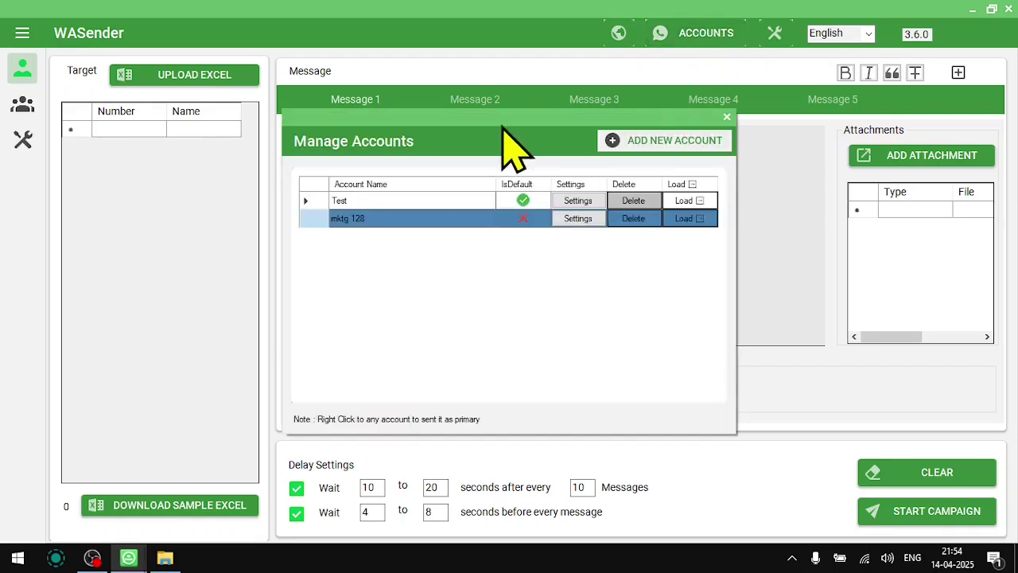
left_click_drag(507, 118, 524, 153)
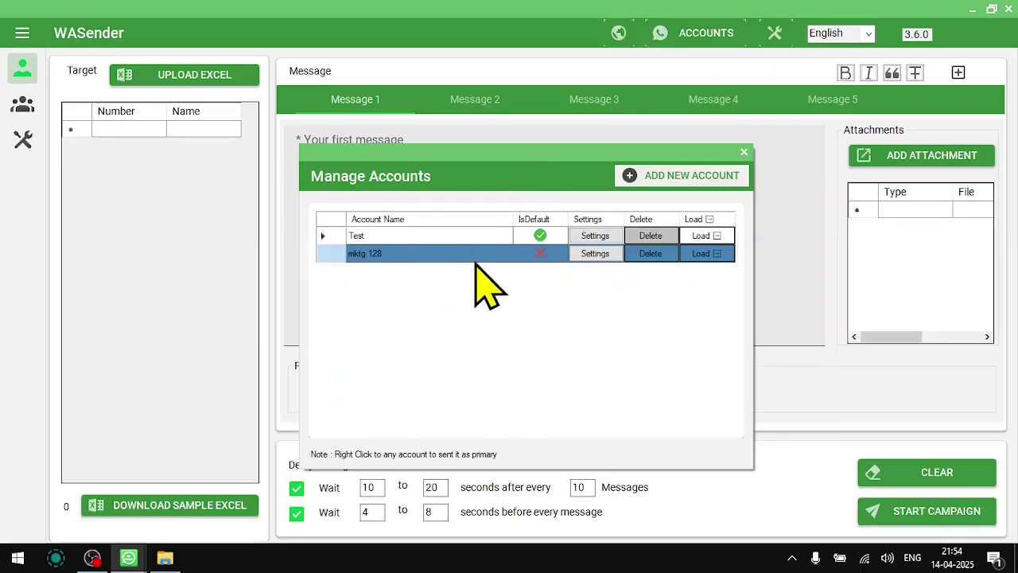
key("Up")
key("Down")
key("Up")
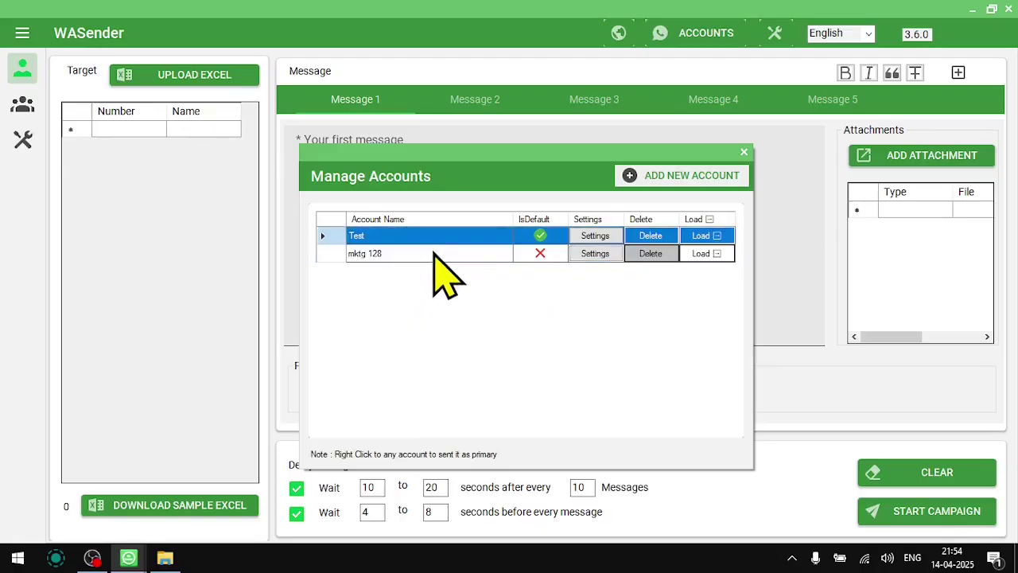
left_click(445, 250)
left_click(482, 234)
right_click(449, 236)
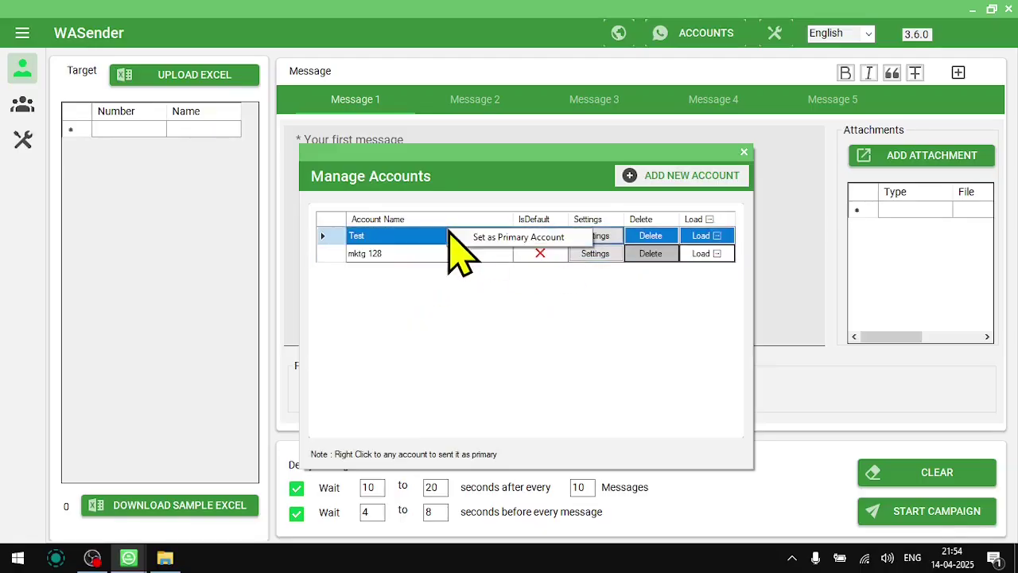
left_click(473, 237)
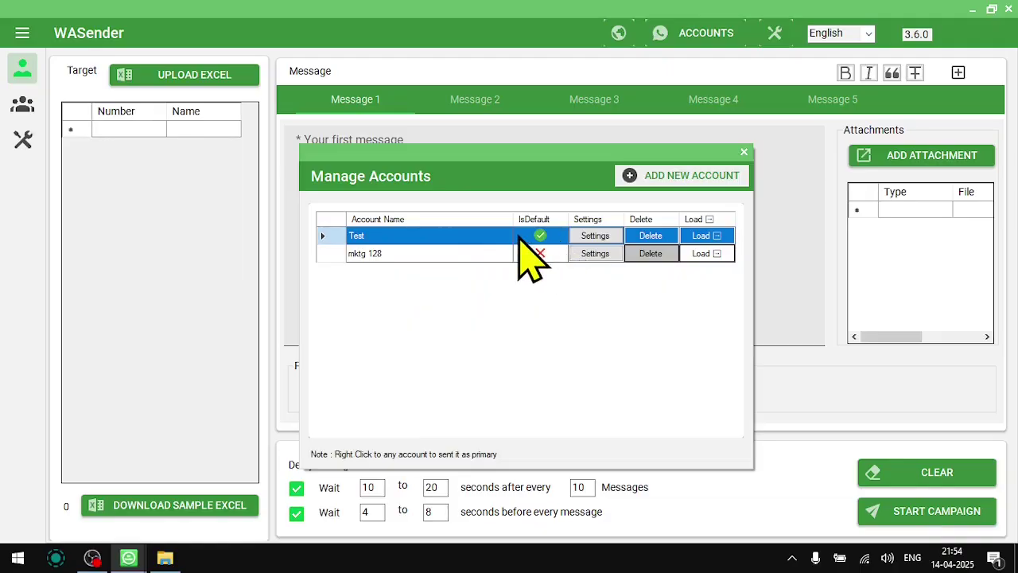
left_click(743, 152)
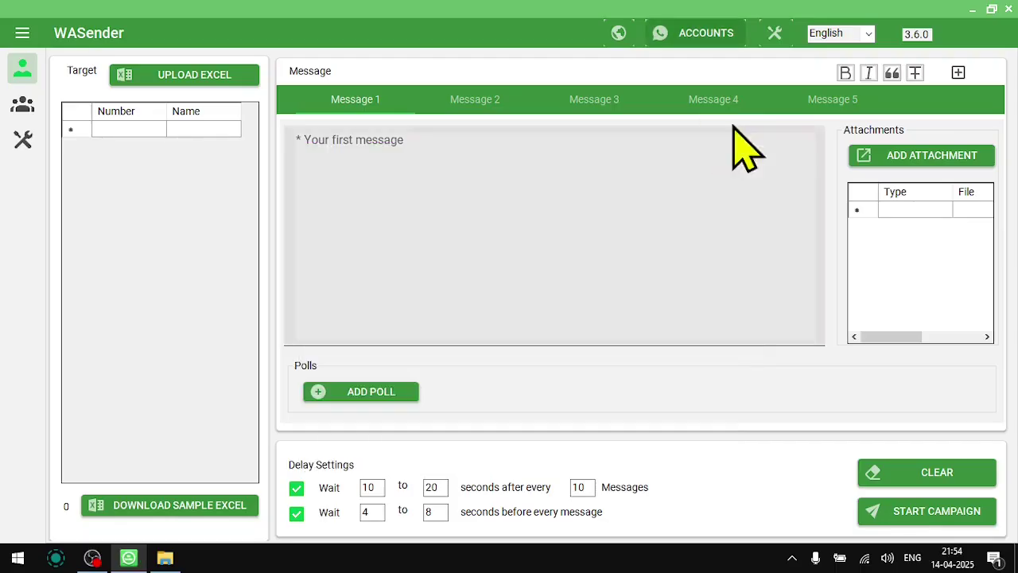
Step: Review the available browser options in the general settings, leaving Built In Browser selected
left_click(776, 34)
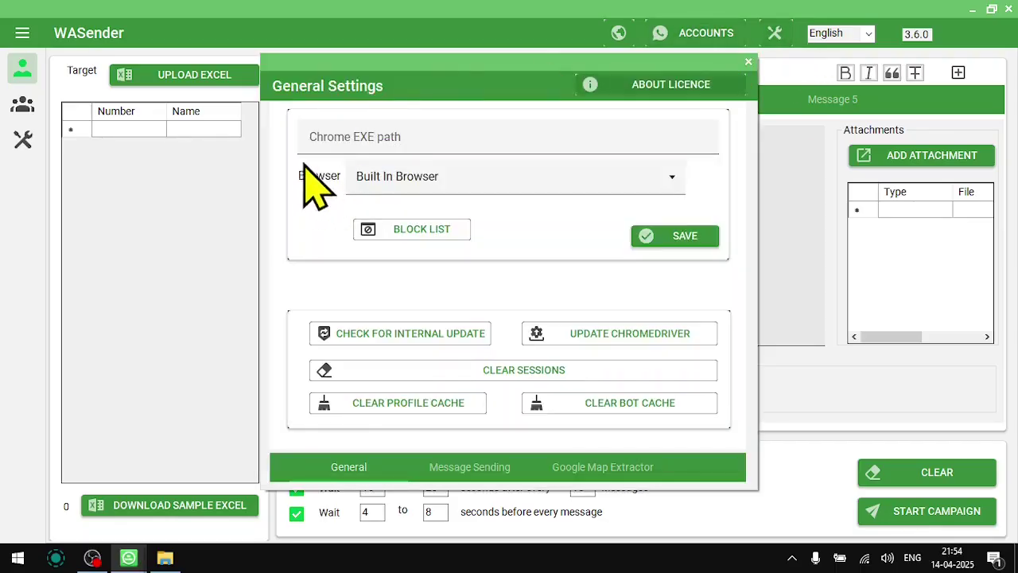
left_click(434, 185)
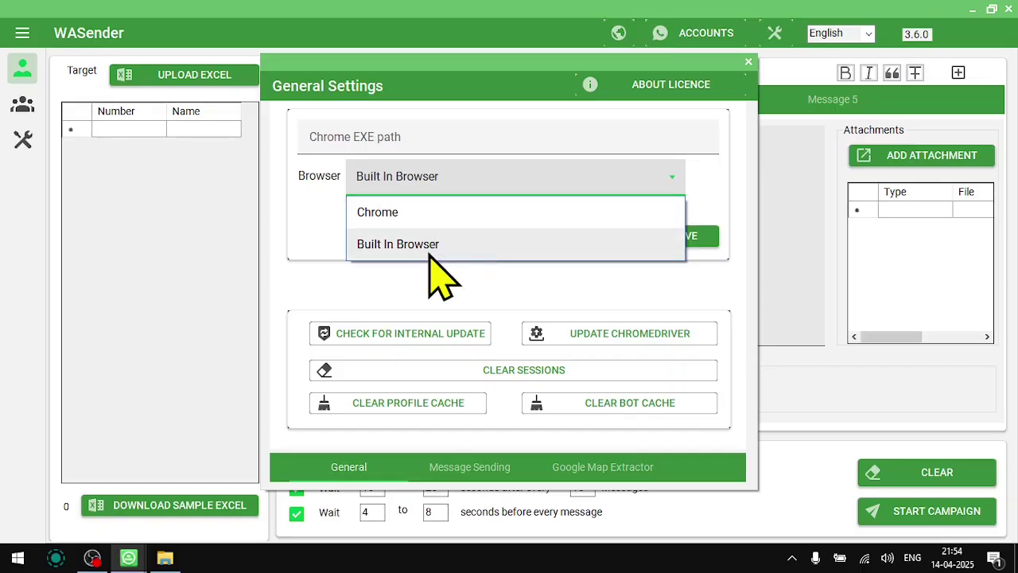
left_click(476, 301)
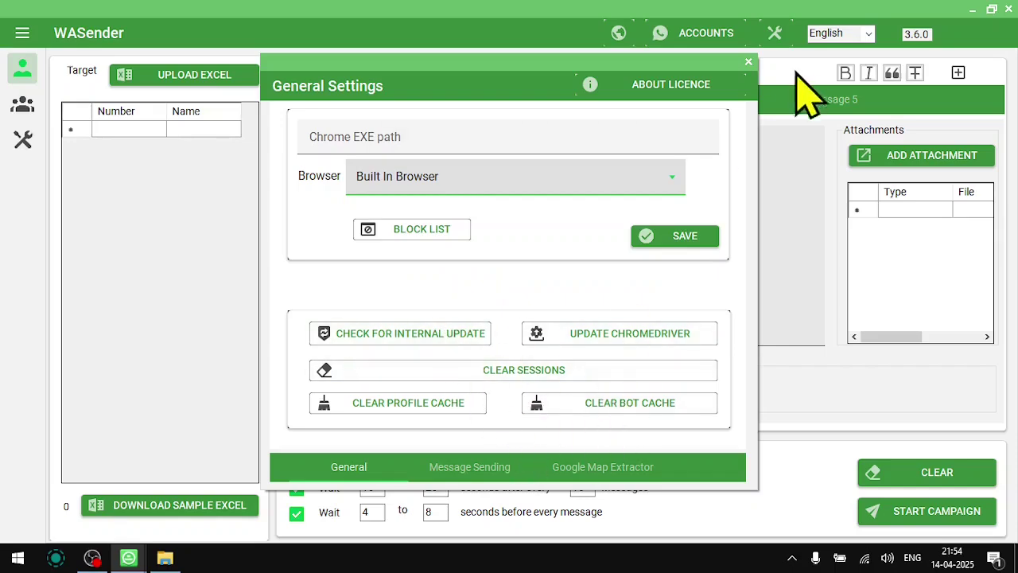
left_click(749, 61)
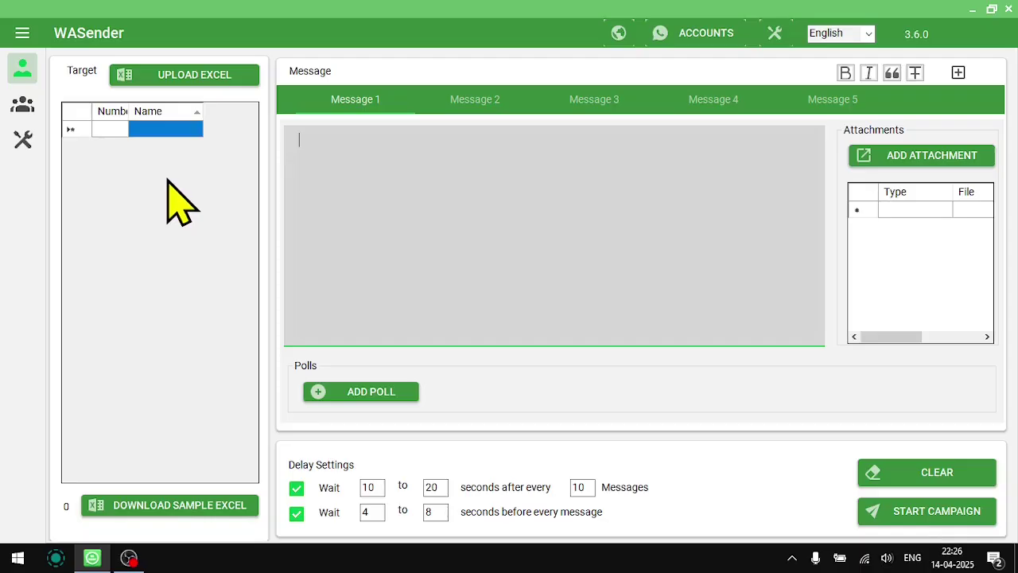
Step: Load the target contacts from the Excel file in Downloads and write "Hi" as the first message
left_click(184, 78)
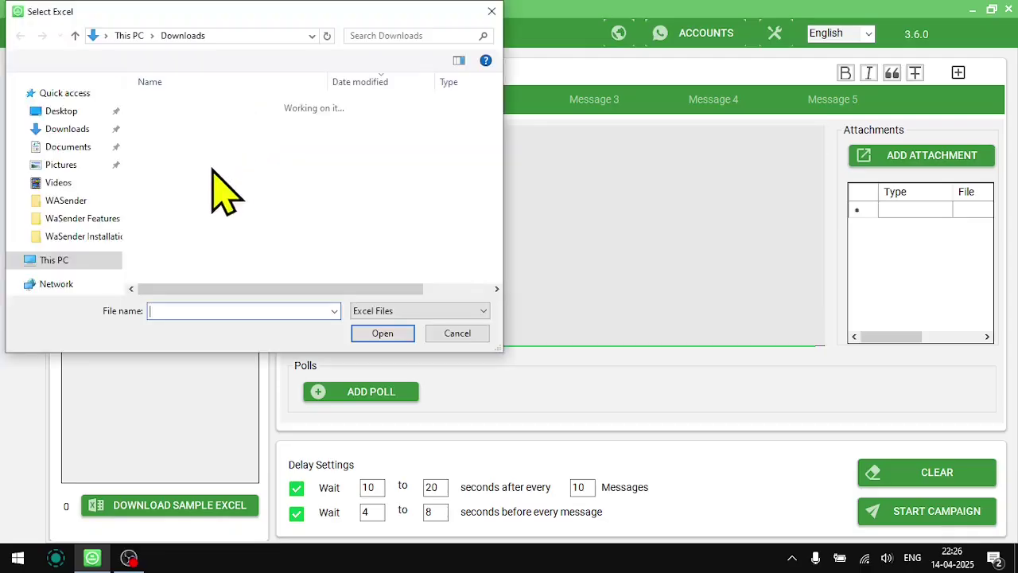
double_click(221, 126)
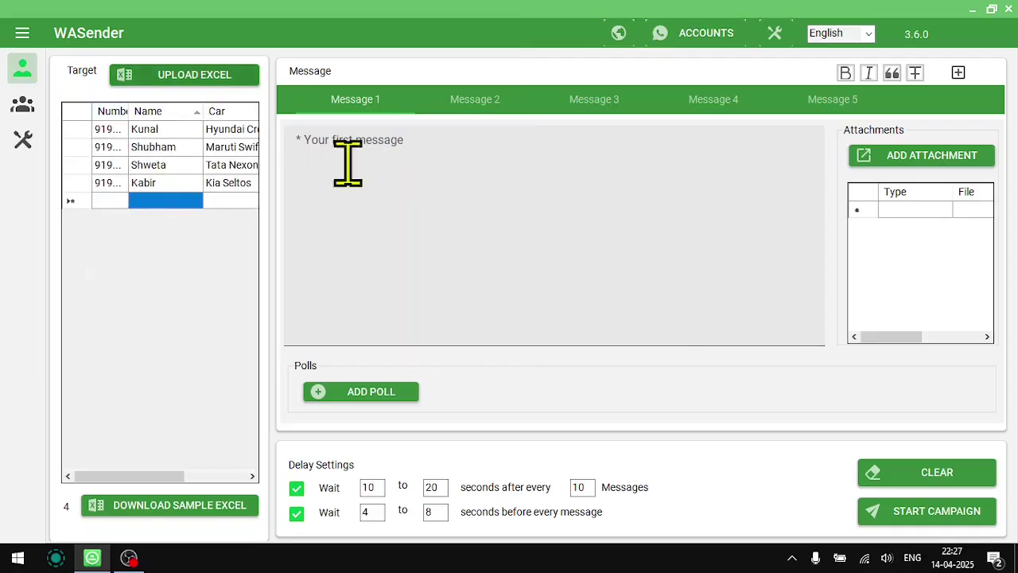
left_click(405, 148)
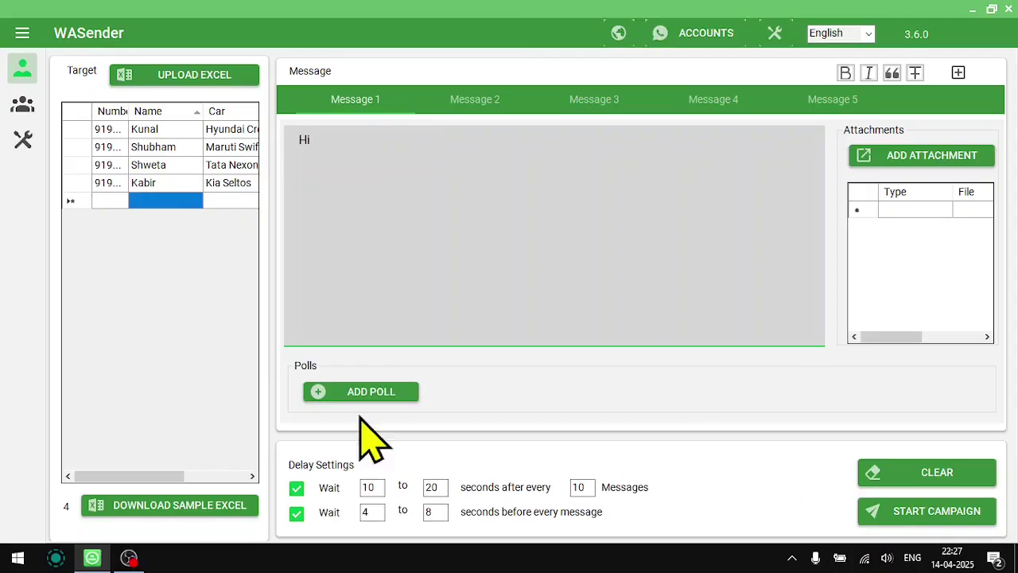
Step: Attach the QR Code PZ image from Downloads to the first message
left_click(915, 159)
left_click(911, 177)
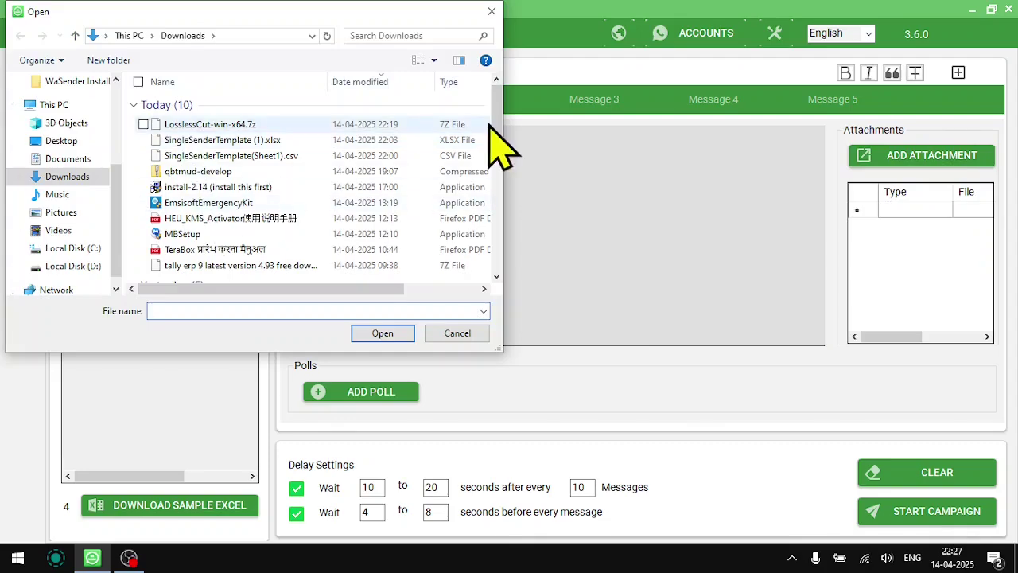
left_click_drag(492, 133, 495, 171)
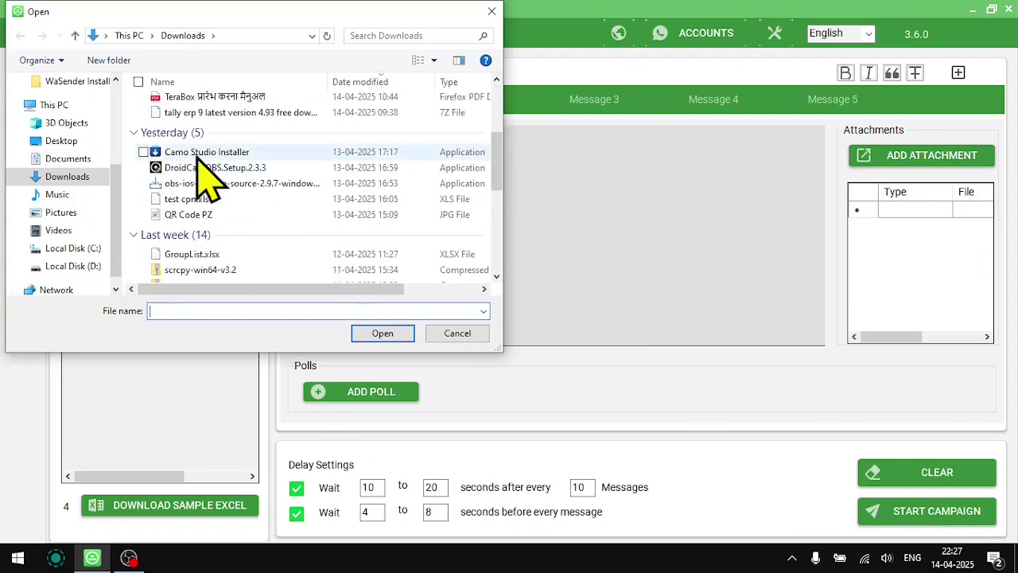
double_click(171, 209)
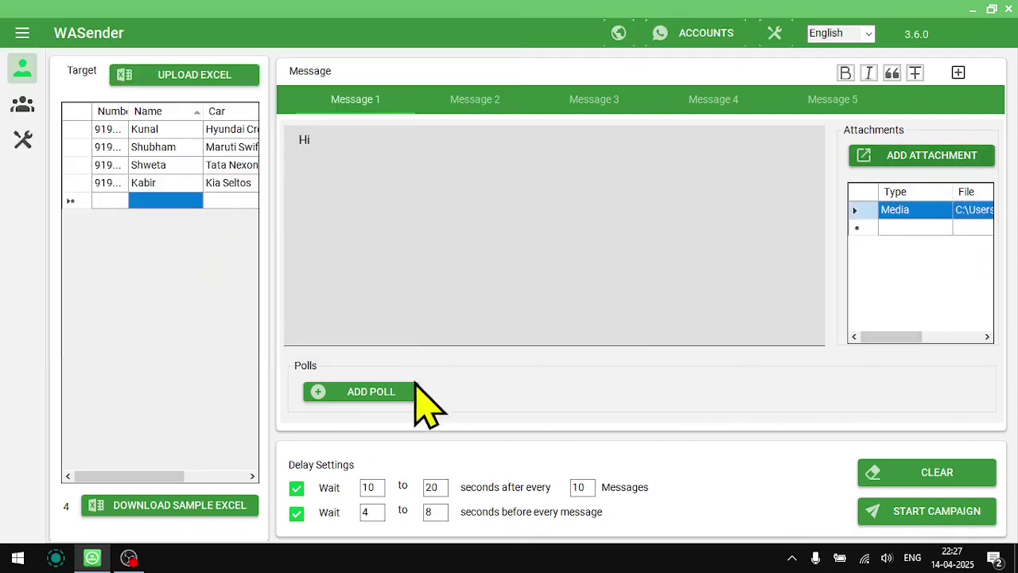
Step: Save the caption "This is a caption" for the attached image, with Attach With Main Message disabled
right_click(955, 218)
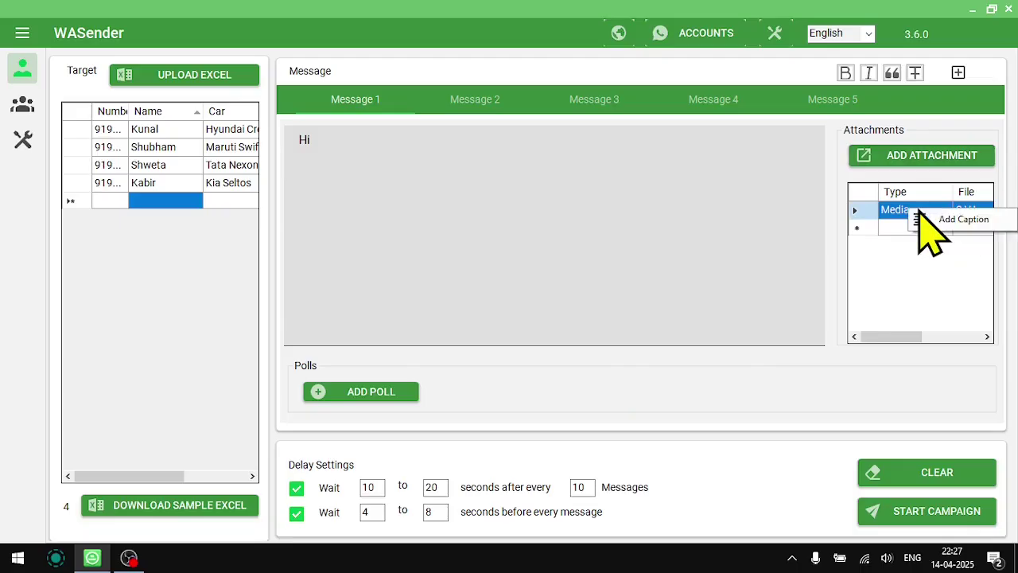
left_click(957, 219)
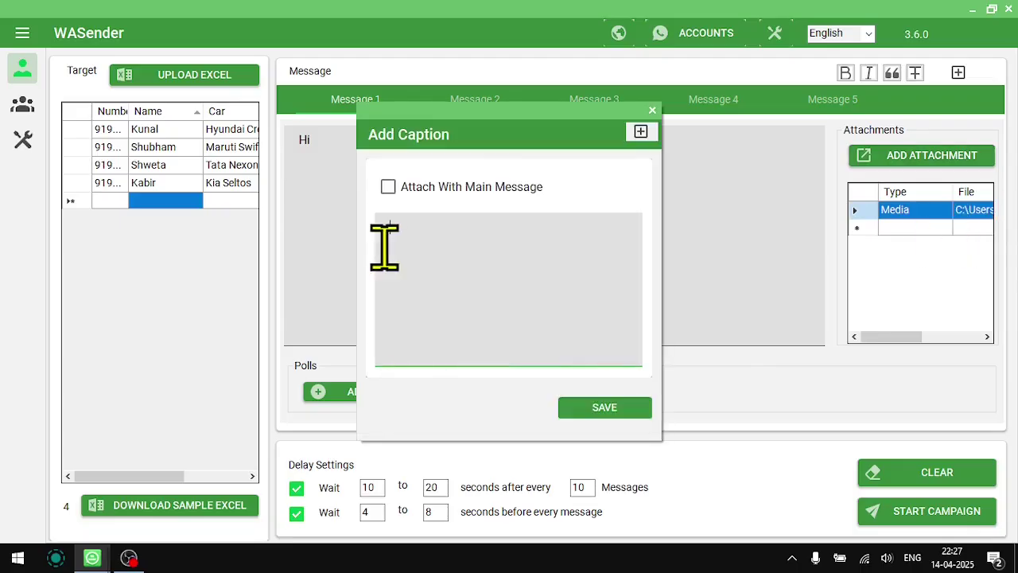
left_click(389, 187)
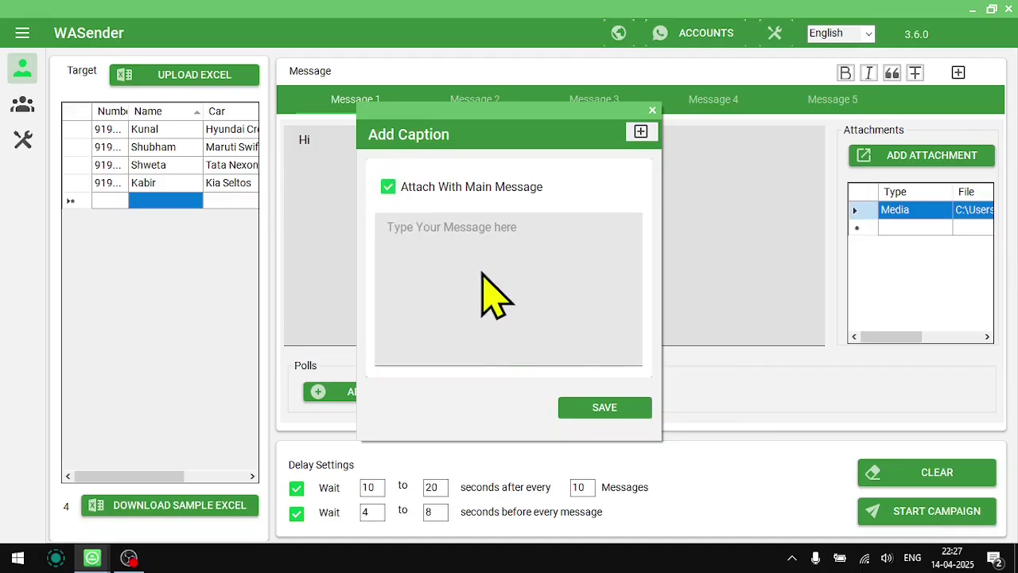
left_click(415, 191)
left_click(465, 241)
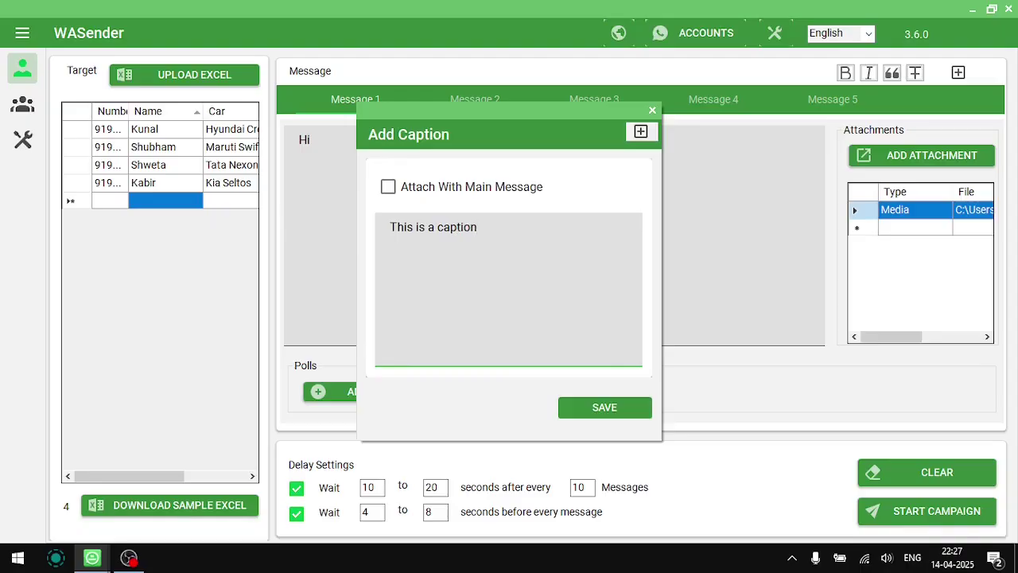
left_click(595, 408)
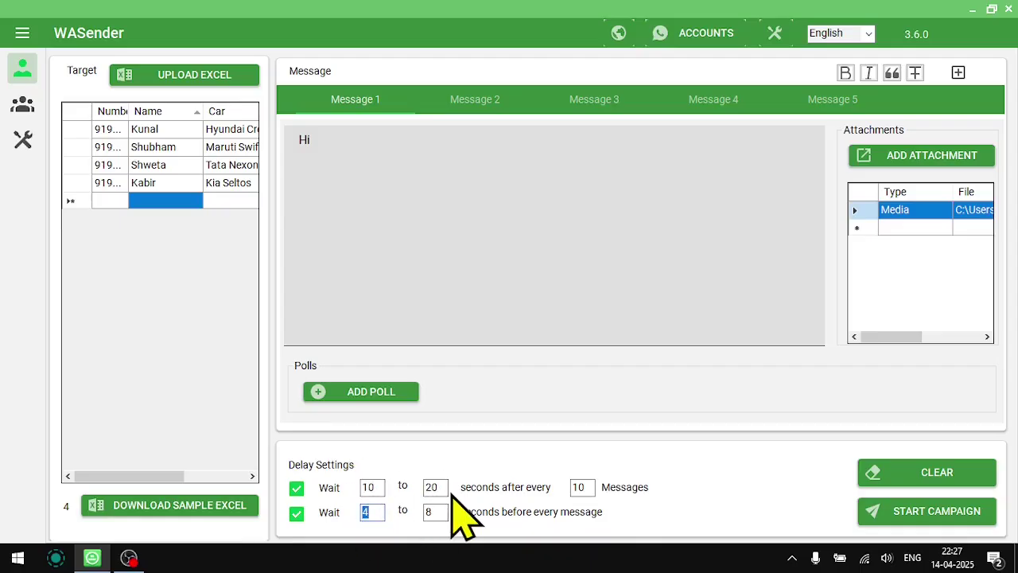
Step: Set the wait before every message to 1 to 2 seconds and launch the campaign immediately with the Test account
type("2")
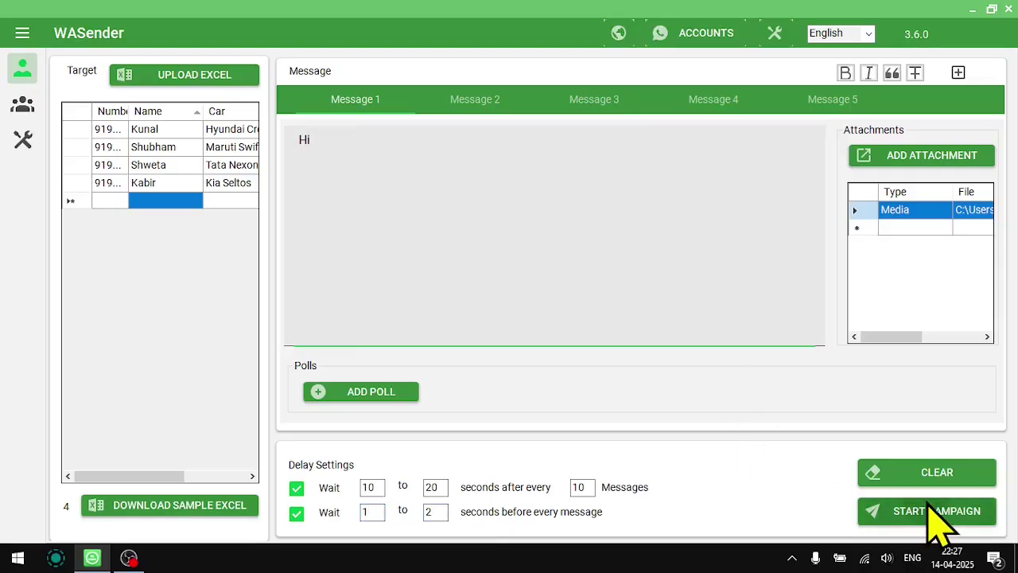
left_click(929, 511)
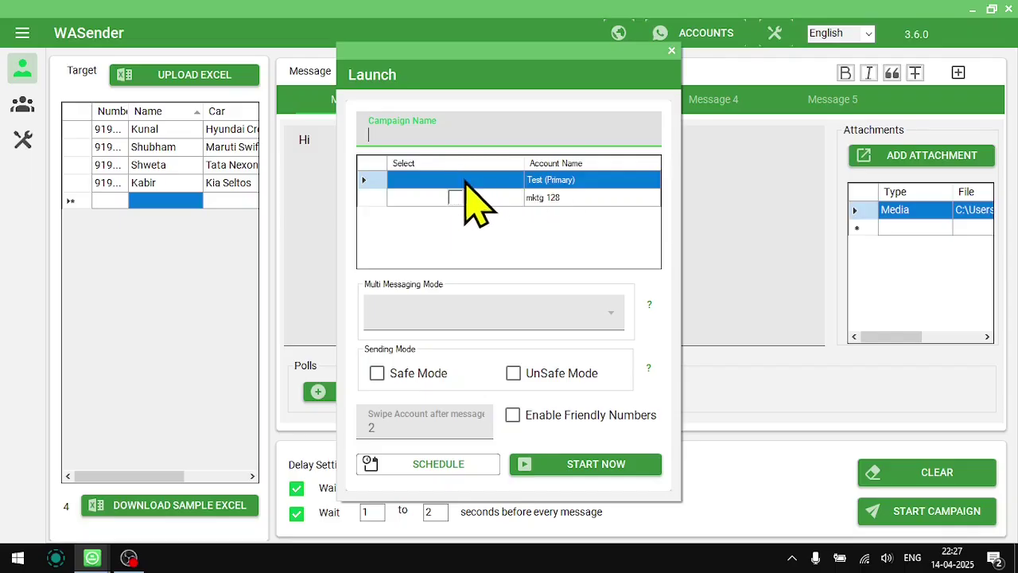
left_click(460, 180)
left_click(573, 464)
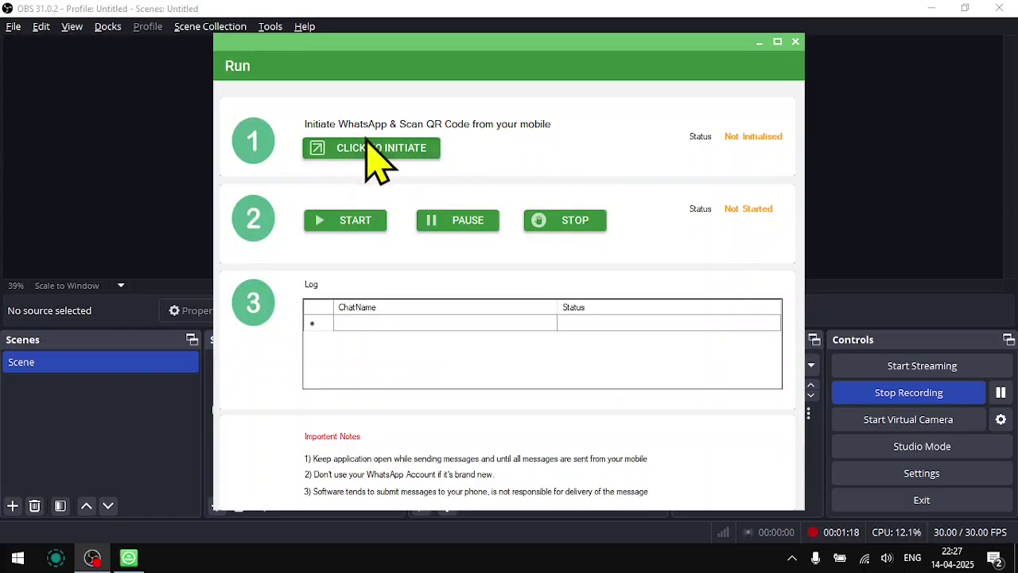
Step: Initiate the WhatsApp session and arrange its browser window side by side with the Run window
left_click(382, 152)
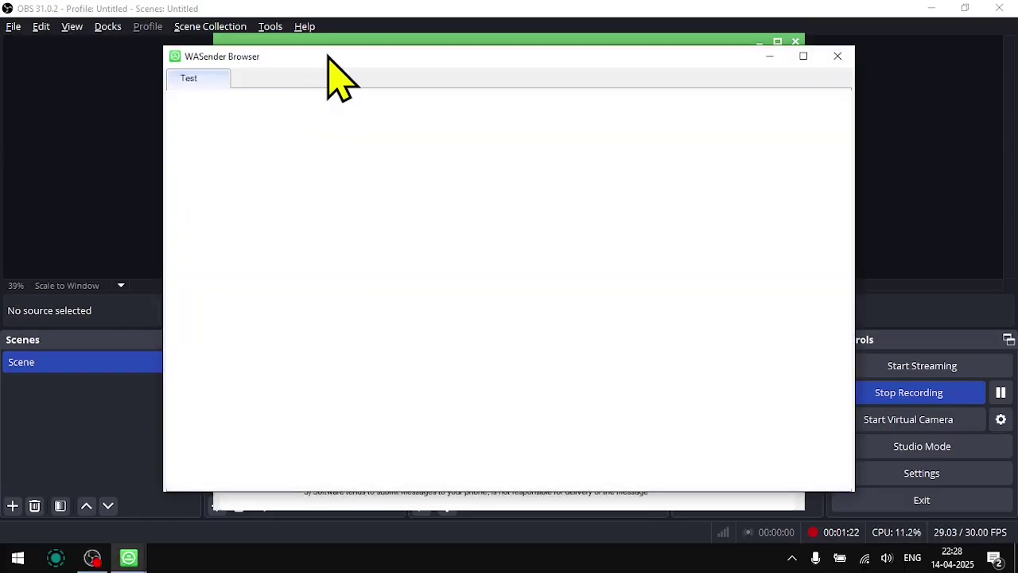
left_click_drag(338, 77, 1017, 78)
left_click(166, 125)
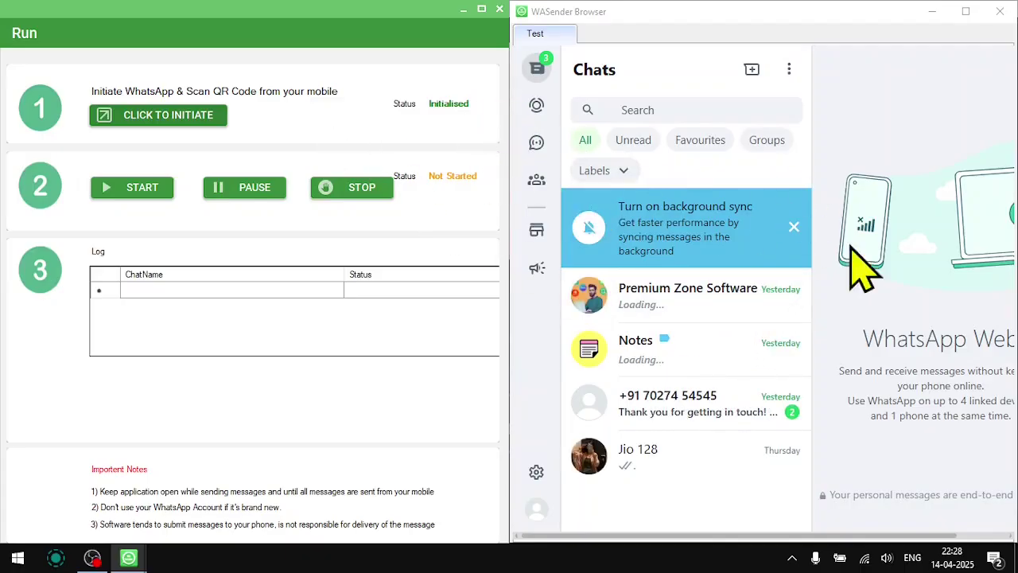
Step: Start sending the campaign messages and dismiss the prompt for choosing an app to open the HTML file
left_click(150, 212)
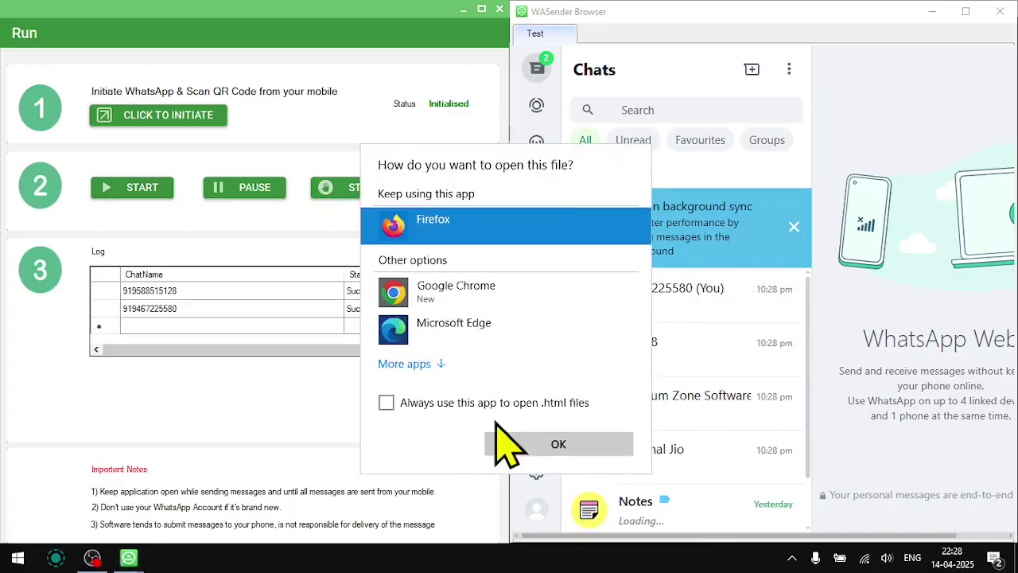
left_click(546, 224)
Step: Examine the sent image, caption and text message in the recipients' chats, using an enlarged browser window
left_click(743, 306)
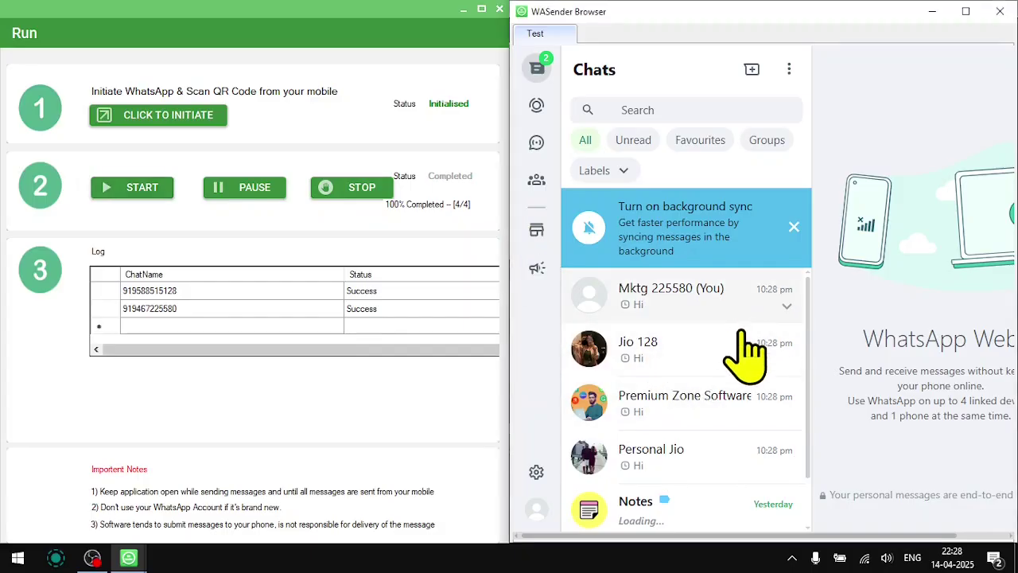
double_click(697, 11)
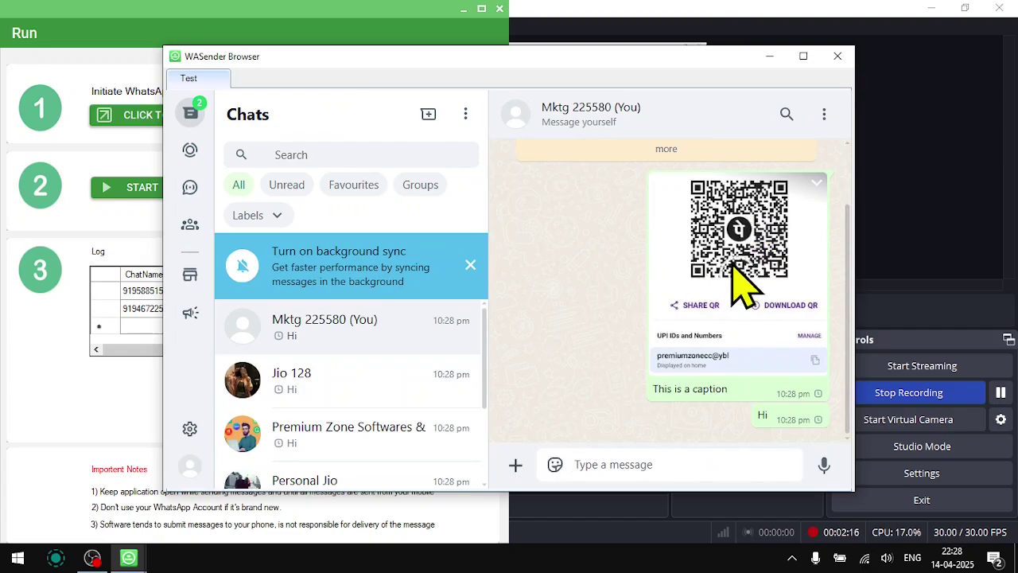
left_click(322, 391)
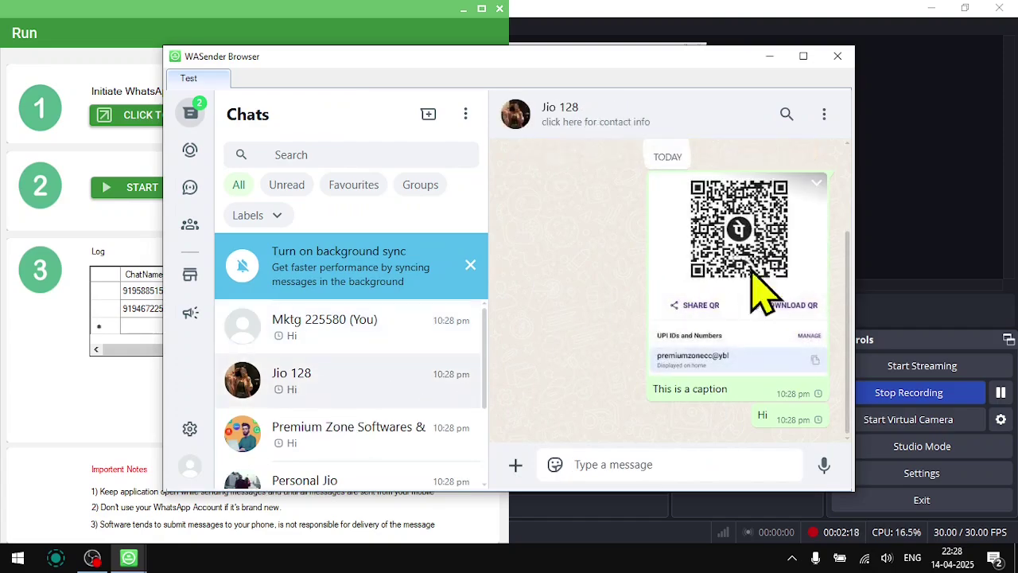
left_click(304, 328)
scroll(375, 386, "down", 3)
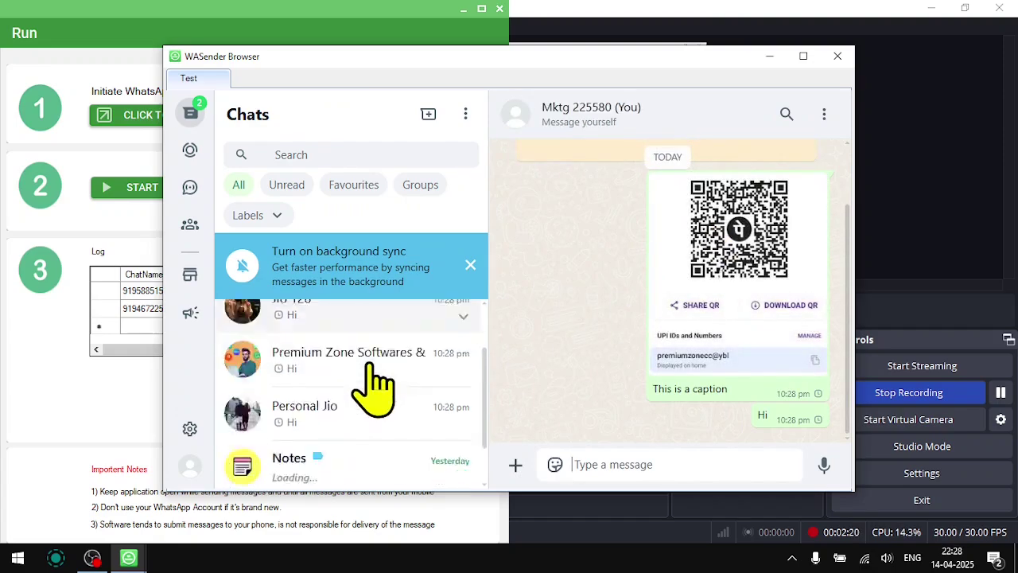
double_click(637, 66)
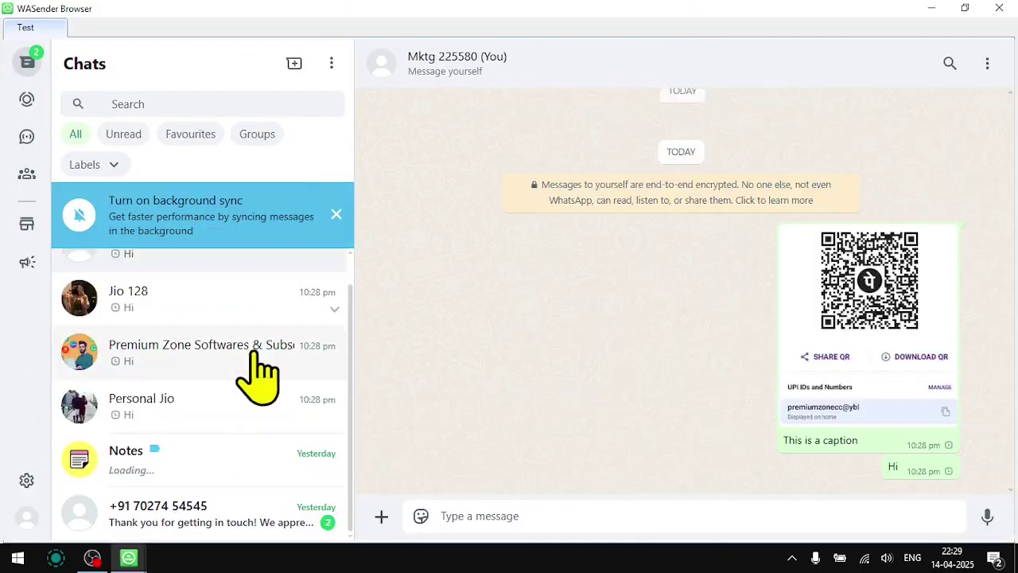
scroll(222, 370, "up", 1)
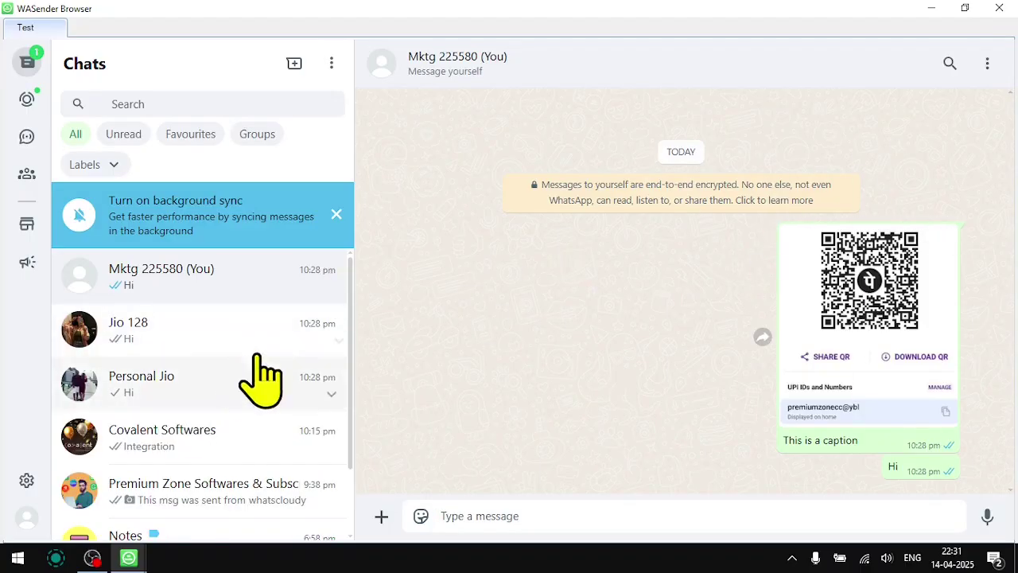
Step: Close the WhatsApp browser session and the Run window to return to the campaign editor
left_click(999, 8)
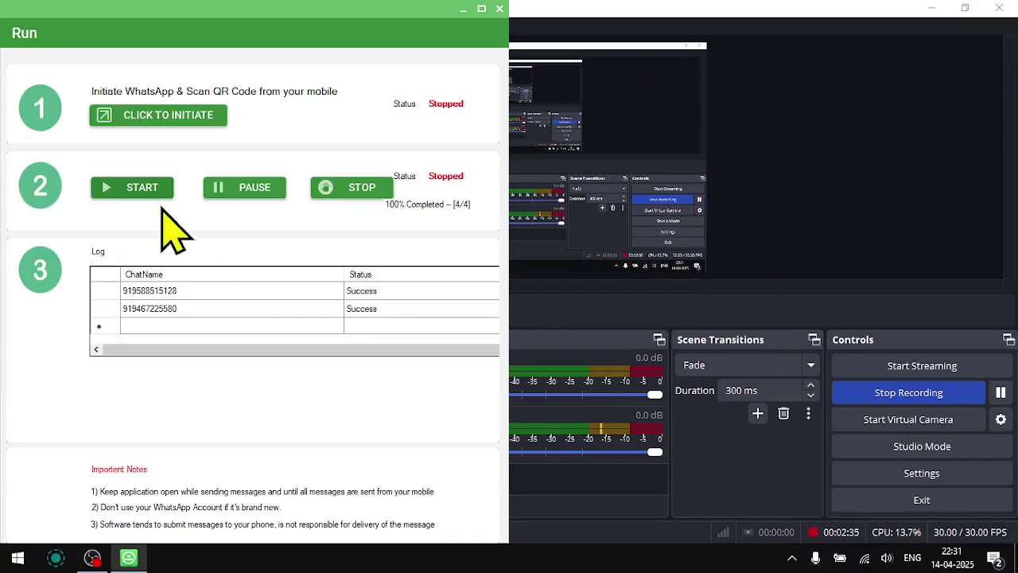
left_click(500, 8)
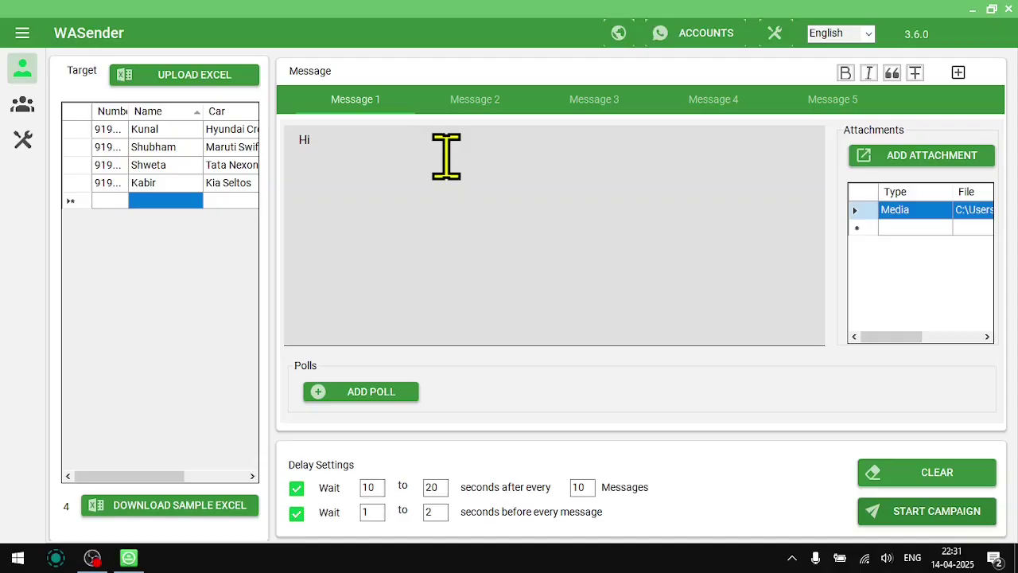
Step: Write Message 1 as "Hi {{Name}}" followed by "Your car {{Car}} with Registration Number {{RegNo}} is due for service."
left_click(371, 141)
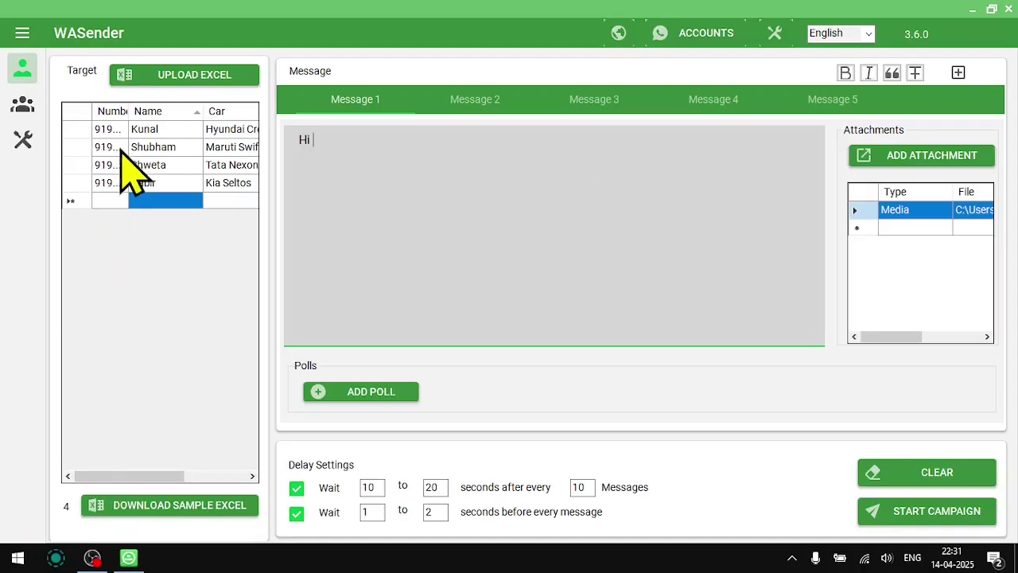
left_click_drag(139, 478, 195, 487)
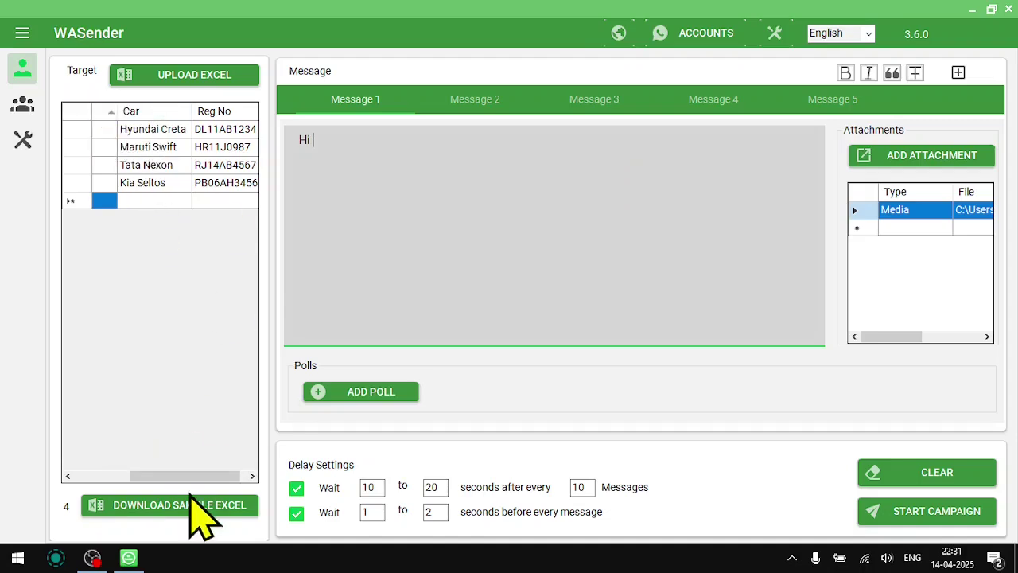
left_click_drag(191, 477, 134, 476)
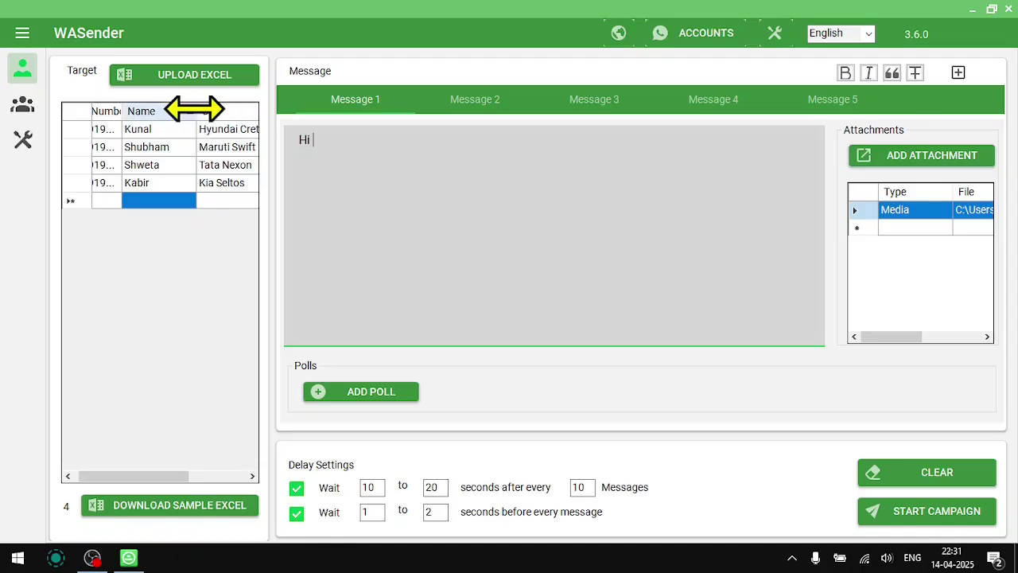
left_click_drag(199, 109, 183, 109)
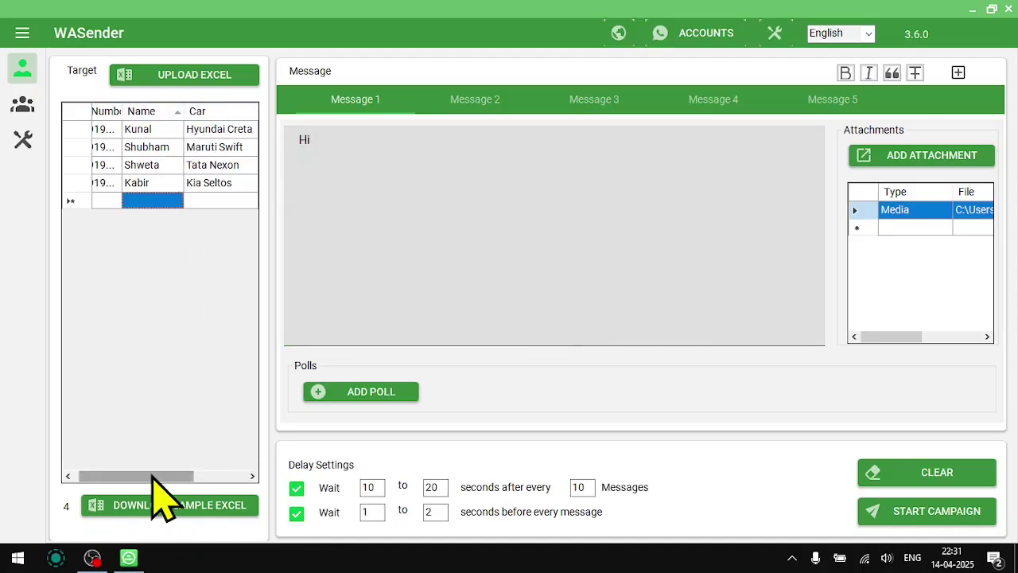
left_click(383, 183)
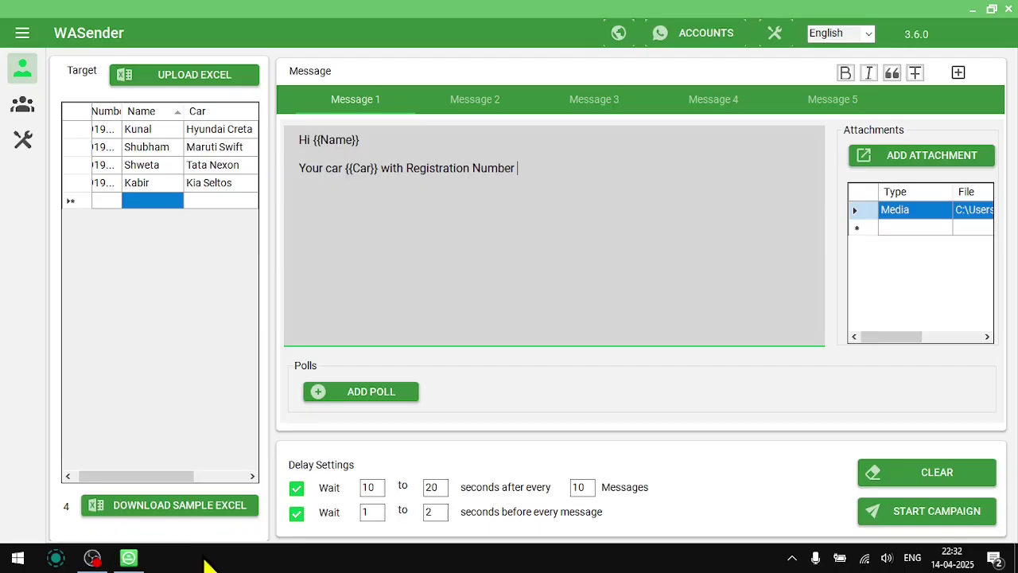
left_click_drag(141, 475, 194, 476)
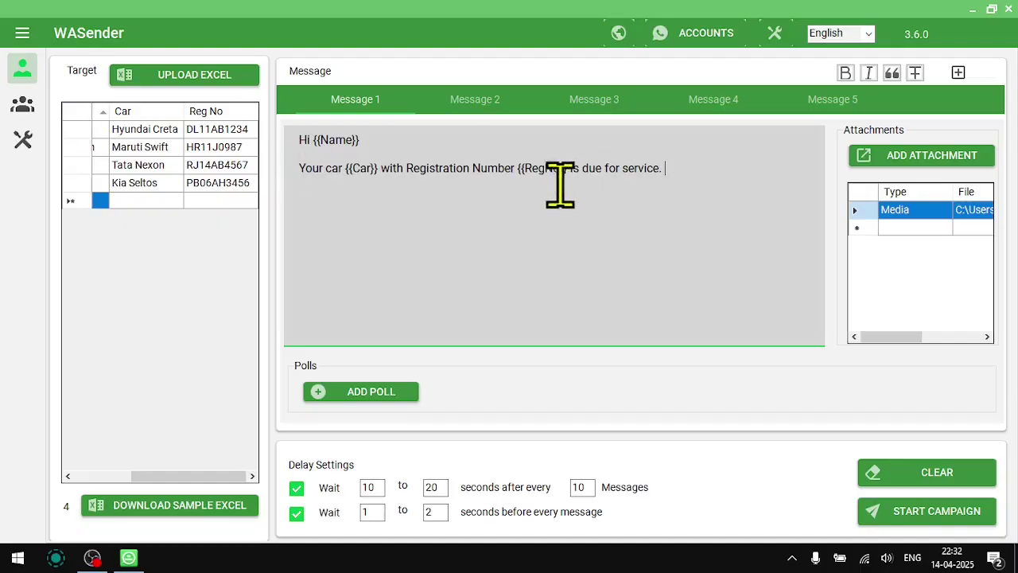
Step: Remove the Media attachment from Message 1 so that only the personalised text is sent
right_click(913, 214)
left_click(964, 222)
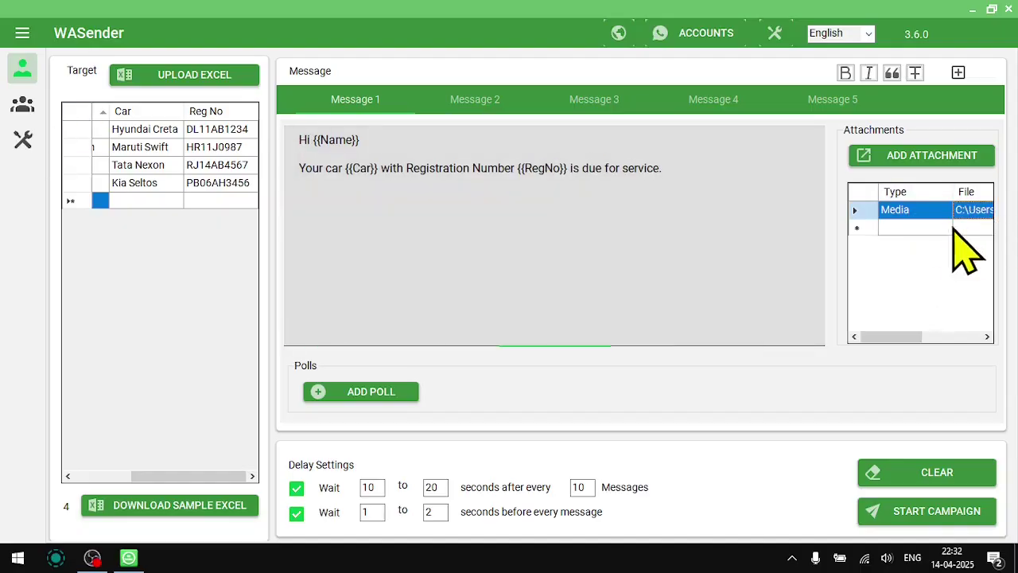
right_click(890, 213)
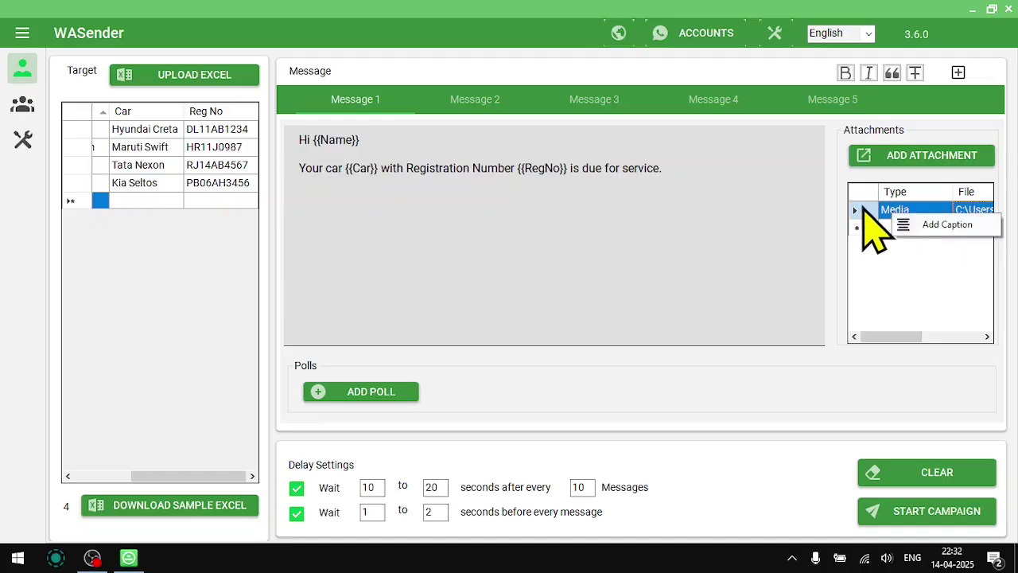
right_click(861, 207)
left_click(862, 209)
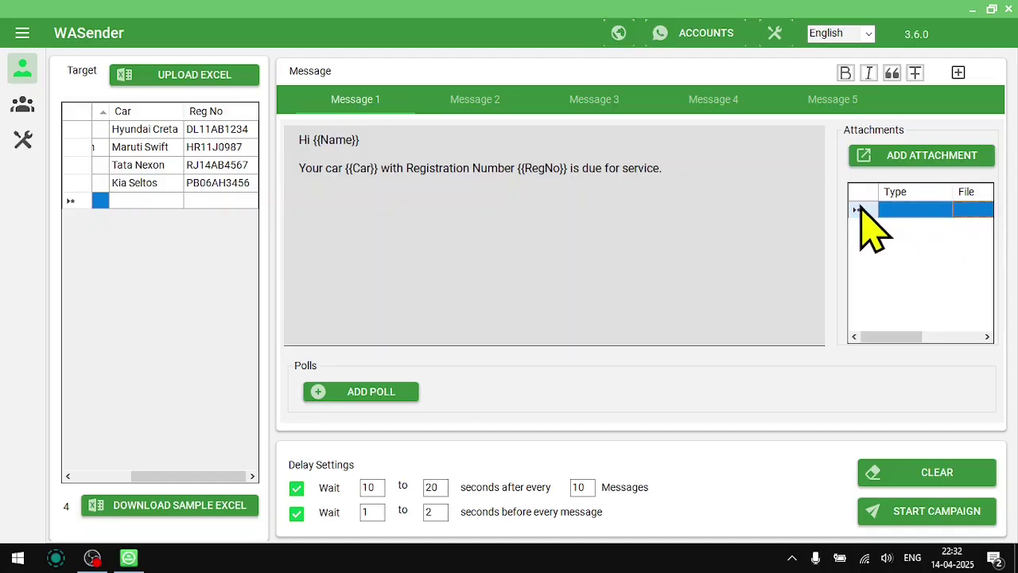
left_click(636, 227)
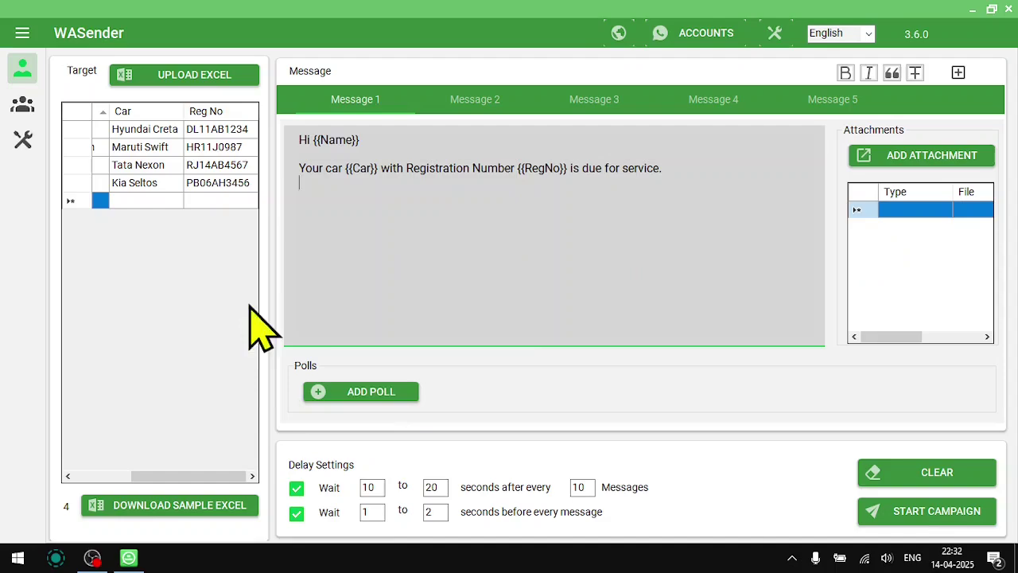
Step: Launch the campaign immediately from the Test account and initiate WhatsApp, with its browser window beside the Run window
left_click(875, 508)
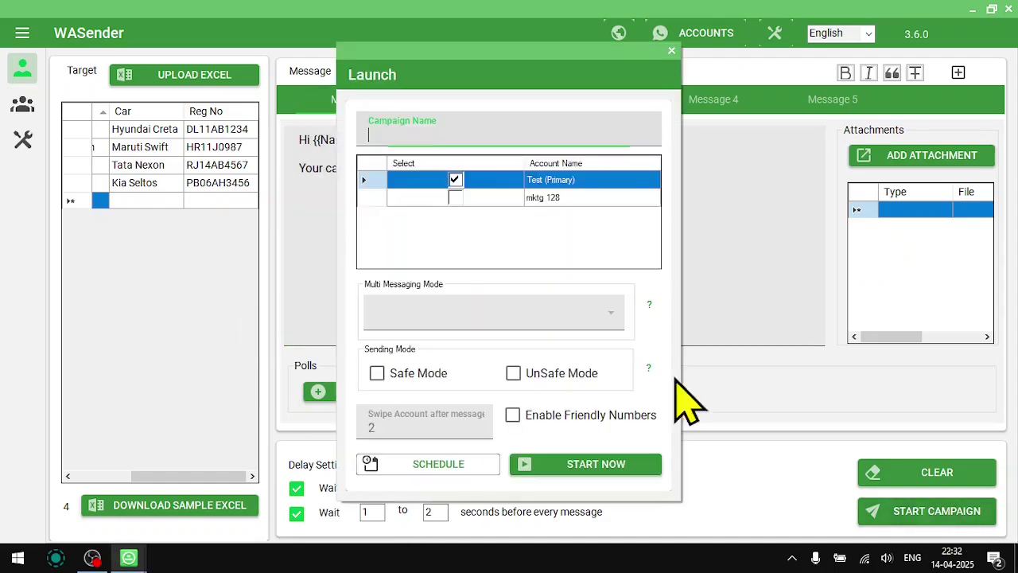
left_click(609, 468)
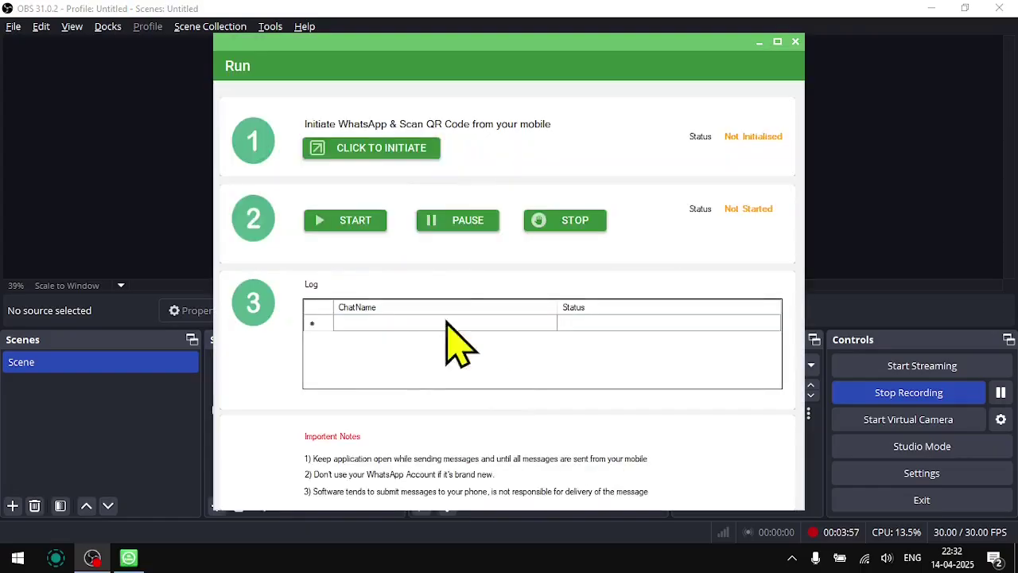
left_click(367, 151)
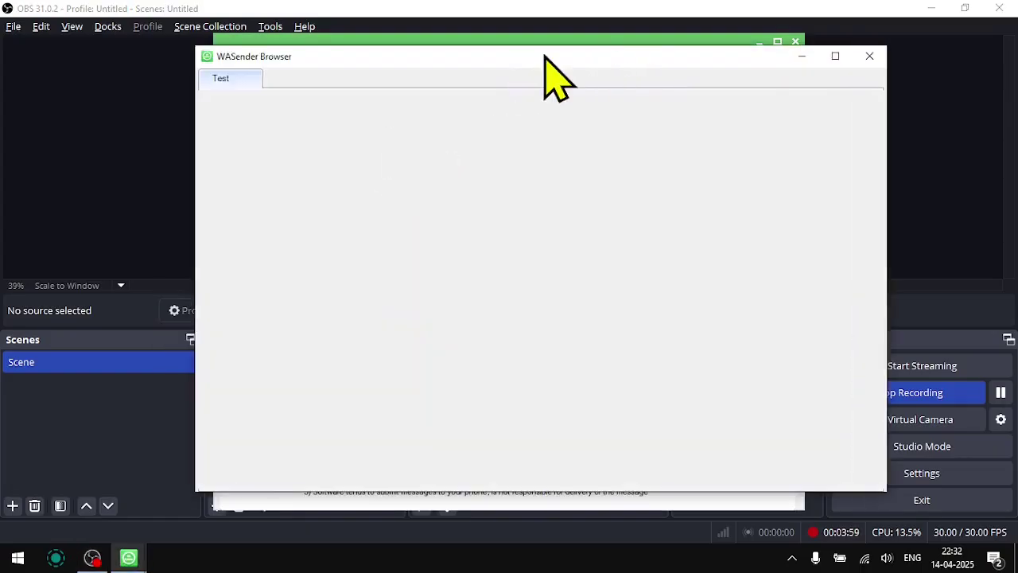
left_click_drag(545, 58, 1017, 79)
left_click(200, 141)
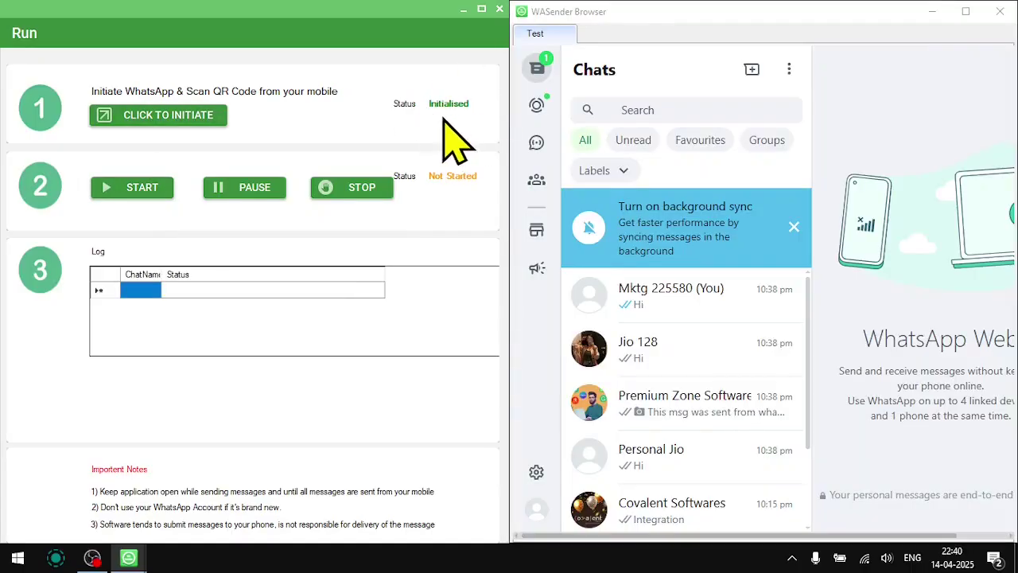
Step: Start sending the personalised messages and dismiss the prompt for choosing an app to open the HTML file
left_click(137, 197)
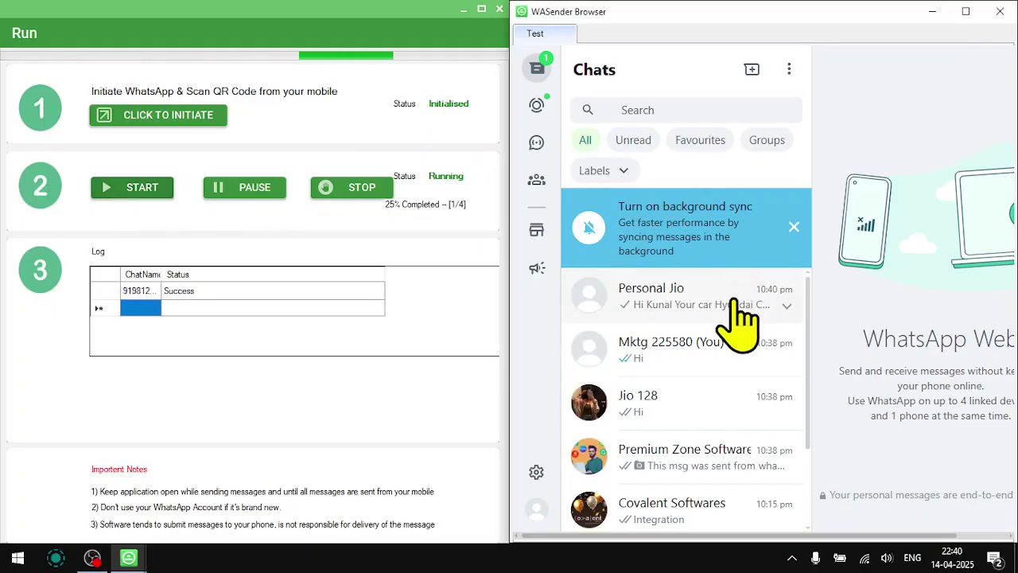
left_click(732, 304)
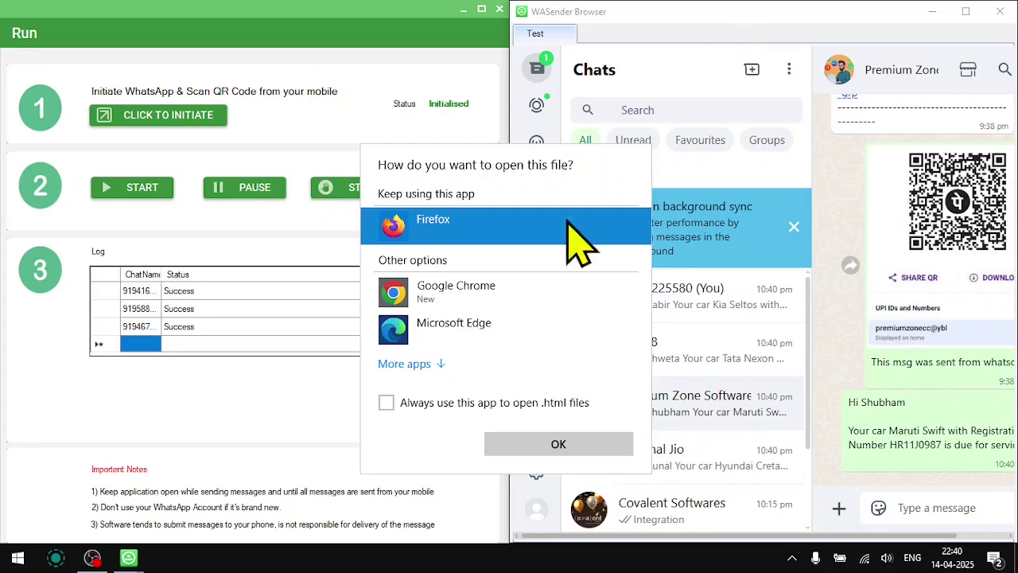
double_click(525, 229)
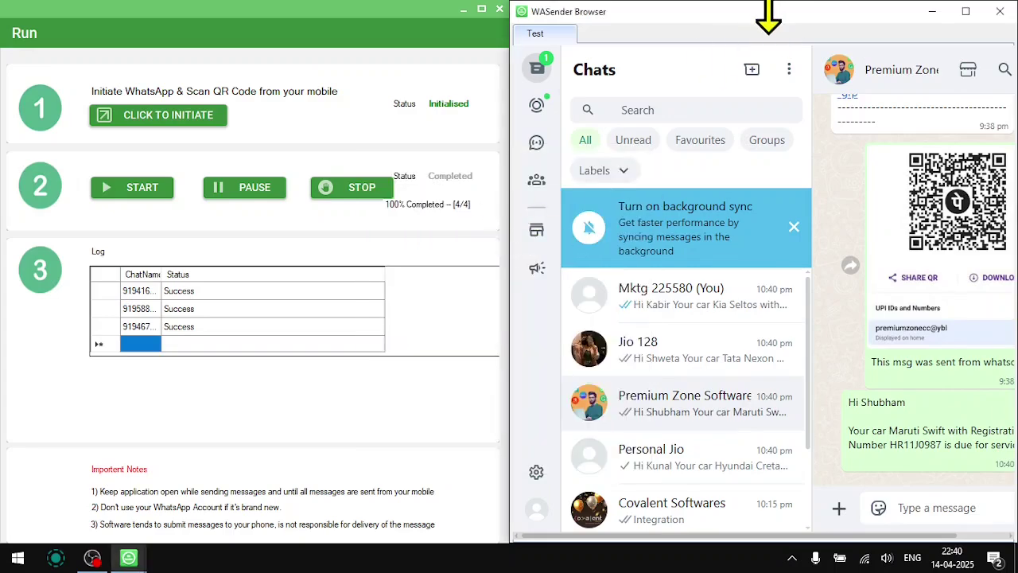
Step: Enlarge the WhatsApp browser and examine the name, car and registration number in the Premium Zone Softwares & Subscriptions chat
double_click(771, 13)
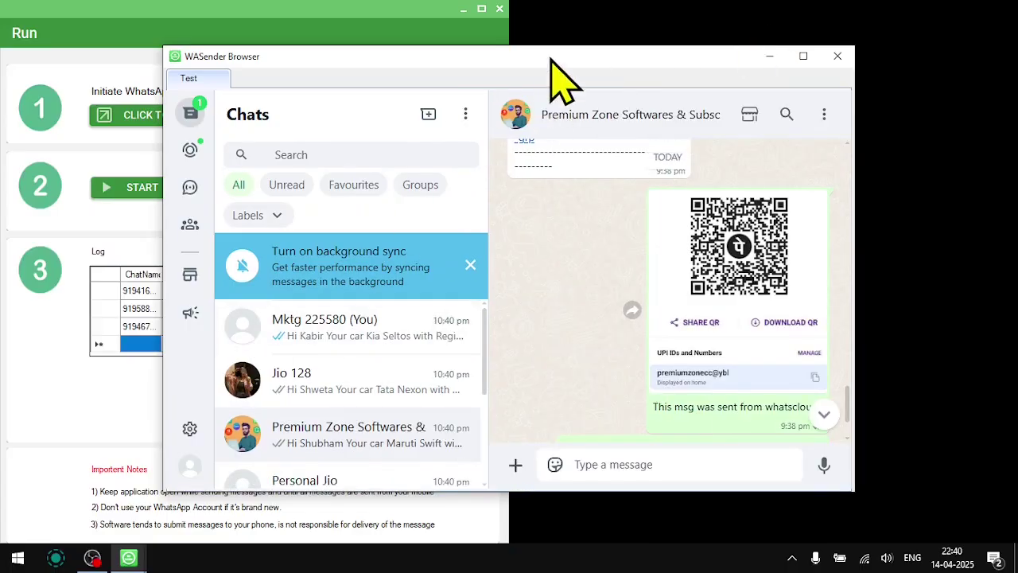
double_click(551, 57)
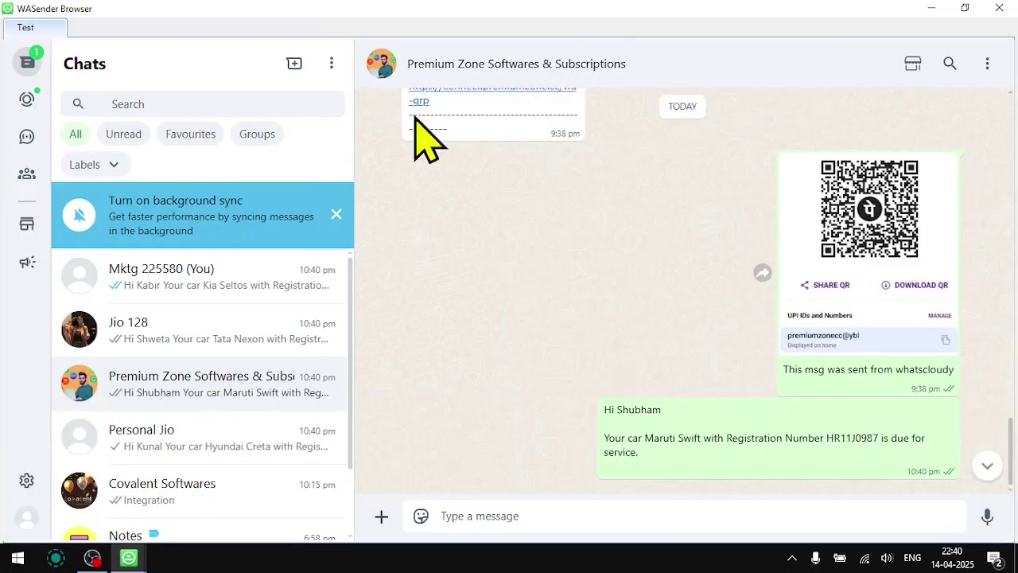
double_click(627, 410)
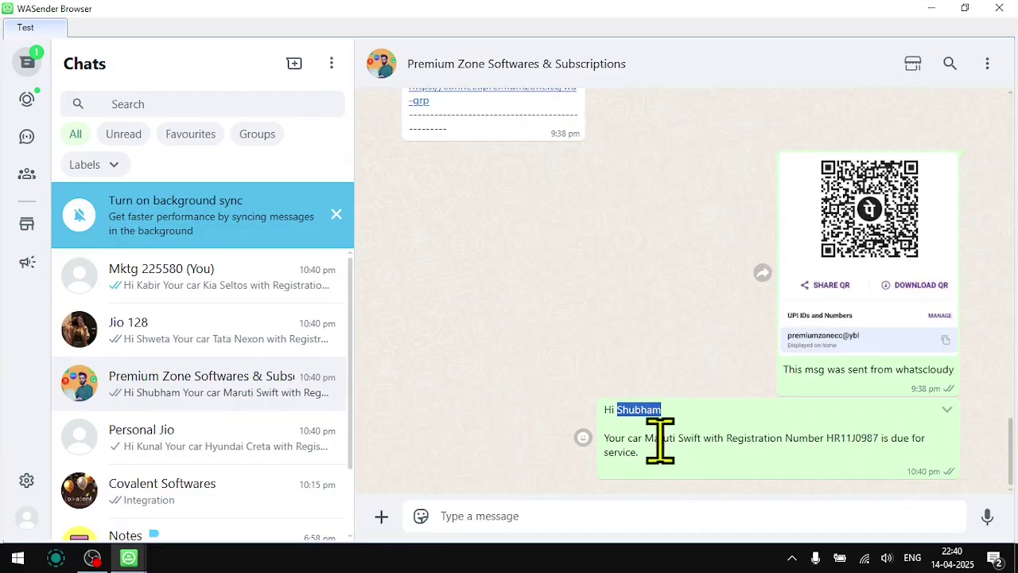
left_click_drag(661, 439, 803, 437)
left_click(768, 437)
double_click(843, 439)
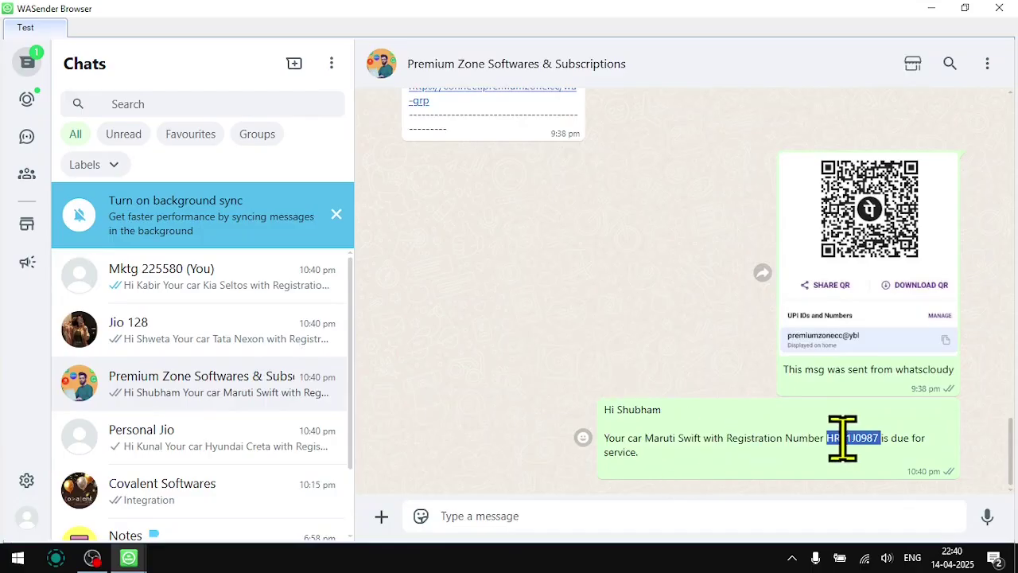
Step: Compare the personalised service messages across the remaining recipients' chats, checking each name, car and registration number
left_click(213, 288)
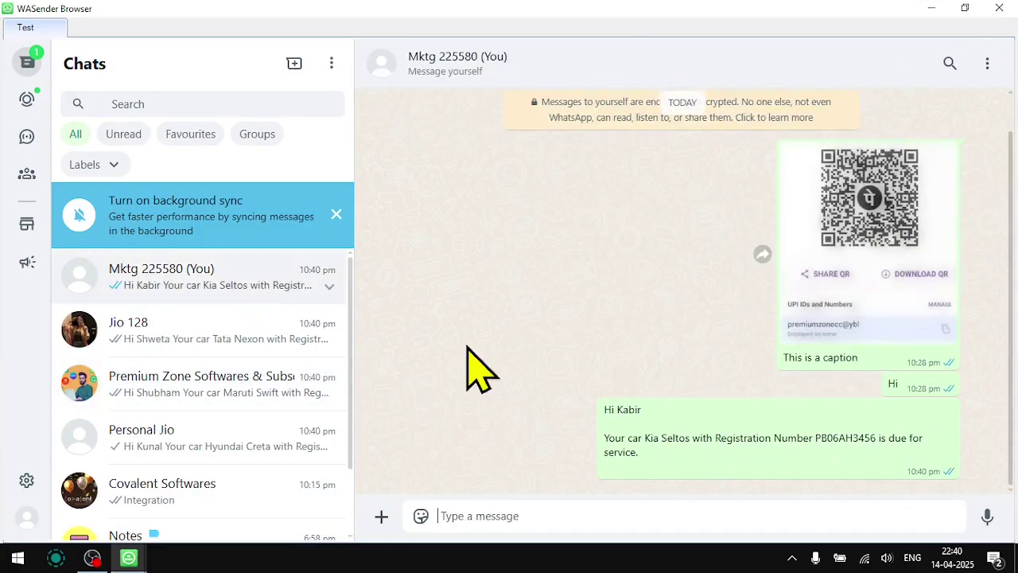
left_click_drag(628, 408, 711, 477)
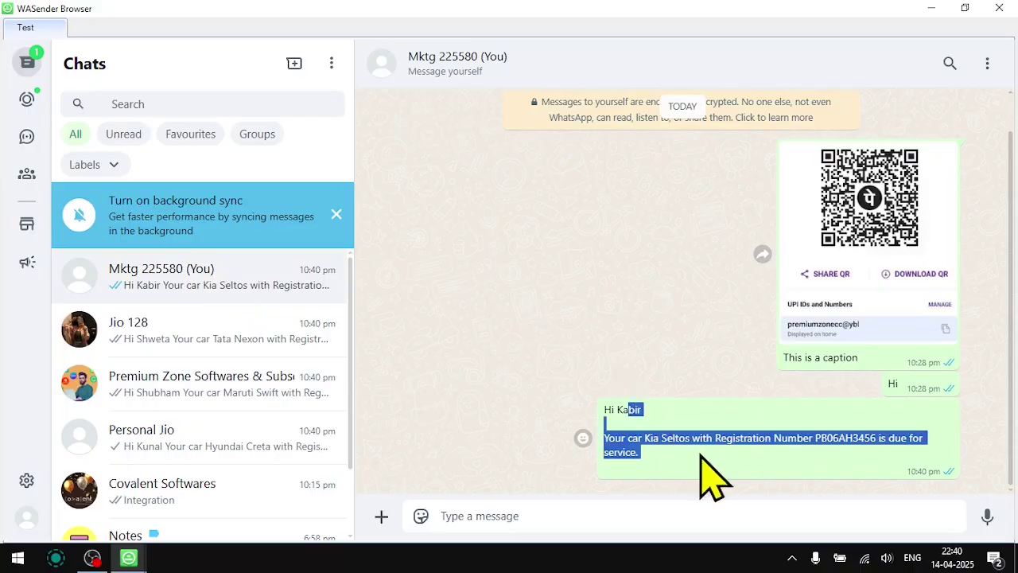
left_click(180, 308)
left_click_drag(604, 438, 711, 484)
left_click(185, 388)
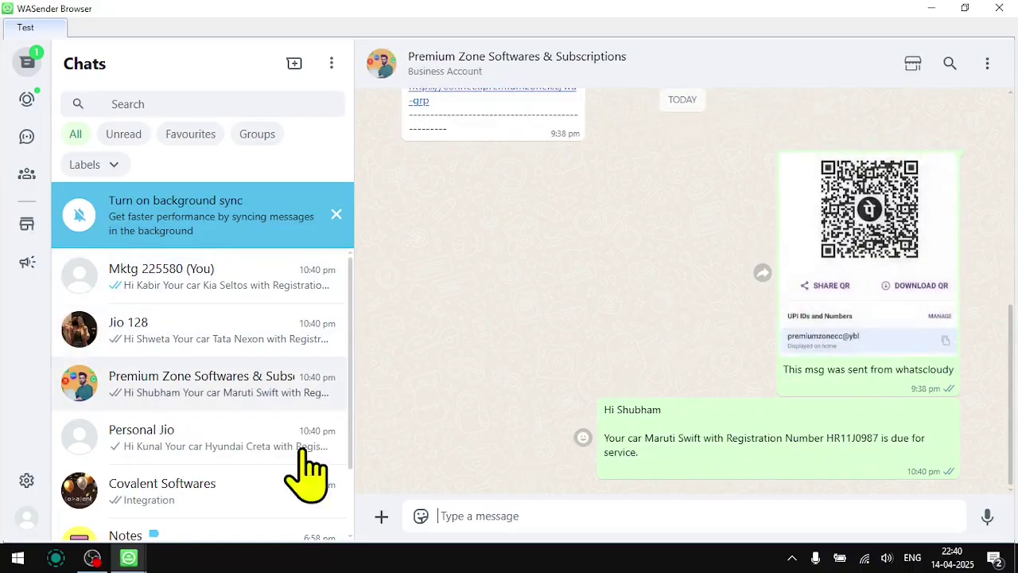
left_click(239, 447)
left_click_drag(604, 408, 682, 471)
left_click(536, 385)
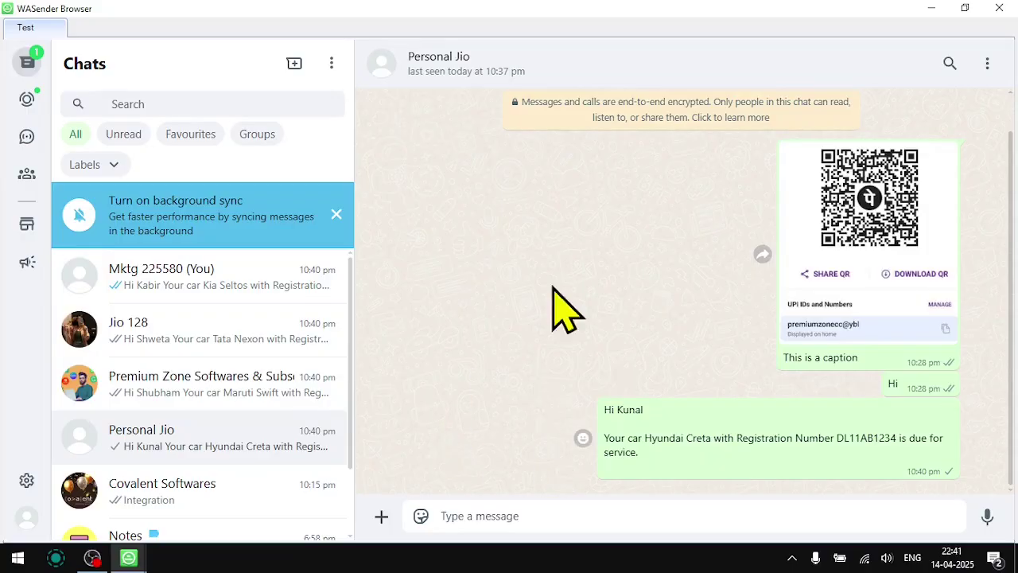
Step: Close the WhatsApp browser and the Run window to get back to the campaign editor
left_click(1000, 8)
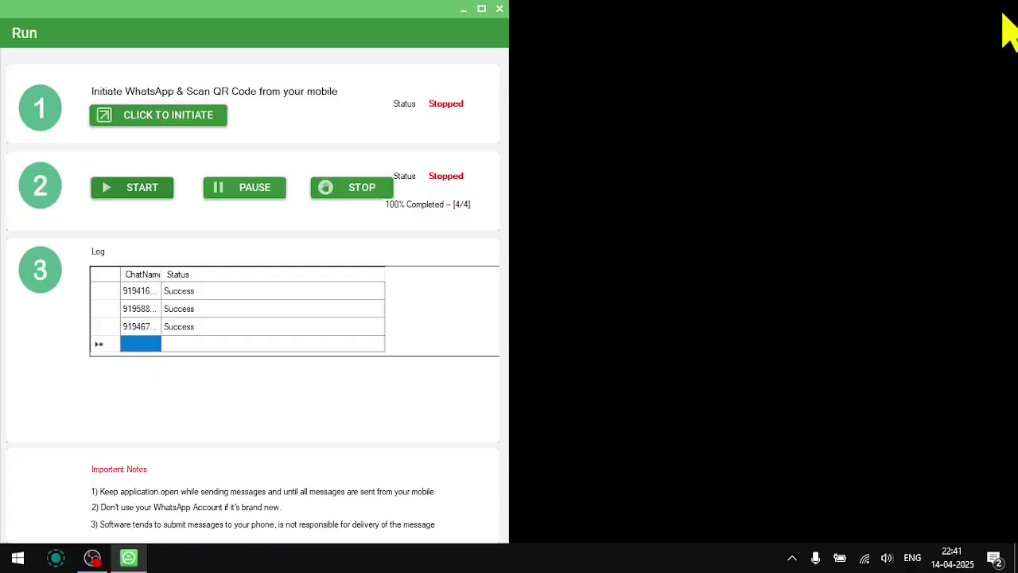
left_click(499, 8)
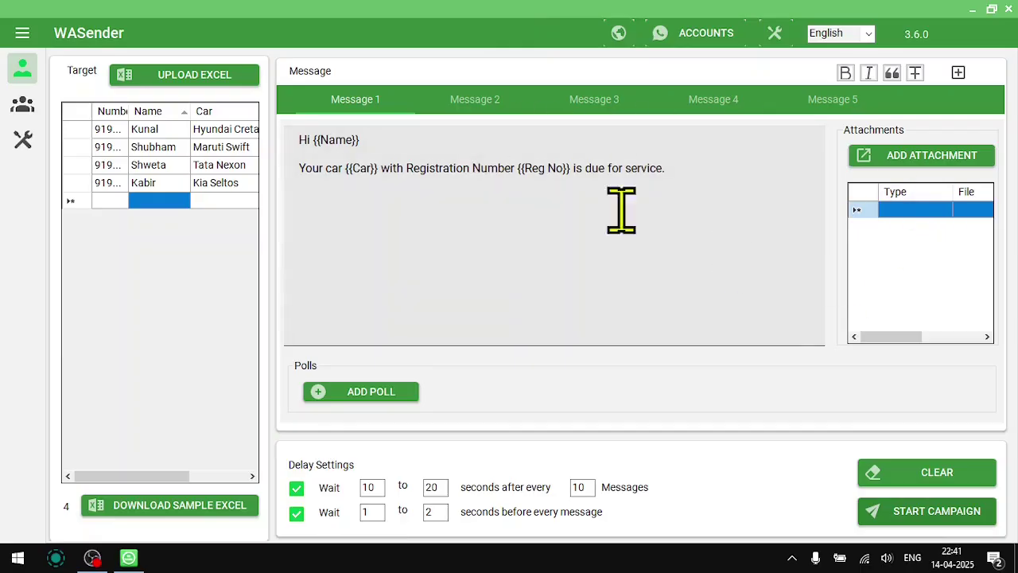
Step: Add a poll named "This is a poll" with the options yes and no, choose its selectable count, and save it
left_click(382, 393)
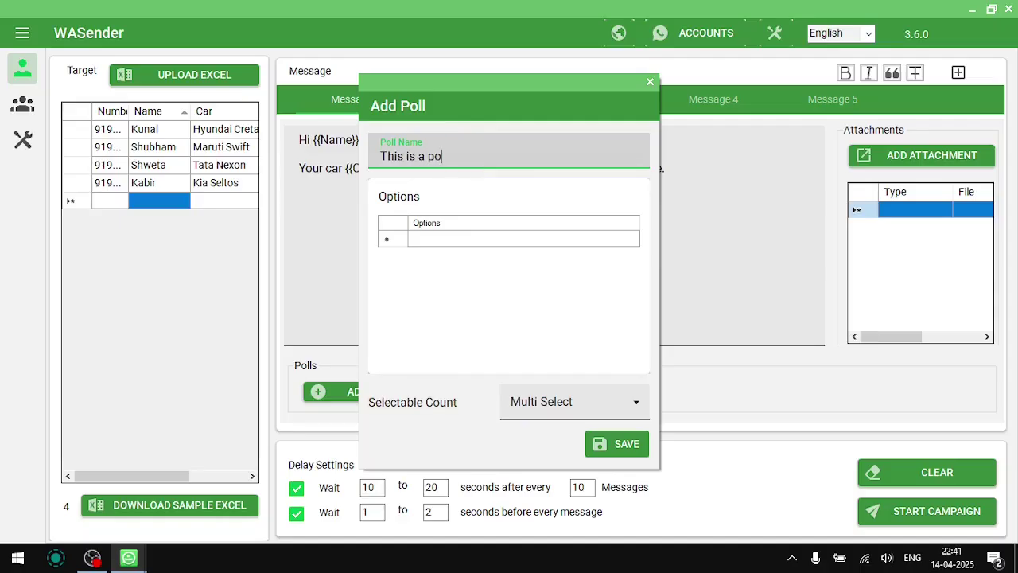
left_click(483, 240)
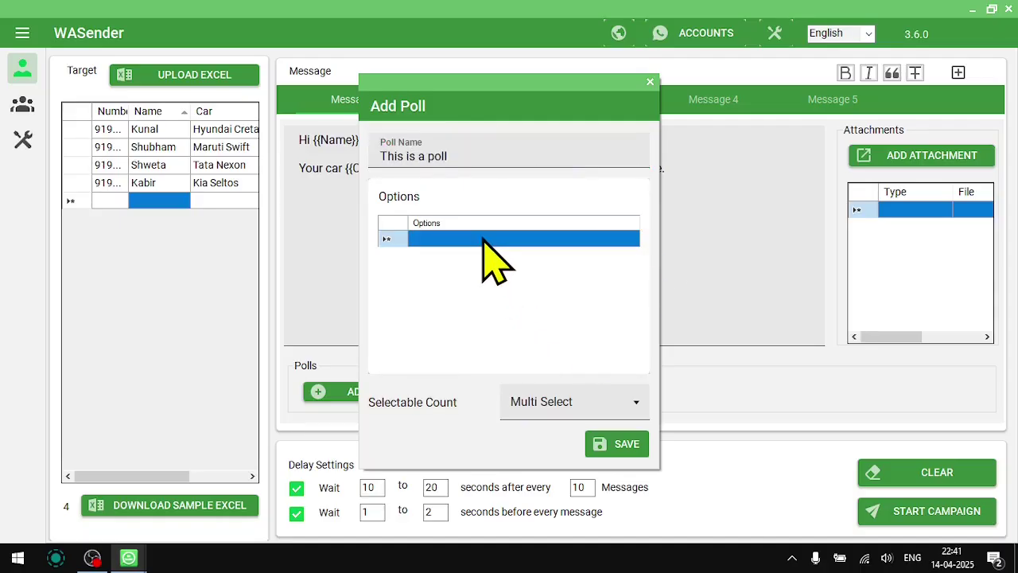
type("yes")
key("Return")
type("no")
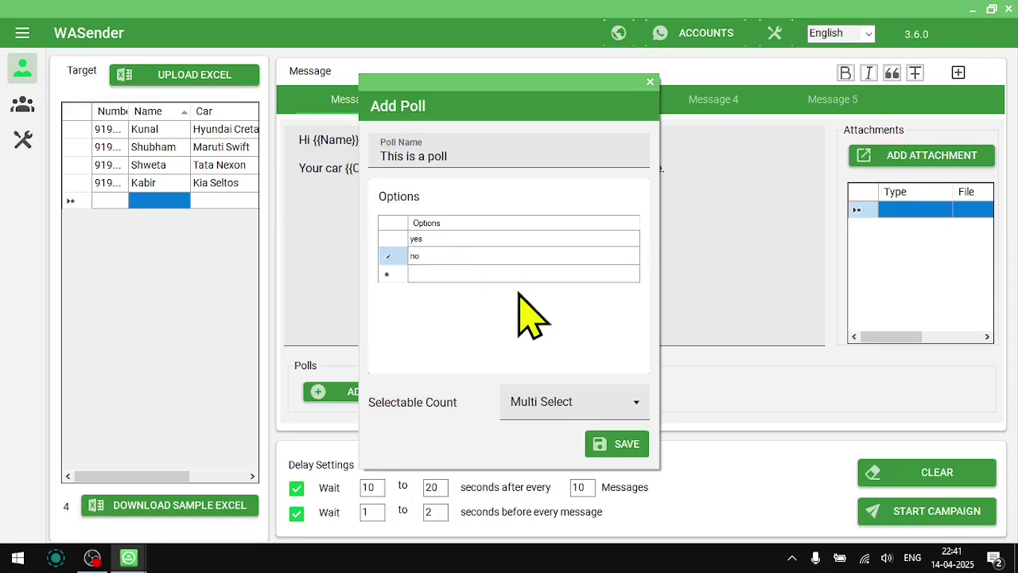
left_click(559, 402)
left_click(557, 436)
left_click(628, 444)
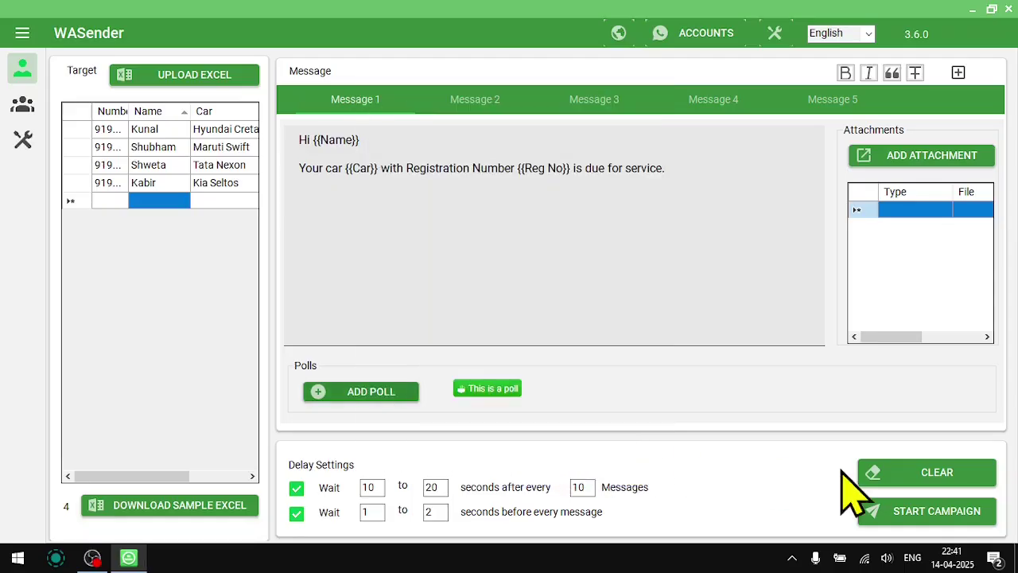
Step: Launch the campaign with the poll and start sending it through a WhatsApp session placed beside the Run window
left_click(905, 511)
left_click(557, 483)
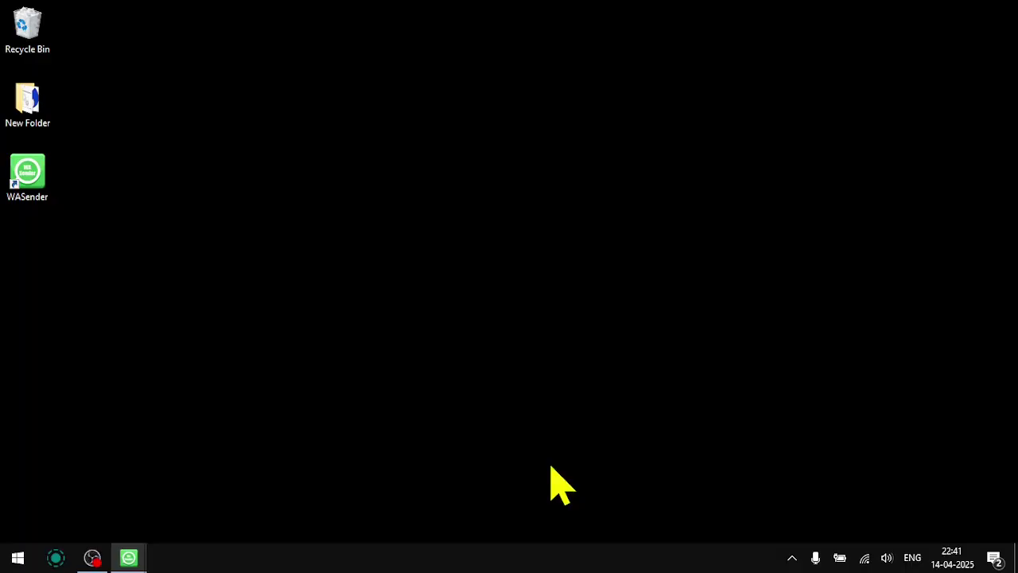
left_click(398, 143)
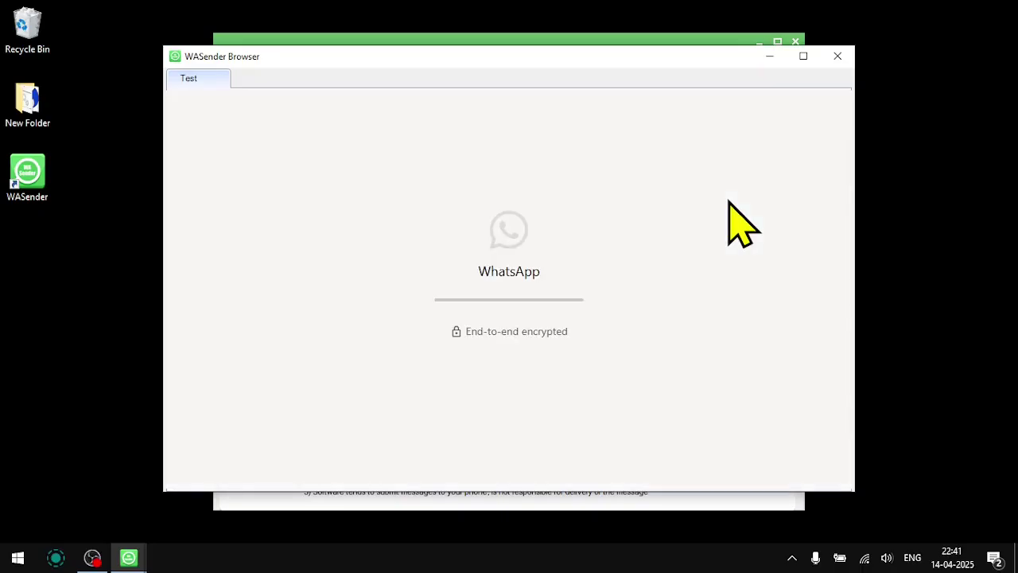
key("super+Right")
left_click(342, 230)
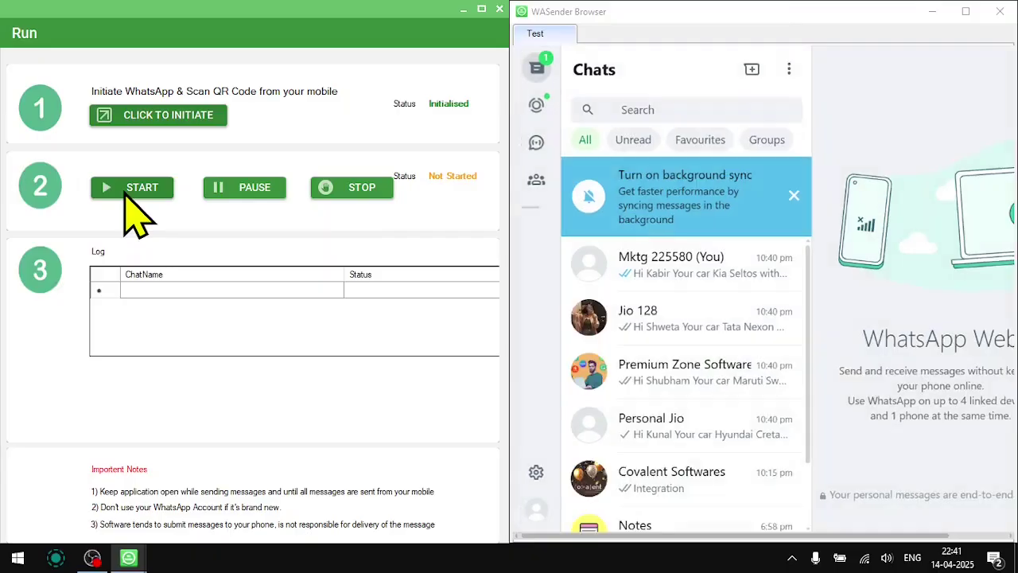
left_click(126, 195)
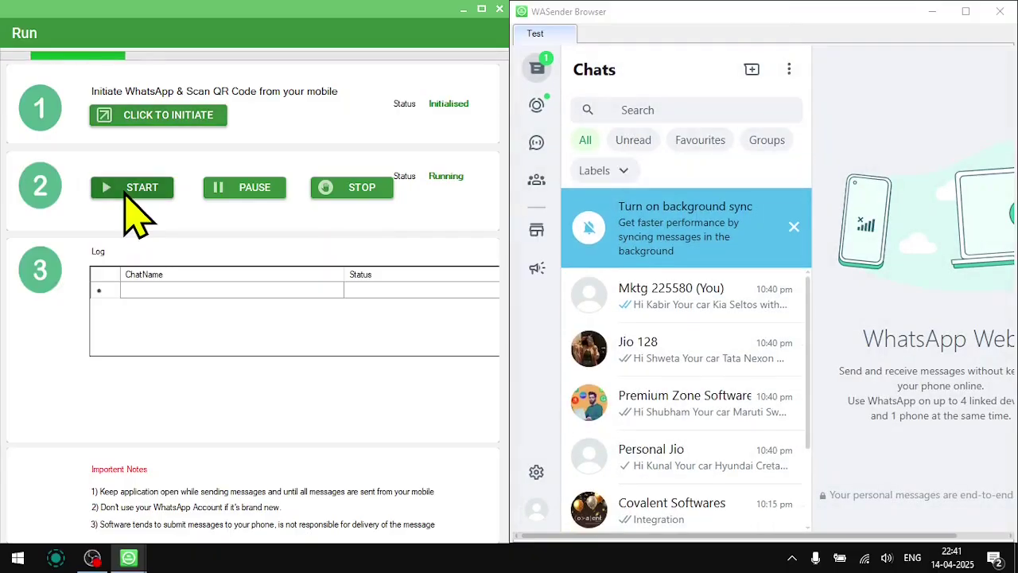
Step: Open the first recipient's chat containing the sent poll and maximise the WhatsApp browser window
left_click(732, 300)
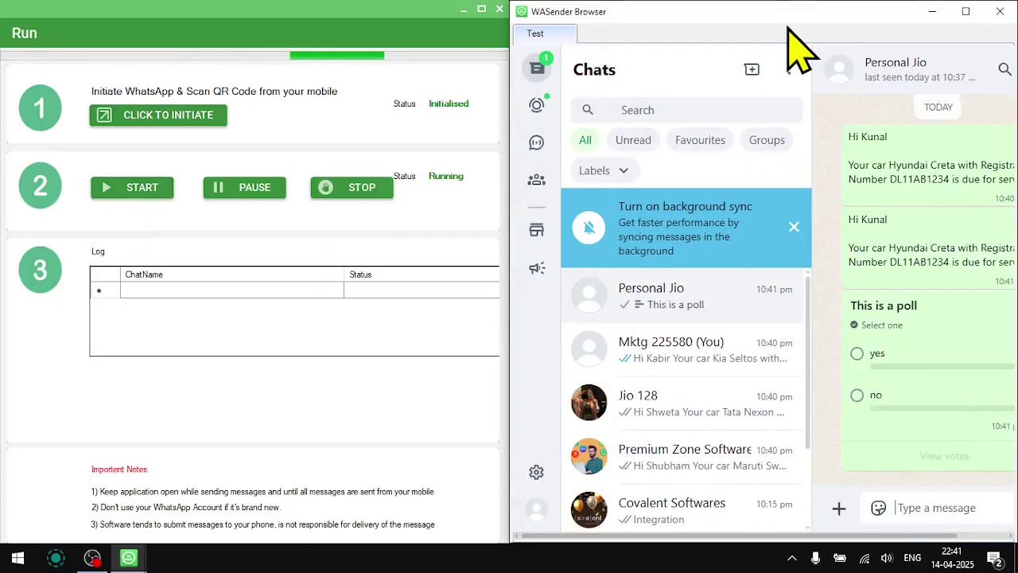
double_click(787, 31)
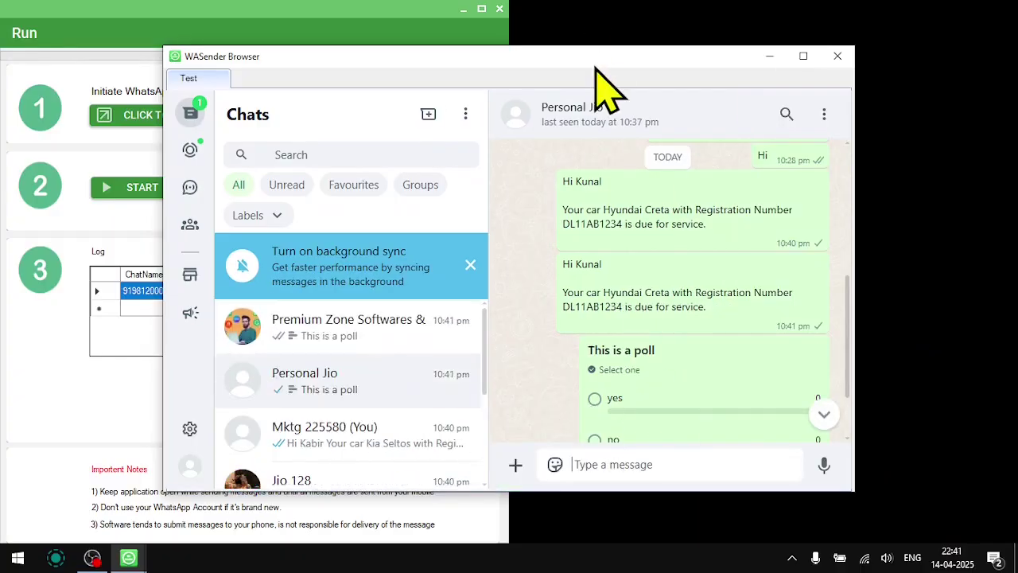
double_click(597, 70)
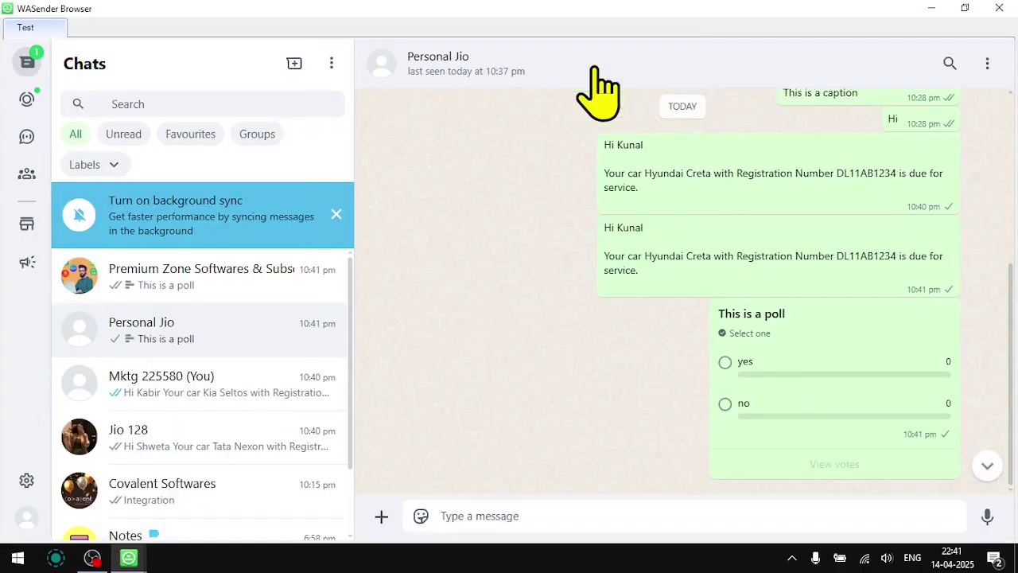
Step: Try both answers of the poll in the first recipient's chat, settle on yes, and vote yes in the sender's own chat too
left_click(725, 404)
left_click(724, 362)
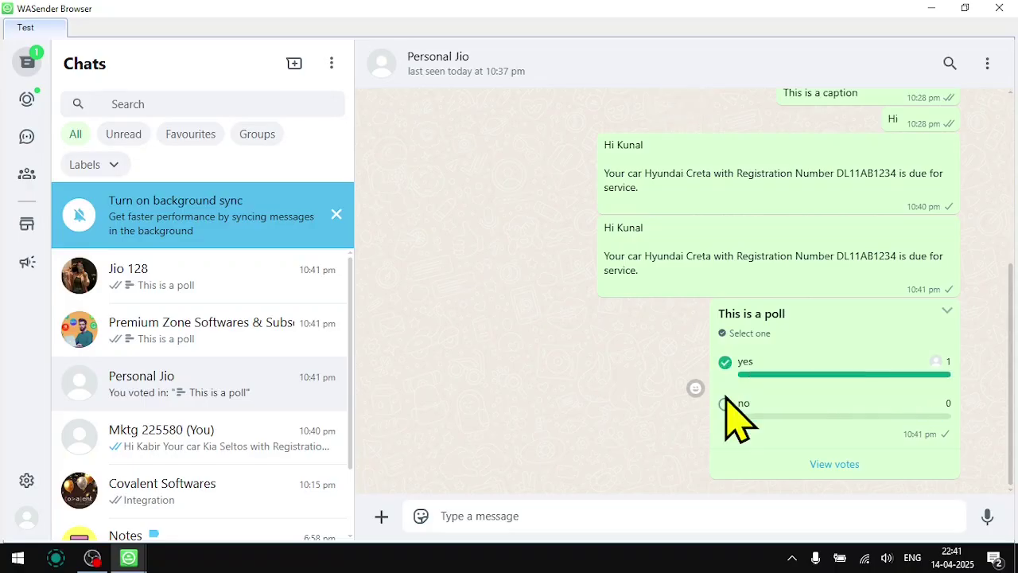
left_click(725, 404)
left_click(725, 362)
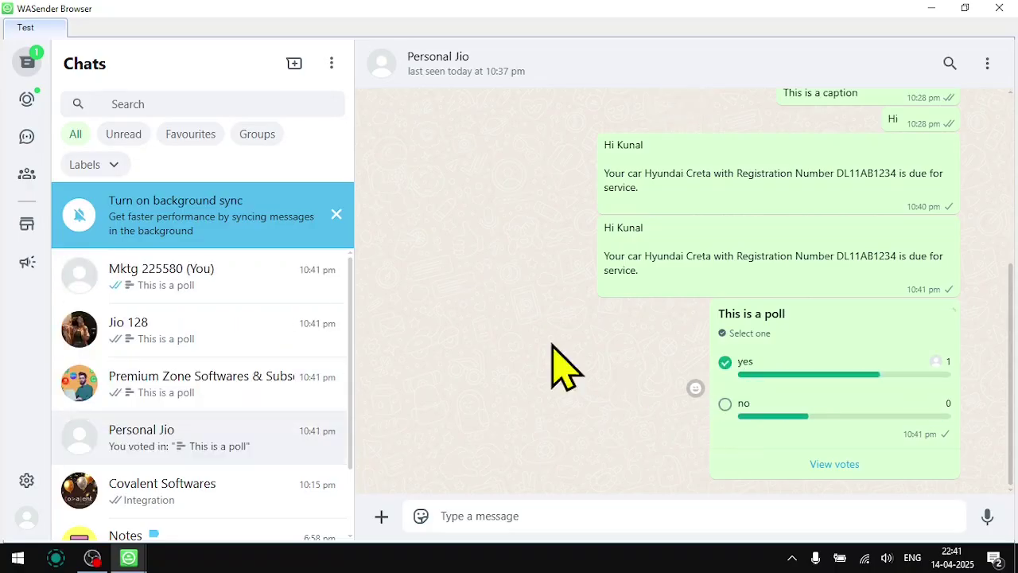
left_click(245, 278)
left_click(725, 363)
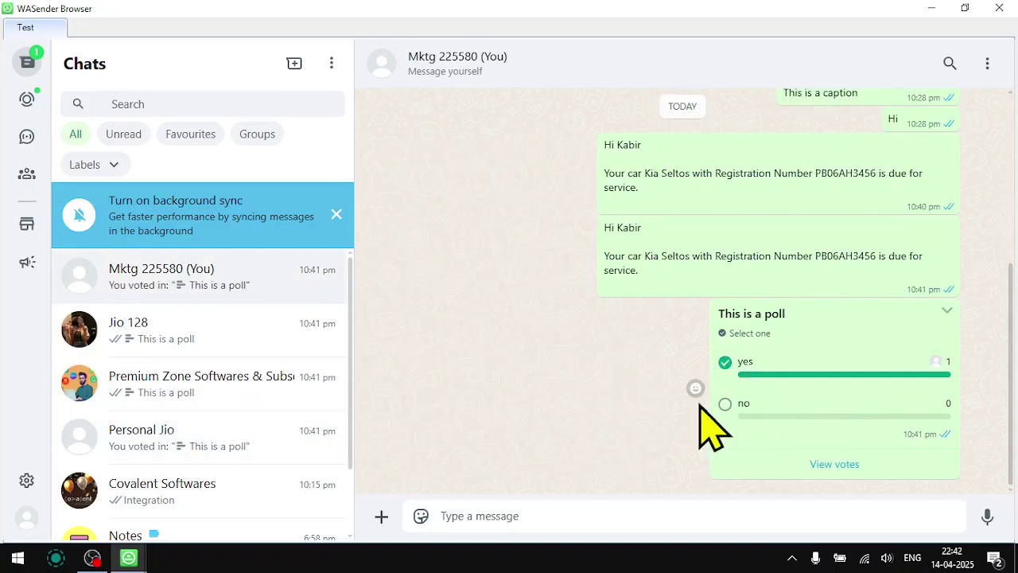
Step: Check the campaign's sending log, and close the WhatsApp browser and Run windows to return to the message editor
key("alt+Tab")
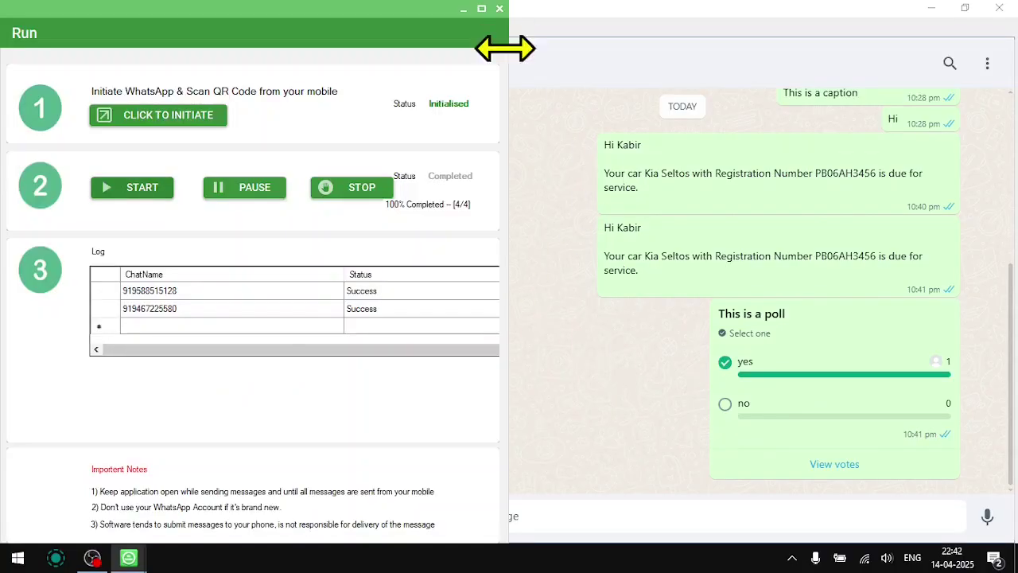
key("alt+Tab")
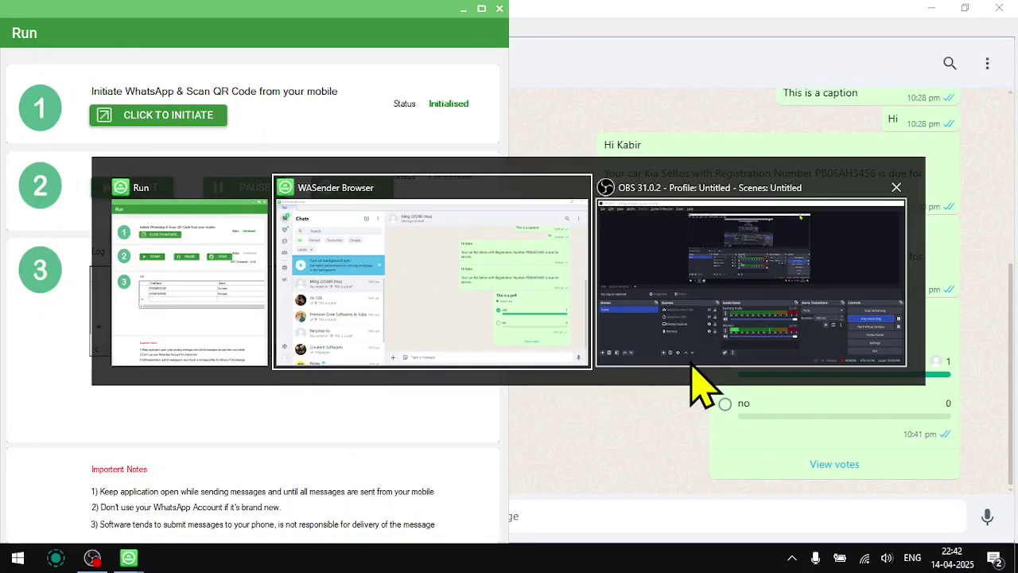
key("alt+Tab")
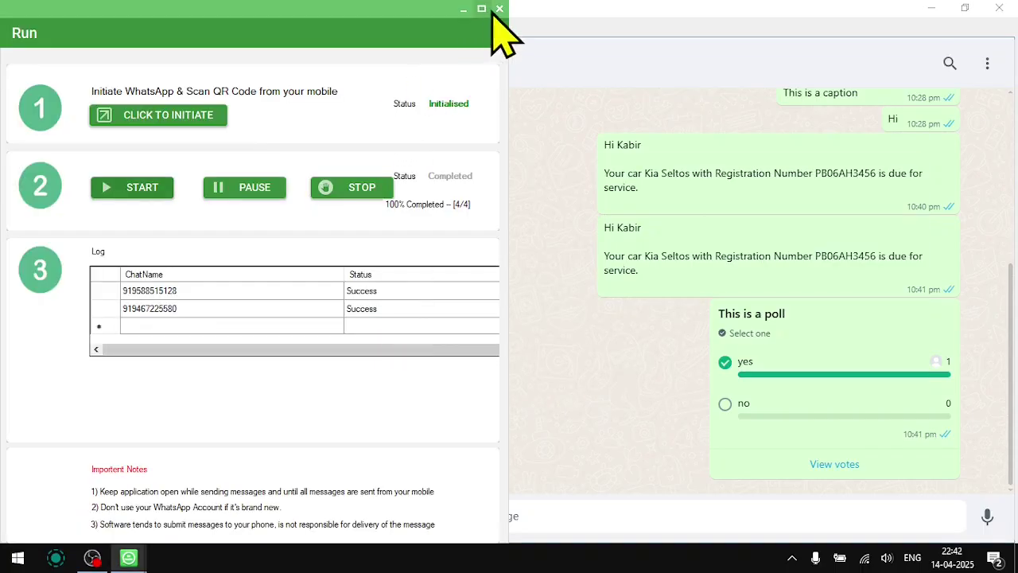
left_click(480, 11)
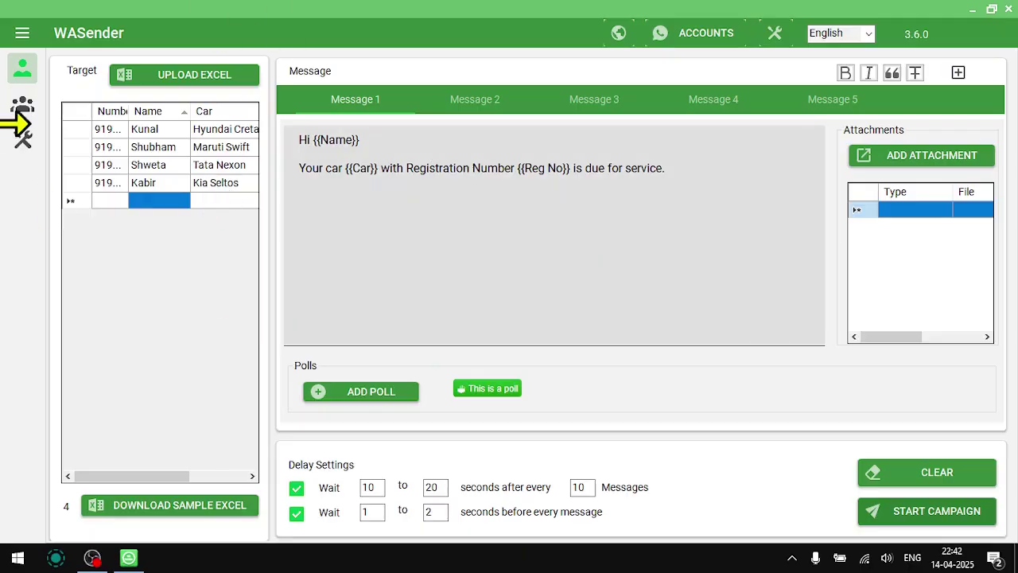
Step: Open the Get Group Member data extractor and initiate its WhatsApp session
left_click(32, 109)
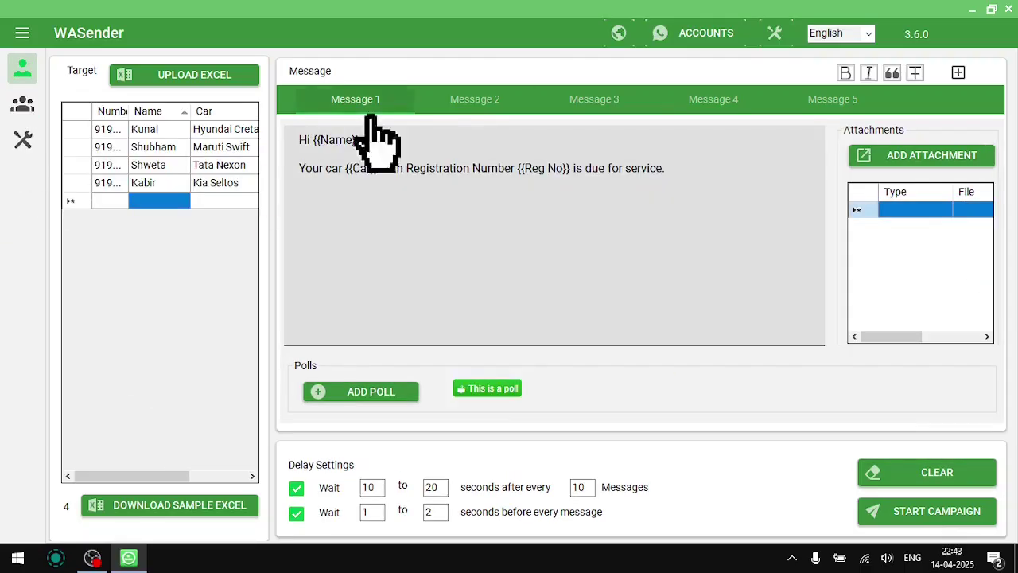
left_click(23, 140)
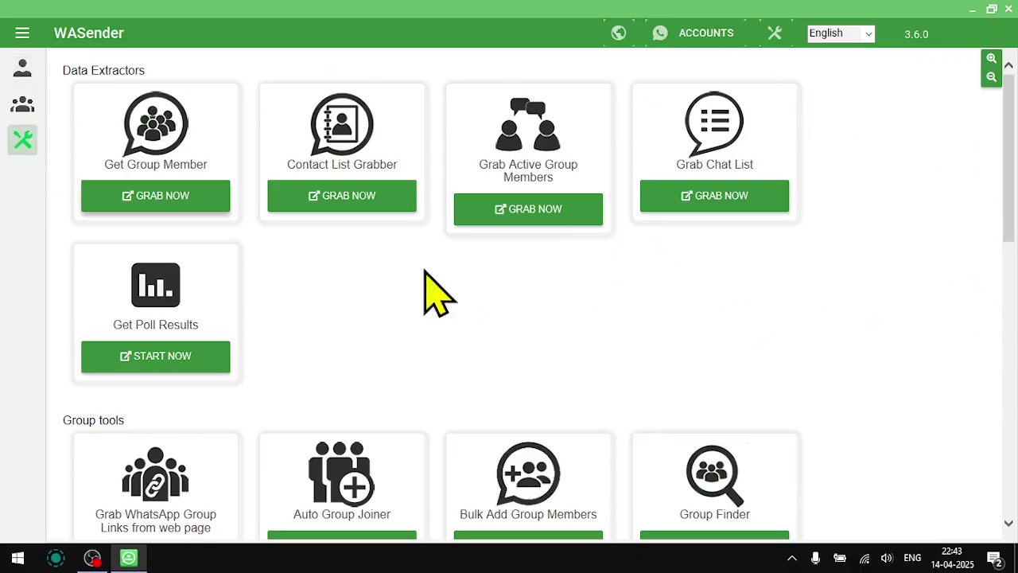
left_click(164, 199)
left_click(386, 139)
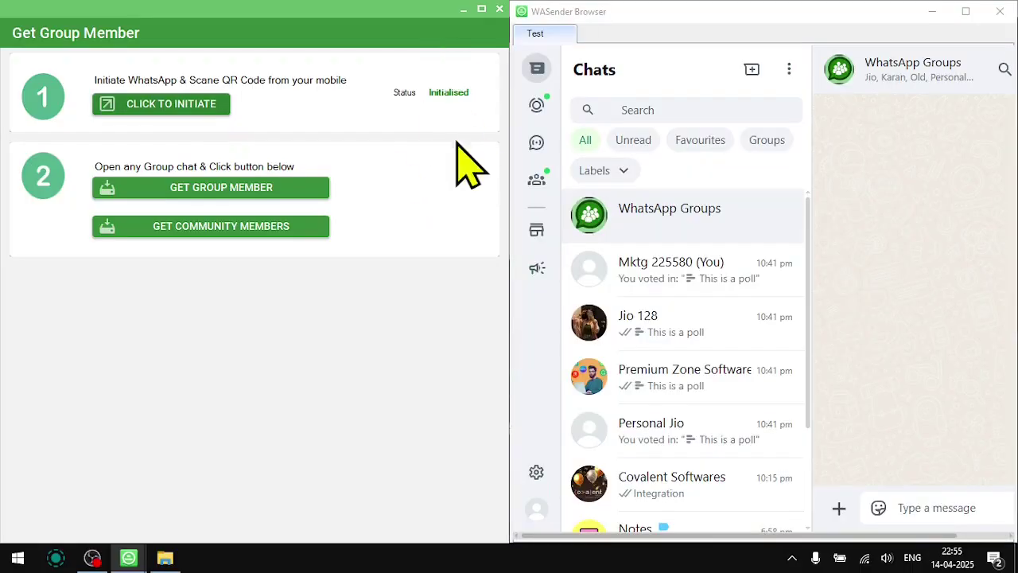
Step: Extract the members of the Direct selling group and save them in Downloads as the Excel file Multiple_Group_Members
left_click(219, 195)
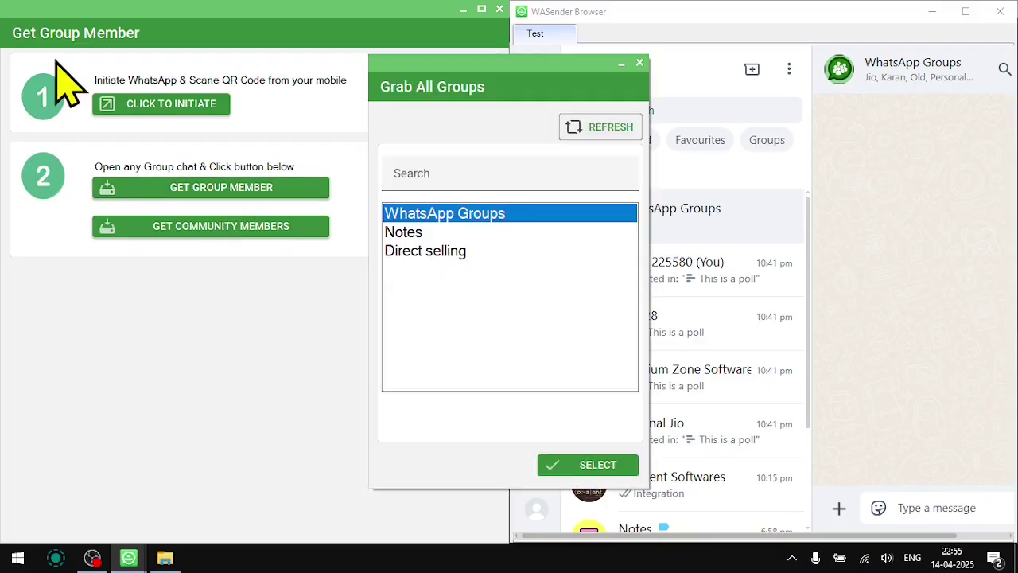
left_click(433, 251)
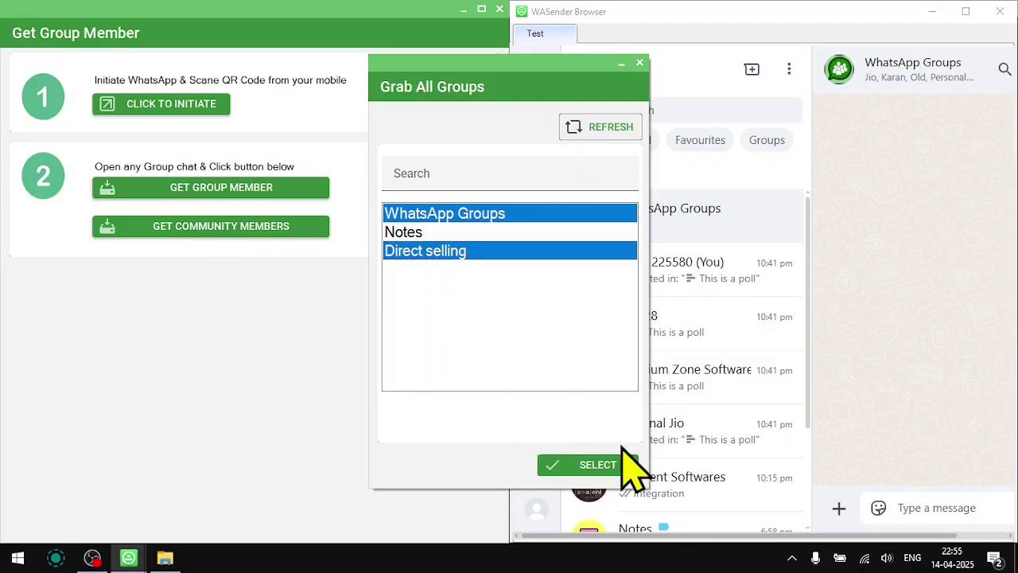
left_click(480, 215)
left_click(489, 215)
left_click(429, 233)
left_click(481, 216)
left_click(434, 233)
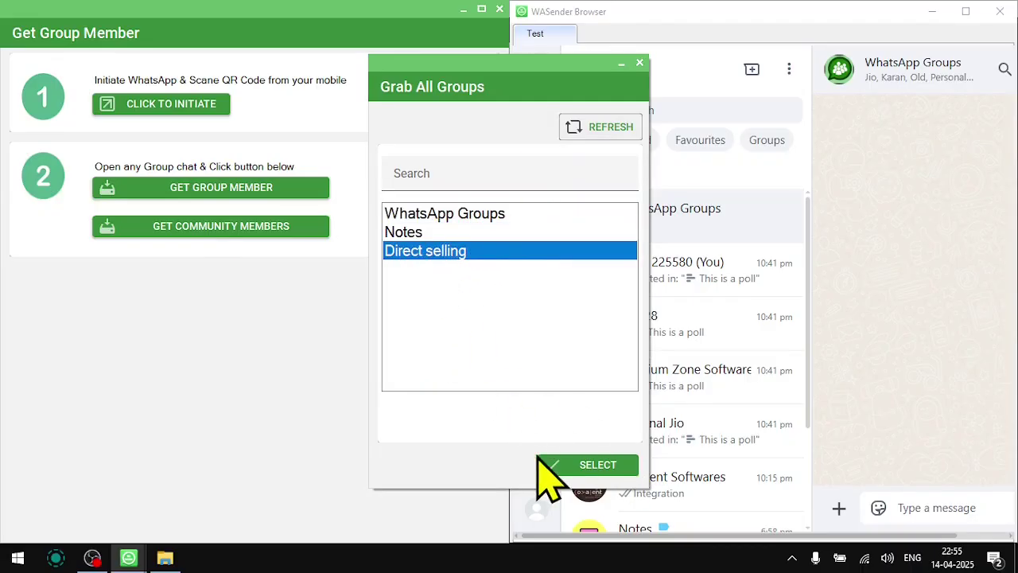
left_click(574, 467)
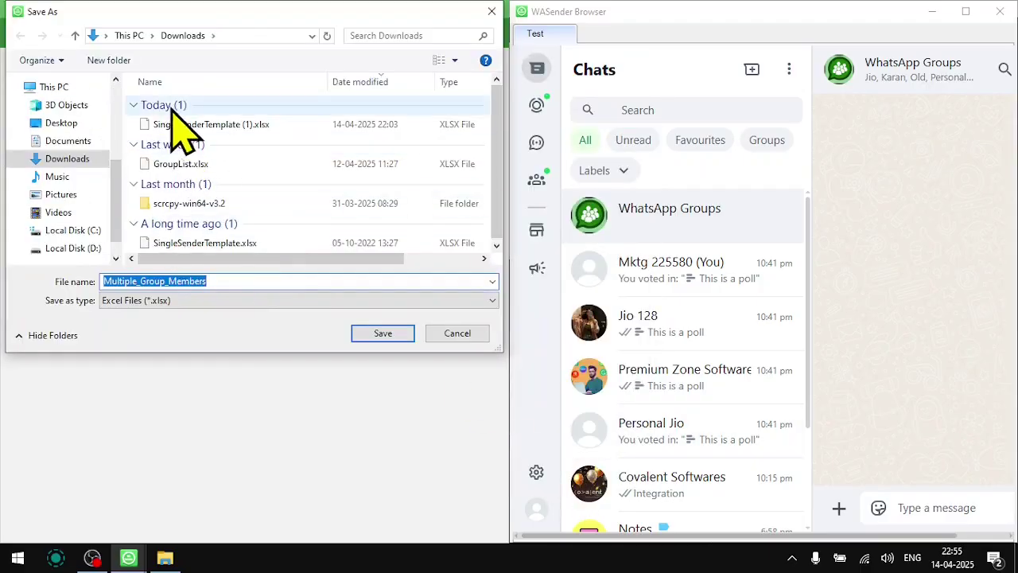
left_click(383, 334)
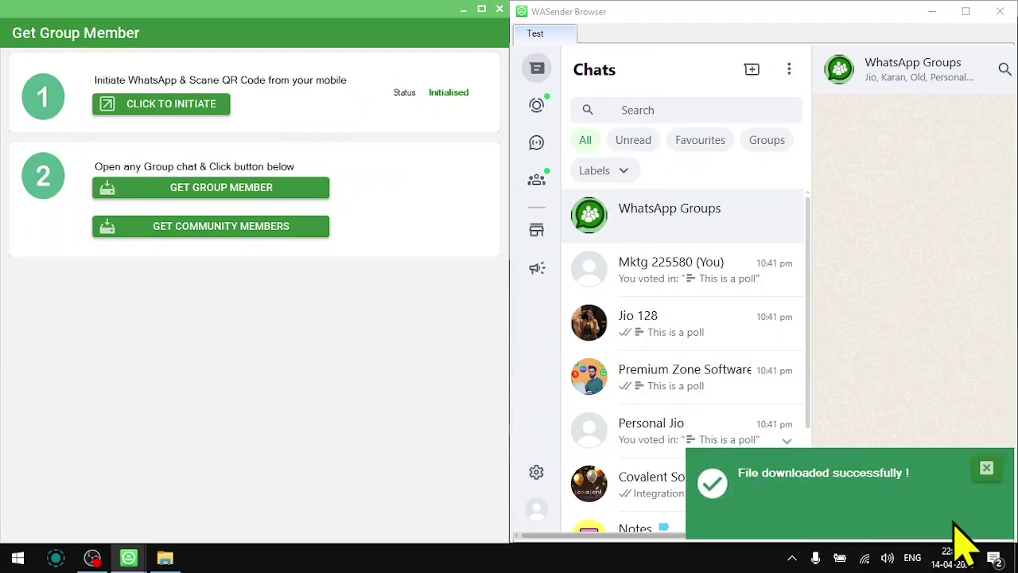
left_click(986, 468)
Step: Open the Multiple_Group_Members spreadsheet from the Downloads folder
key("super+d")
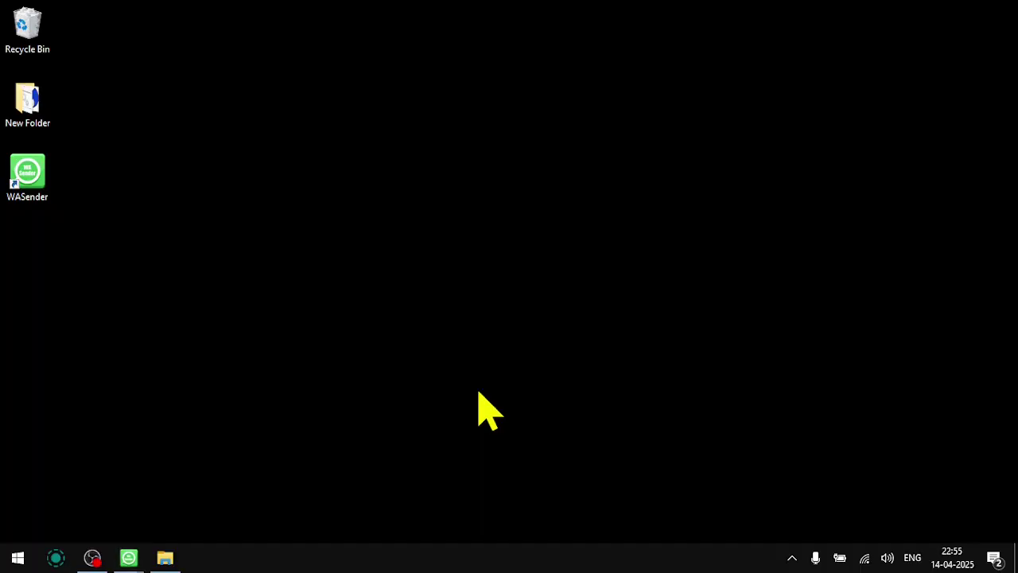
key("super+e")
left_click(36, 118)
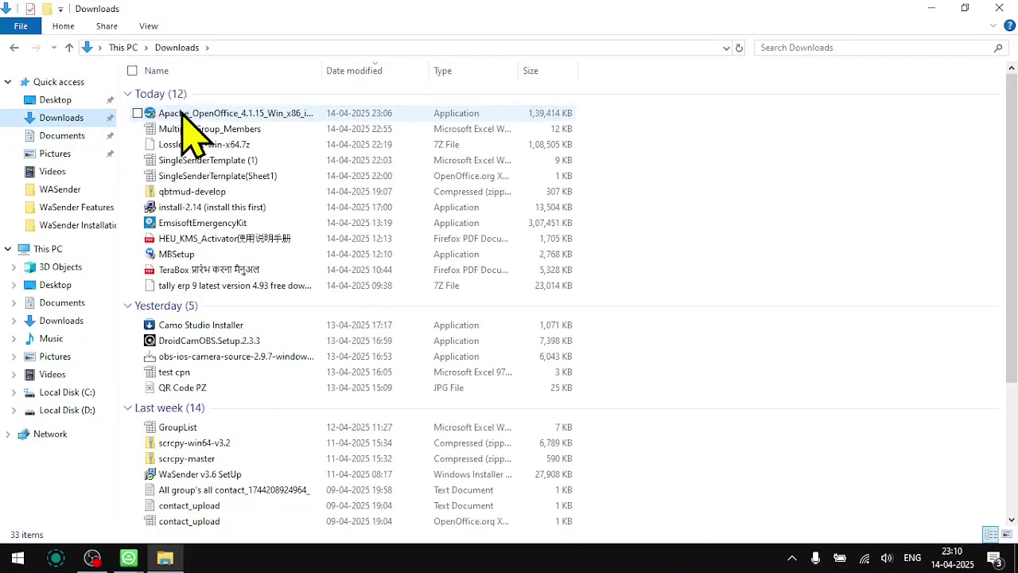
double_click(189, 130)
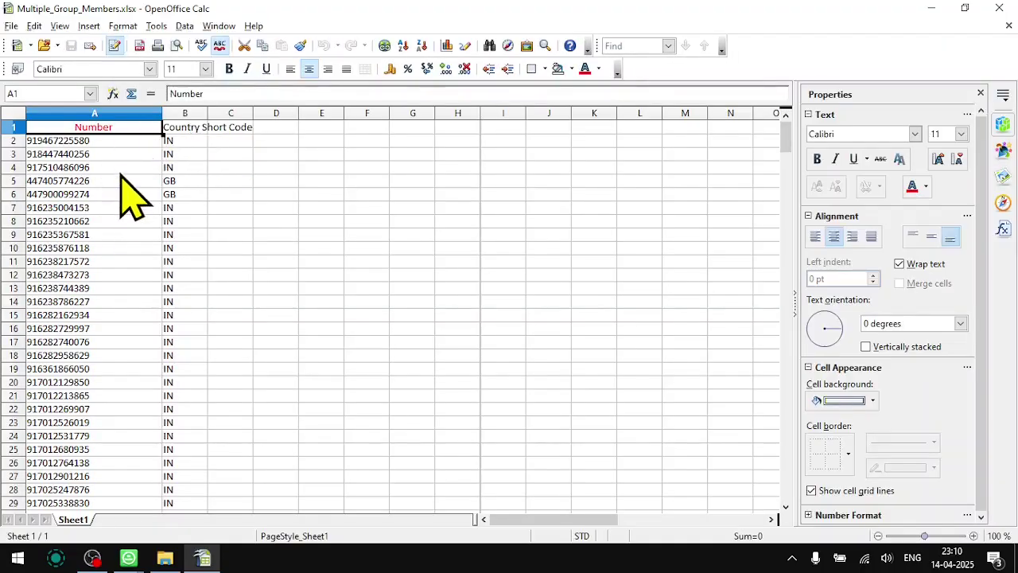
Step: Examine the extracted group members' phone numbers and country short codes in the spreadsheet
left_click_drag(132, 208, 132, 435)
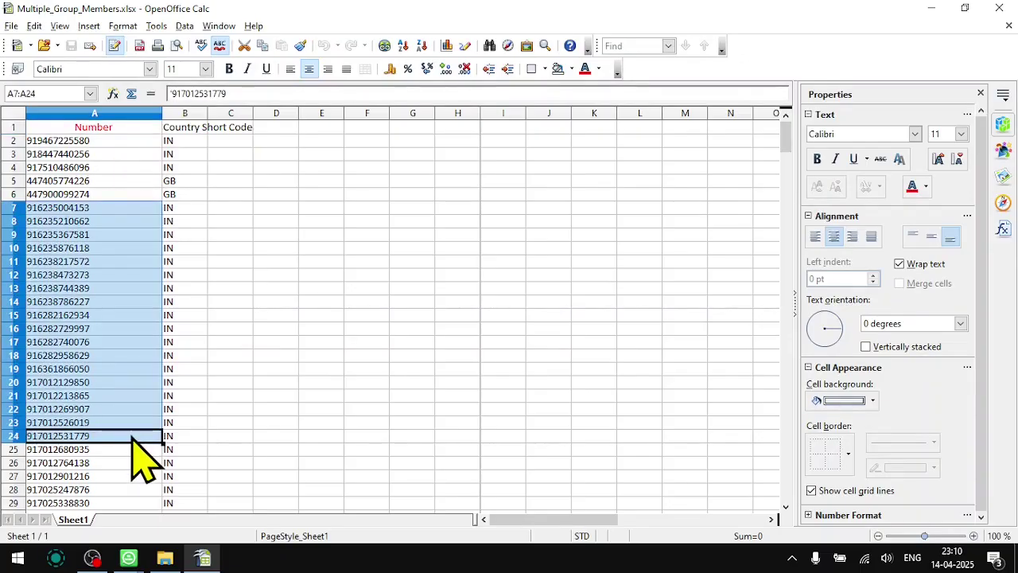
scroll(132, 435, "down", 3)
left_click(121, 340)
left_click_drag(113, 205, 104, 448)
scroll(103, 449, "up", 3)
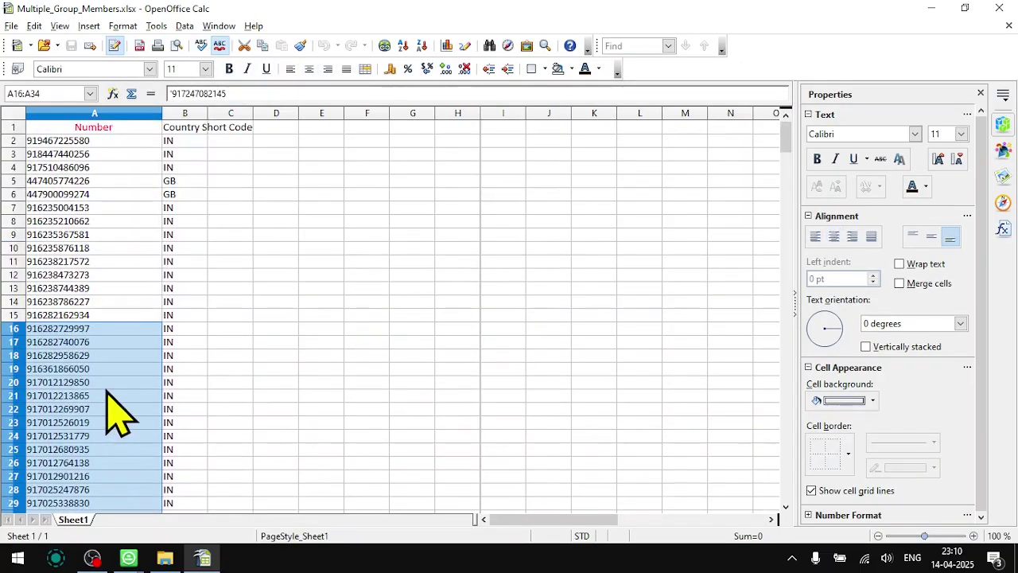
left_click_drag(89, 210, 86, 386)
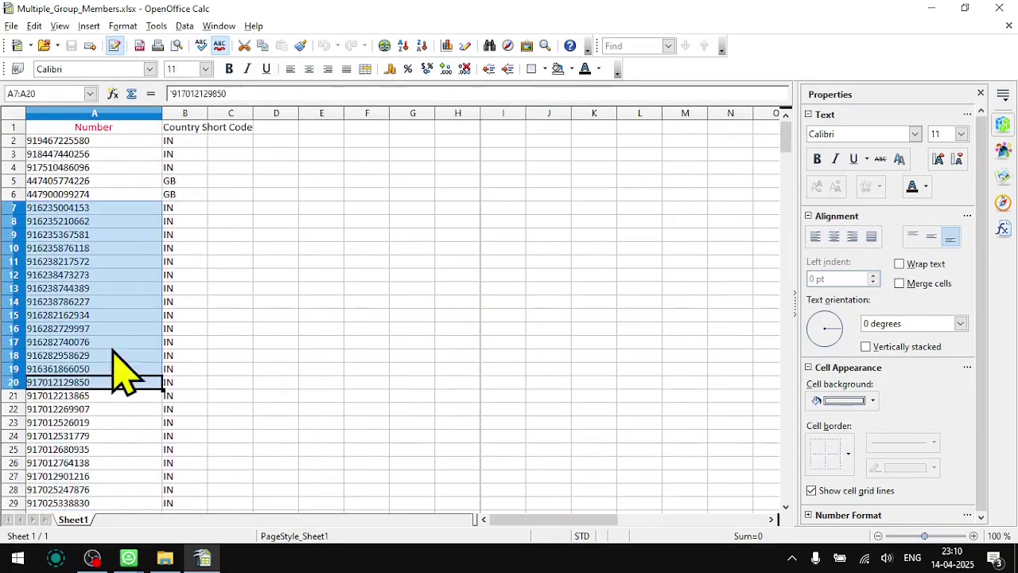
left_click(328, 316)
left_click_drag(74, 187, 95, 436)
left_click(149, 223)
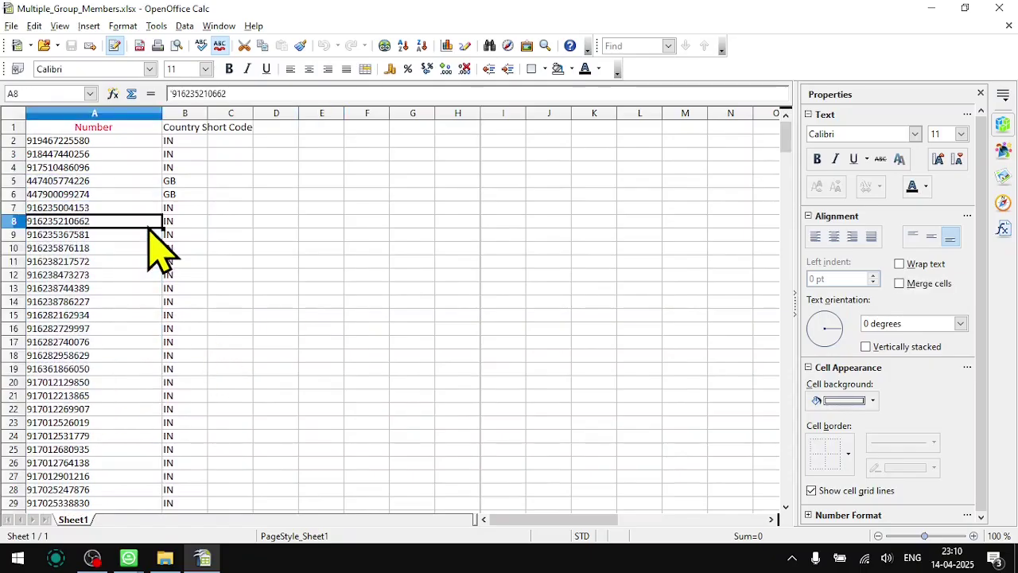
Step: Switch back to WASender, close the current WhatsApp browser, and initiate a fresh session for the group member extractor
key("alt+Tab")
key("alt+Tab")
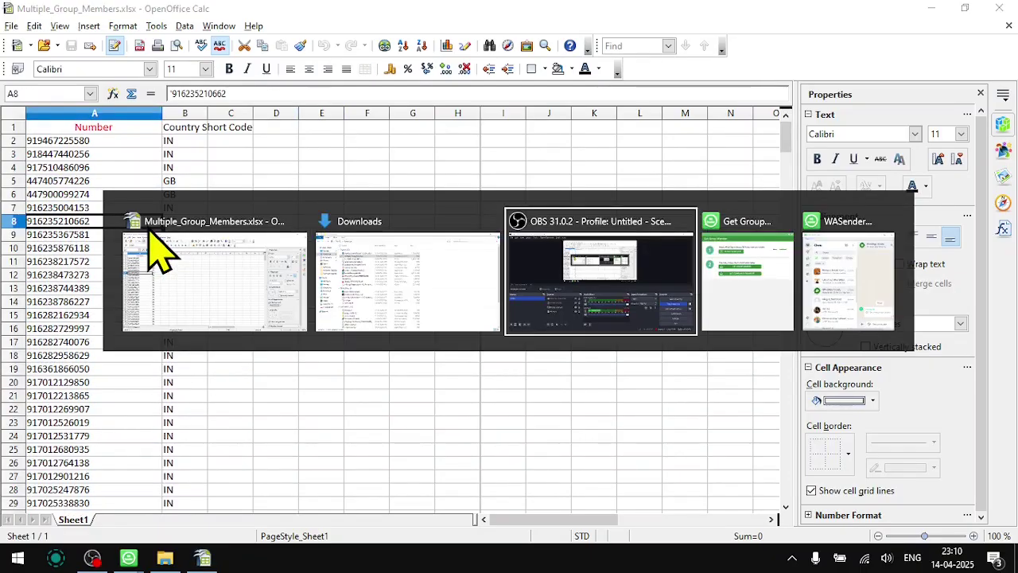
key("alt+Tab")
key("alt+Tab")
left_click(835, 270)
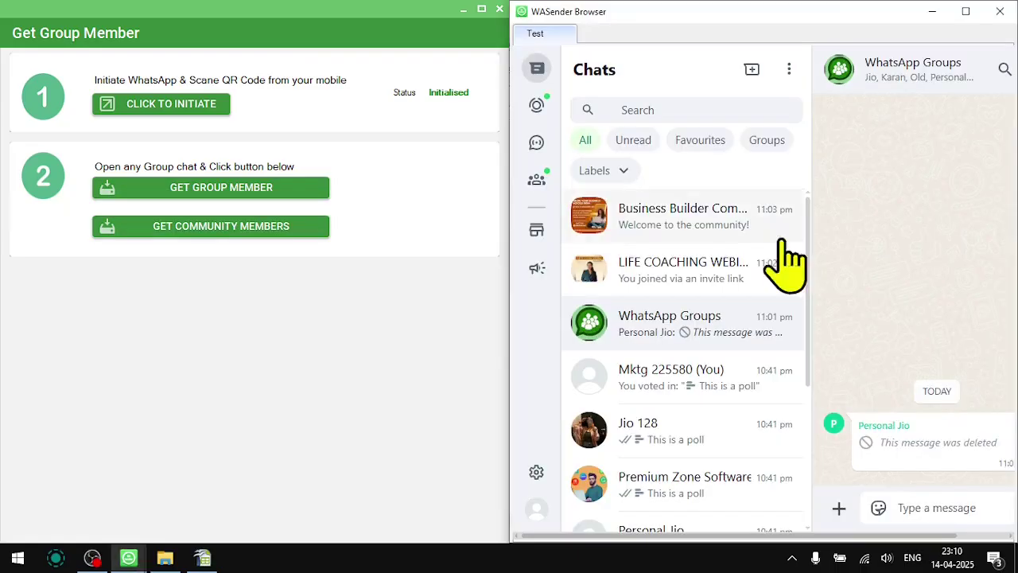
left_click(1000, 11)
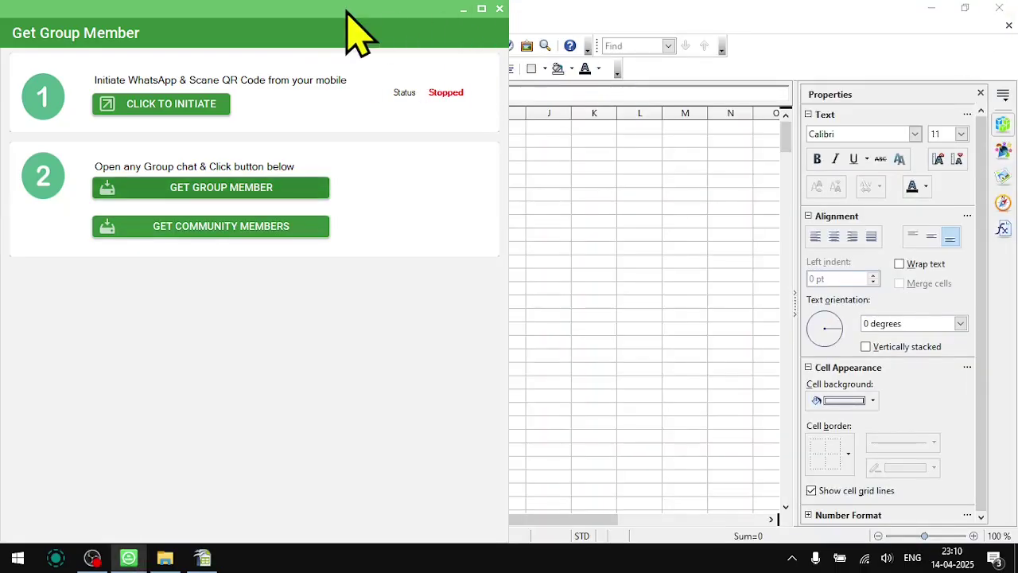
left_click(169, 104)
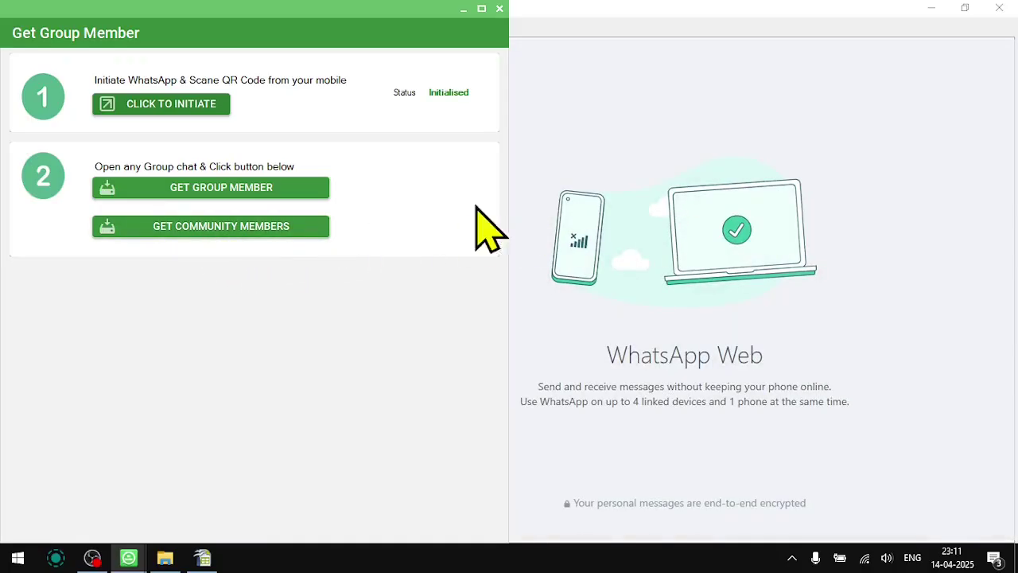
Step: Extract the members of Business Builder Community 1 and save them in Downloads as the Excel file Multiple_Community_Members
left_click(227, 253)
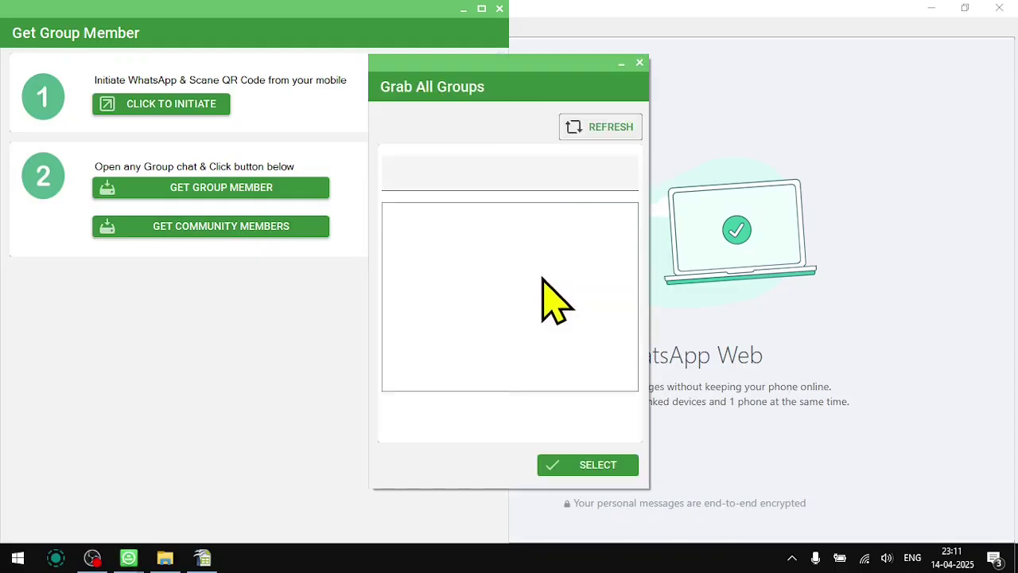
left_click(416, 216)
left_click(480, 229, "ctrl")
left_click(451, 212, "ctrl")
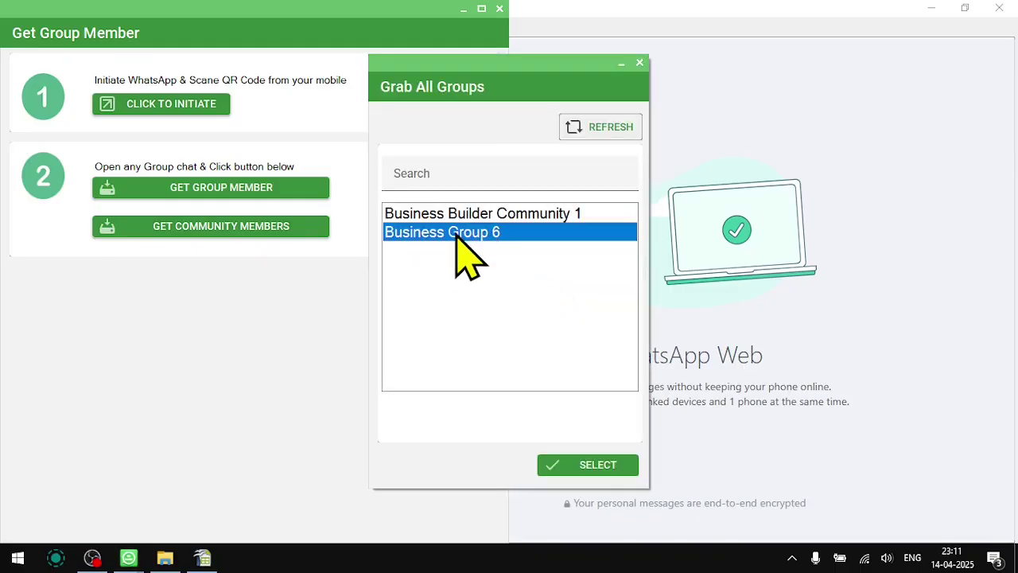
left_click(461, 218, "ctrl")
left_click(464, 231, "ctrl")
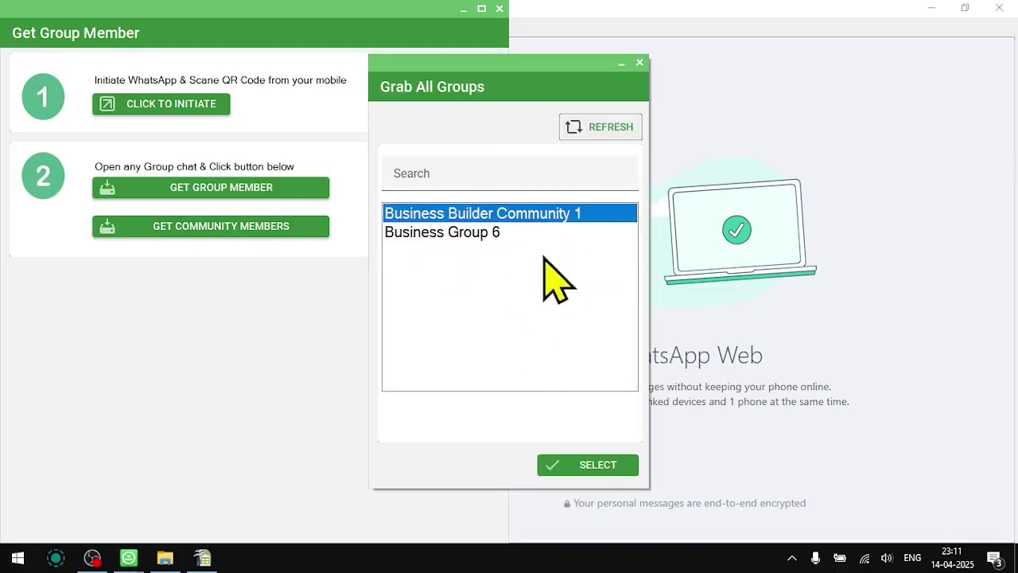
left_click(585, 468)
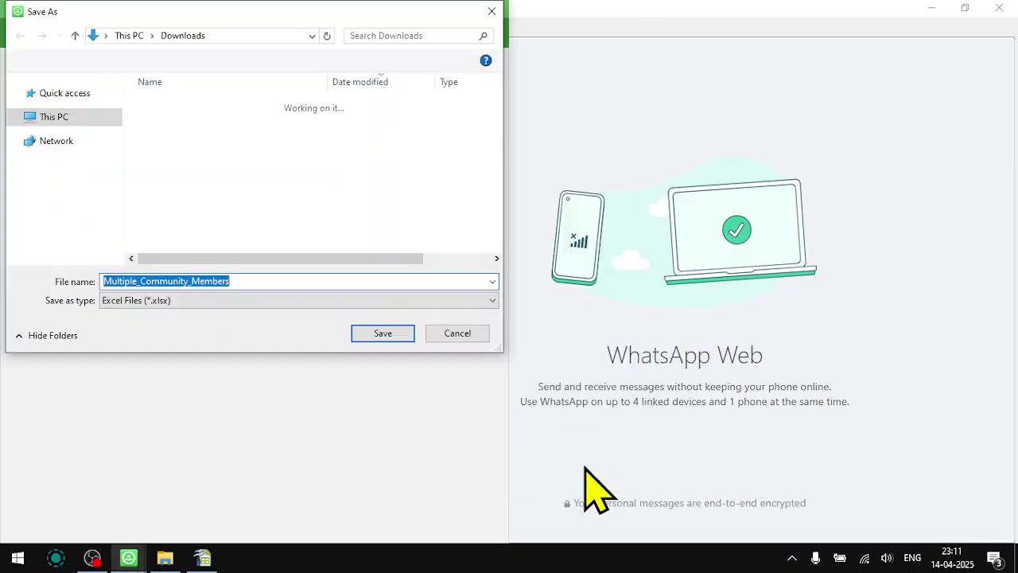
left_click(384, 334)
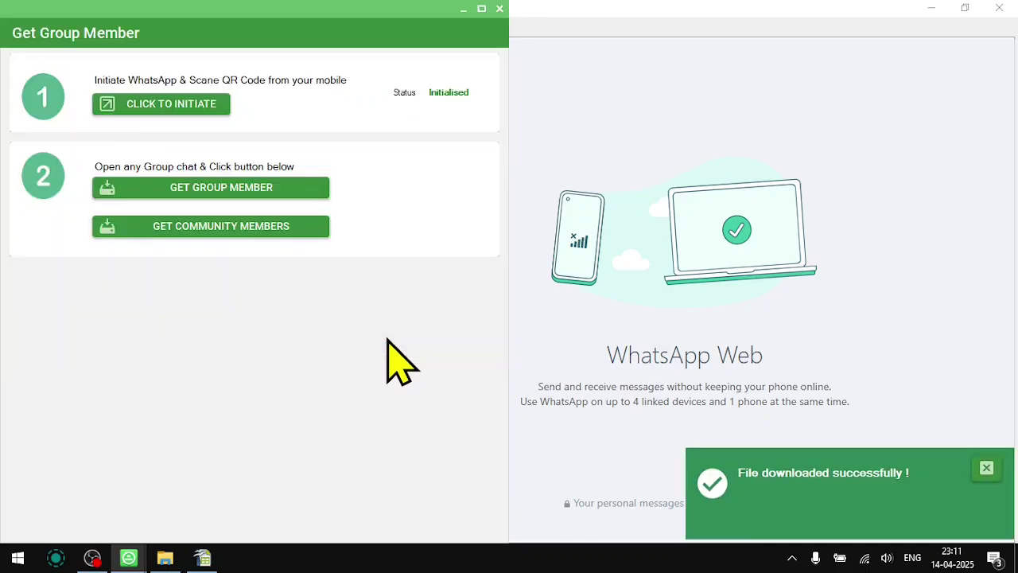
Step: Open the Multiple_Community_Members spreadsheet from the Downloads folder
key("super+e")
left_click(61, 118)
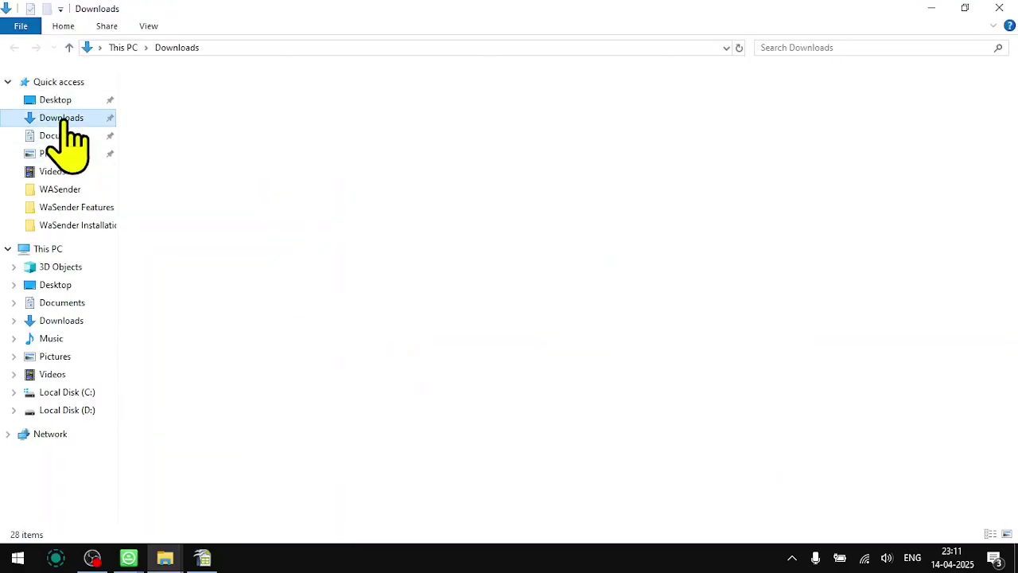
double_click(232, 113)
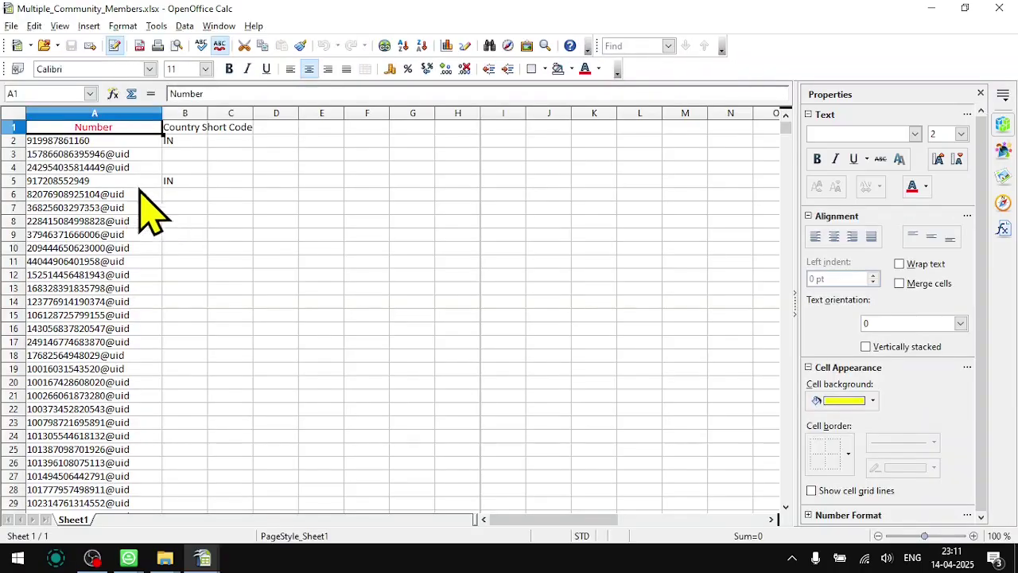
left_click(259, 288)
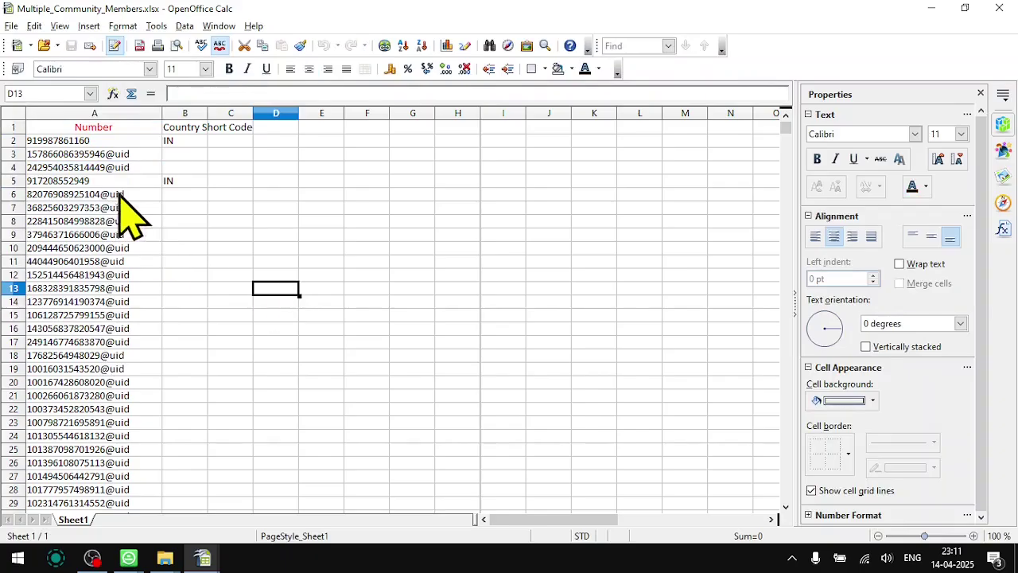
left_click_drag(115, 222, 119, 363)
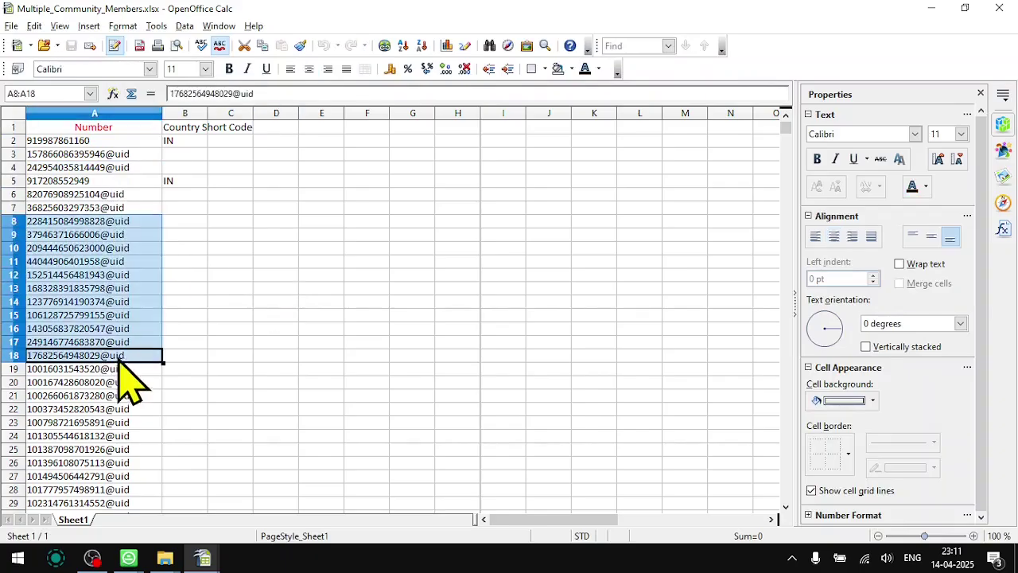
left_click(195, 291)
left_click_drag(119, 223, 127, 398)
scroll(137, 400, "down", 4)
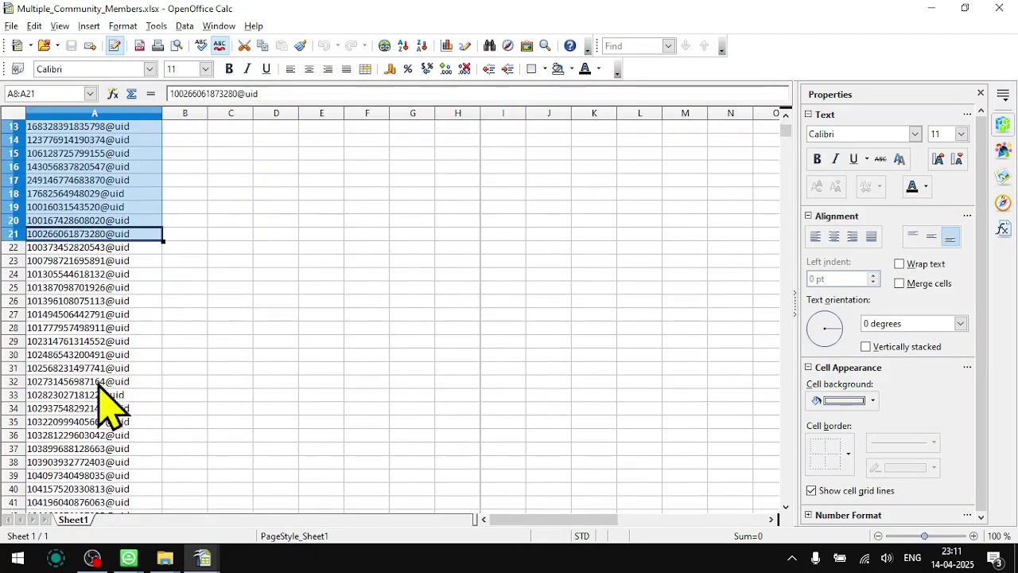
left_click_drag(103, 266, 108, 383)
scroll(108, 383, "down", 4)
left_click(94, 274)
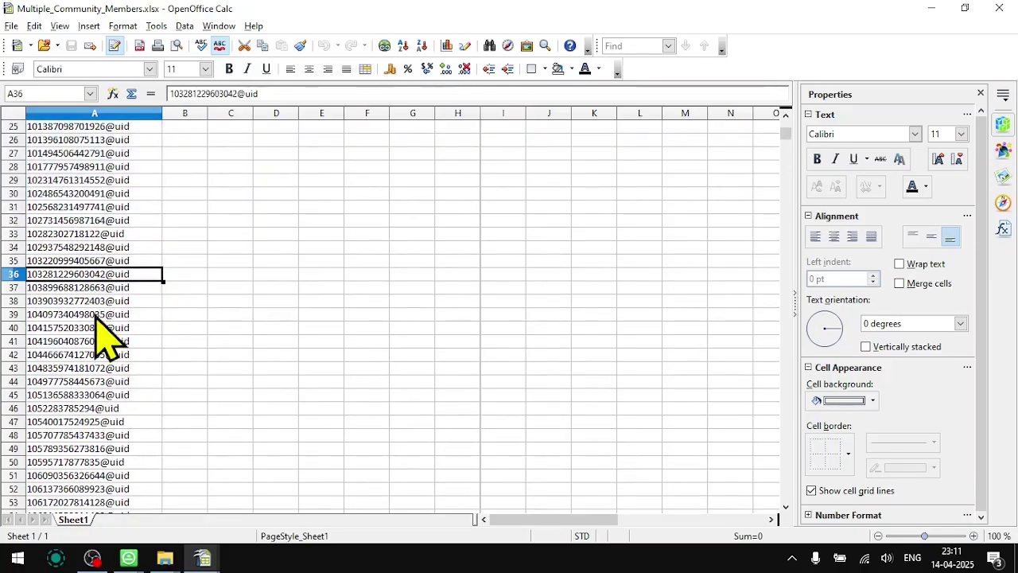
scroll(132, 290, "up", 8)
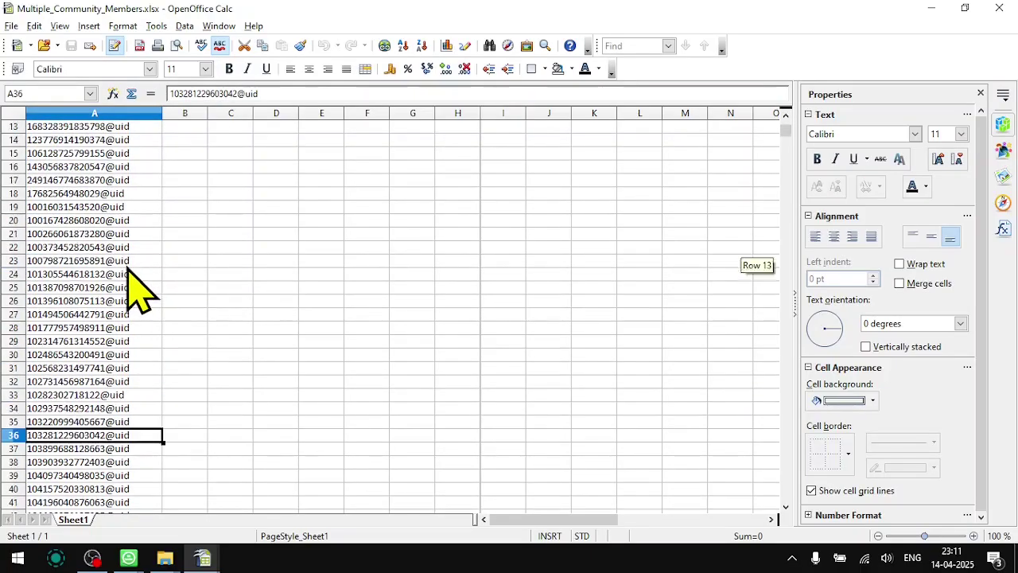
left_click_drag(112, 167, 80, 409)
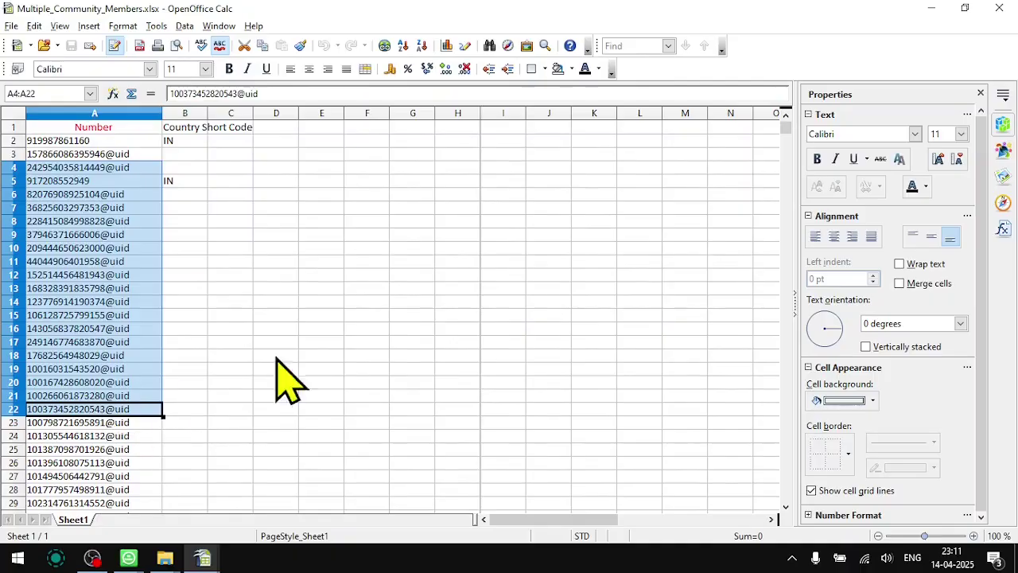
left_click(117, 249)
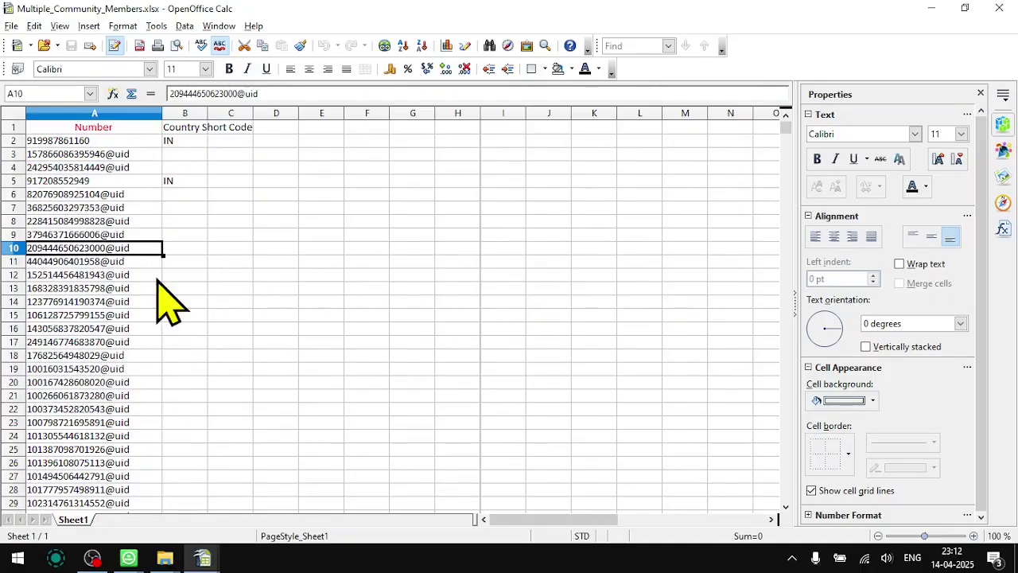
left_click_drag(101, 288, 137, 354)
left_click(109, 247)
left_click_drag(105, 176, 91, 375)
left_click(358, 329)
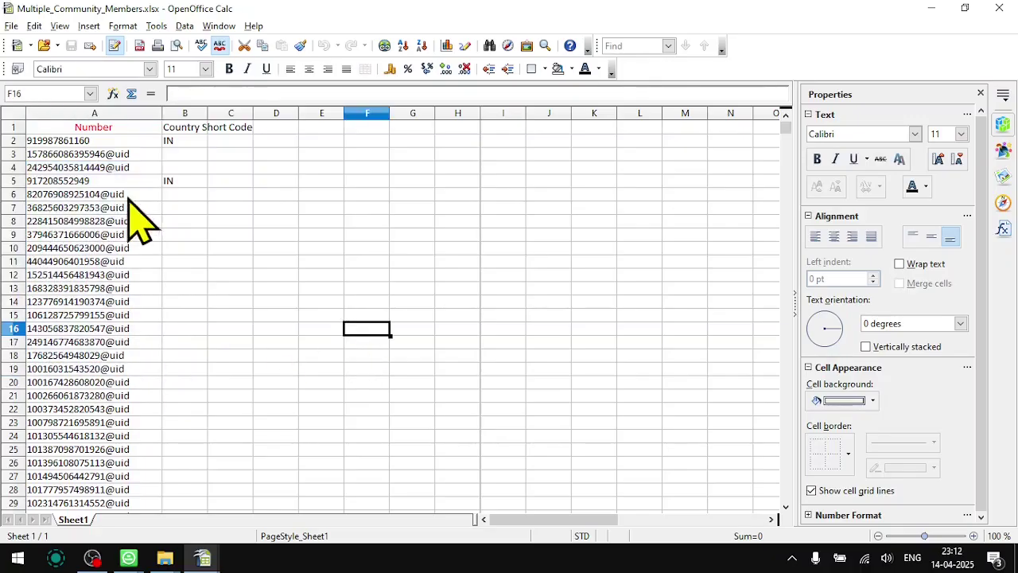
left_click_drag(127, 197, 113, 366)
left_click(264, 277)
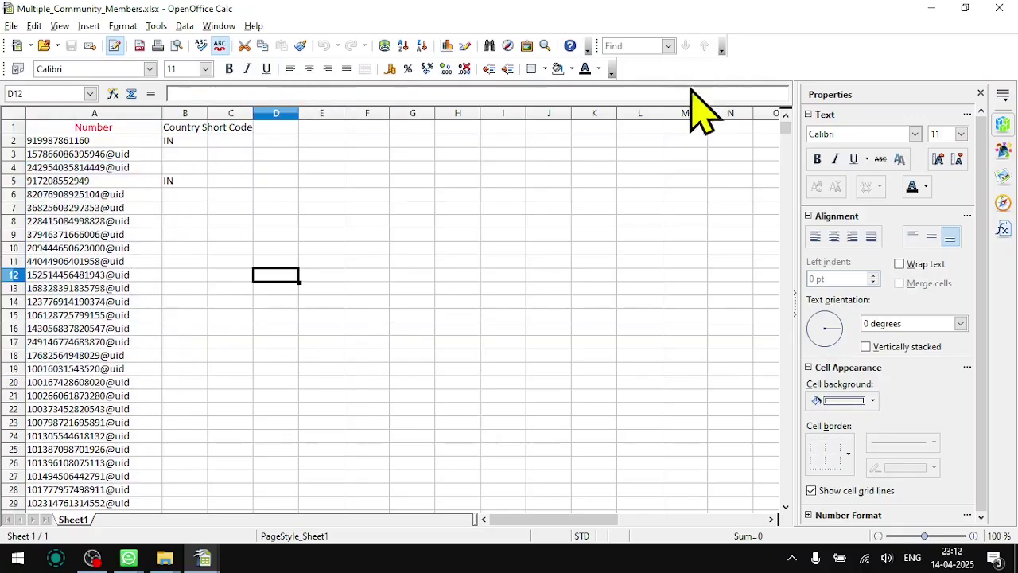
left_click(144, 209)
key("ctrl+c")
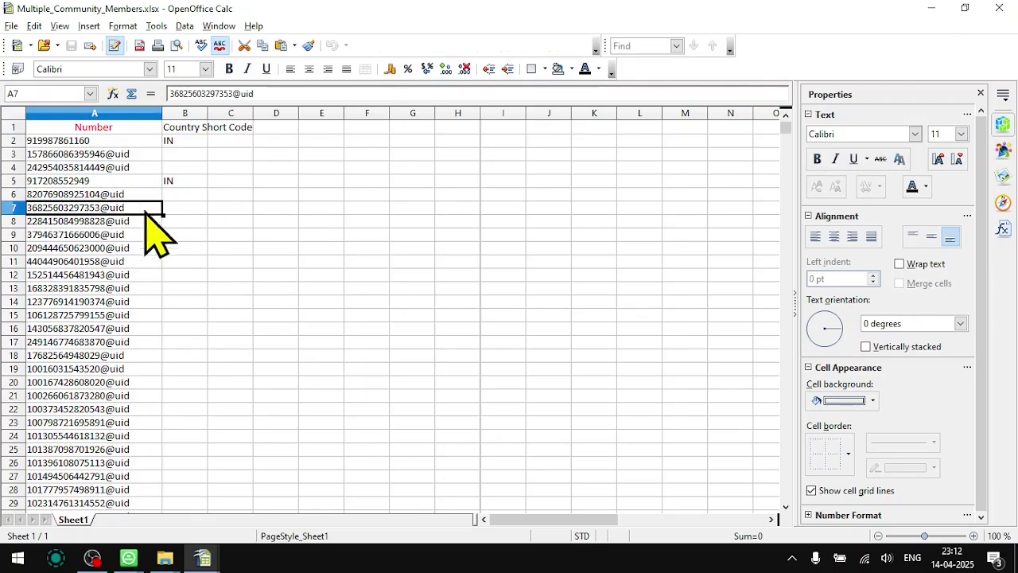
right_click(94, 207)
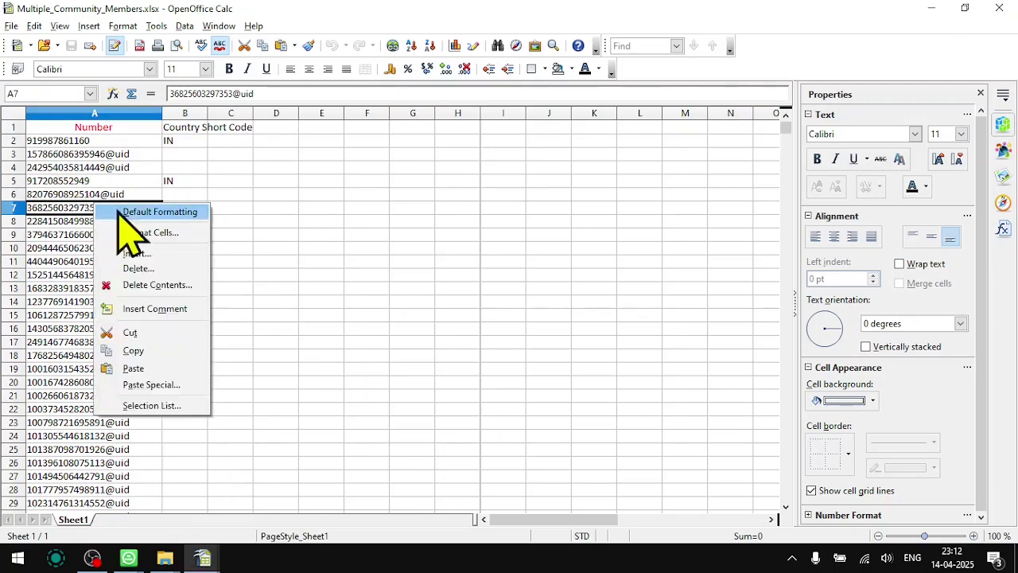
left_click(142, 348)
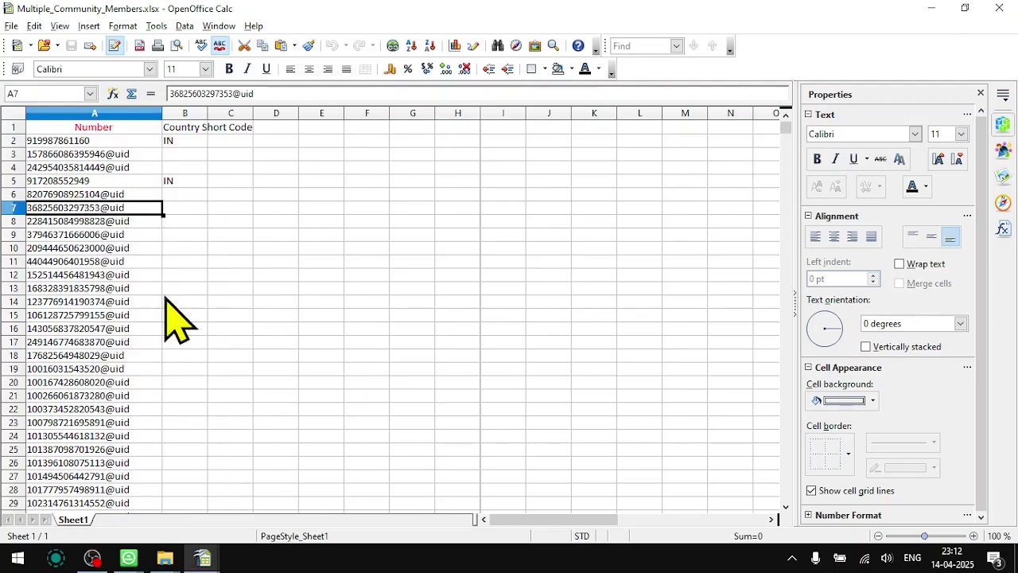
Step: Switch to WASender and close the WhatsApp browser and the group member extractor
mouse_move(132, 553)
left_click(146, 509)
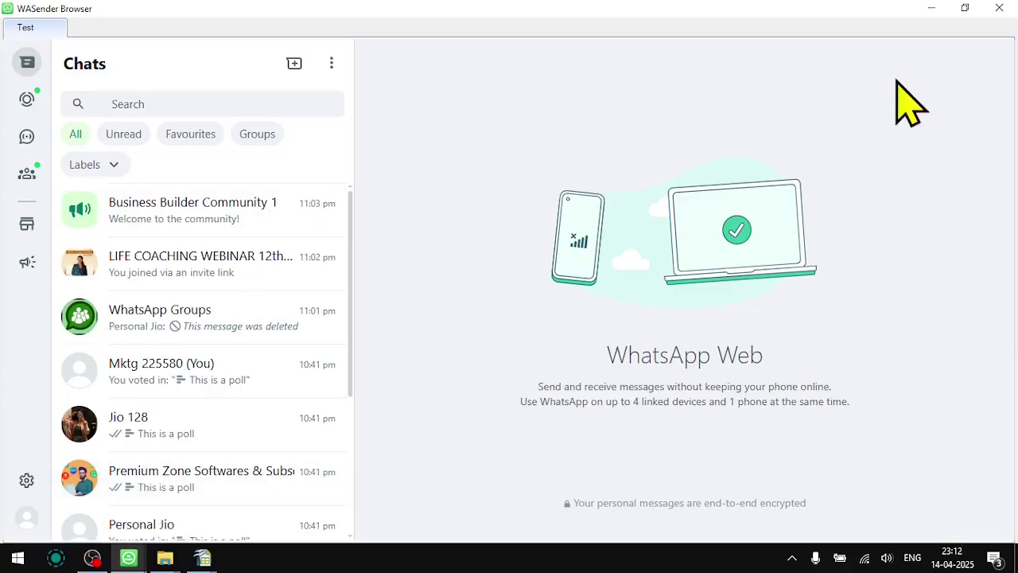
left_click(998, 9)
left_click(137, 559)
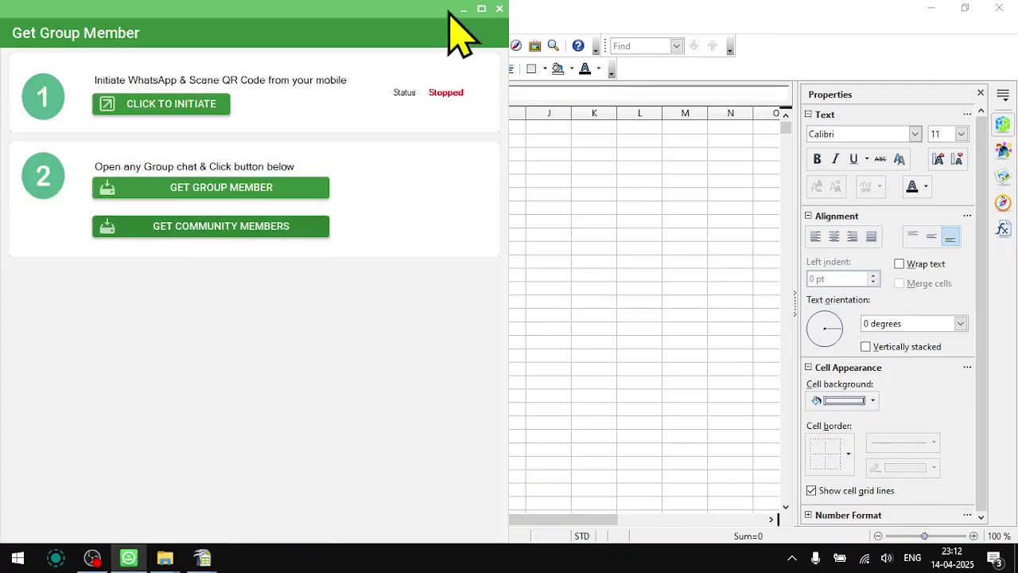
left_click(500, 8)
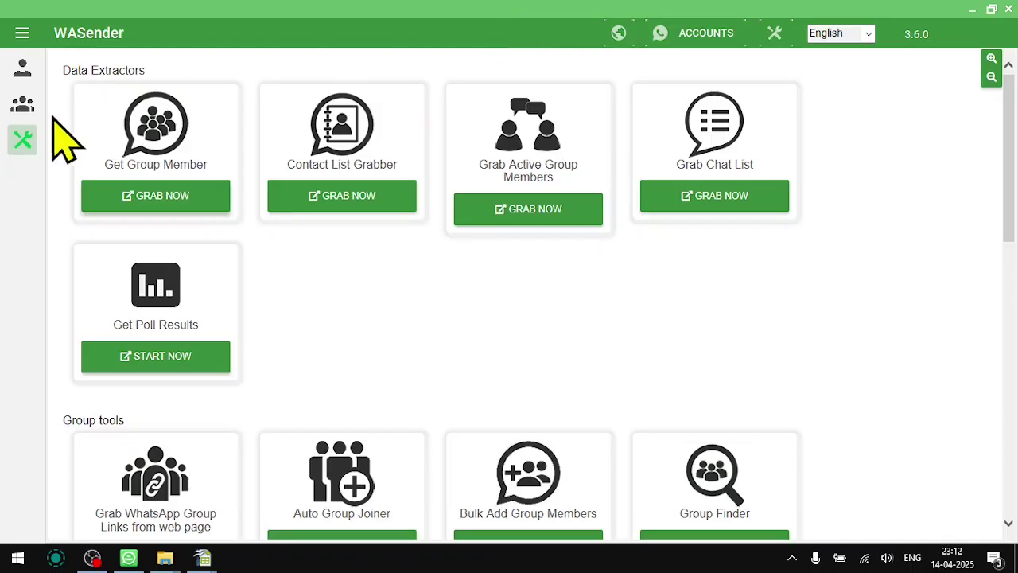
Step: Go to the individual contact campaign and delete all rows from its target list
left_click(23, 70)
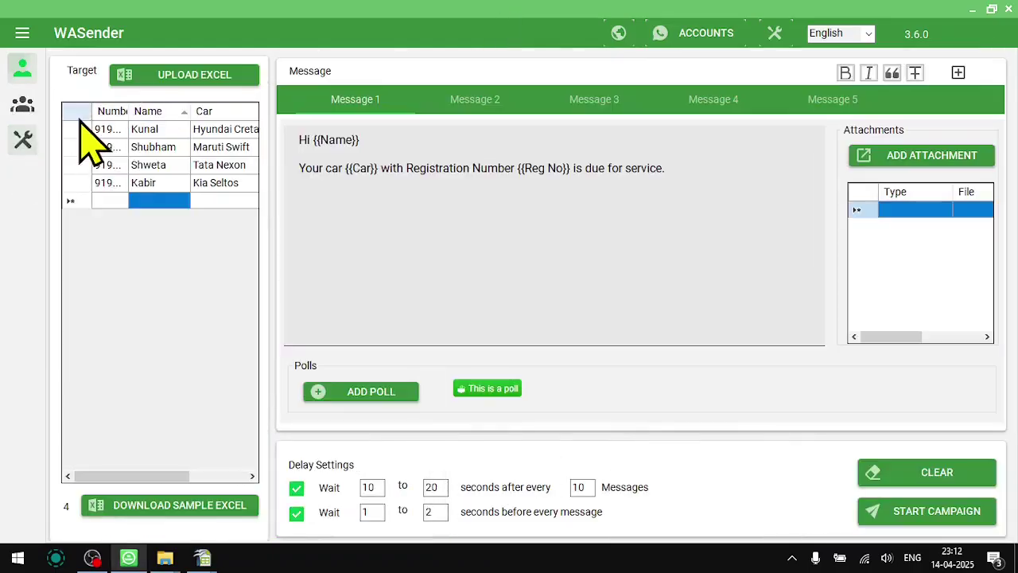
right_click(166, 318)
left_click(239, 375)
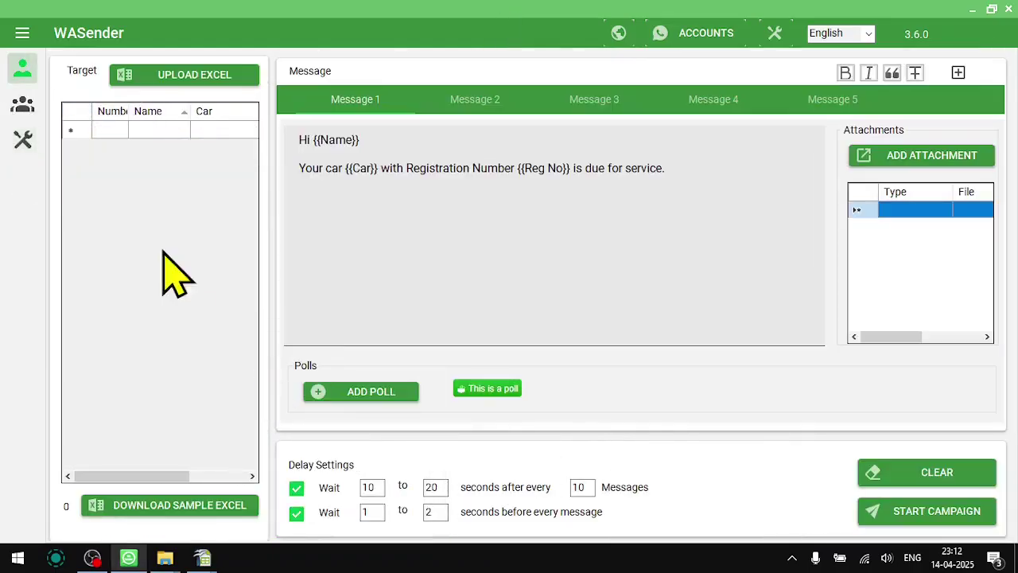
right_click(102, 130)
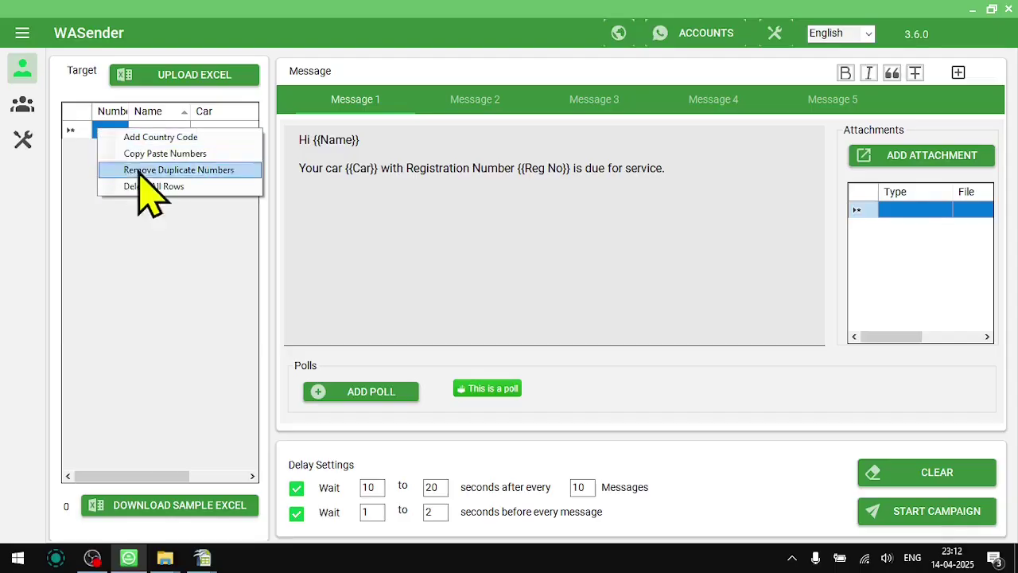
left_click(165, 150)
left_click(491, 175)
key("ctrl+v")
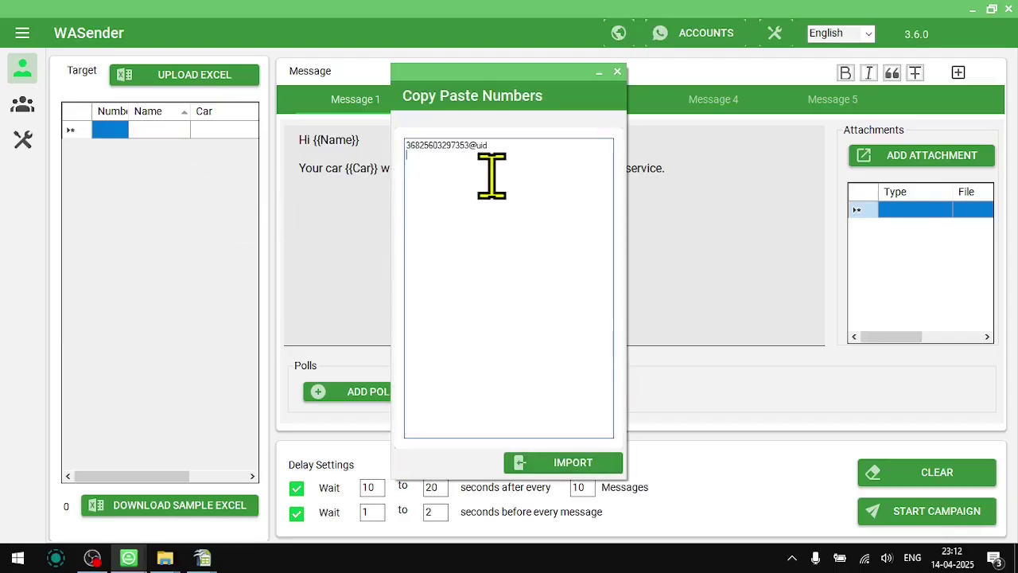
left_click(585, 463)
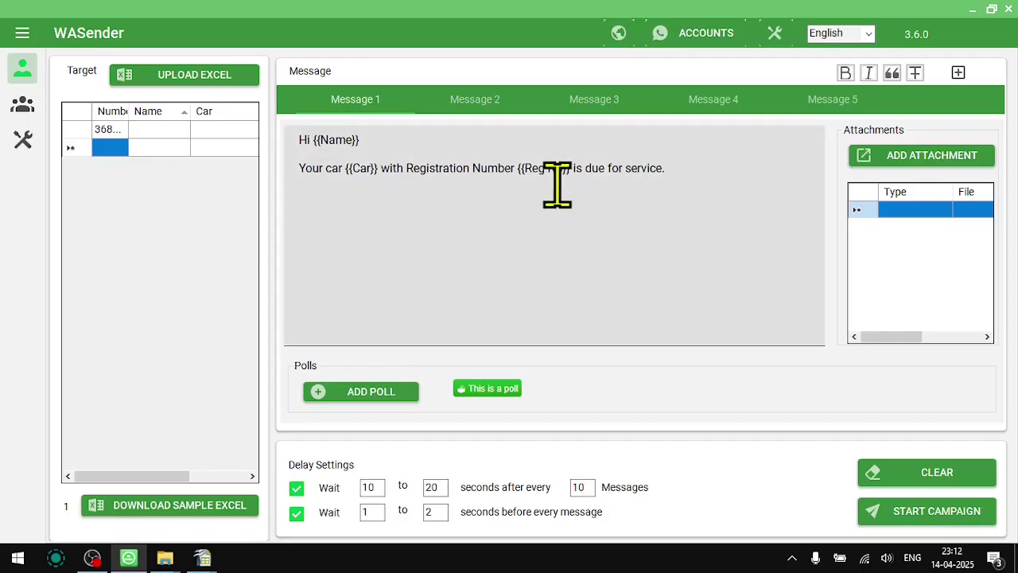
Step: Replace the Message 1 text with "Hi" and launch the campaign immediately with the Test (Primary) account
key("ctrl+a")
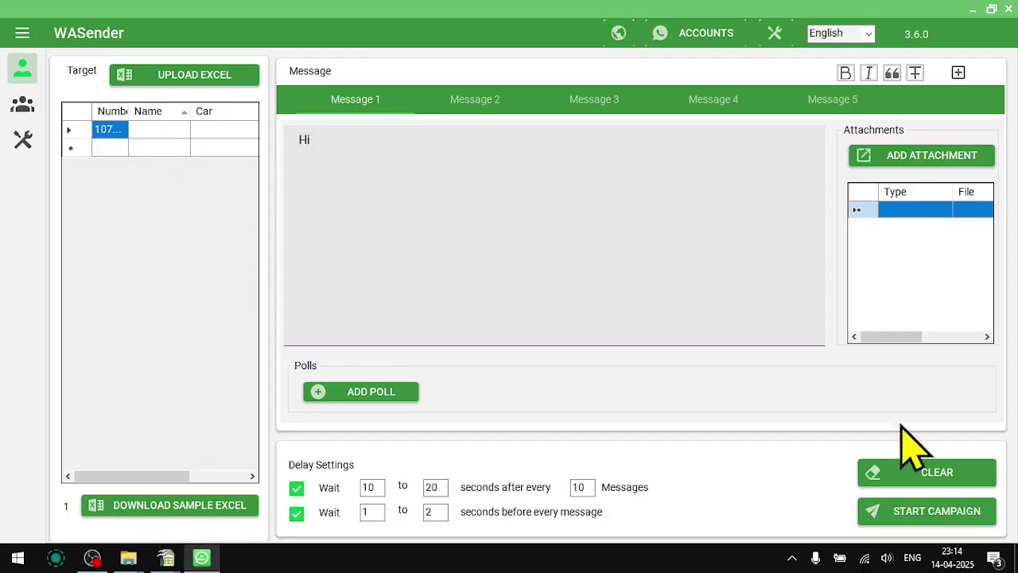
left_click(925, 516)
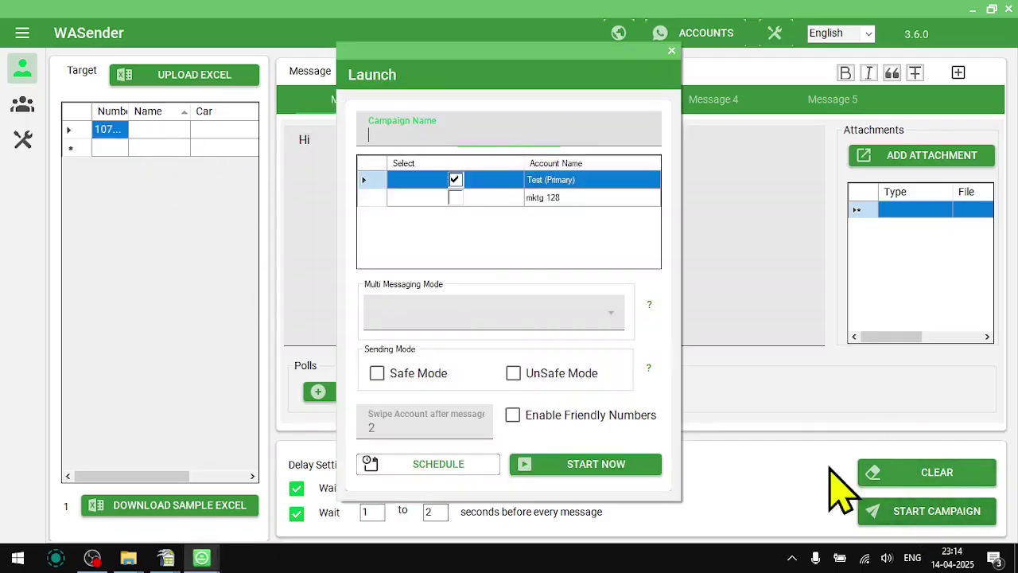
left_click(593, 466)
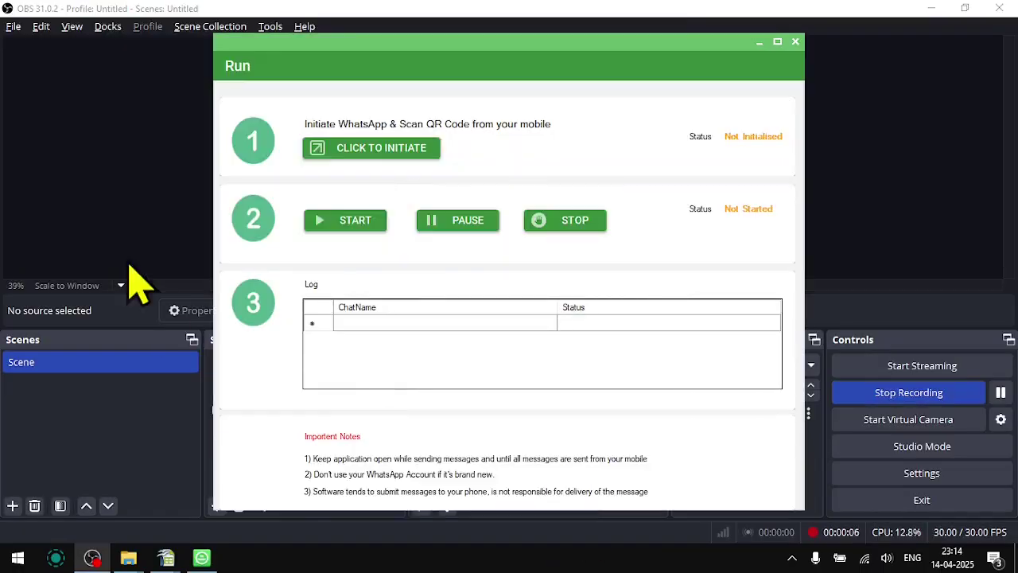
Step: Initiate the WhatsApp session beside the Run window and start sending the campaign
left_click(386, 151)
key("super+Right")
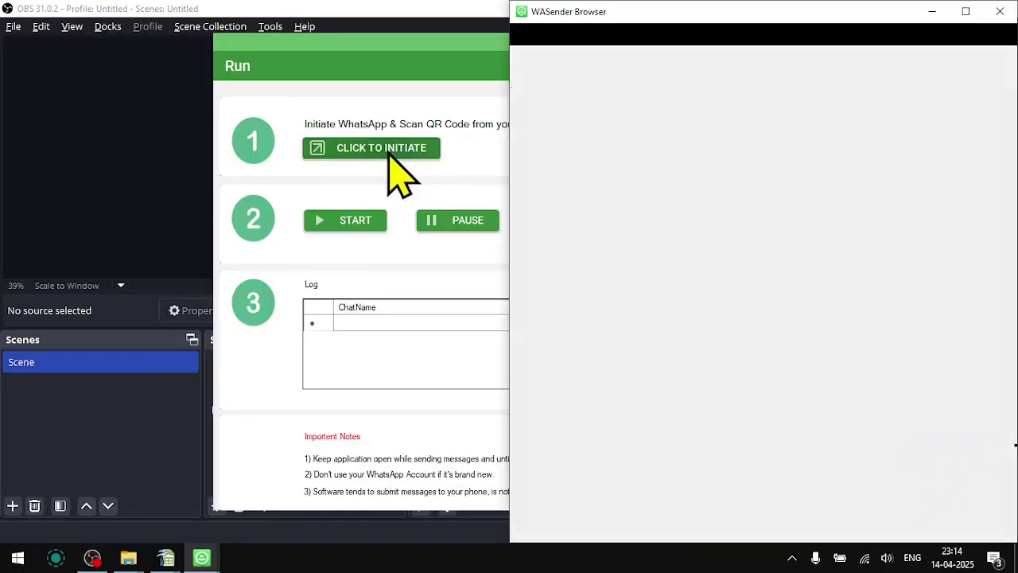
left_click(150, 143)
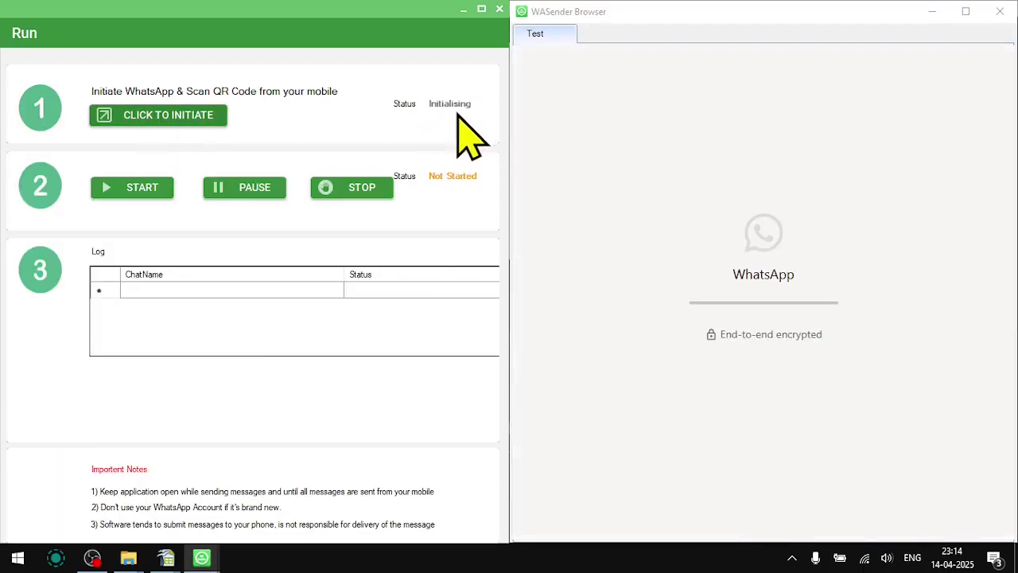
left_click(141, 191)
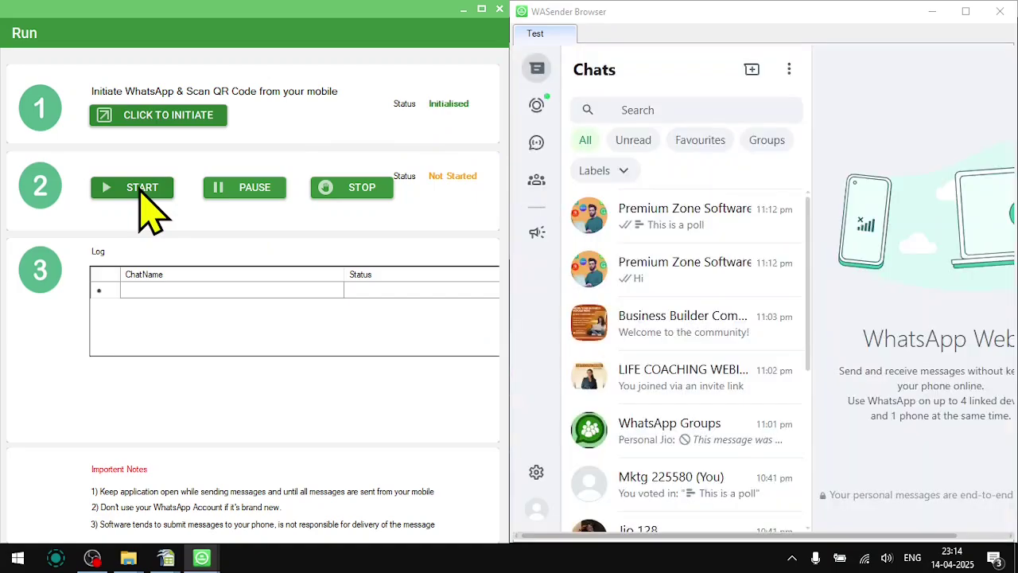
left_click(146, 209)
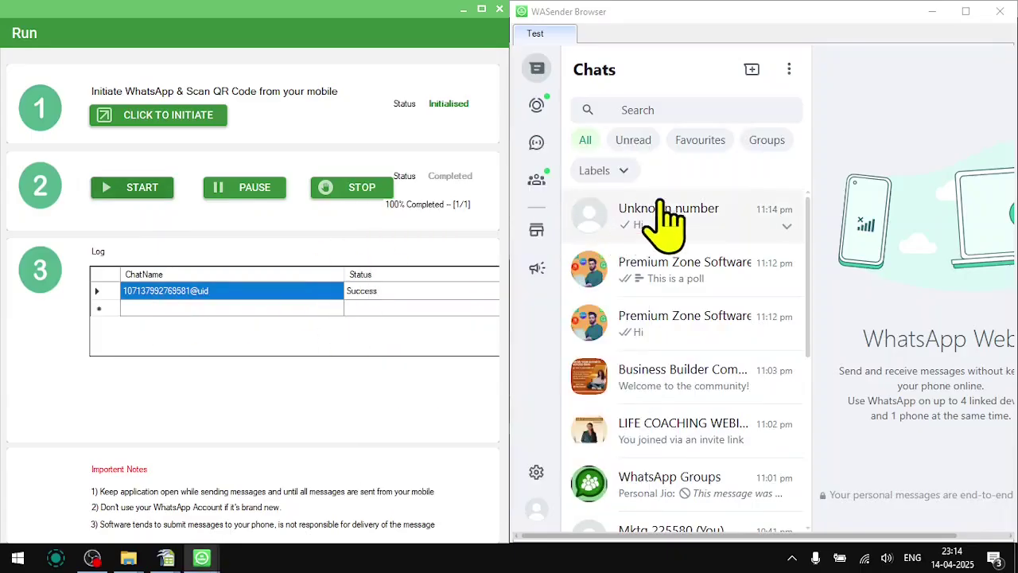
Step: Examine the sent message and contact info of the Unknown number chat, and close the WhatsApp browser
left_click(707, 227)
left_click_drag(714, 11, 676, 56)
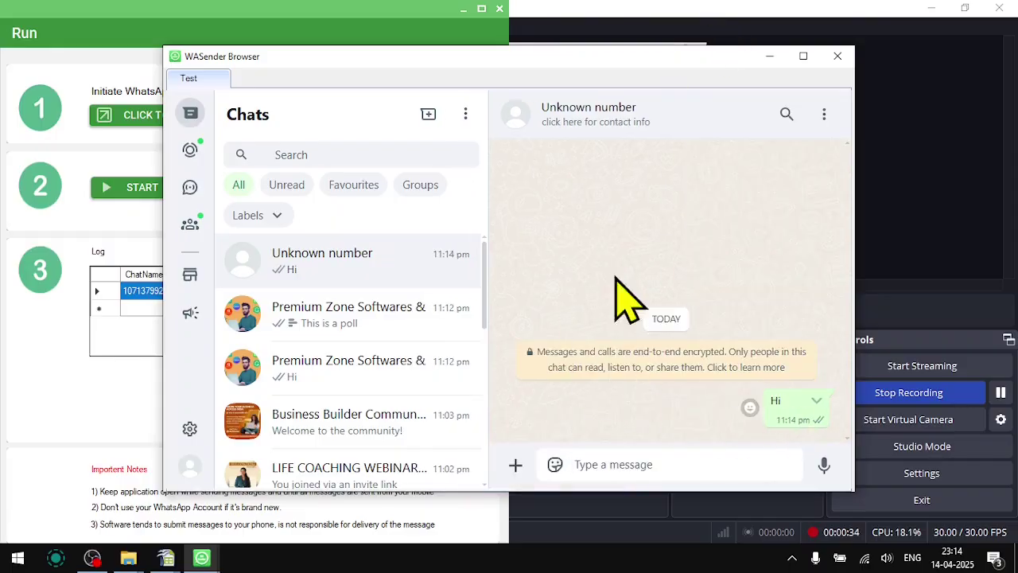
left_click(613, 117)
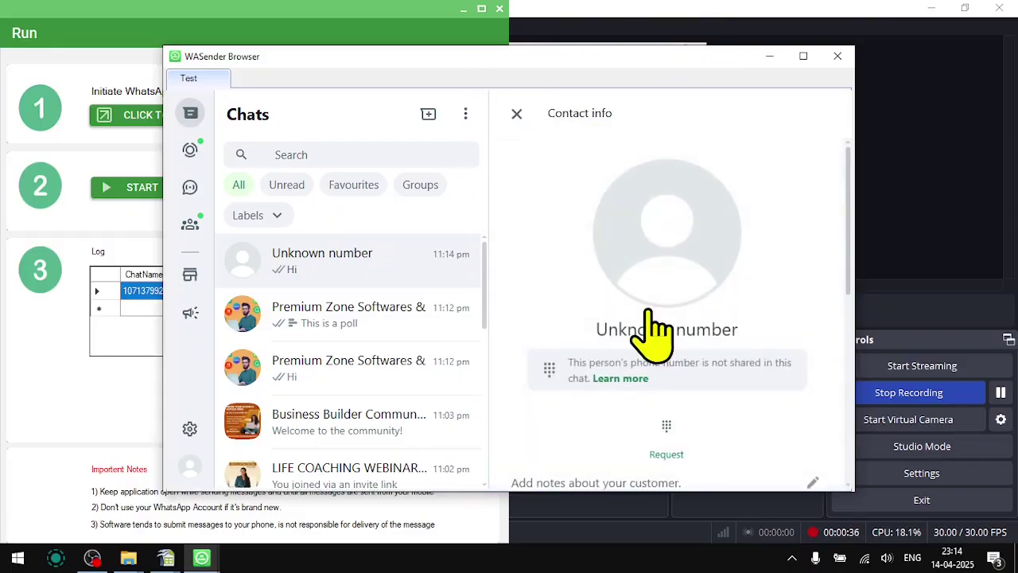
scroll(651, 414, "down", 4)
scroll(637, 390, "up", 3)
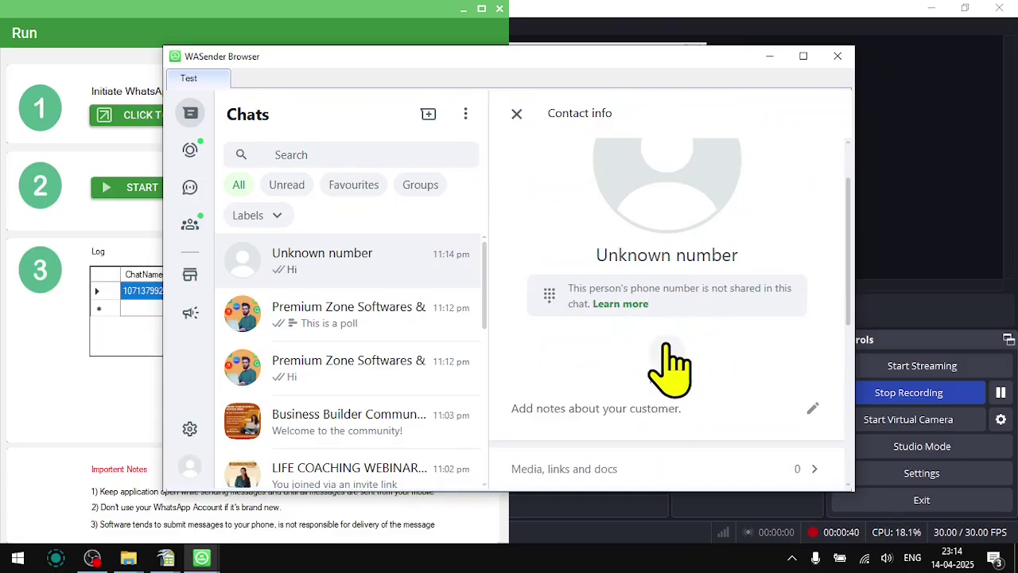
scroll(673, 366, "down", 2)
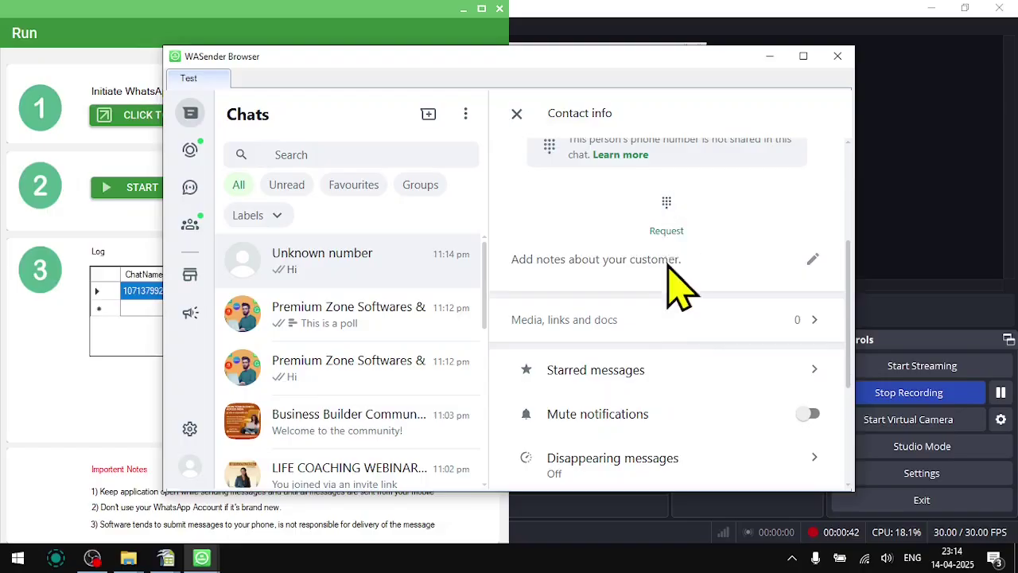
scroll(632, 341, "down", 3)
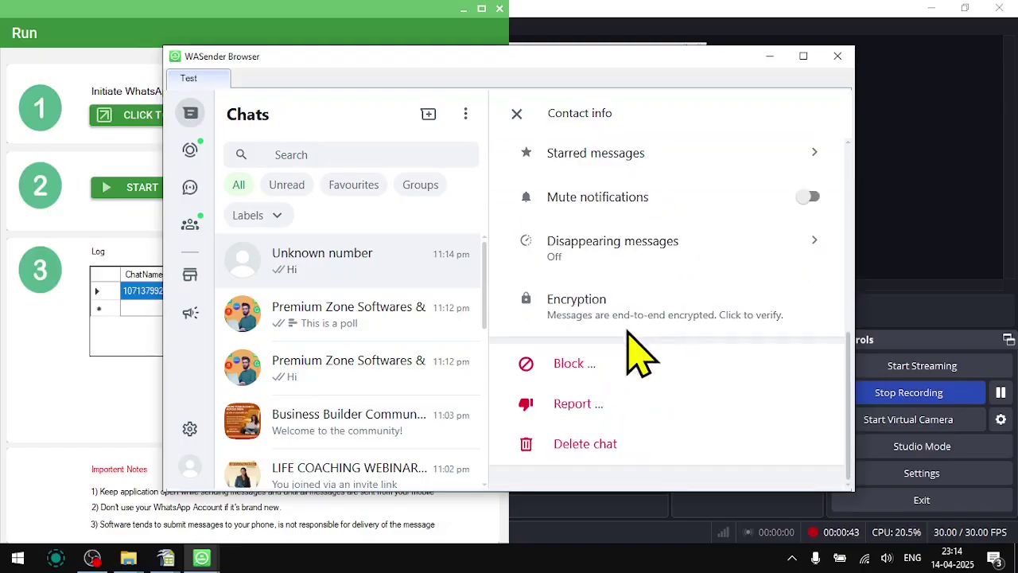
left_click(515, 114)
left_click(838, 56)
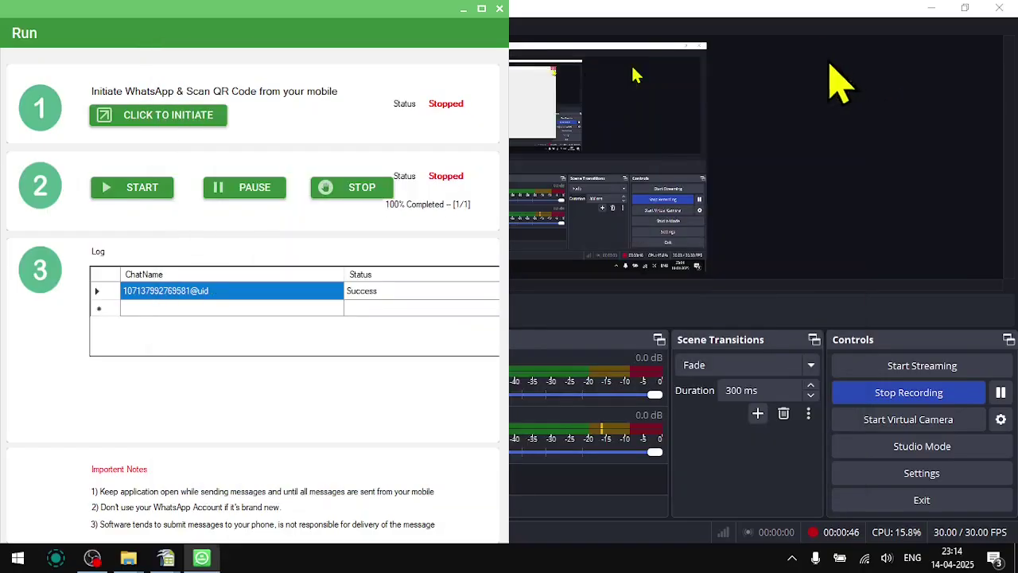
Step: Close the Run window, open the Contact List Grabber and initiate its WhatsApp session with both windows side by side
left_click(500, 9)
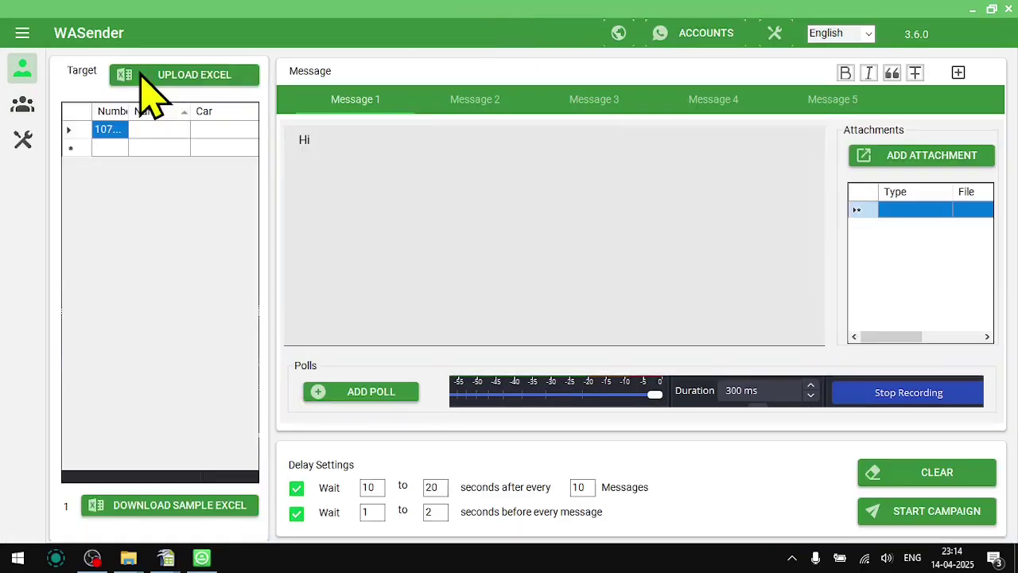
left_click(23, 140)
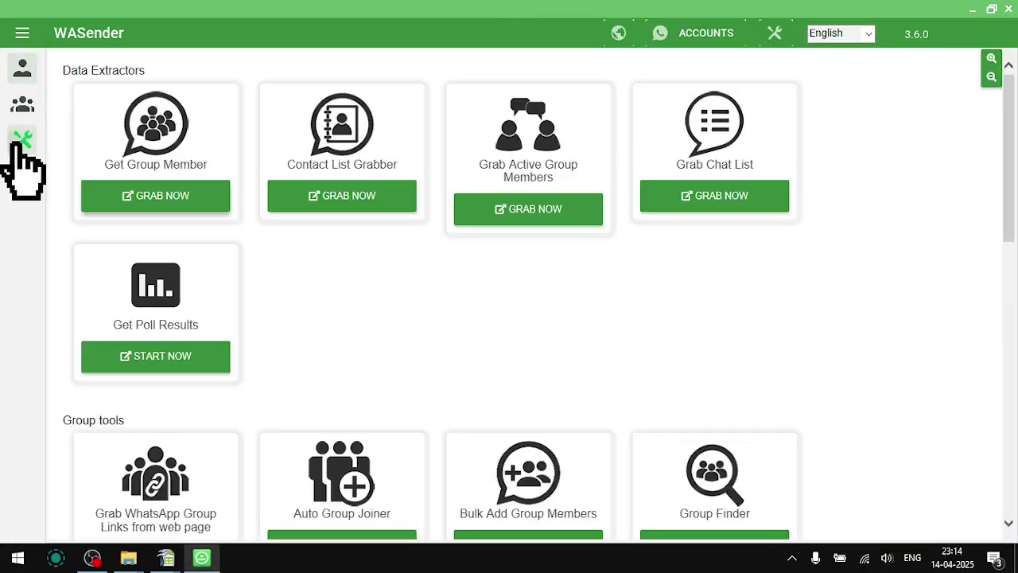
left_click(366, 201)
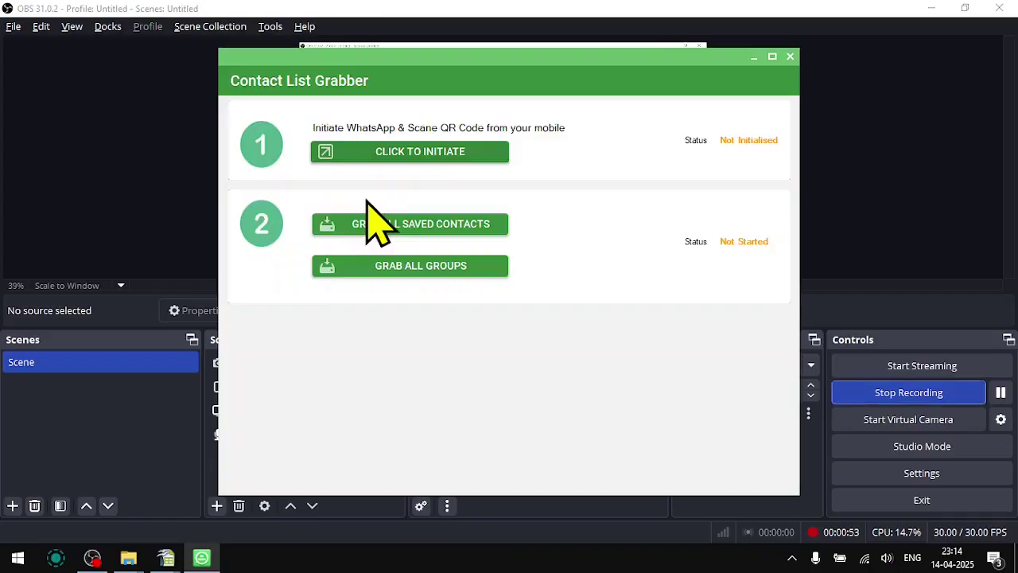
left_click(414, 152)
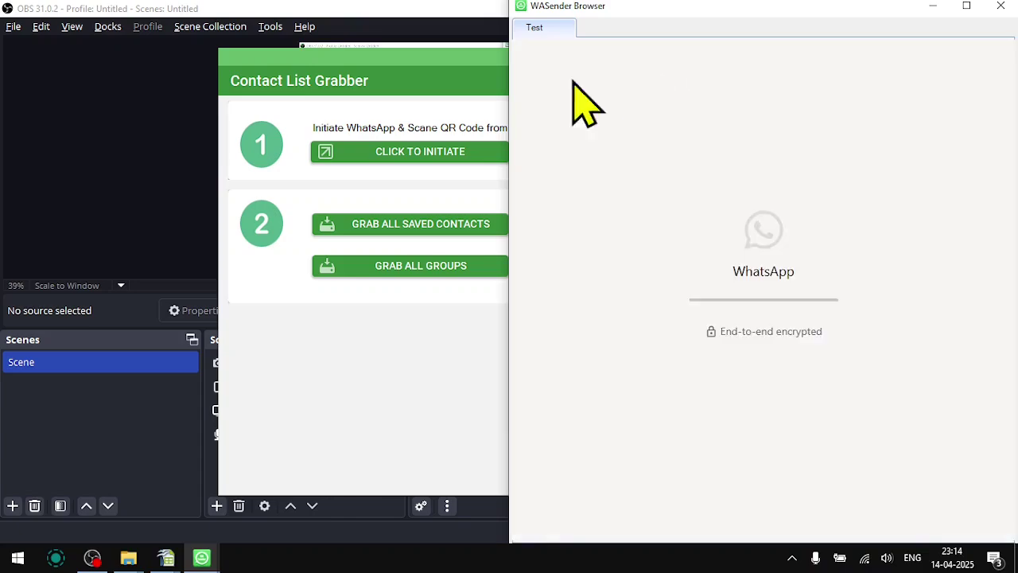
left_click(423, 83)
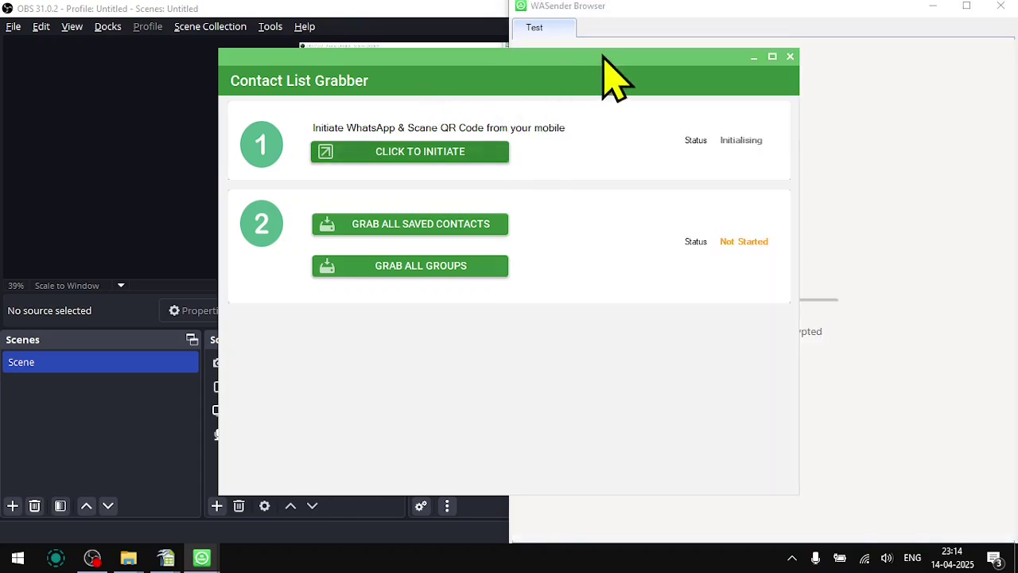
key("super+Left")
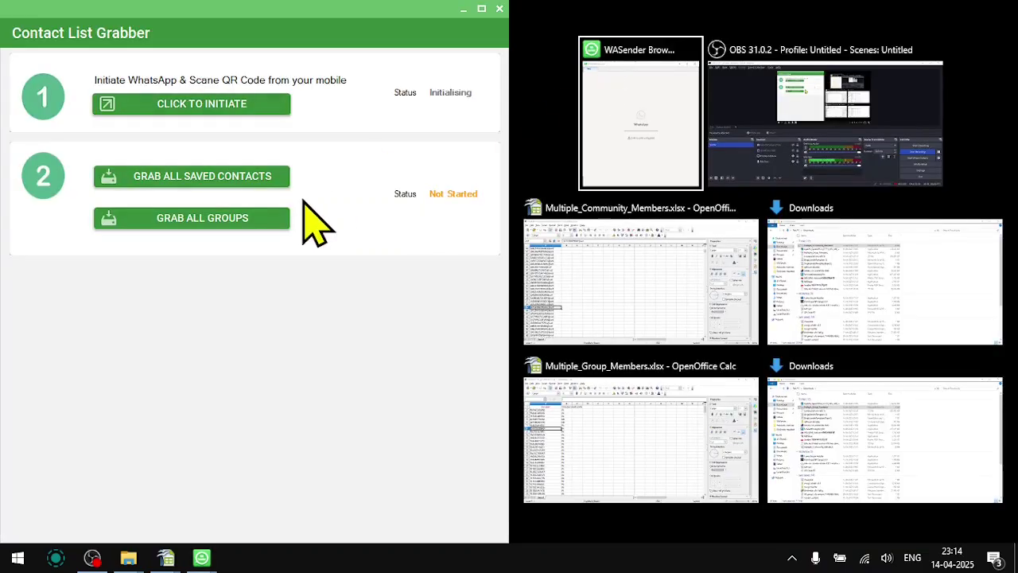
left_click(649, 127)
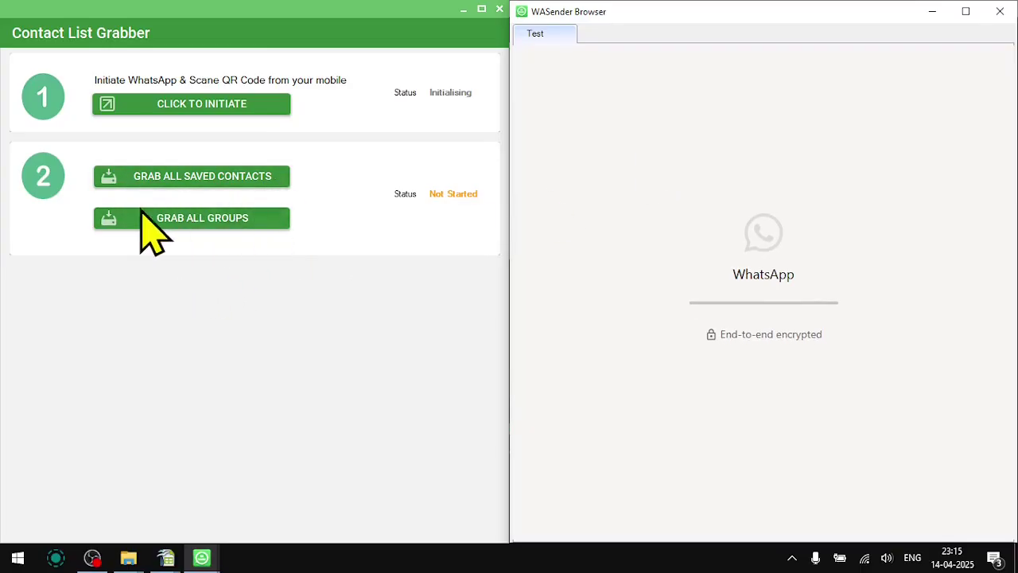
Step: Grab all groups into an Excel file named GroupList in Downloads, and close the WhatsApp browser and the grabber
left_click(203, 224)
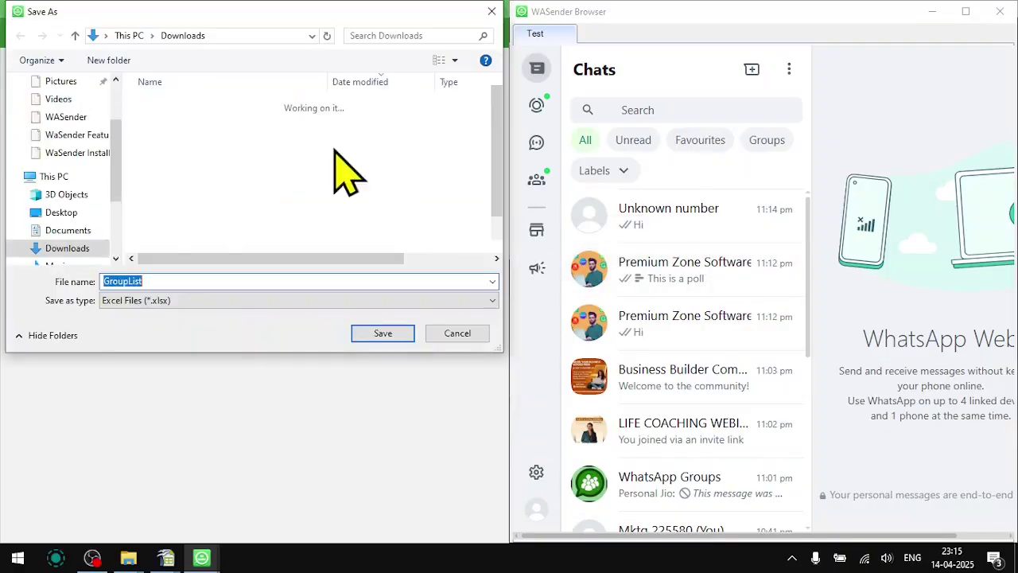
left_click(377, 334)
left_click(555, 283)
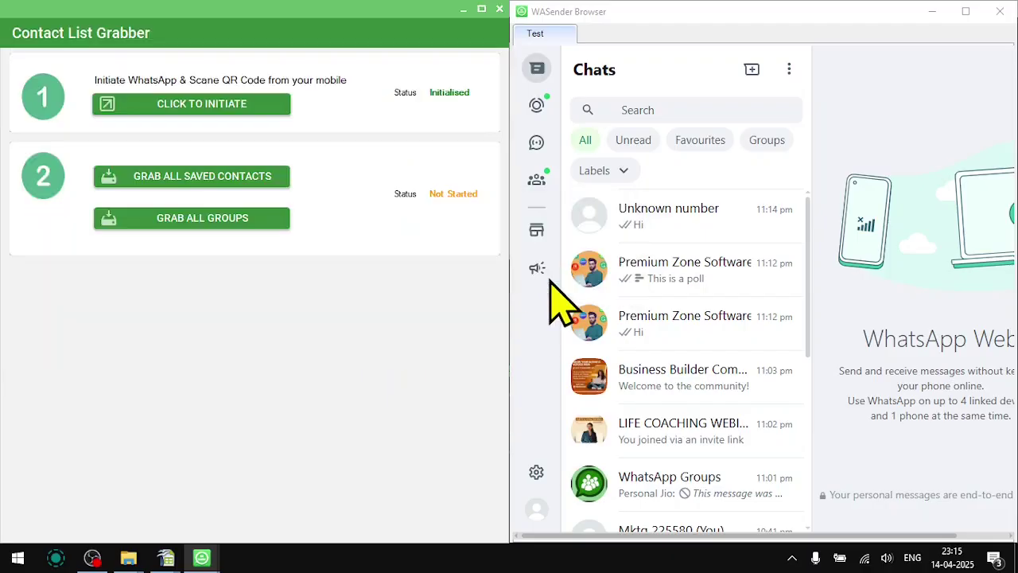
left_click(983, 464)
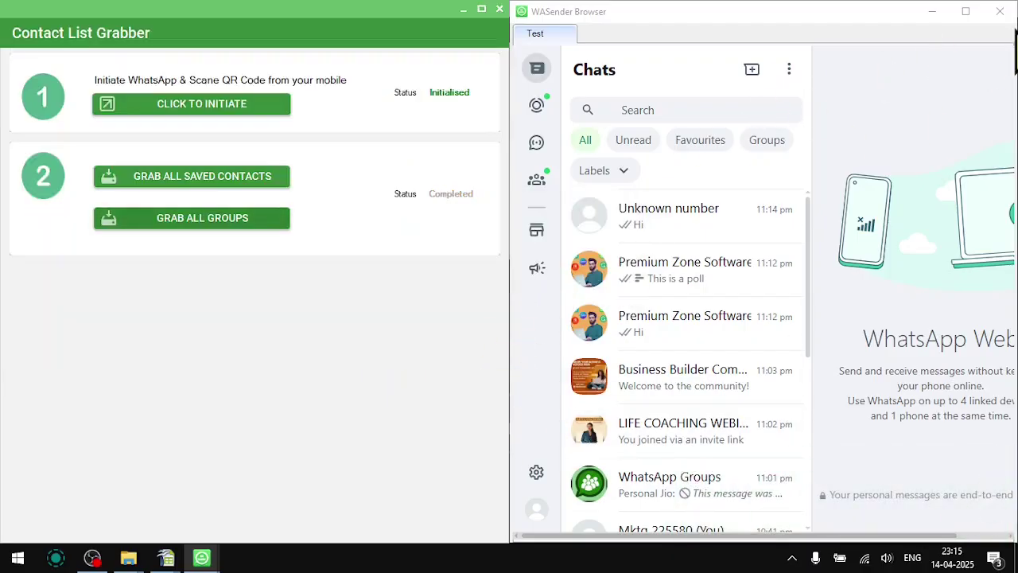
left_click(1000, 11)
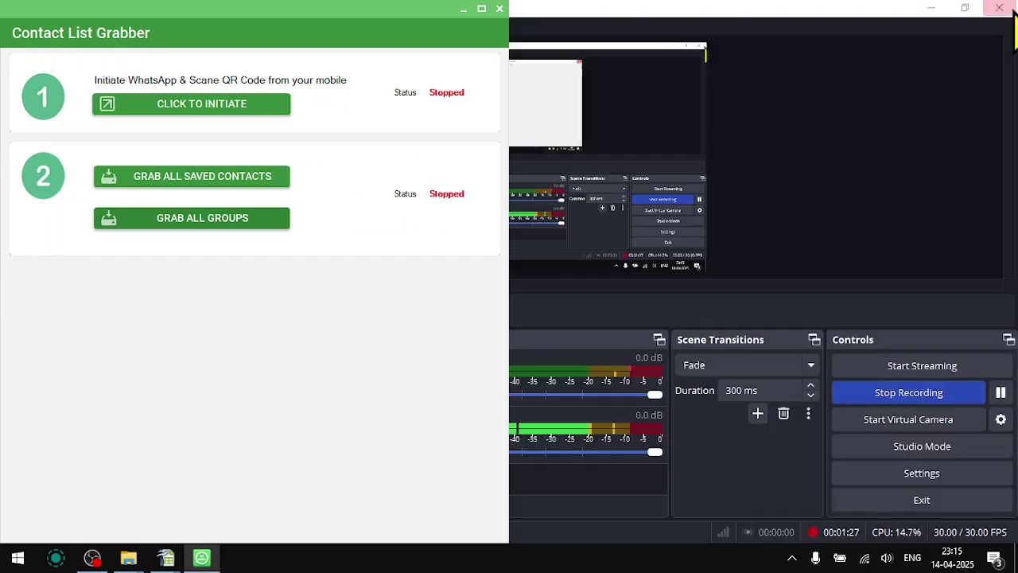
left_click(500, 9)
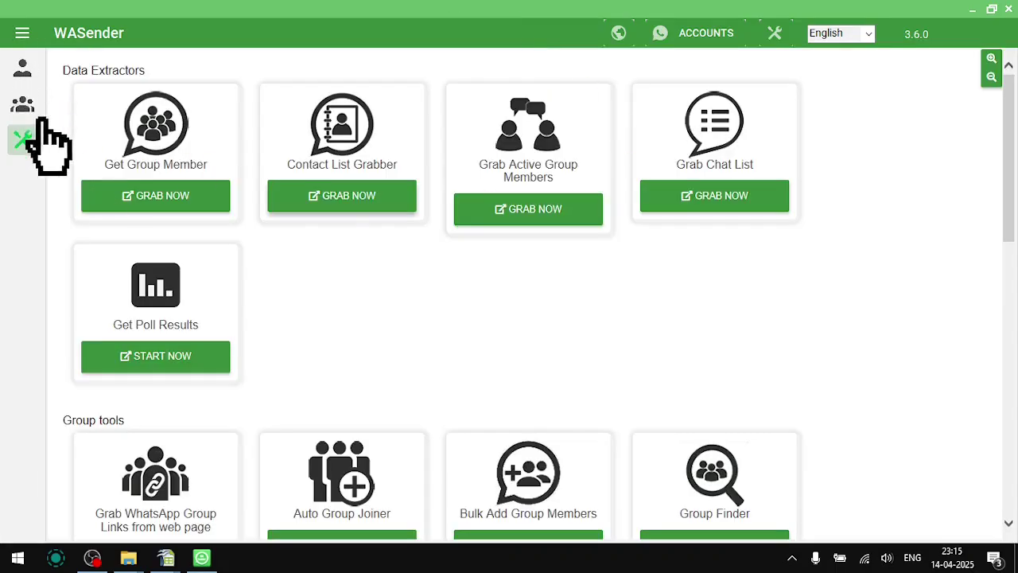
Step: Upload the GroupList Excel file as the target list of the group sender
left_click(24, 105)
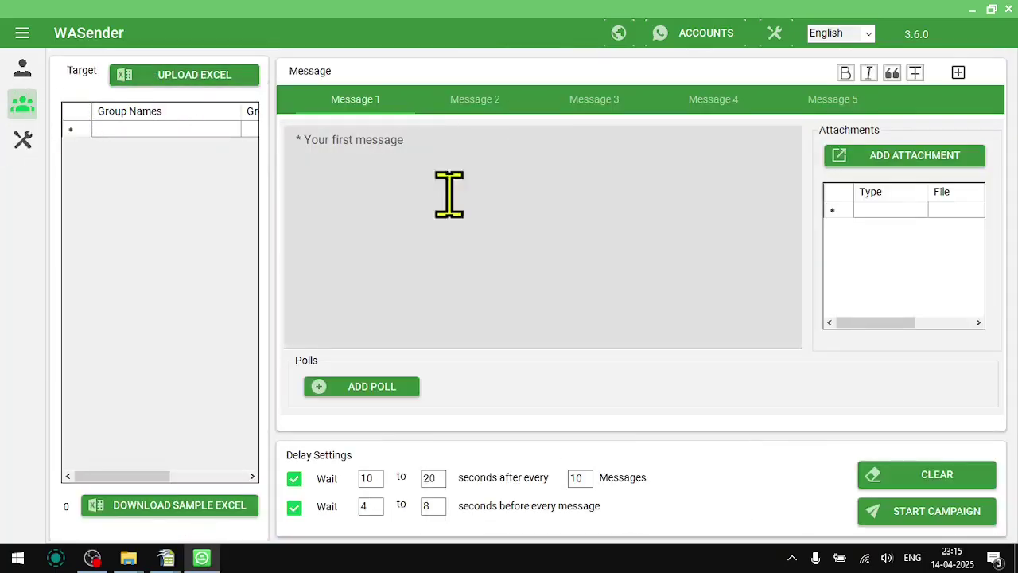
left_click(183, 82)
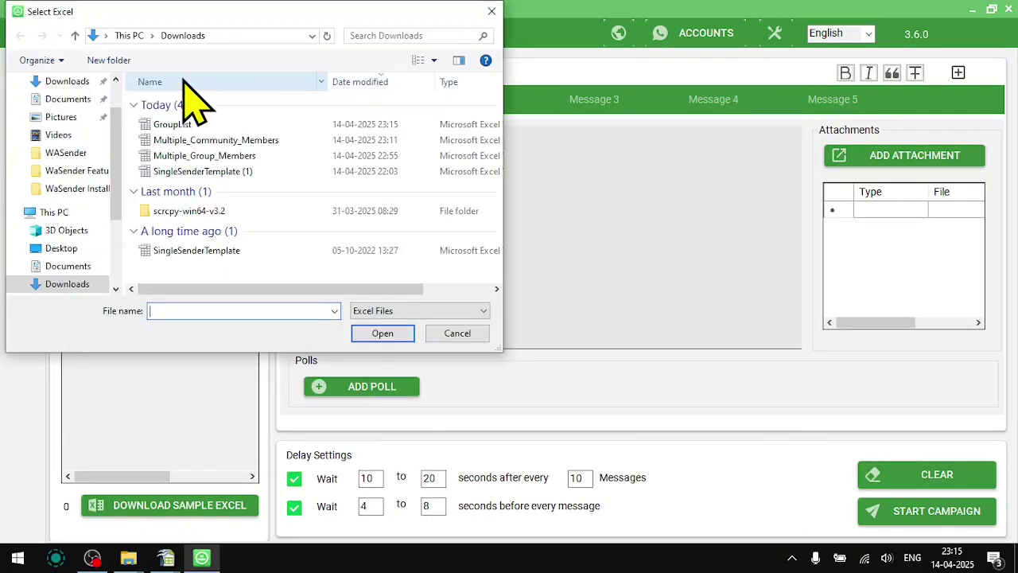
double_click(182, 119)
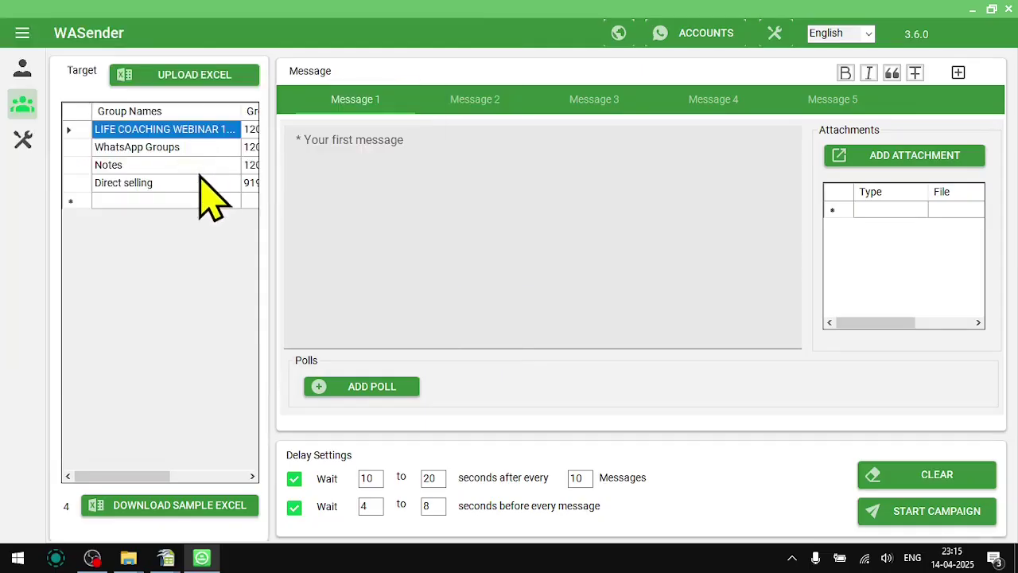
Step: Delete the LIFE COACHING WEBINAR, WhatsApp Groups and Direct selling rows from the target list, keeping only Notes
left_click(170, 148)
left_click(173, 165)
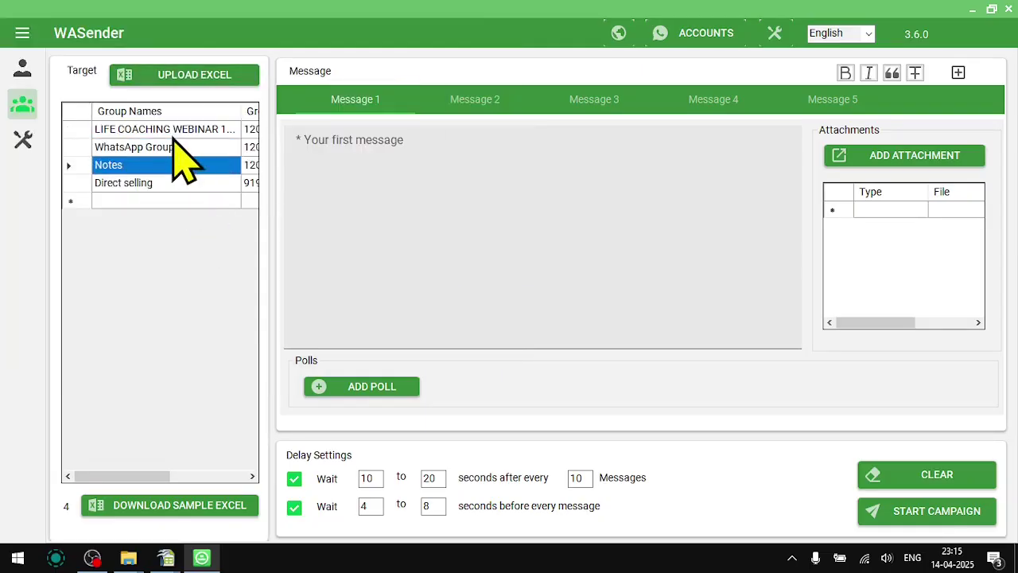
left_click(171, 130)
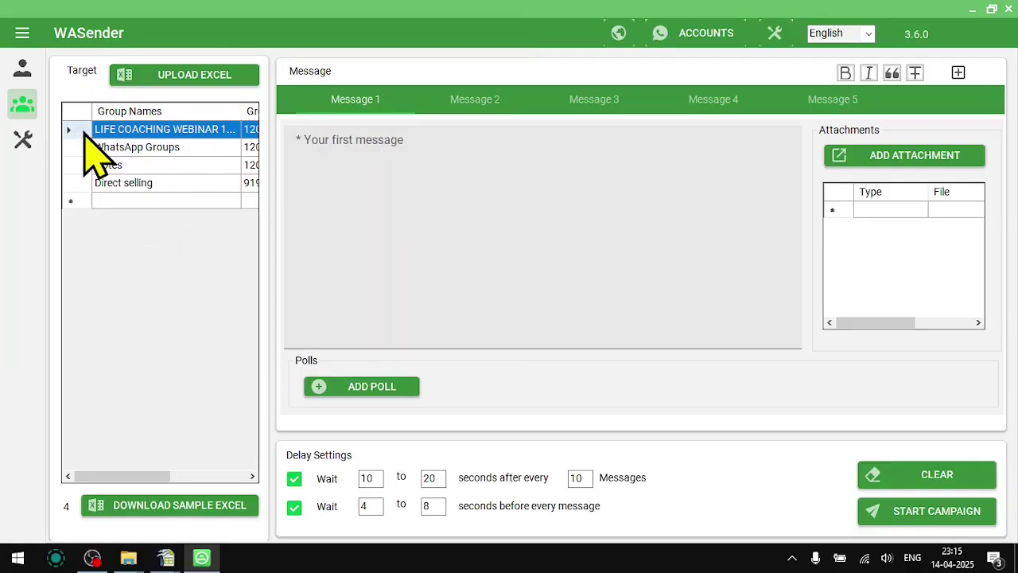
left_click_drag(85, 135, 81, 191)
left_click(116, 167)
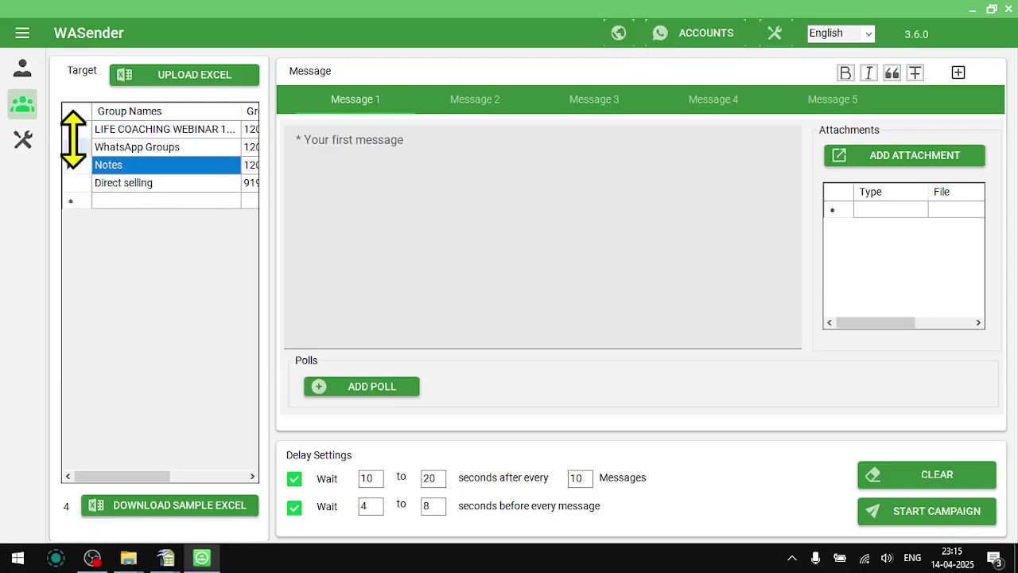
left_click(78, 132)
key("Delete")
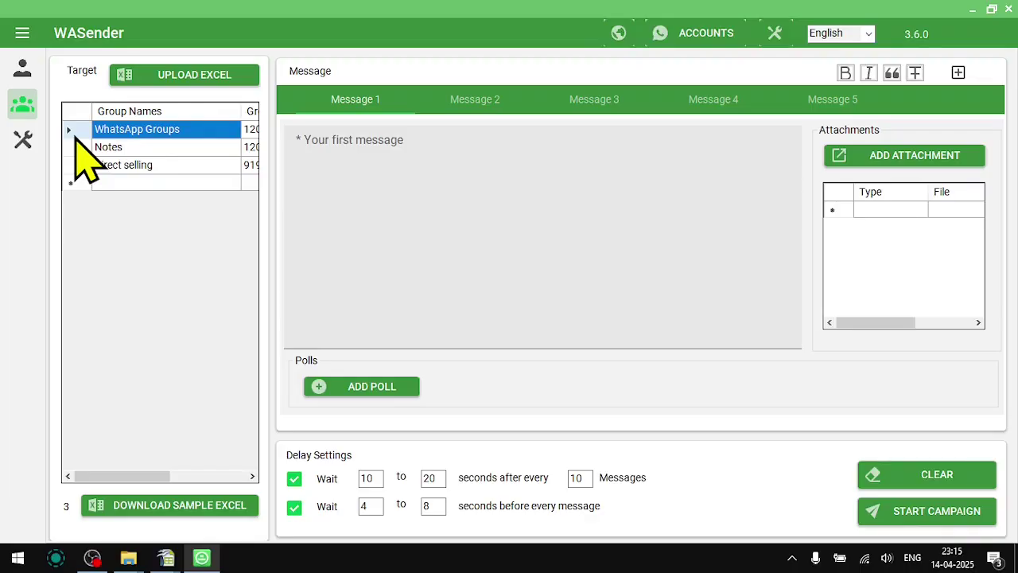
key("Delete")
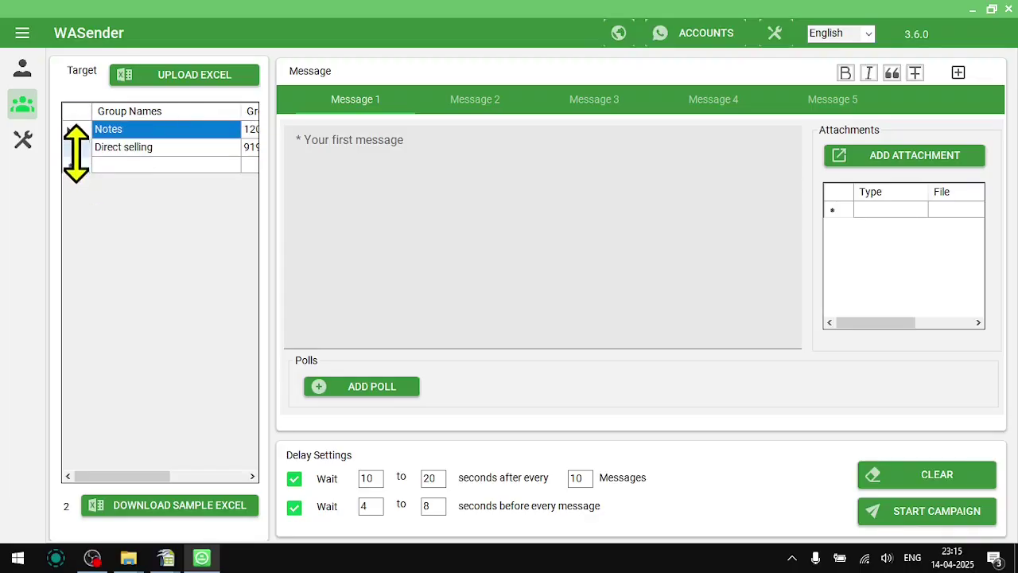
left_click(77, 148)
key("Delete")
Step: Enter "hi" as the Message 1 text and launch the group campaign immediately
left_click(479, 183)
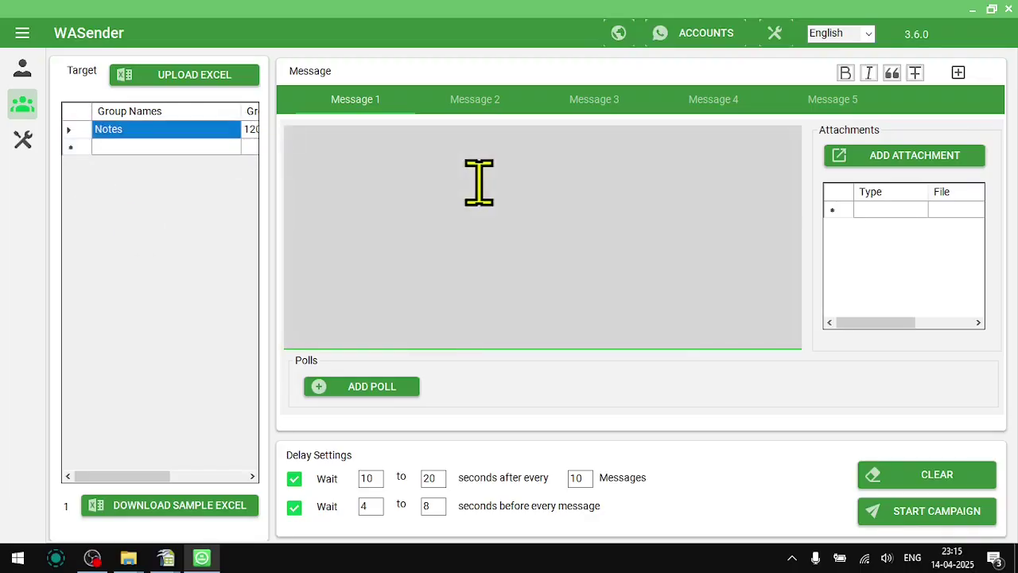
left_click(922, 511)
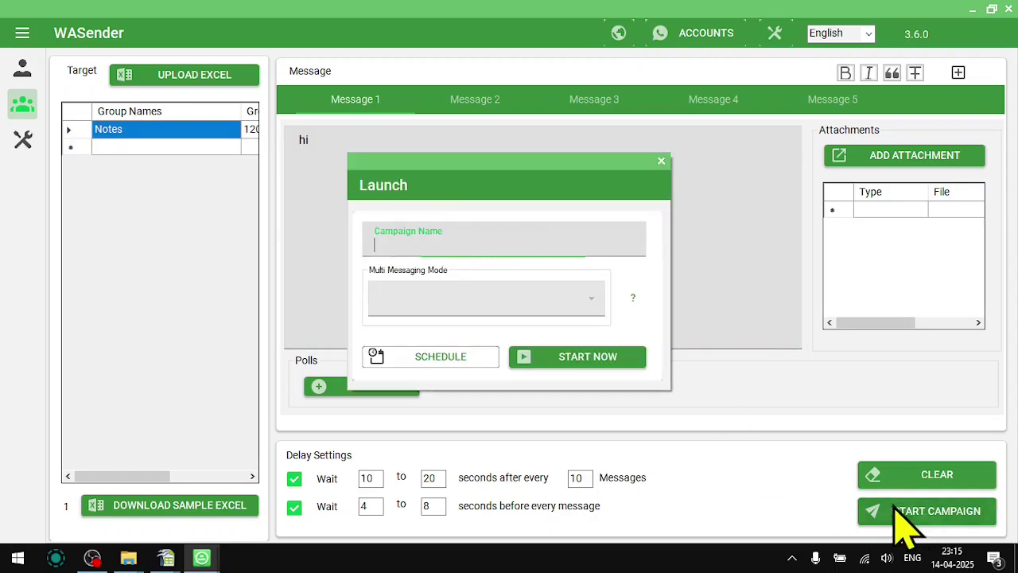
left_click(589, 359)
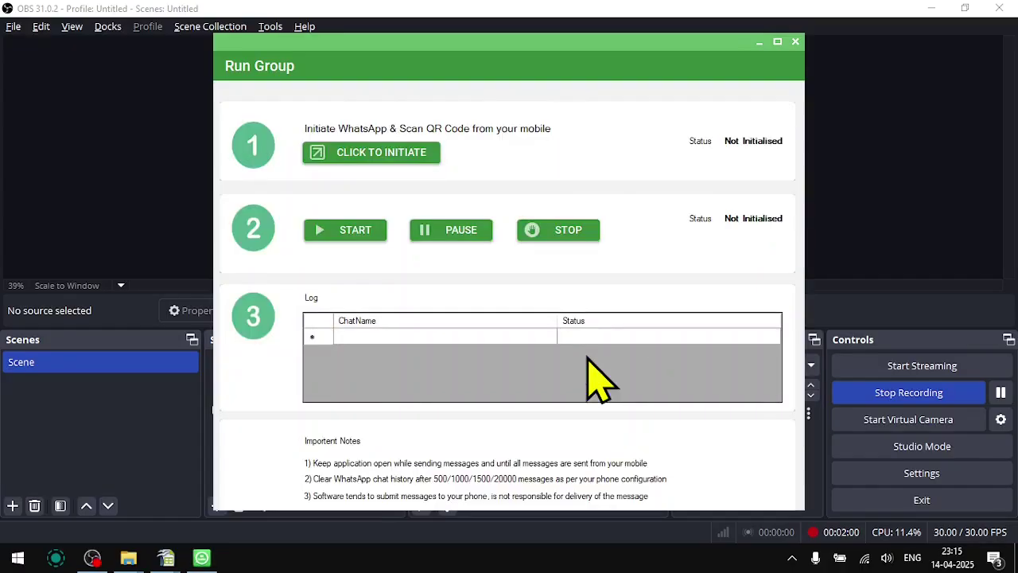
Step: Initiate the WhatsApp session beside the Run Group window and start sending the group campaign
left_click(380, 154)
key("super+Right")
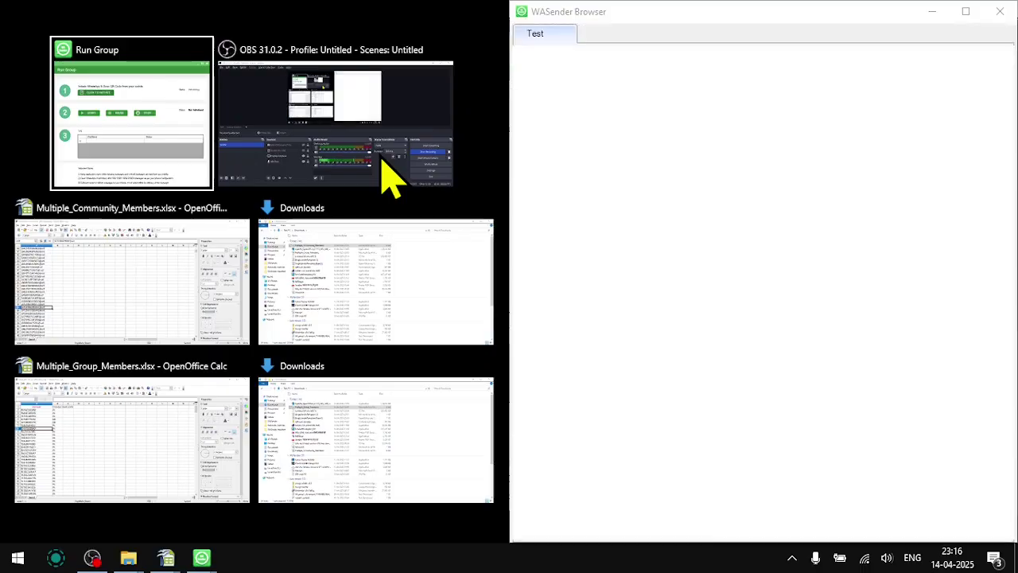
left_click(148, 132)
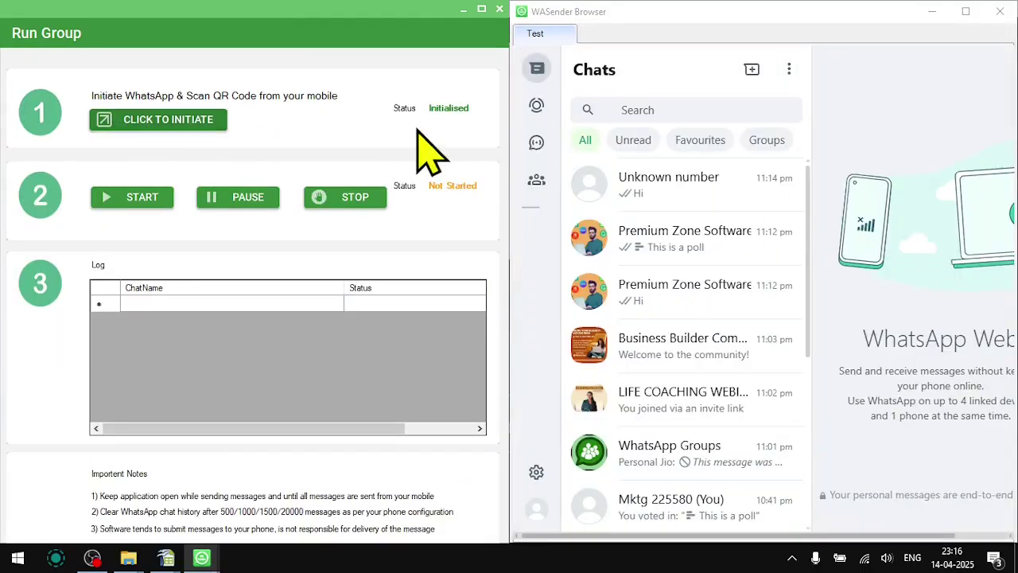
left_click(115, 203)
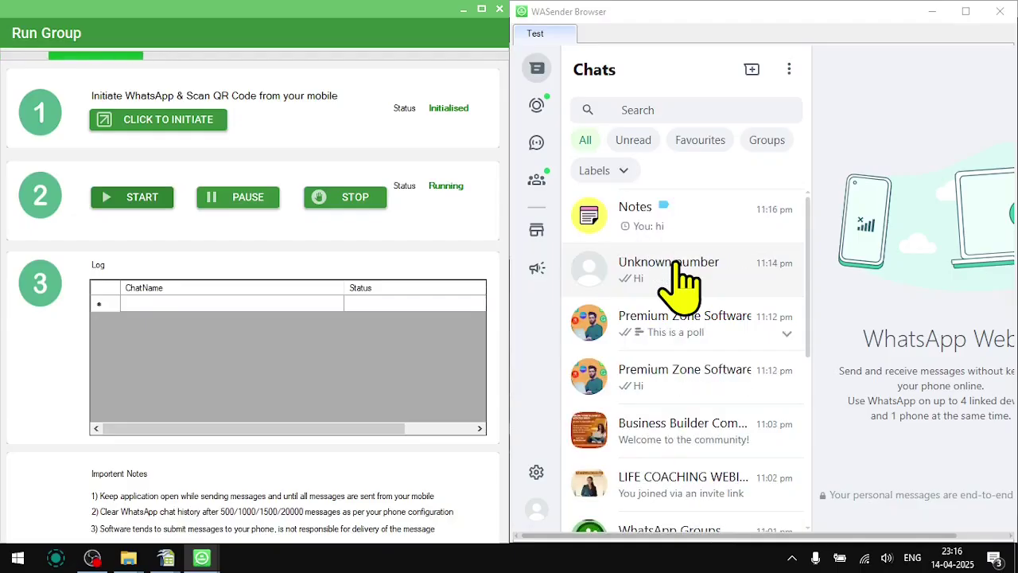
Step: Check the sent message in the Notes group chat, and close the WhatsApp browser and the Run Group window
left_click(613, 225)
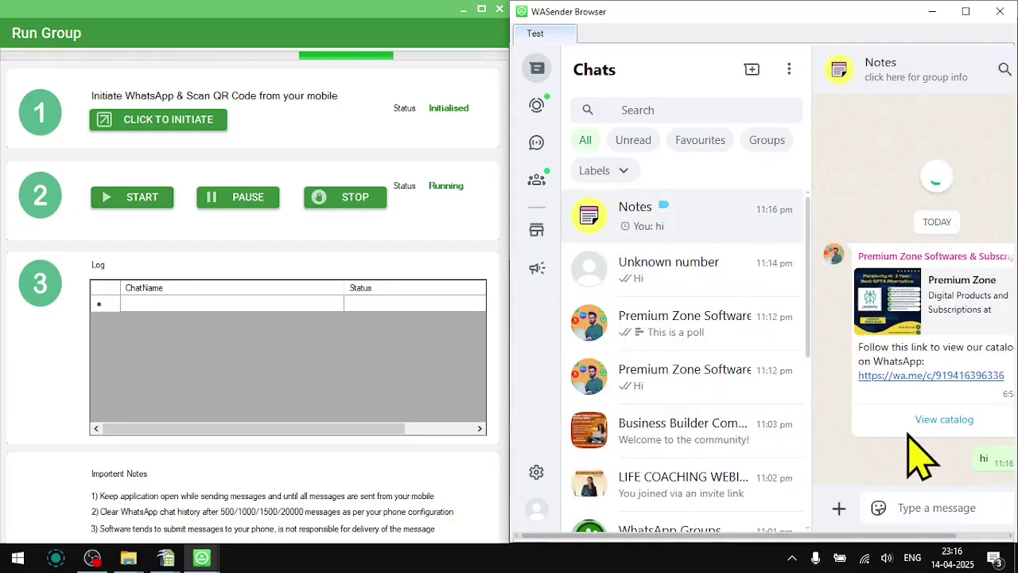
left_click_drag(798, 16, 570, 14)
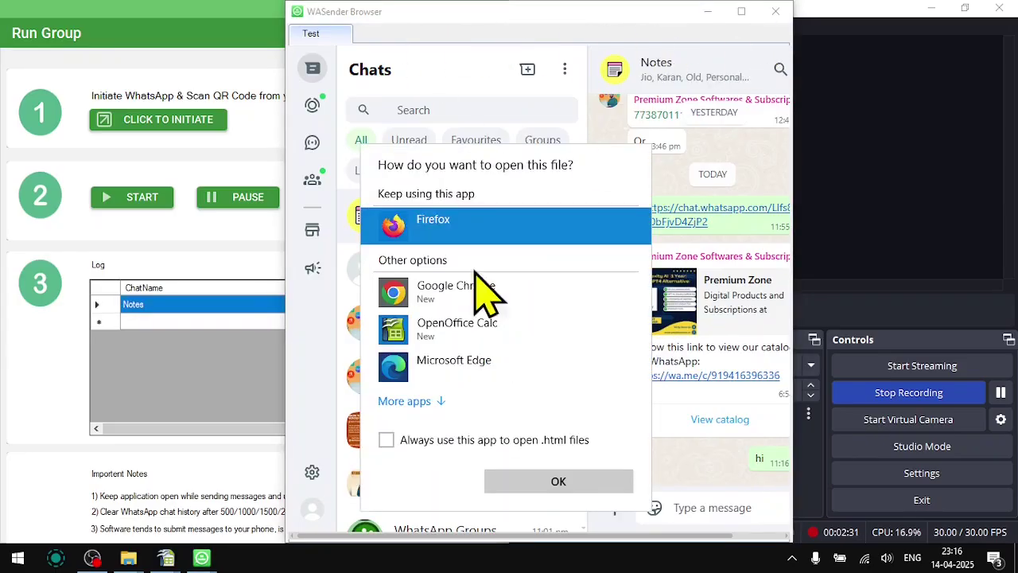
left_click(478, 370)
left_click(776, 12)
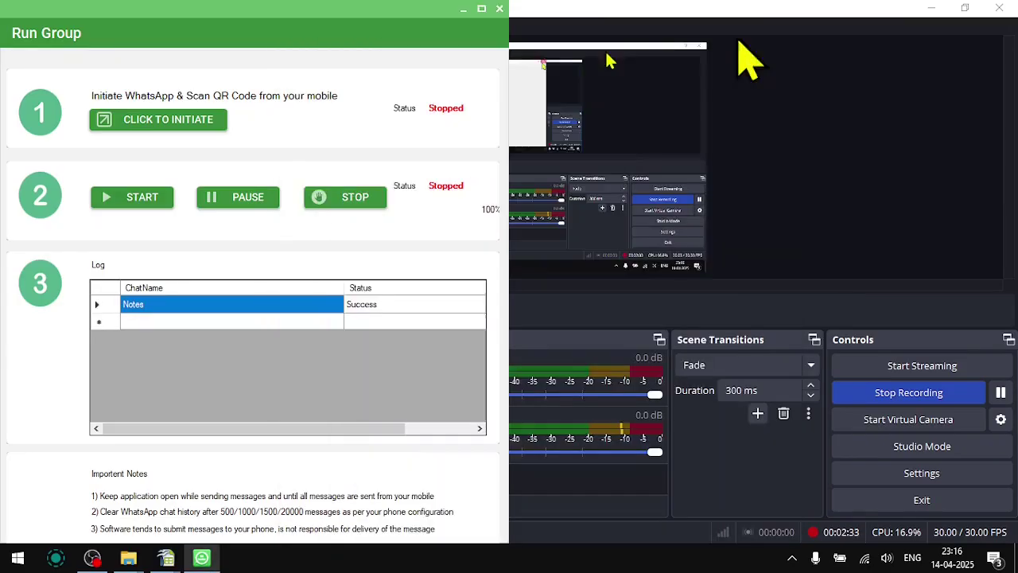
left_click(496, 13)
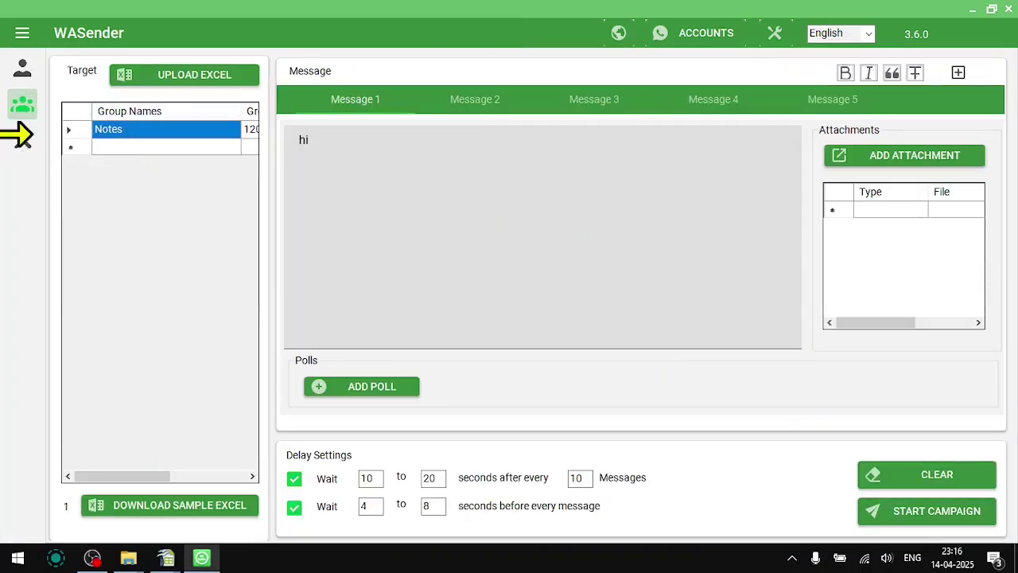
Step: Open Grab Active Group Members and initiate its WhatsApp session with the browser beside it
left_click(23, 140)
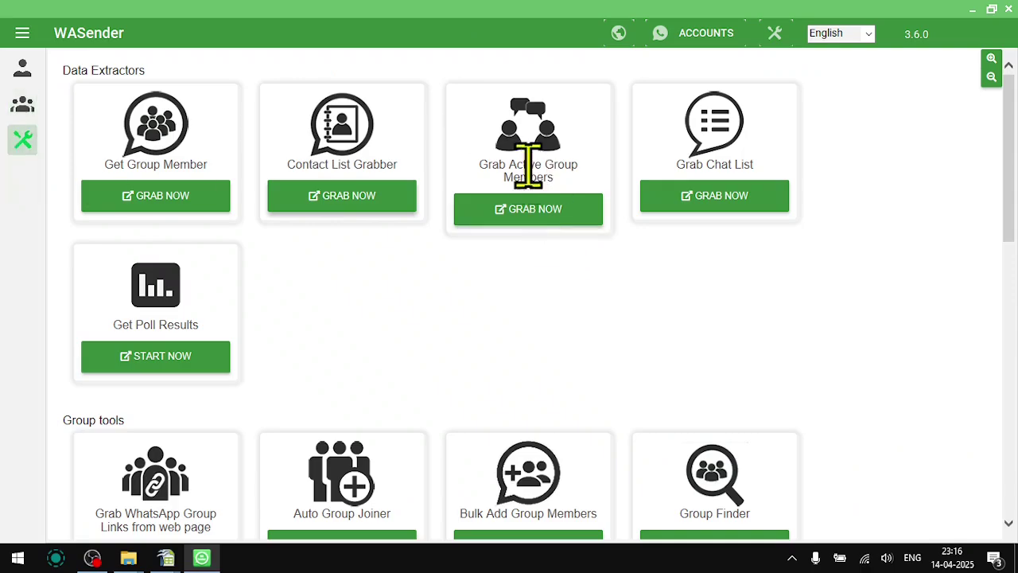
left_click(546, 217)
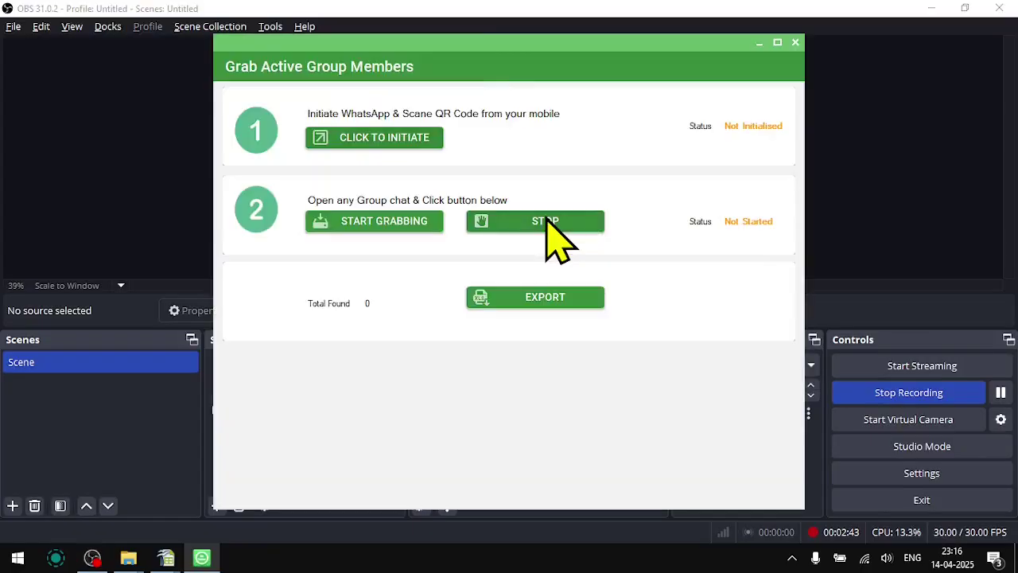
left_click(374, 141)
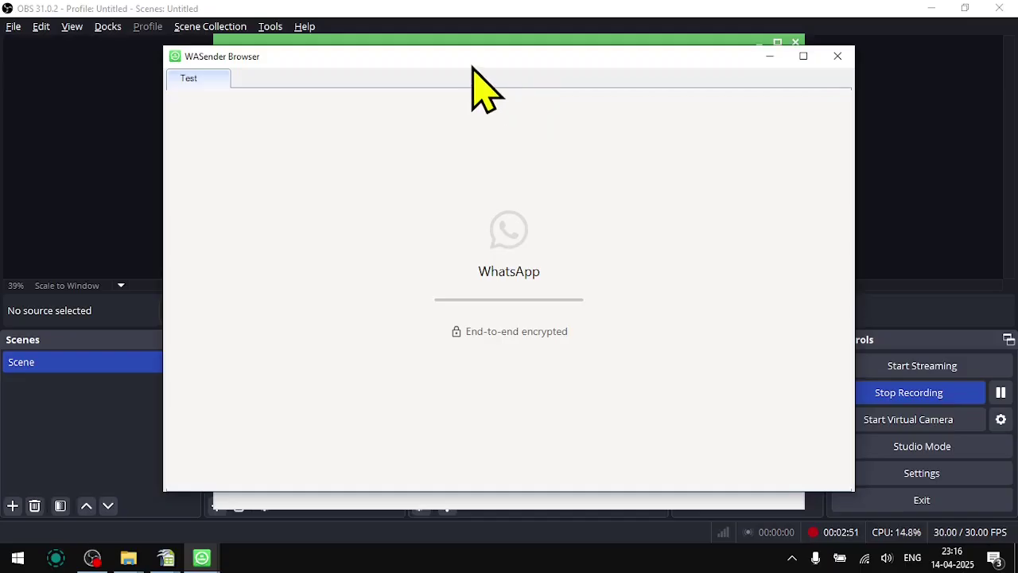
key("super+Right")
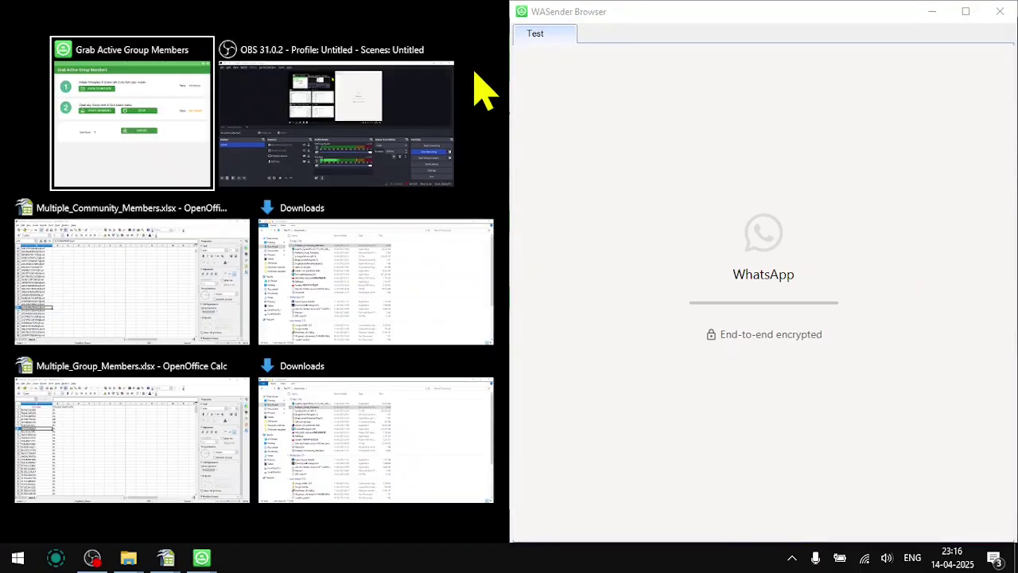
left_click(103, 83)
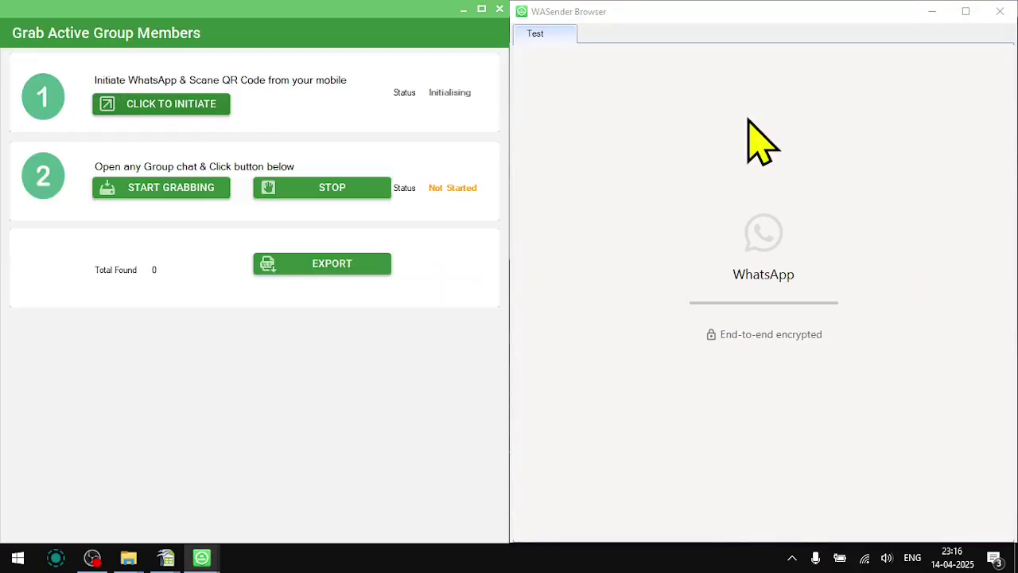
Step: Grab the active members of the Direct selling group
left_click(159, 190)
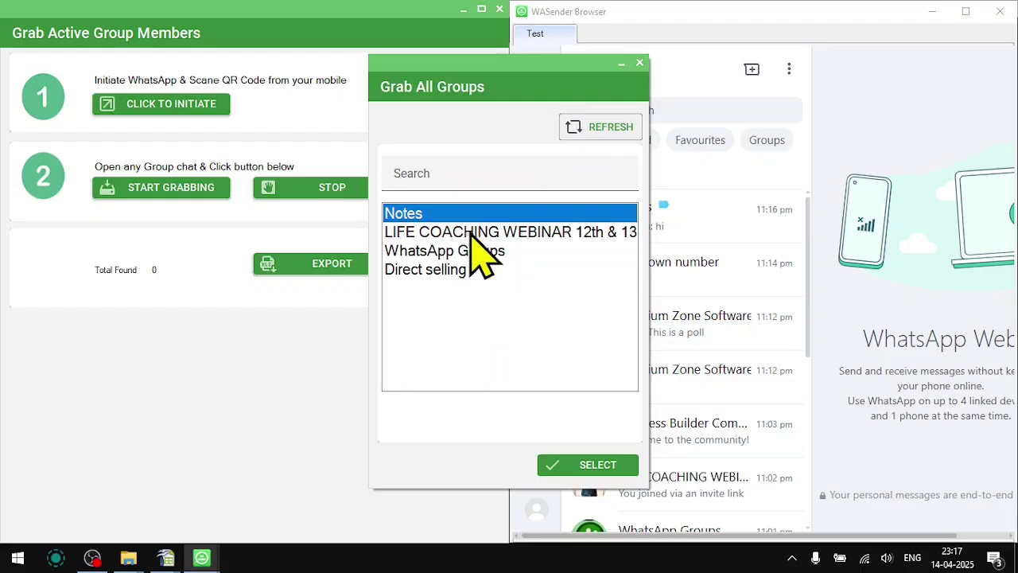
left_click(471, 232)
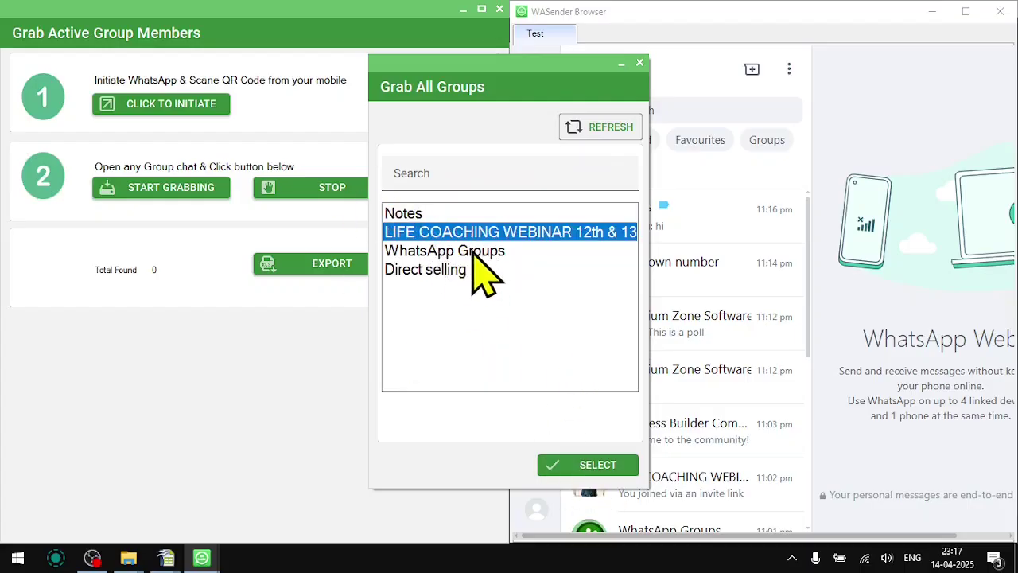
left_click(451, 270)
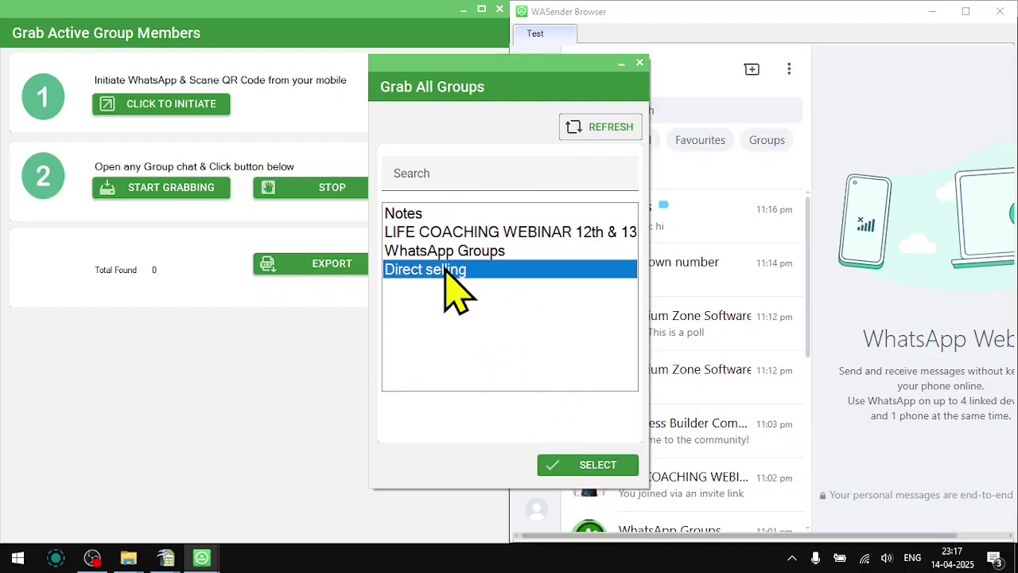
left_click(587, 466)
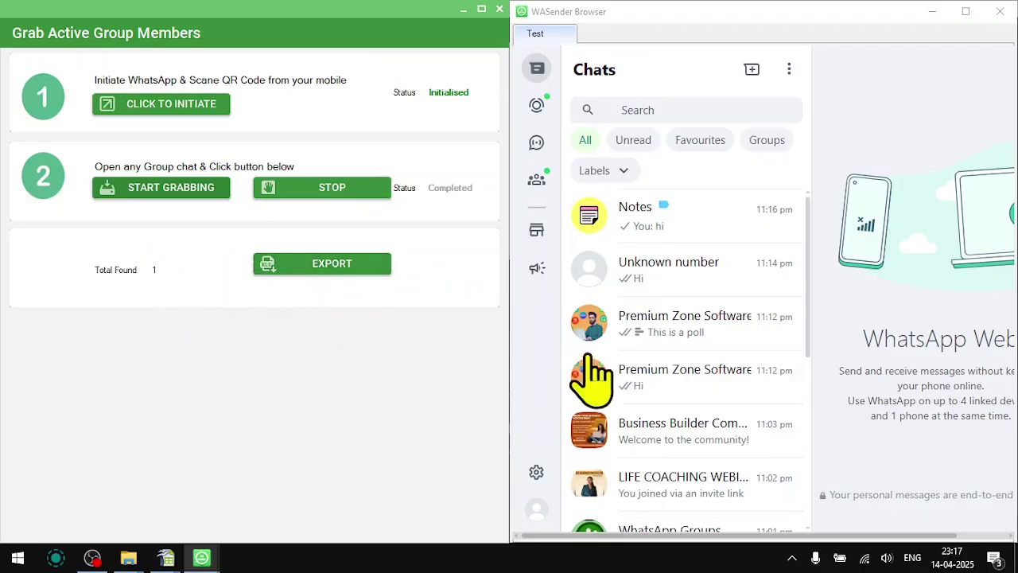
Step: Export the grabbed active members to an Excel file and dismiss the download notification
left_click(328, 274)
left_click(379, 334)
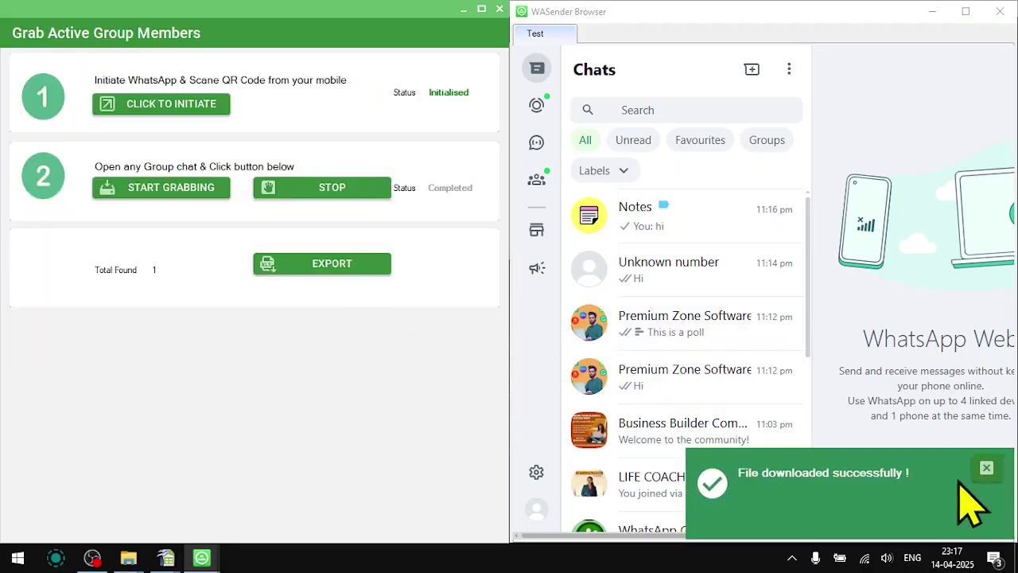
left_click(987, 469)
Step: Switch to the Downloads folder, refresh it and open the Multiple_Group_Active_Members file in OpenOffice Calc
key("alt+Tab")
key("alt+Tab")
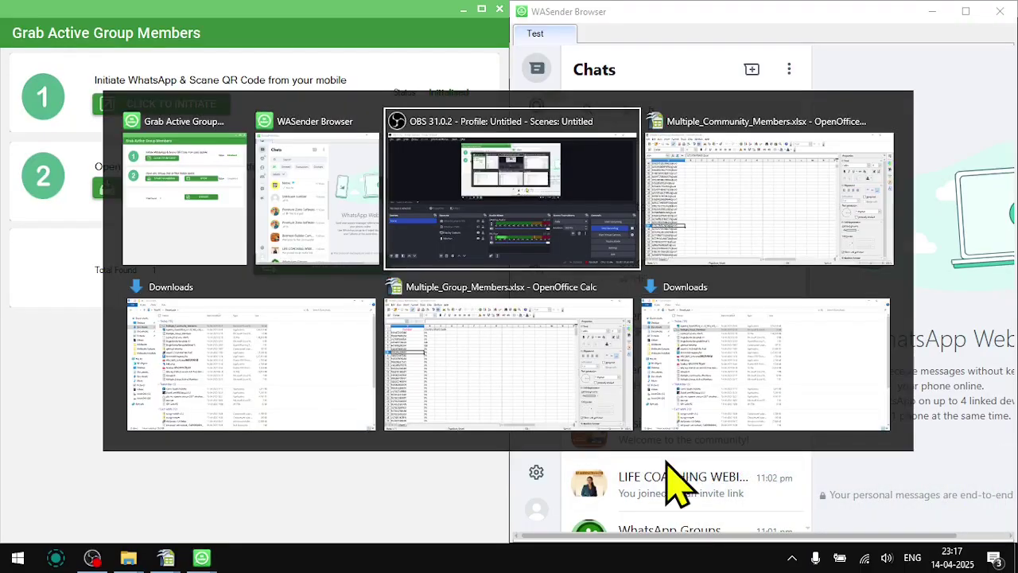
left_click(235, 290)
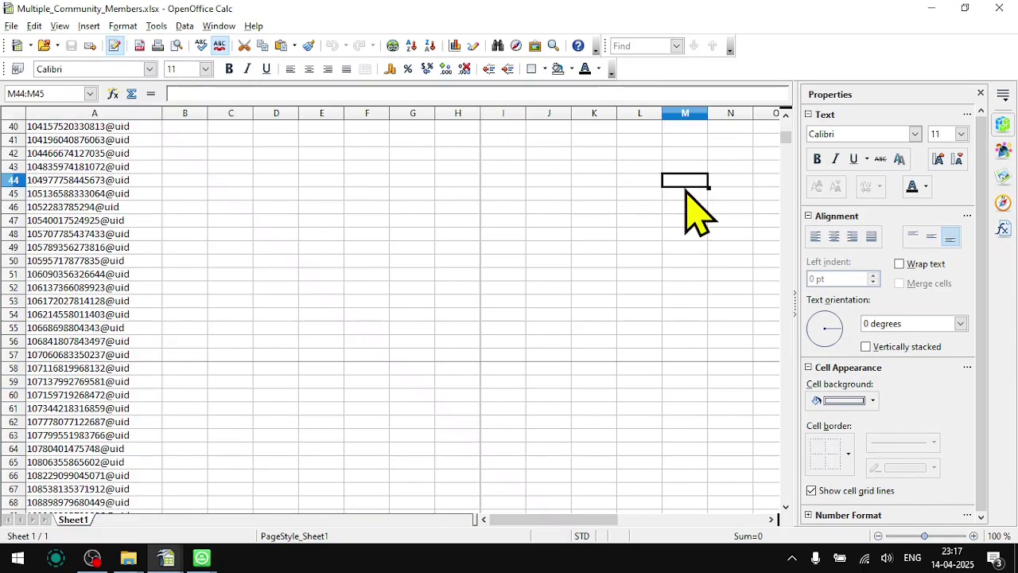
left_click_drag(677, 181, 681, 196)
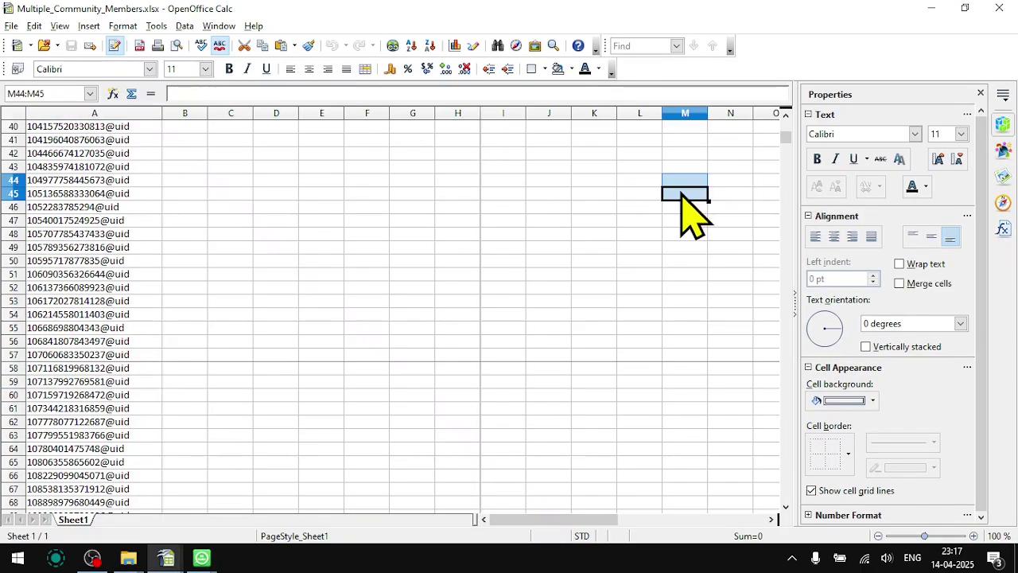
key("alt+Tab")
right_click(654, 199)
left_click(588, 253)
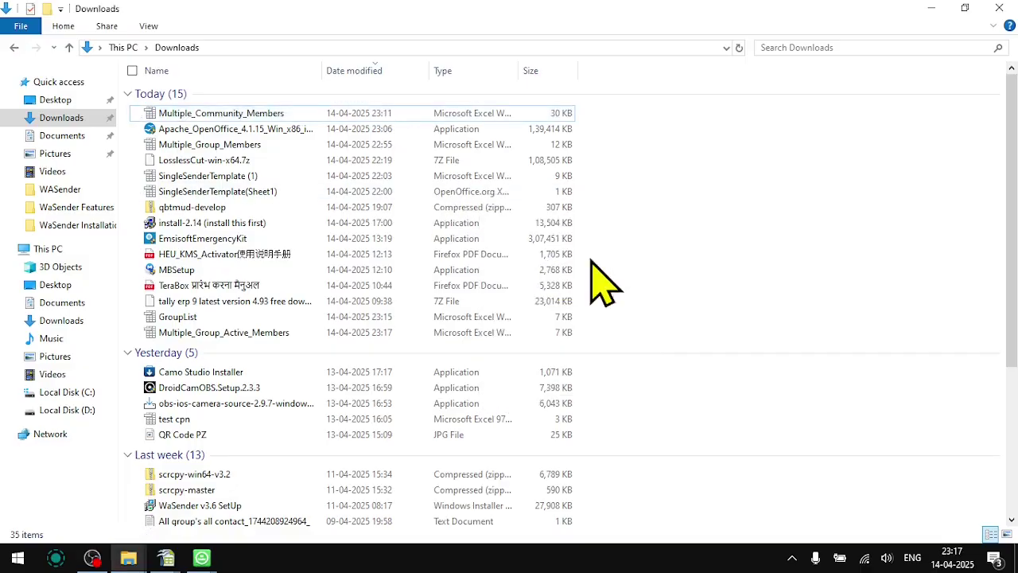
double_click(262, 113)
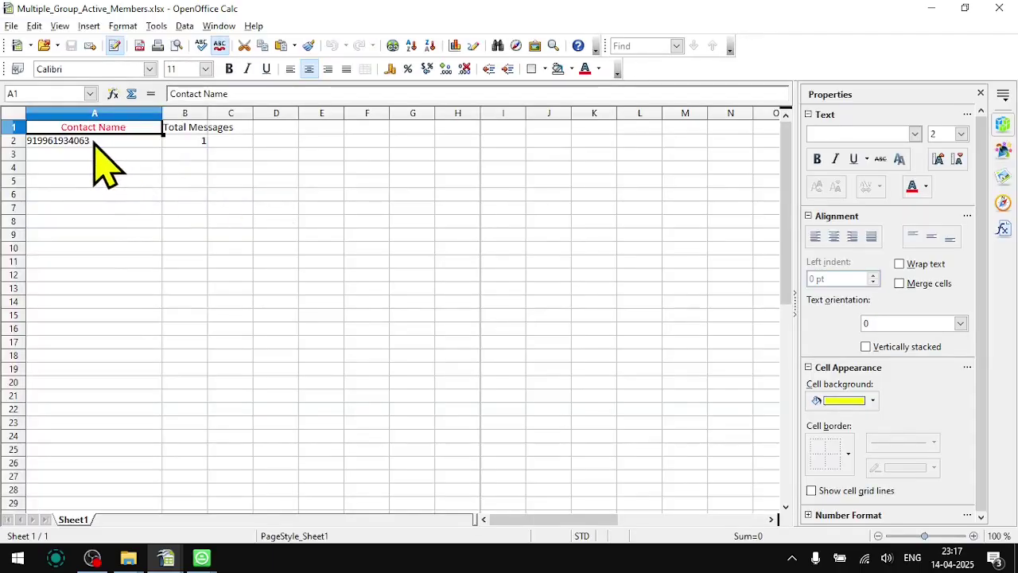
Step: Examine the exported contact number and its Total Messages value in row 2
left_click(88, 144)
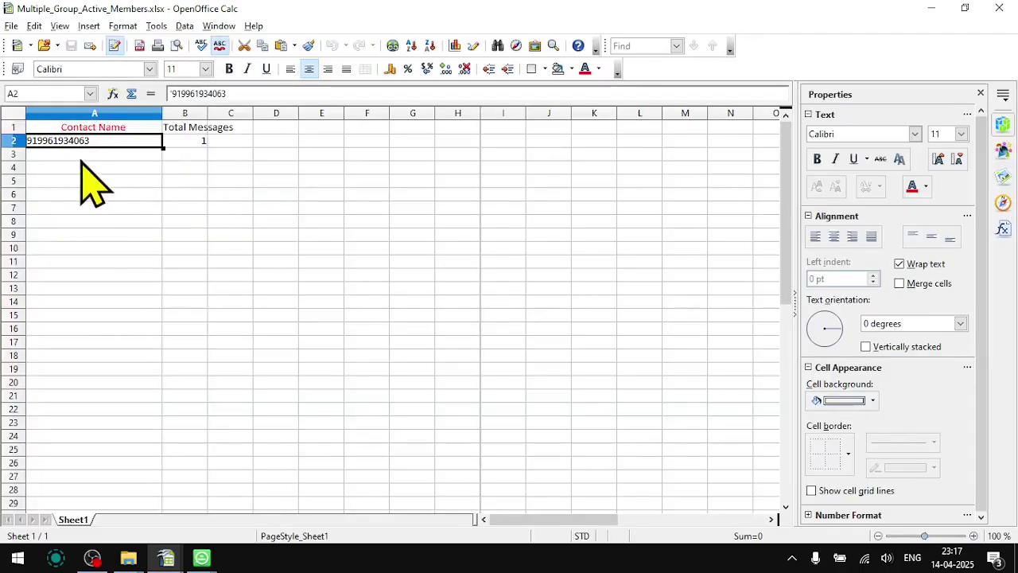
left_click(203, 143)
left_click(109, 148)
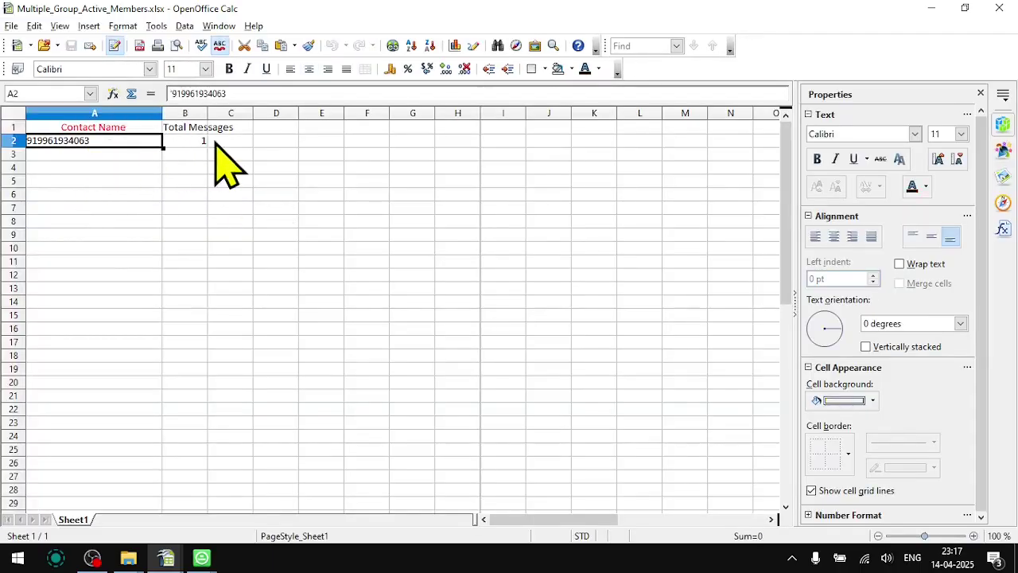
left_click(212, 148)
left_click(123, 148)
left_click(177, 147)
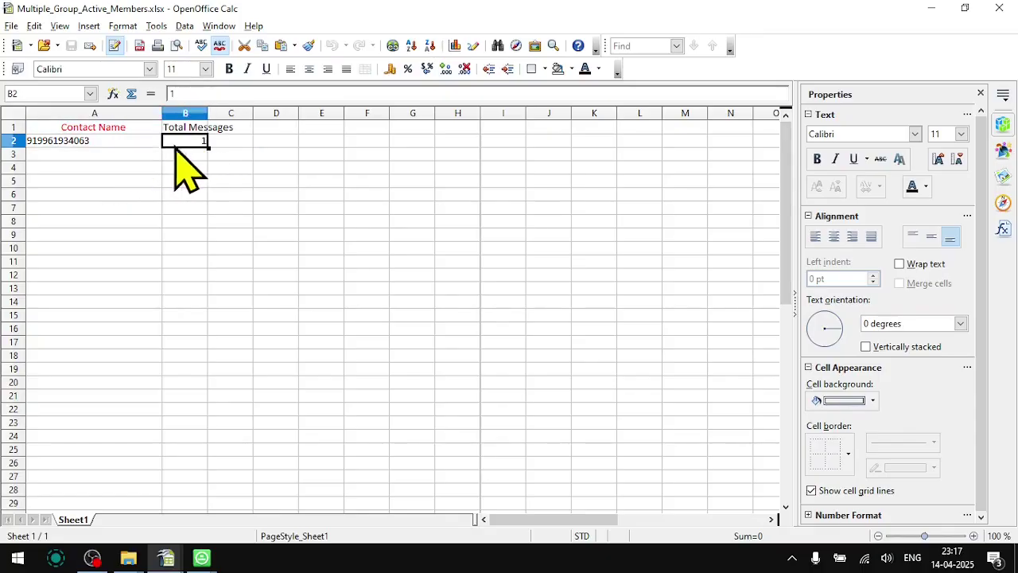
left_click(132, 148)
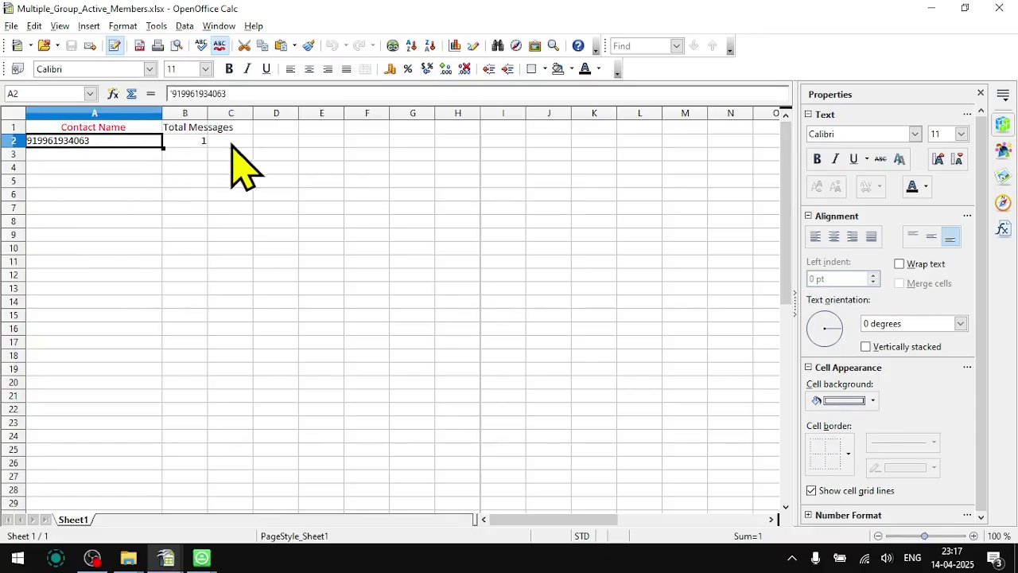
Step: Close the open spreadsheets, the WhatsApp browser and the Grab Active Group Members window
left_click(1001, 10)
left_click(1004, 10)
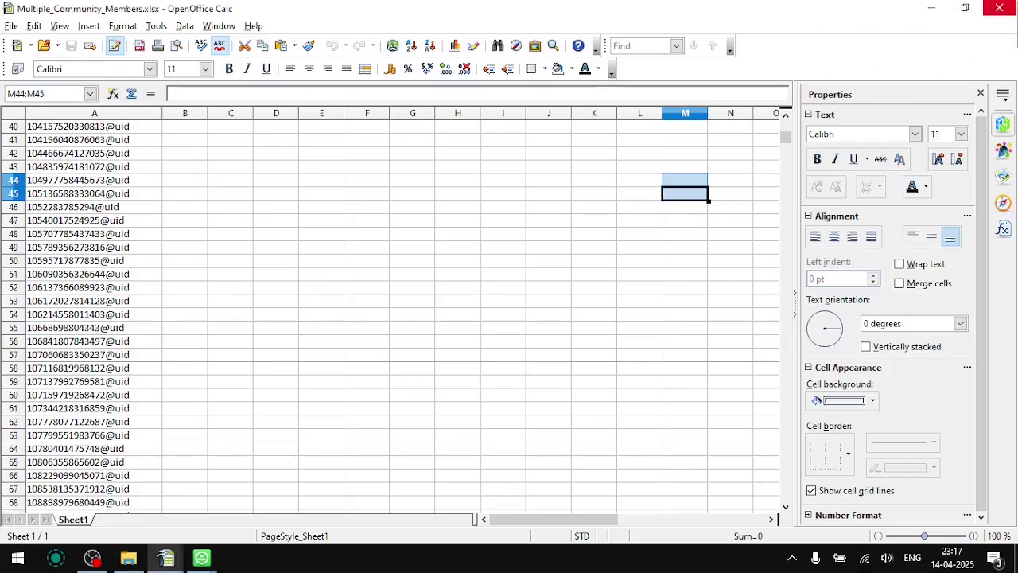
left_click(1004, 9)
left_click(1001, 11)
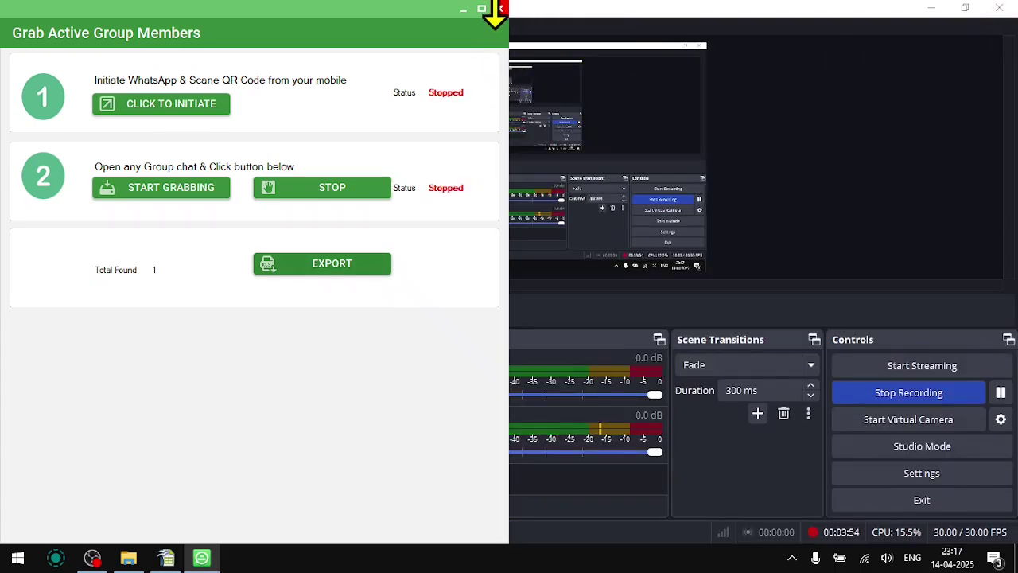
left_click(499, 8)
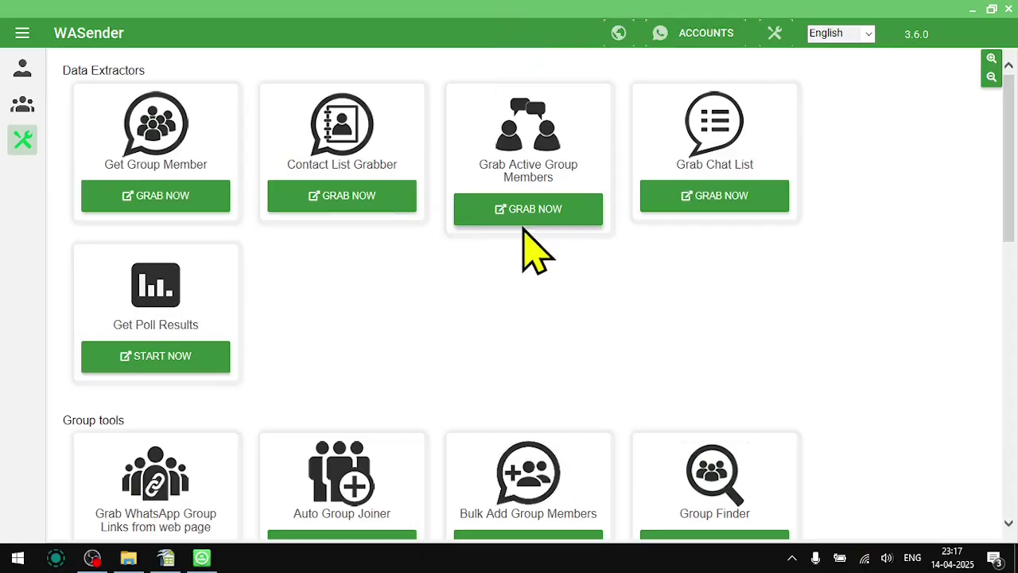
Step: Open Grab Chat List to review its session initiation and its Grab All and Grab by Label options, and close it
left_click(724, 197)
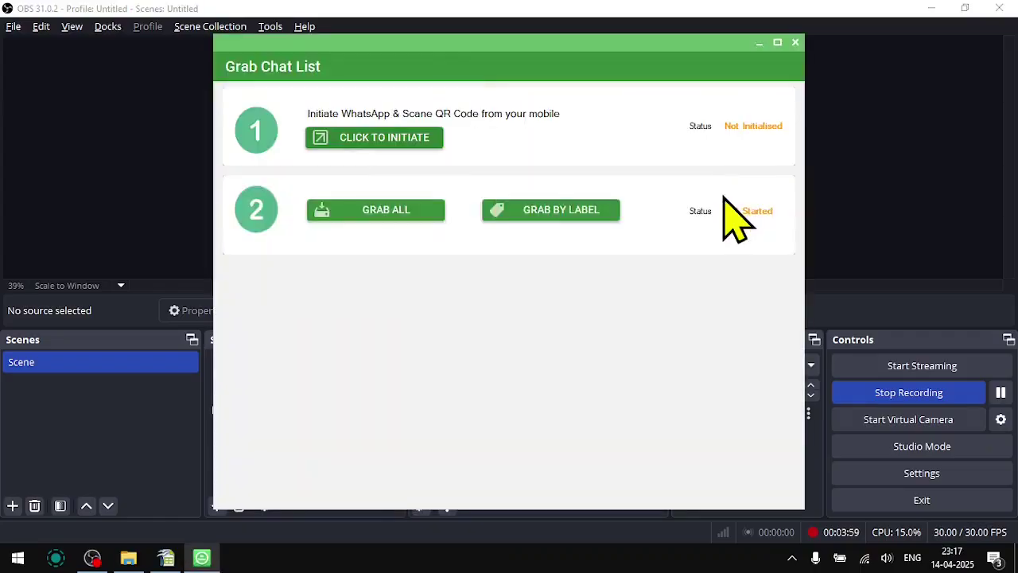
left_click(413, 145)
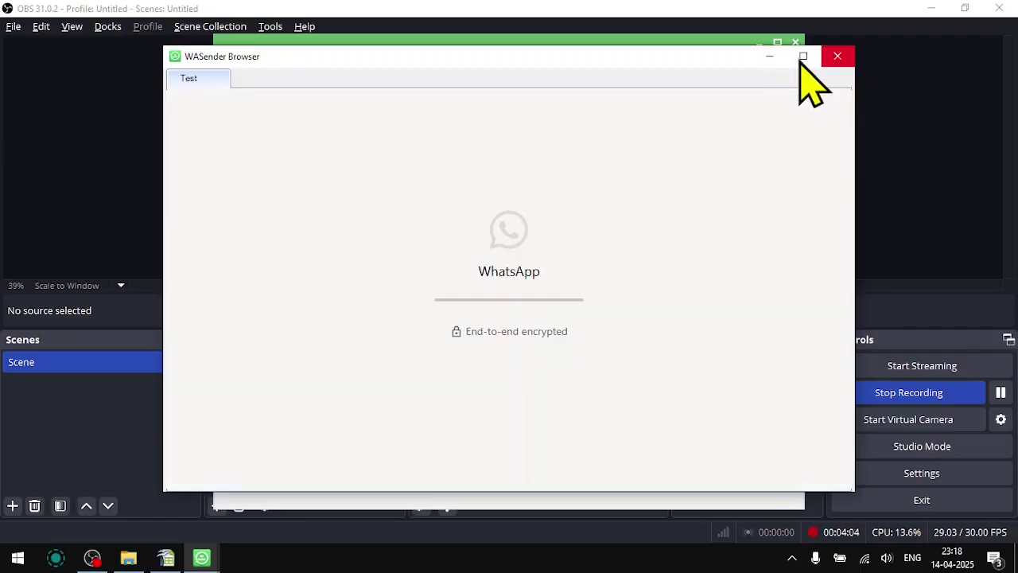
left_click(827, 57)
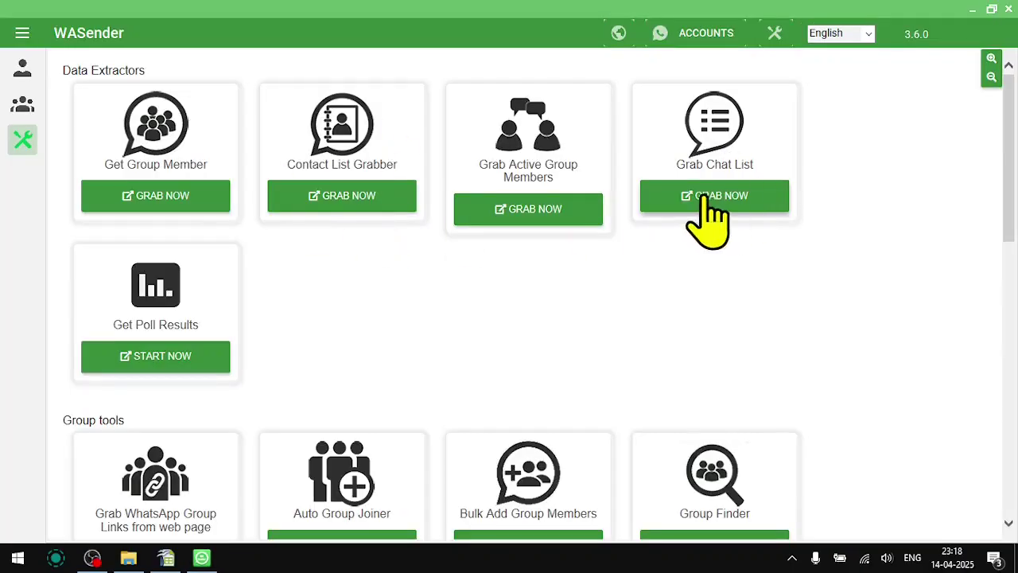
left_click(705, 199)
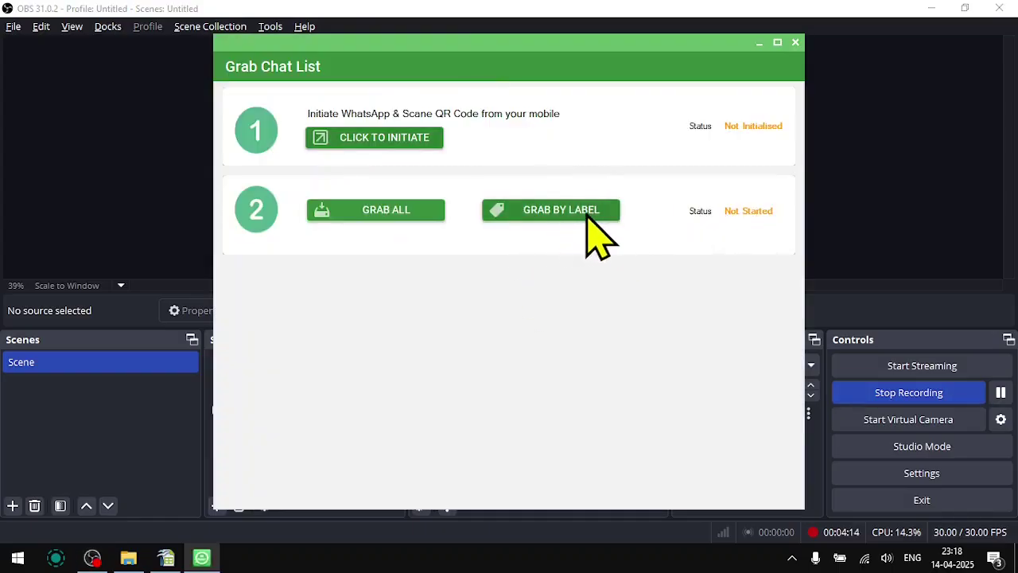
left_click(796, 42)
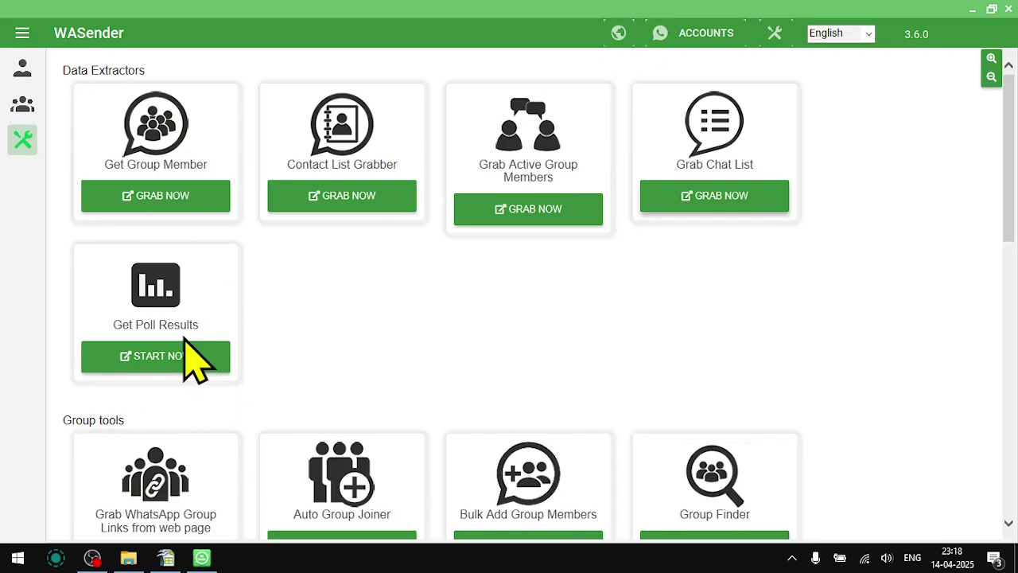
Step: Open the Grab WhatsApp Group Links from web page tool under Group tools and launch its browser
scroll(191, 362, "down", 1)
scroll(195, 323, "down", 5)
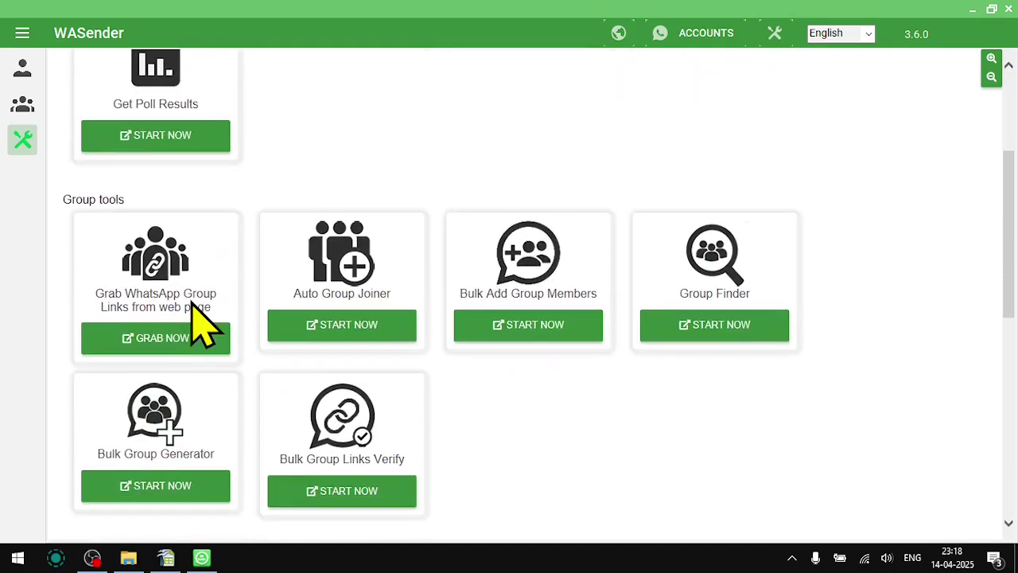
scroll(155, 214, "up", 2)
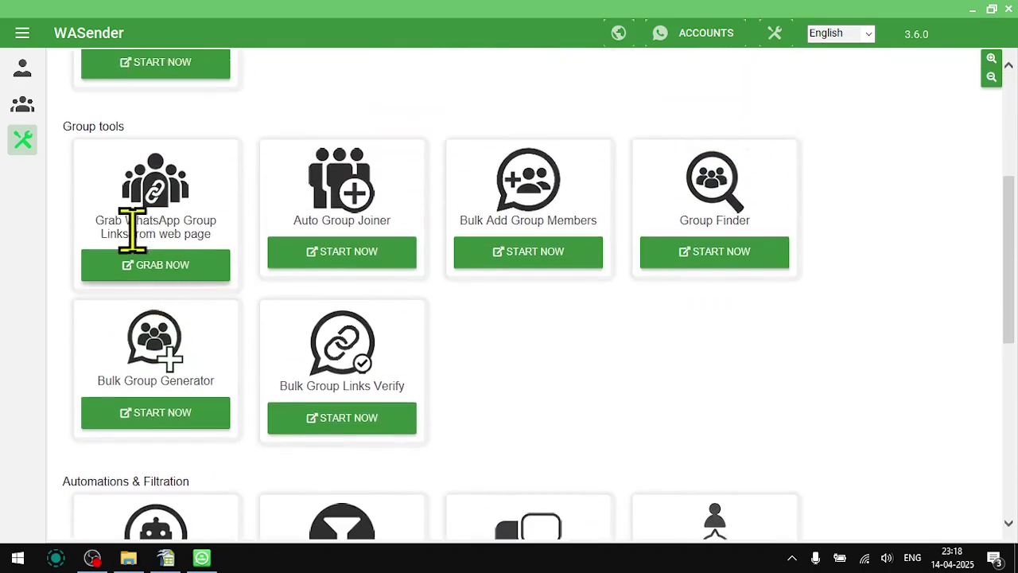
left_click(156, 274)
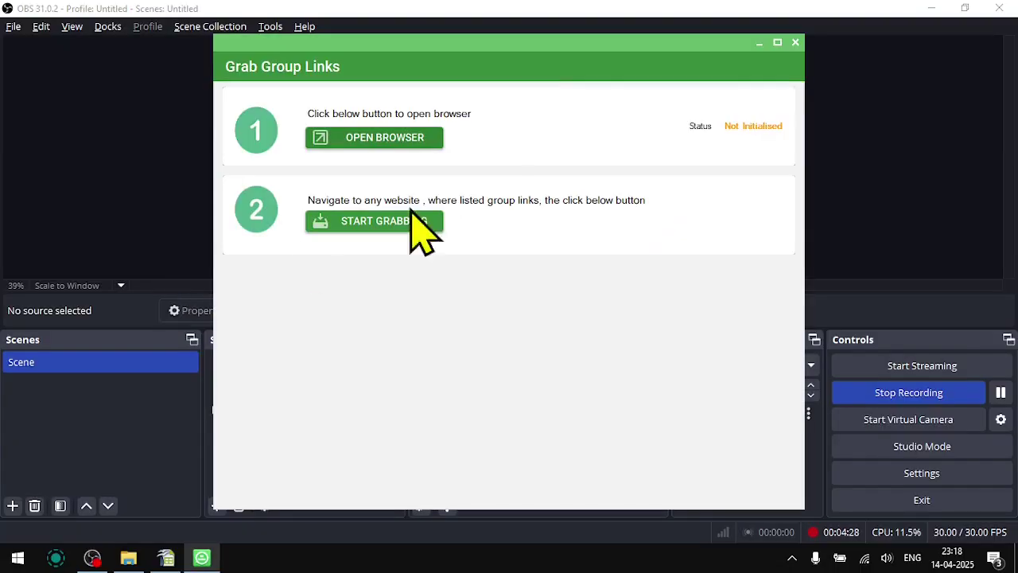
left_click(406, 138)
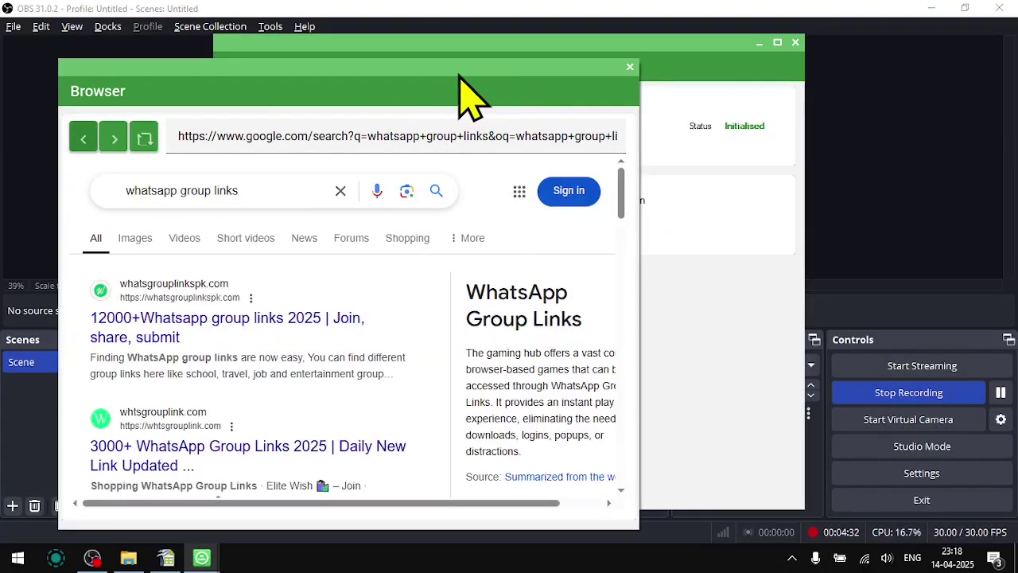
Step: Grab the WhatsApp group links from the whatsgrouplinkspk.com search result page and save them as the Excel file GroupLinks in Downloads
left_click(139, 337)
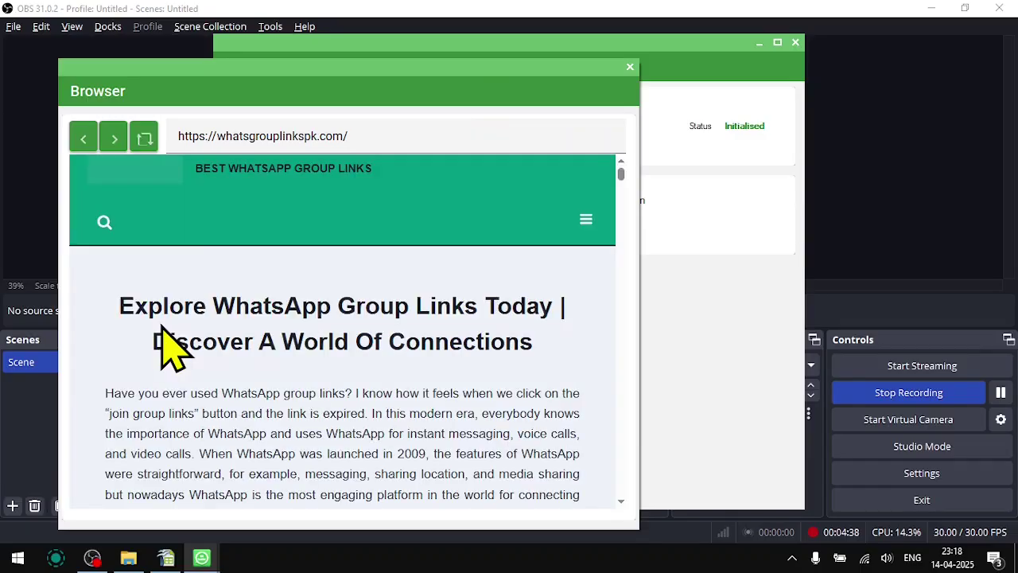
scroll(257, 353, "down", 10)
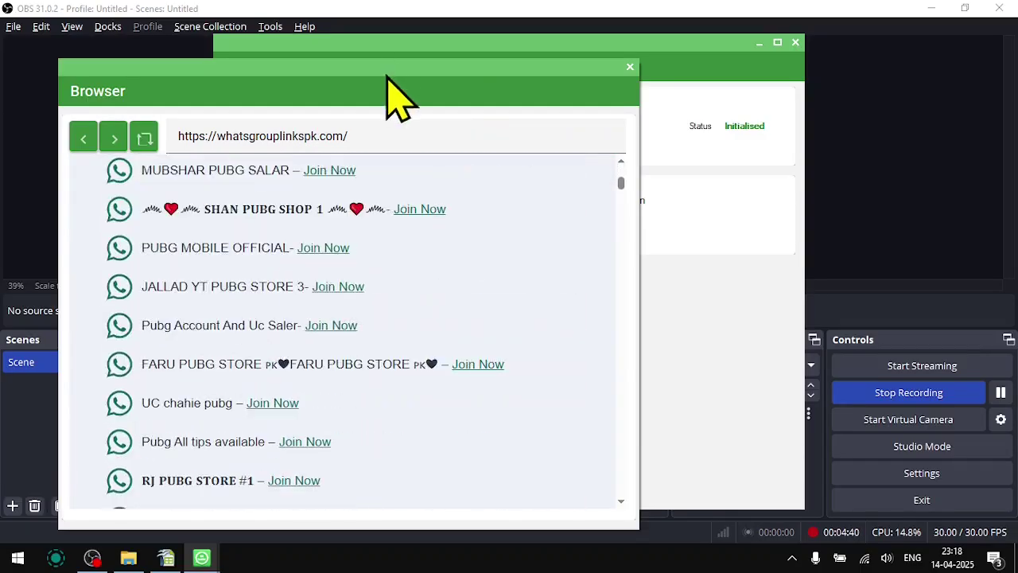
left_click_drag(450, 87, 377, 153)
left_click(739, 141)
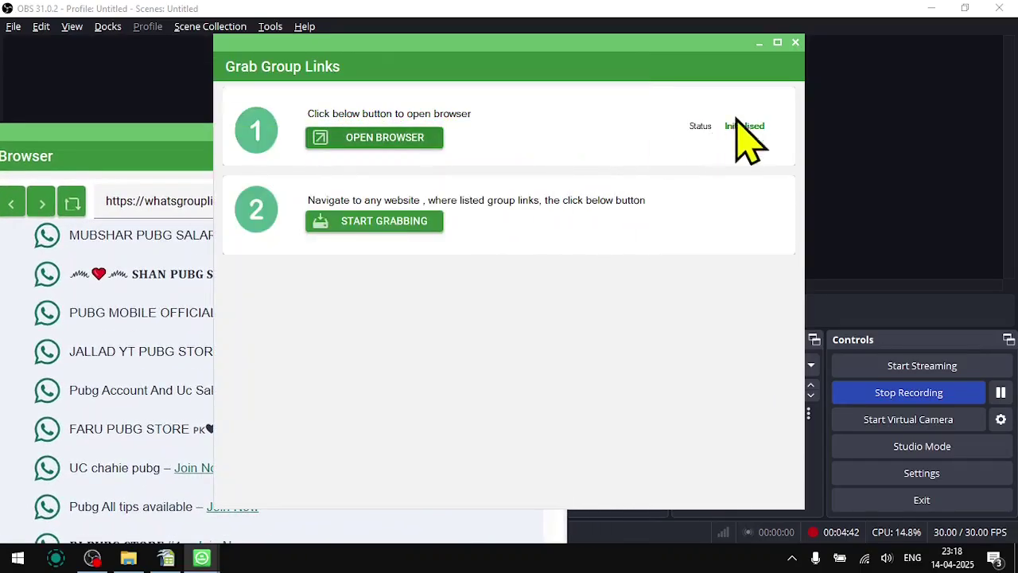
left_click(404, 222)
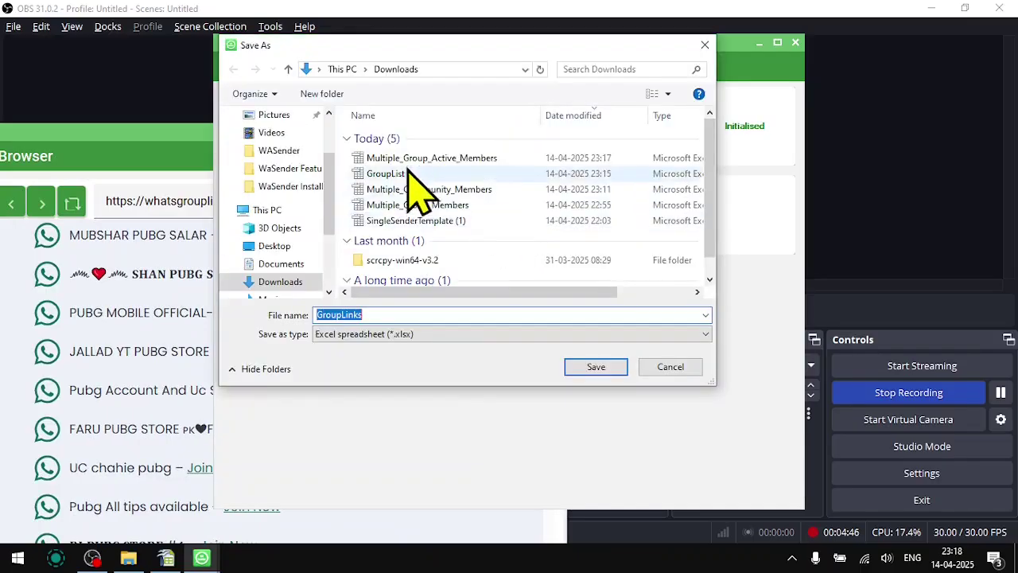
left_click(610, 367)
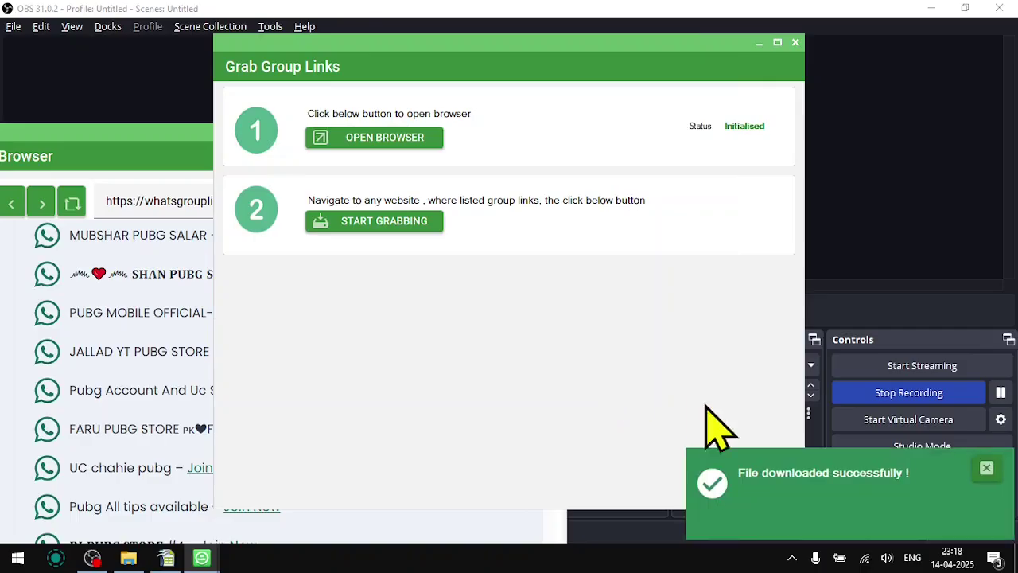
Step: Switch to File Explorer, refresh the Downloads folder and open the GroupLinks spreadsheet
key("alt+Tab")
key("alt+Tab")
key("alt+Tab")
key("alt+Tab")
key("alt+Tab")
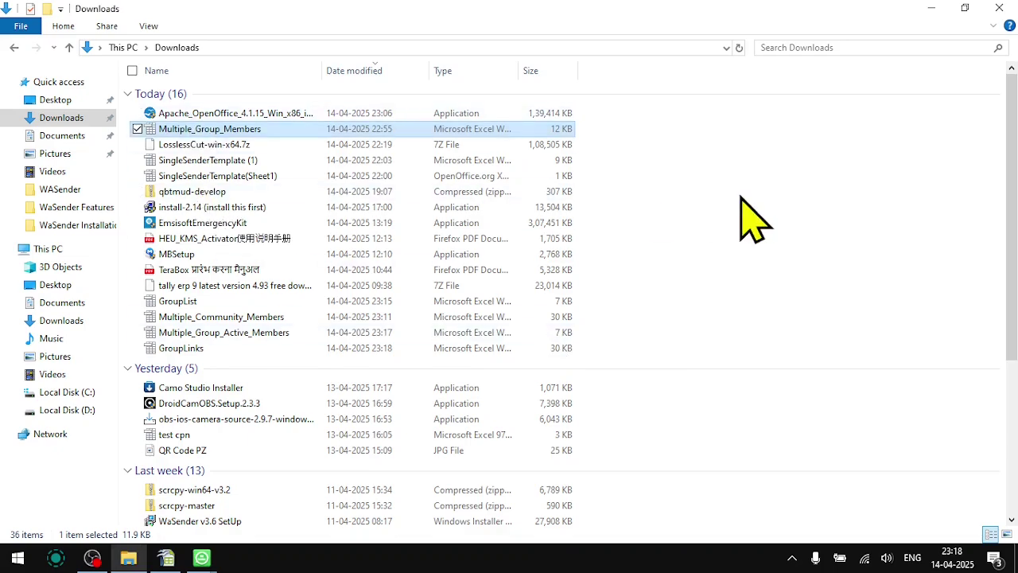
key("F5")
double_click(185, 113)
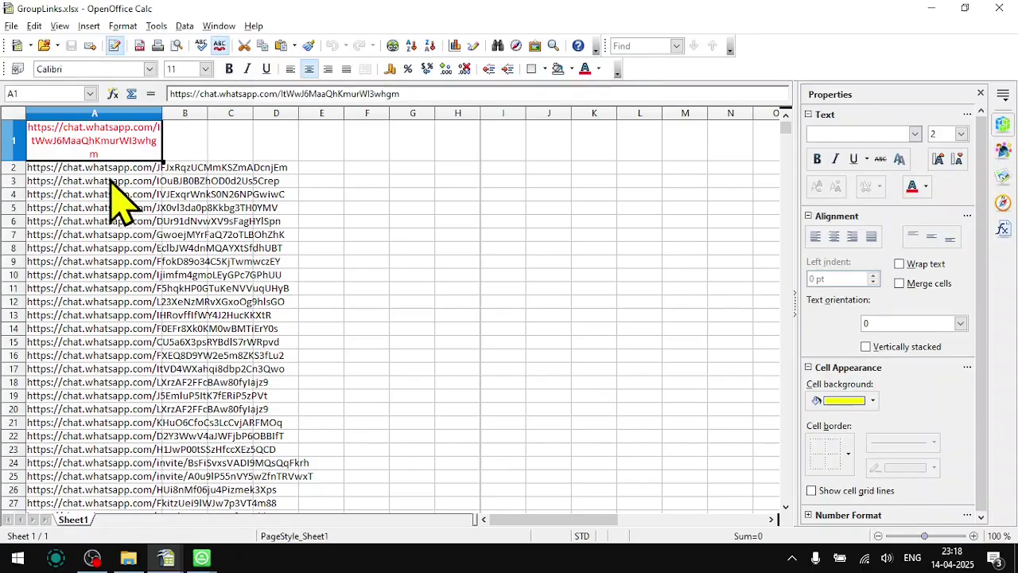
Step: Examine the grabbed WhatsApp group links in column A of the GroupLinks spreadsheet
left_click_drag(100, 157, 107, 332)
scroll(109, 325, "down", 6)
left_click_drag(112, 221, 114, 398)
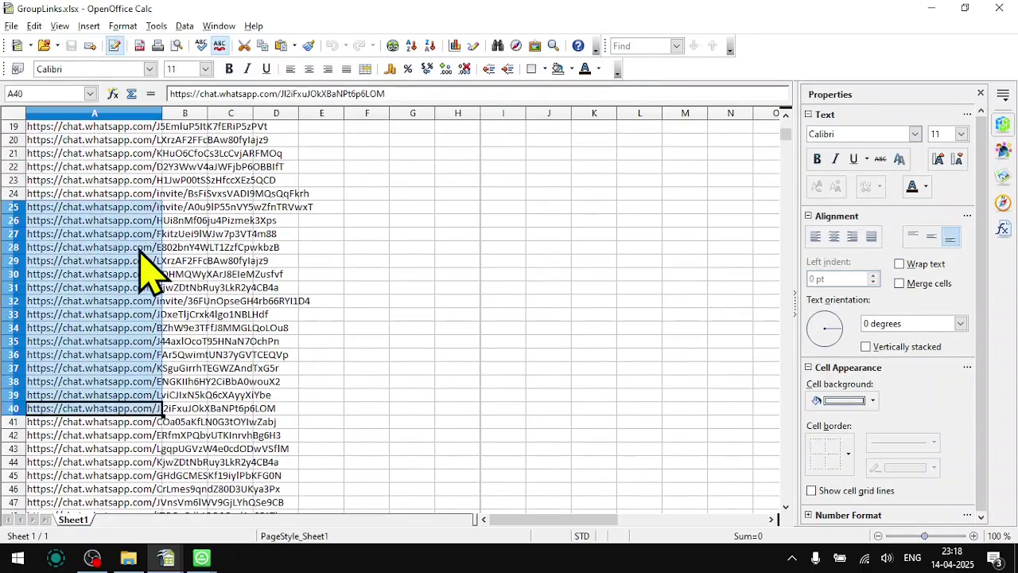
left_click_drag(231, 223, 184, 396)
left_click_drag(107, 257, 117, 427)
scroll(120, 418, "down", 5)
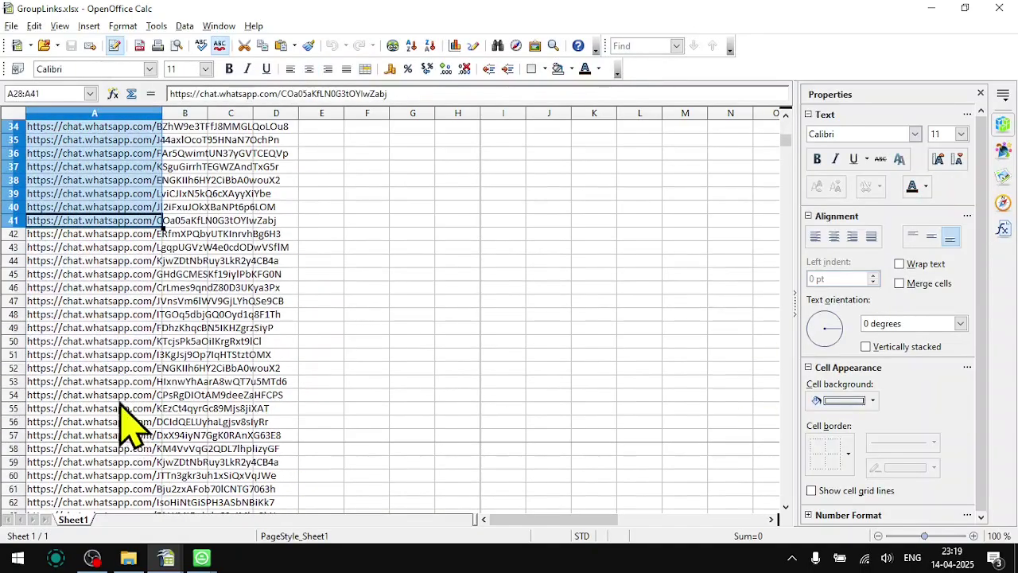
left_click_drag(66, 246, 64, 408)
left_click(159, 278)
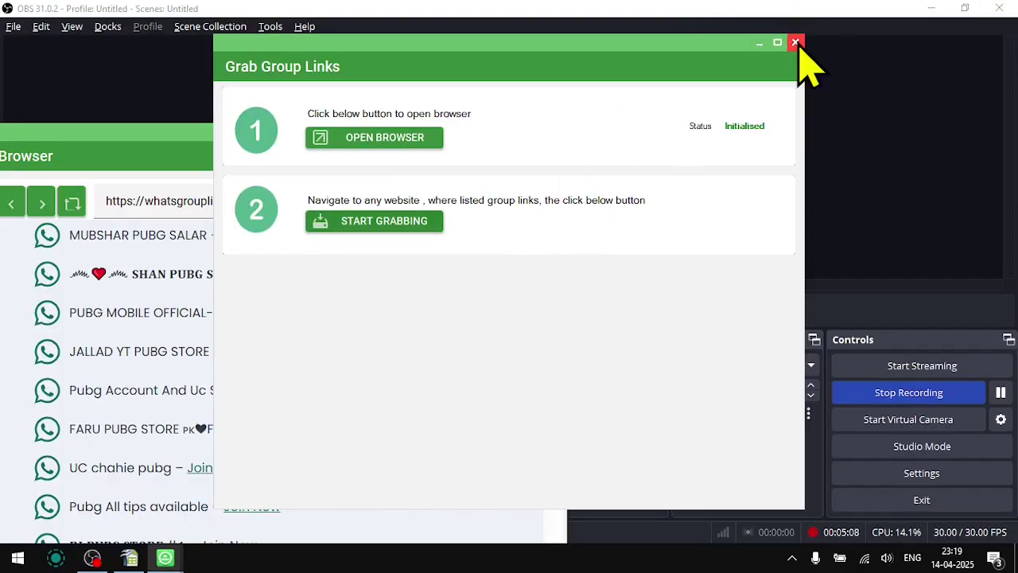
Step: Close the Grab Group Links window and briefly view the Auto Group Joiner tool
left_click(795, 43)
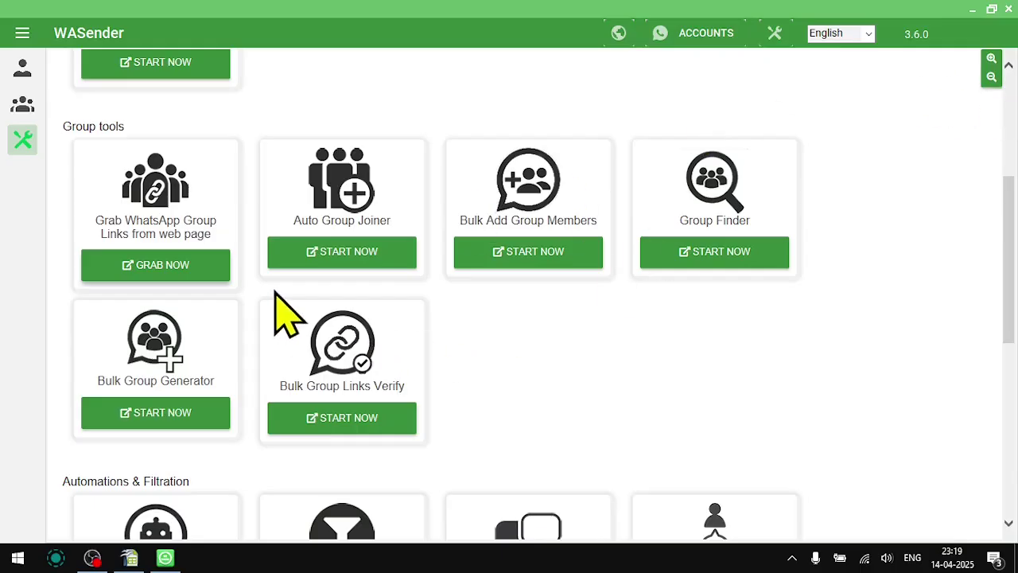
left_click(344, 256)
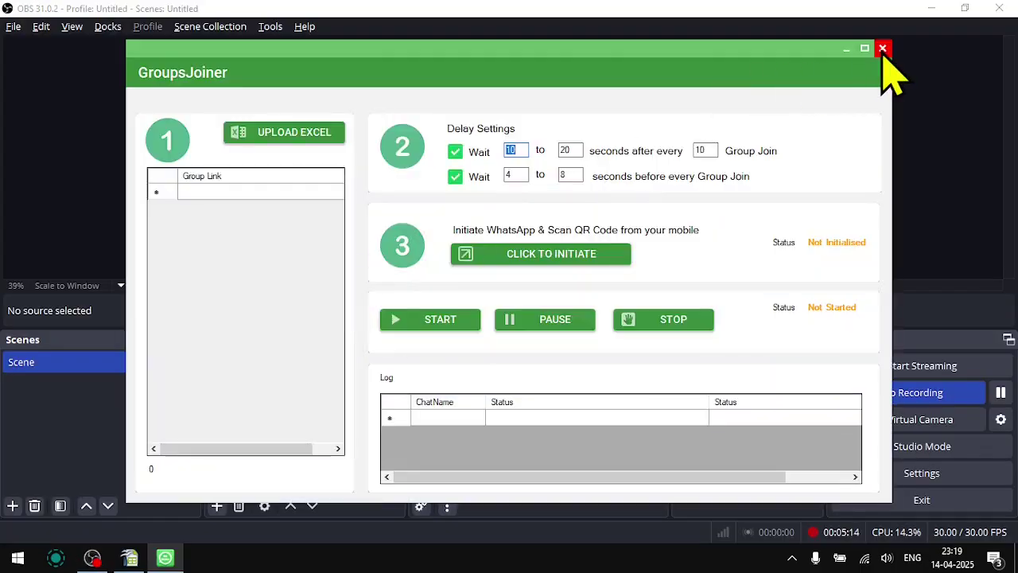
left_click(883, 50)
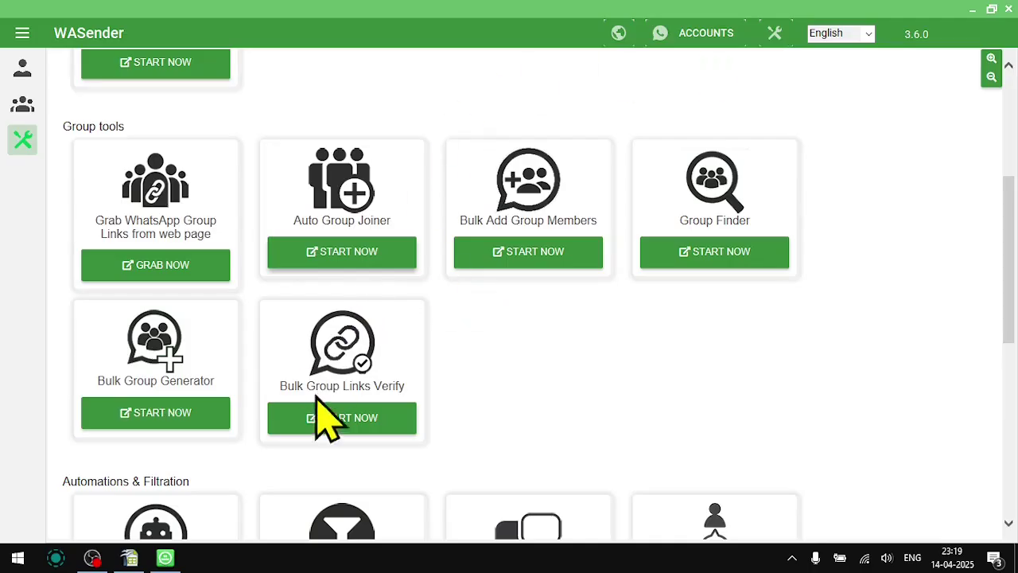
Step: Start the Bulk Group Links Verify tool and upload the GroupLinks Excel file to it
triple_click(383, 386)
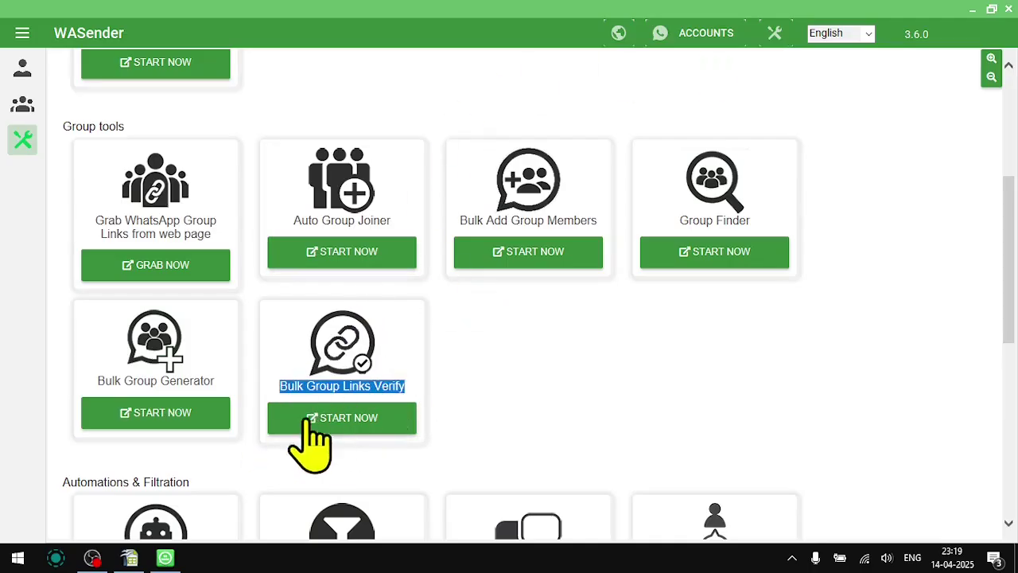
left_click(372, 428)
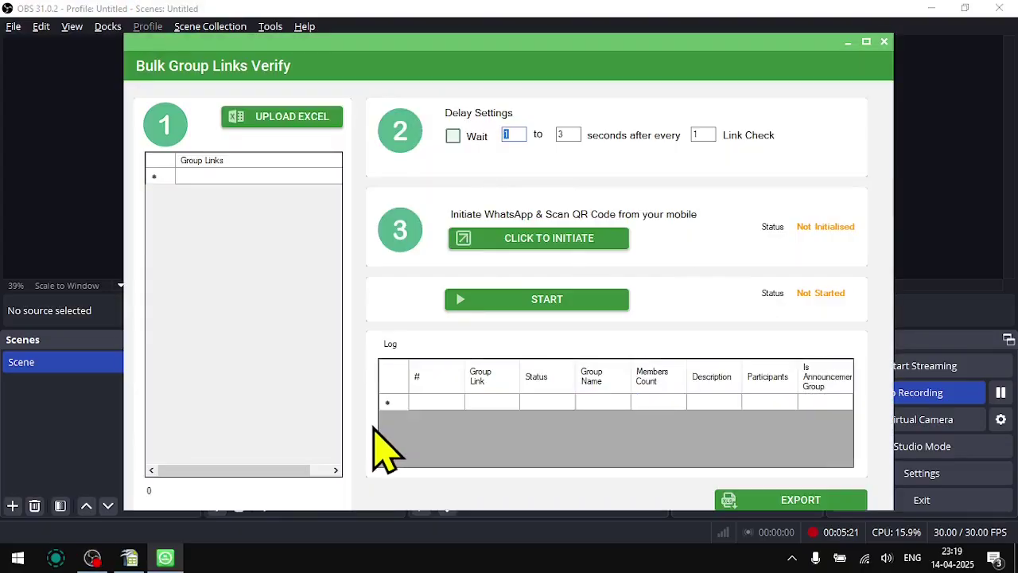
left_click(278, 127)
double_click(305, 162)
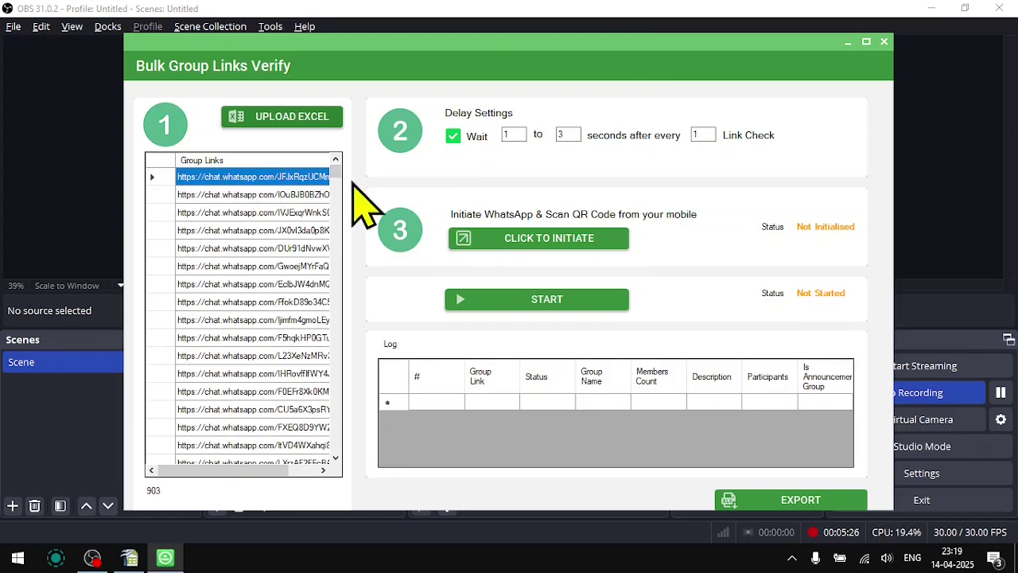
Step: Initiate WhatsApp for the link verification, with its browser snapped beside the tool, and maximize the Bulk Group Links Verify window
left_click(537, 248)
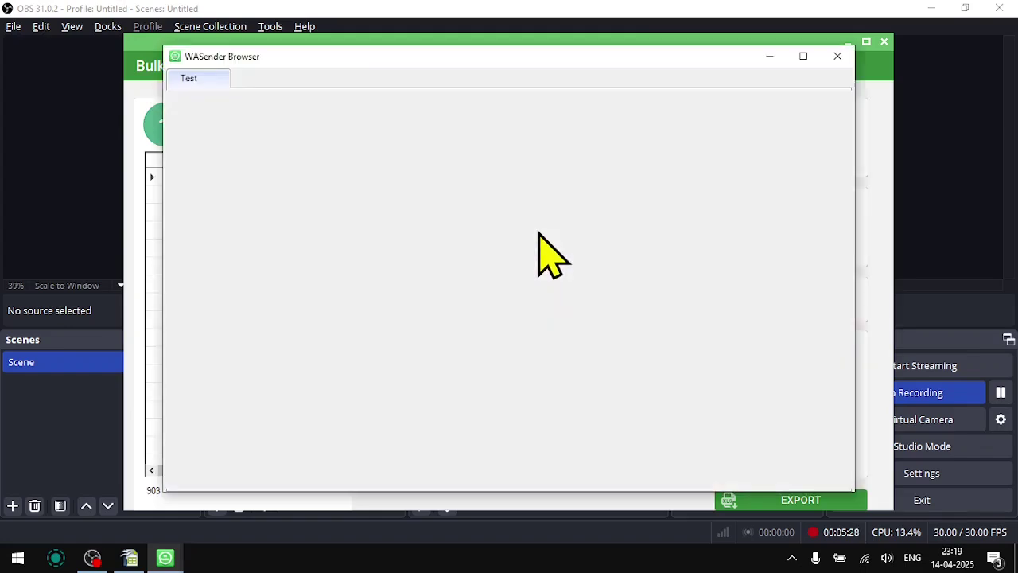
left_click_drag(440, 72, 1017, 103)
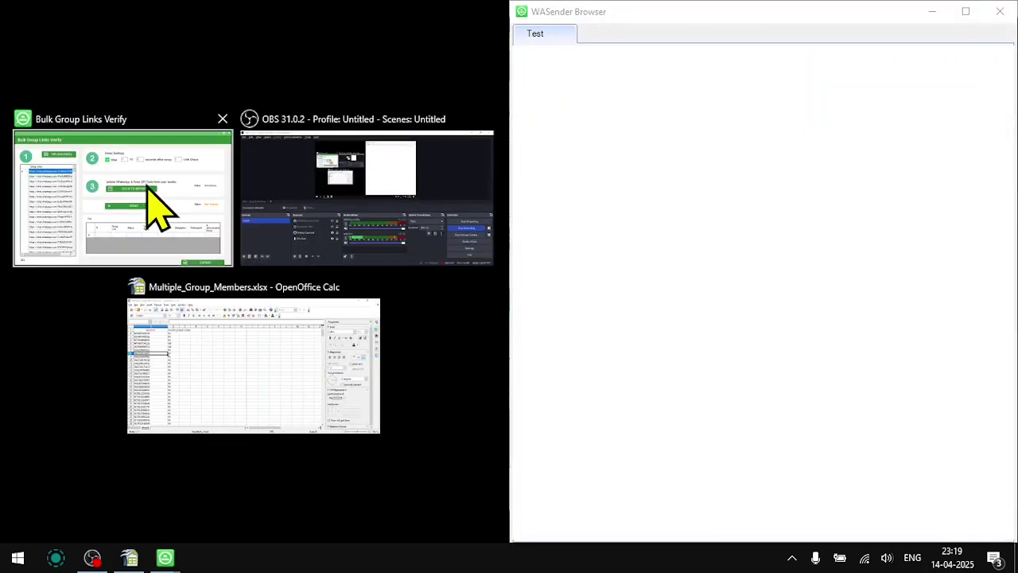
left_click(159, 209)
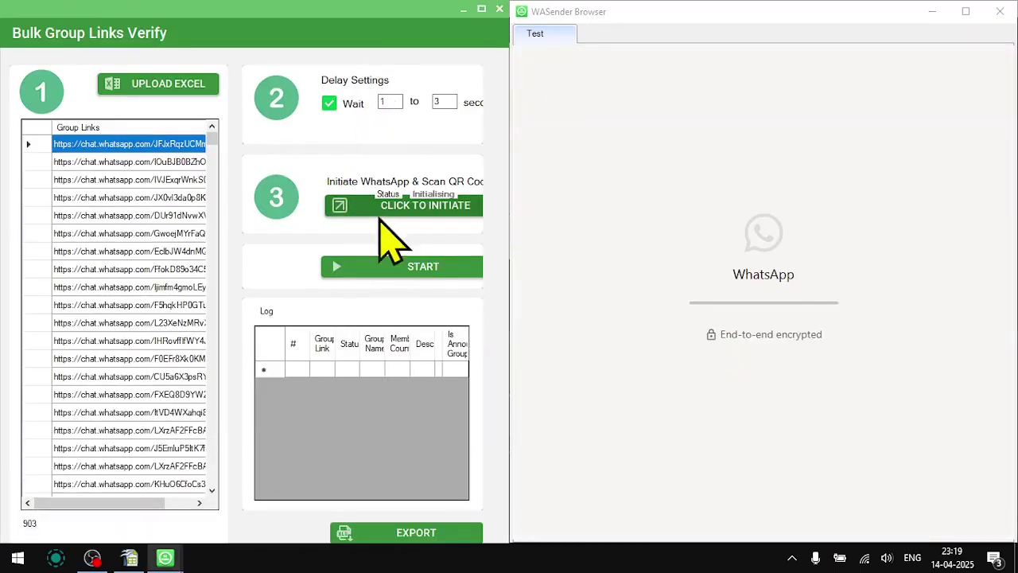
double_click(358, 20)
key("alt+Tab")
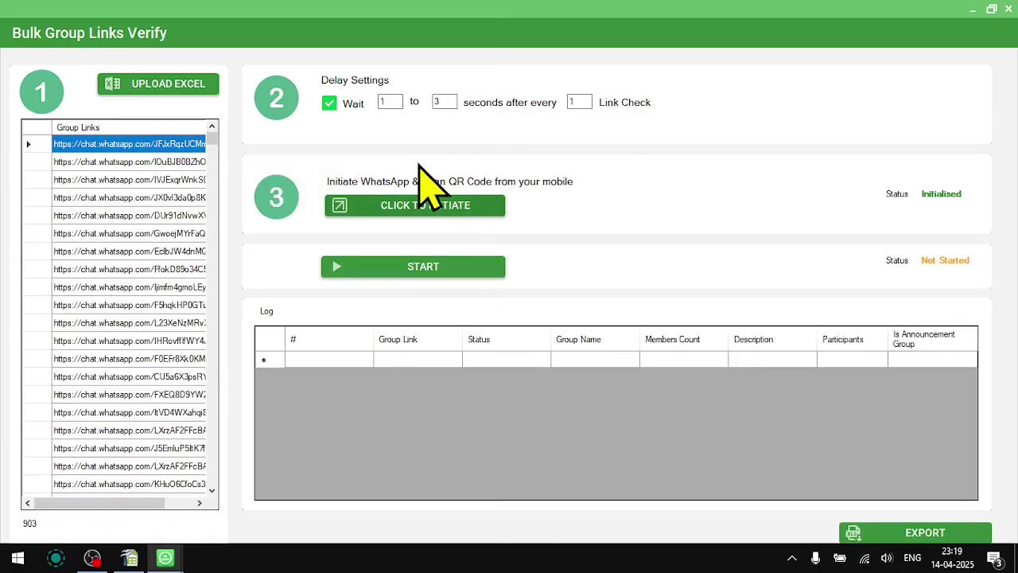
Step: Start verifying the uploaded group links and review the statuses of the checked links in the log
left_click(498, 267)
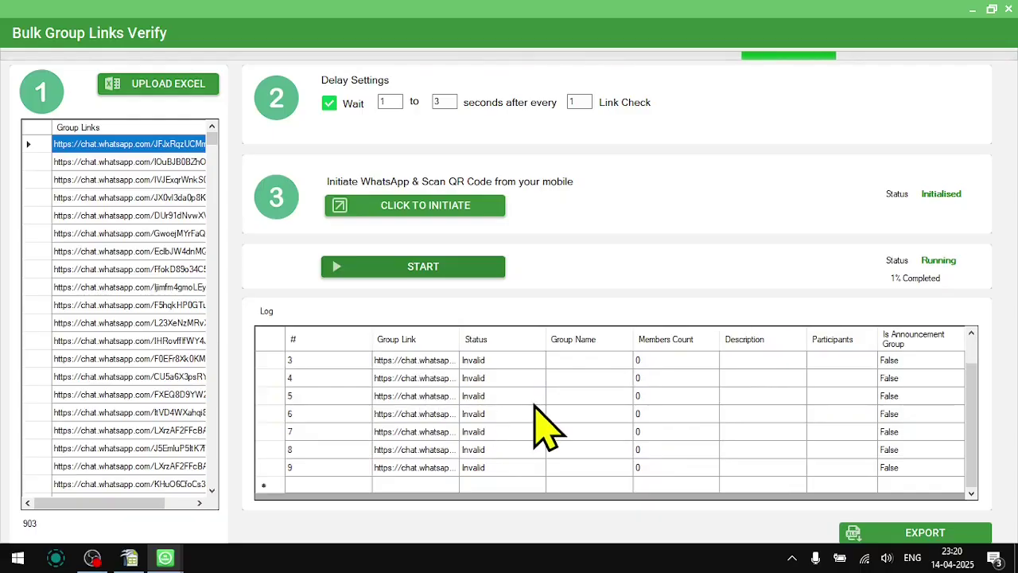
left_click(419, 450)
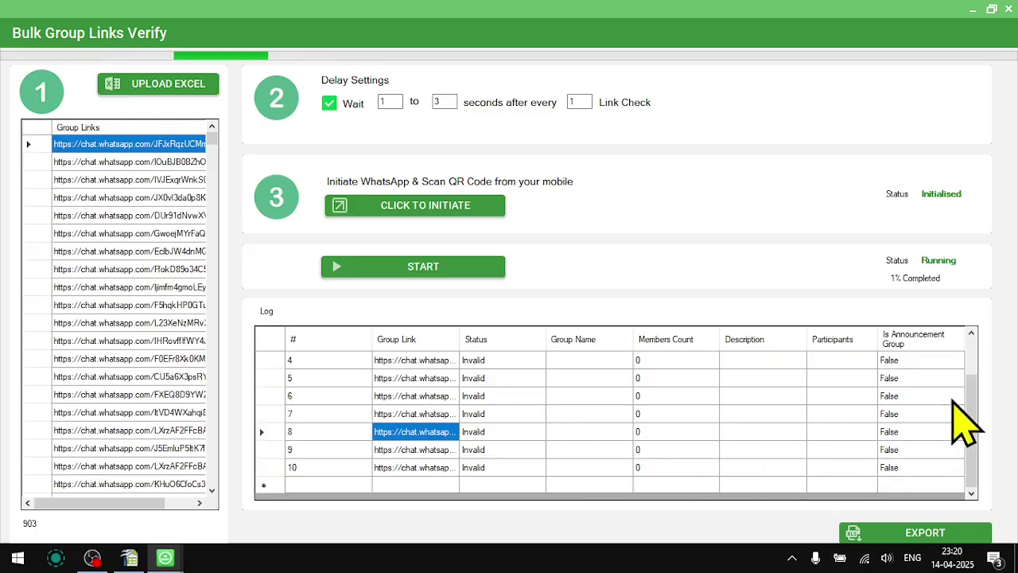
scroll(979, 391, "up", 1)
left_click_drag(978, 391, 972, 481)
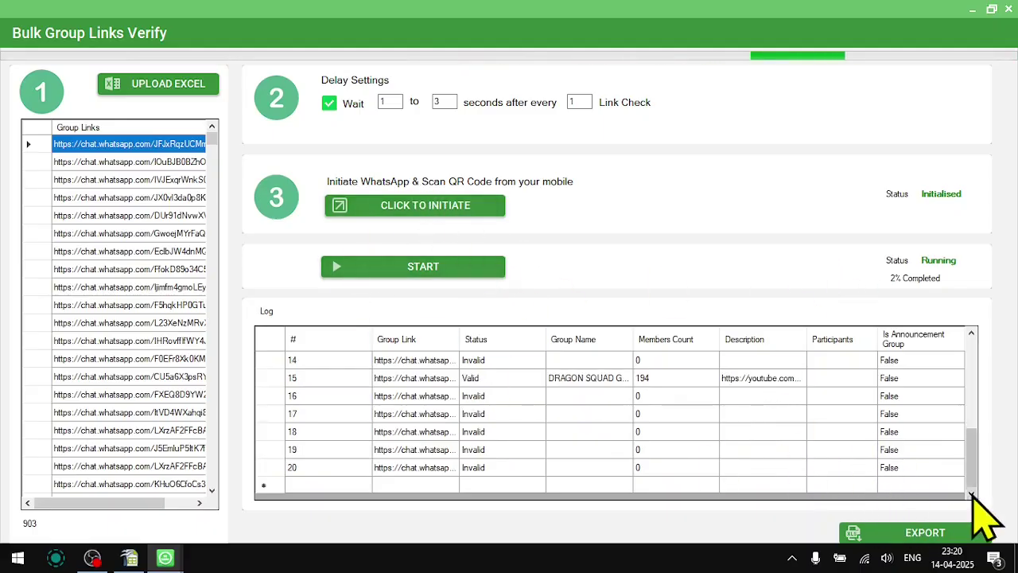
Step: Export the verification results as the Excel file VerifiedGroupLinks in Downloads and close the Bulk Group Links Verify tool
left_click(923, 532)
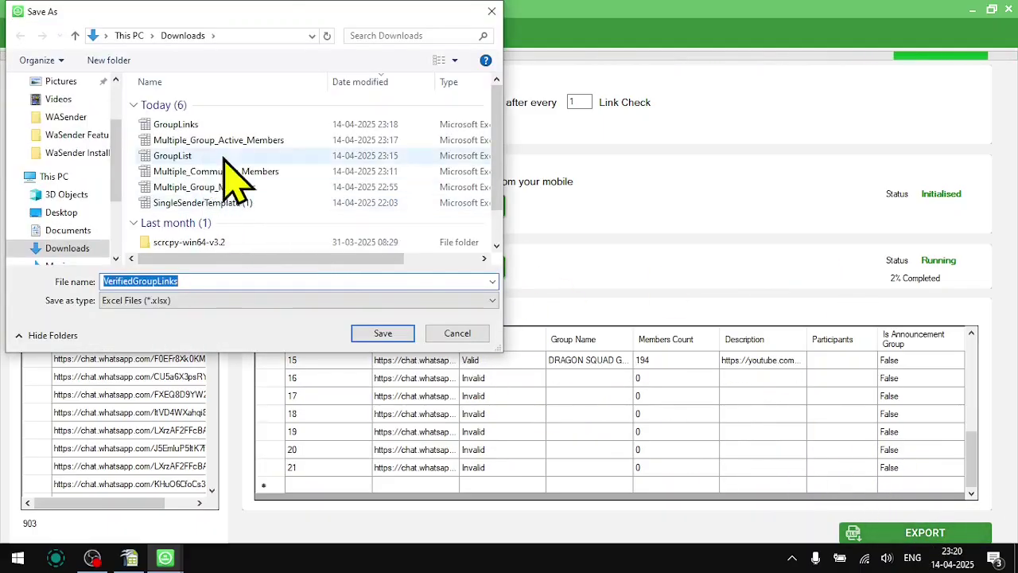
left_click(384, 334)
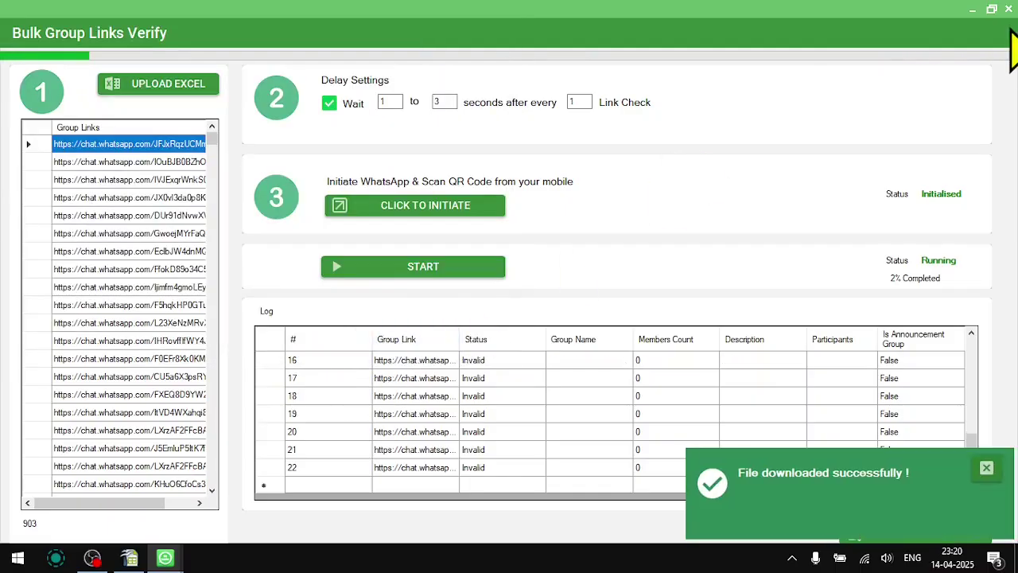
left_click(1008, 10)
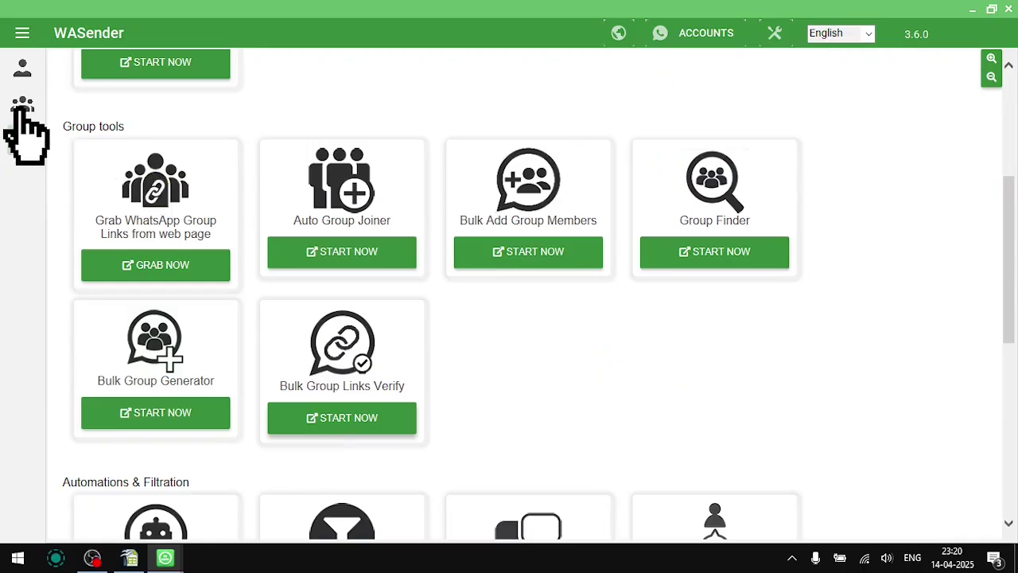
Step: Switch to OpenOffice Calc and close the Multiple_Group_Members spreadsheet
left_click(324, 253)
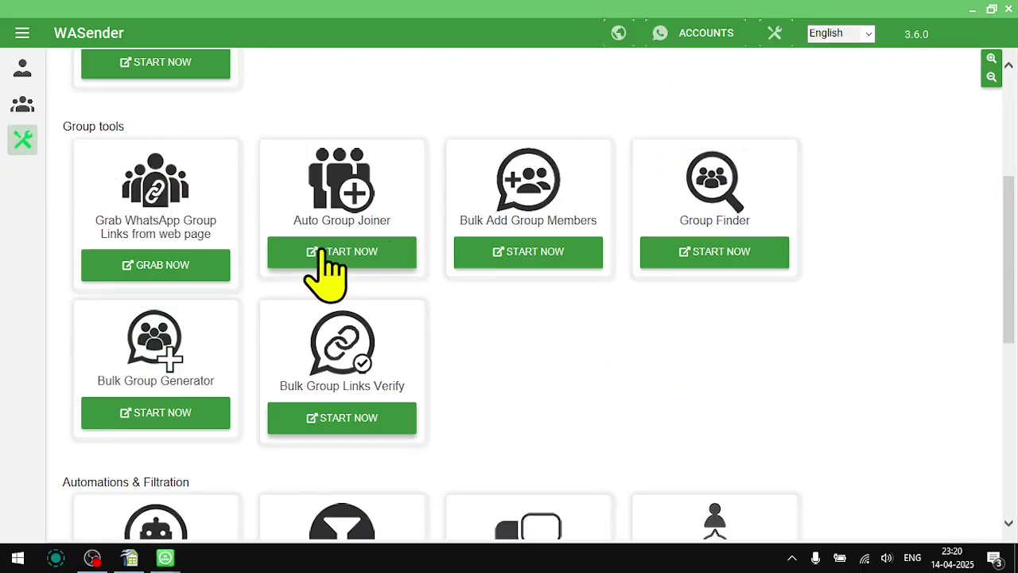
key("alt+Tab")
key("alt+Tab")
key("alt+Tab")
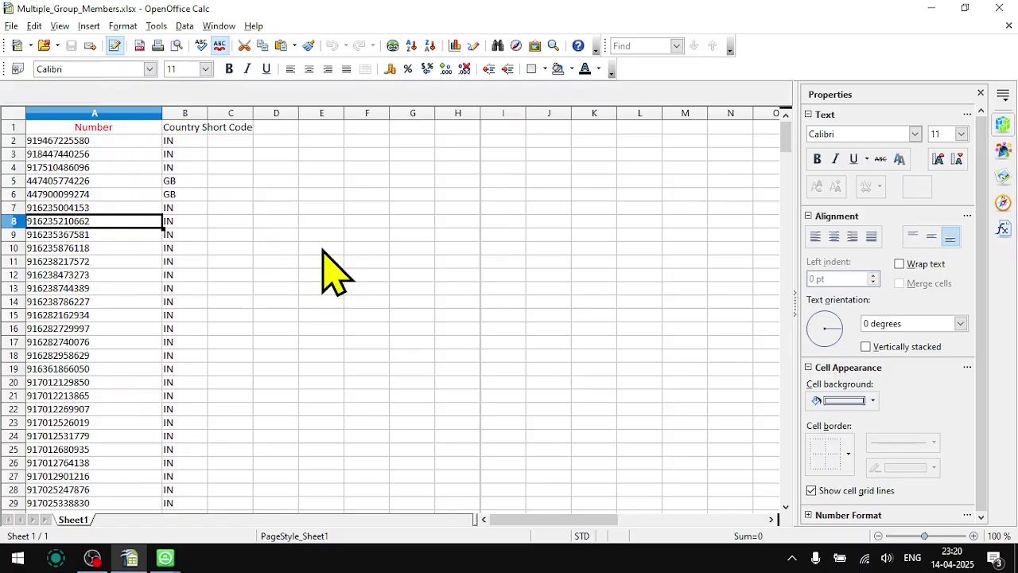
left_click(1004, 10)
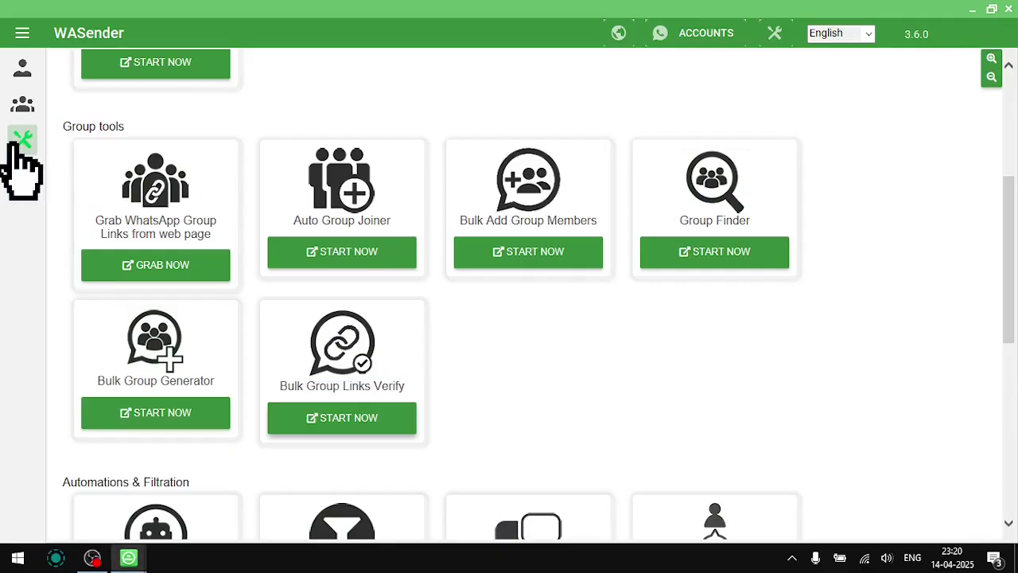
Step: Open the VerifiedGroupLinks spreadsheet from the Downloads folder and widen its Group Link column
key("super+e")
left_click(59, 119)
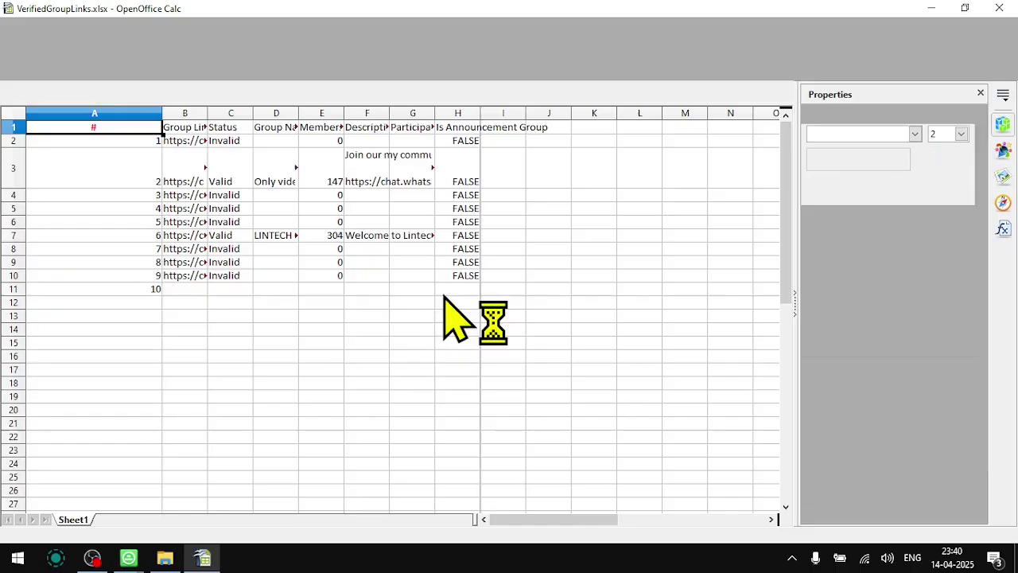
left_click(206, 114)
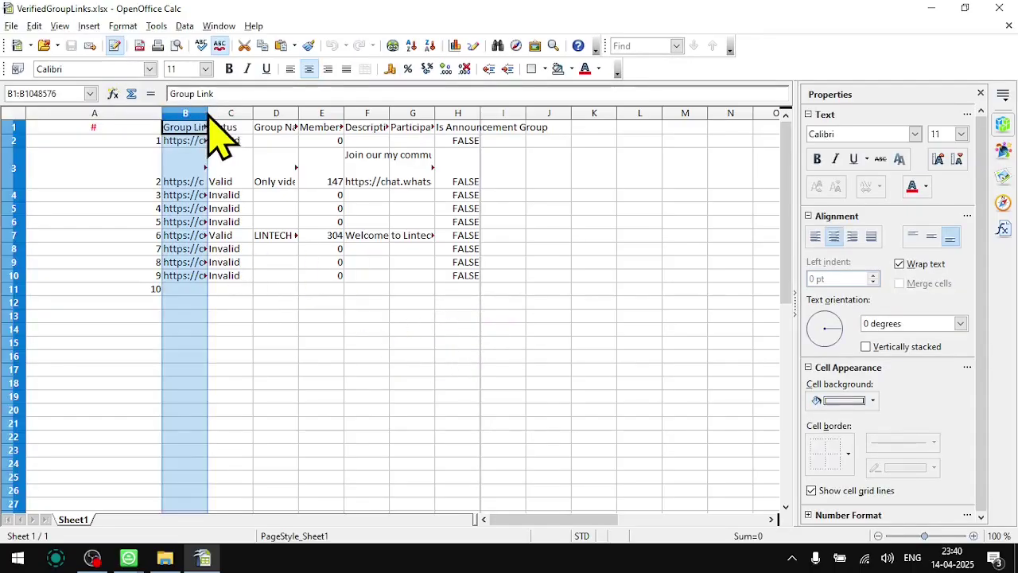
left_click_drag(209, 114, 345, 114)
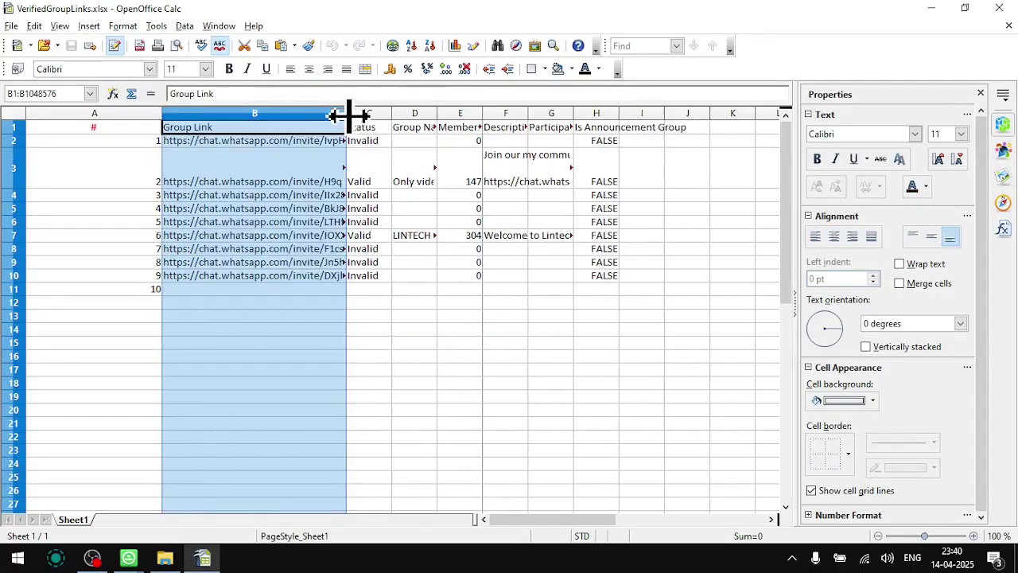
Step: Select and copy the full group link in cell B3, the first link marked Valid
left_click_drag(502, 374, 501, 362)
left_click(255, 191)
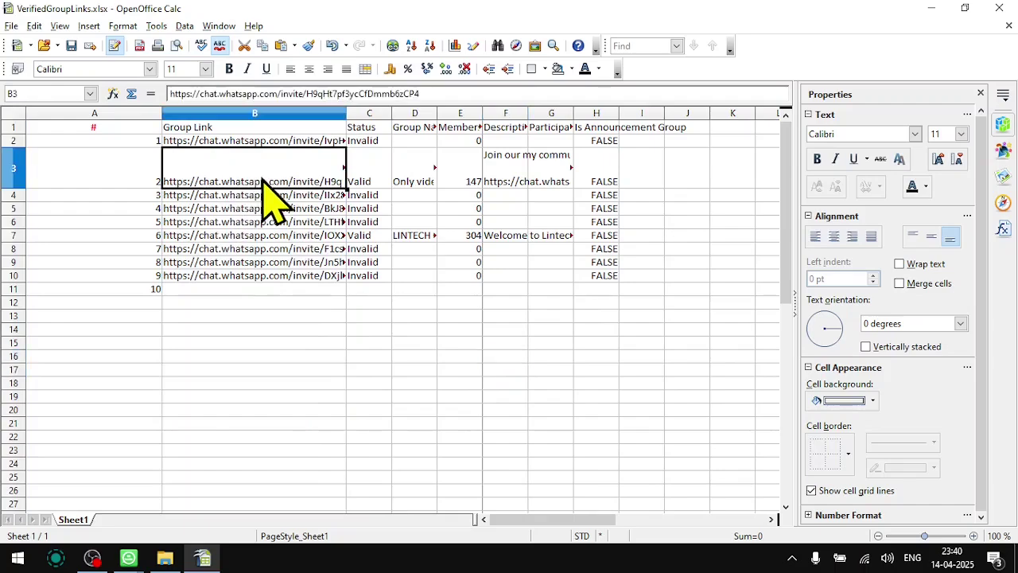
double_click(272, 170)
left_click(552, 178)
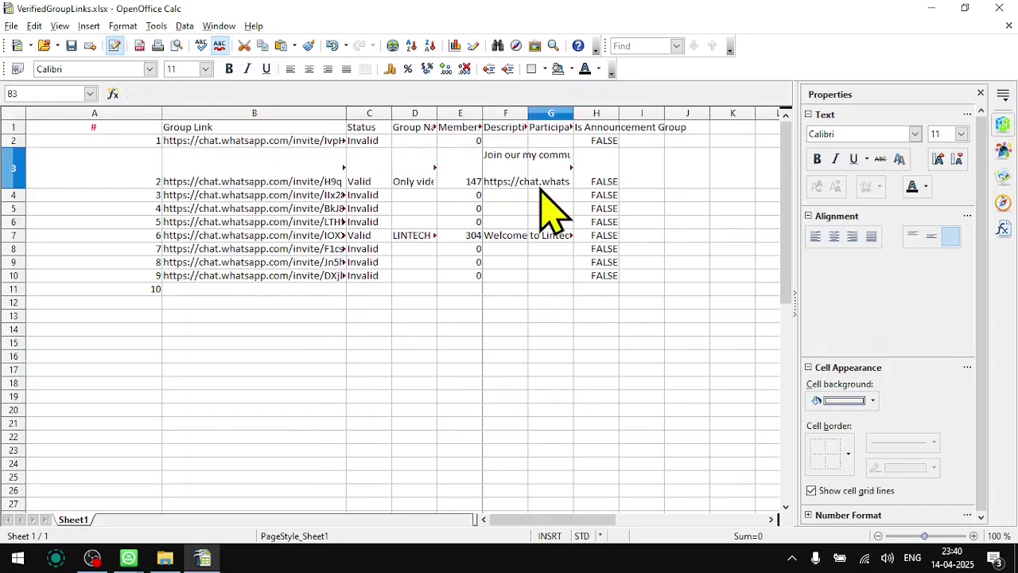
triple_click(297, 171)
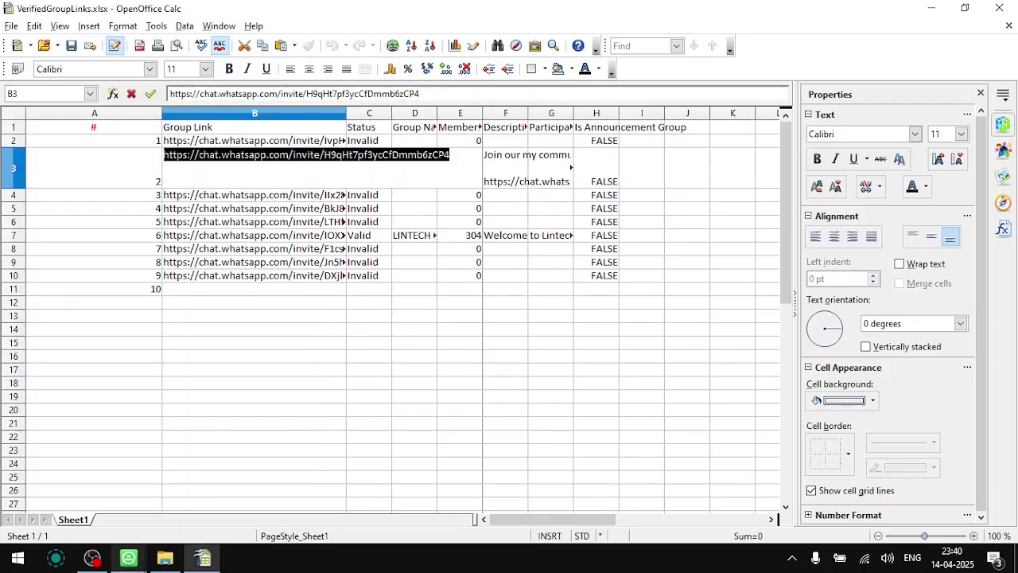
Step: Switch to WASender, open the Auto Group Joiner and enter the copied group link in the first Group Link row
mouse_move(128, 557)
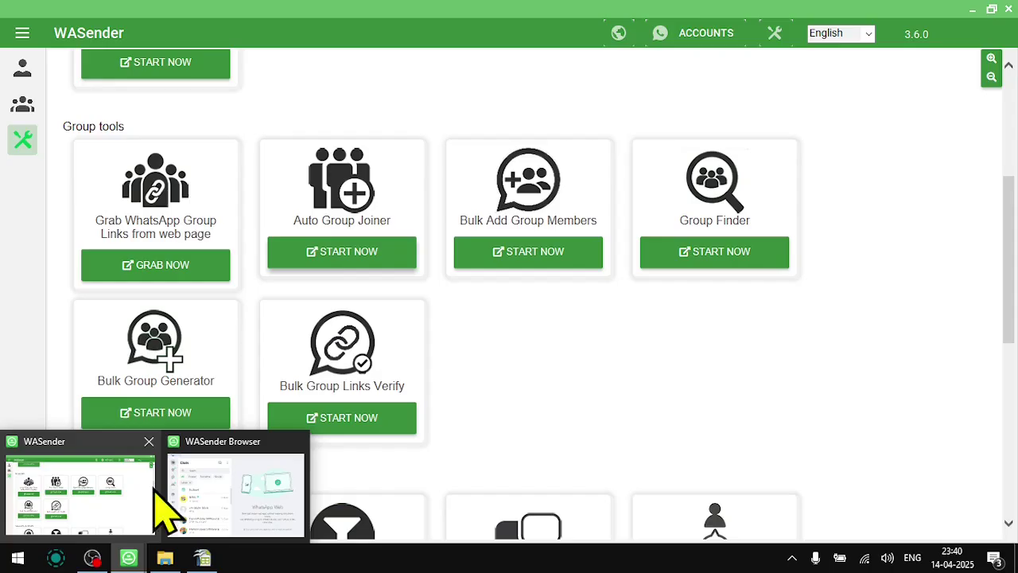
left_click(152, 492)
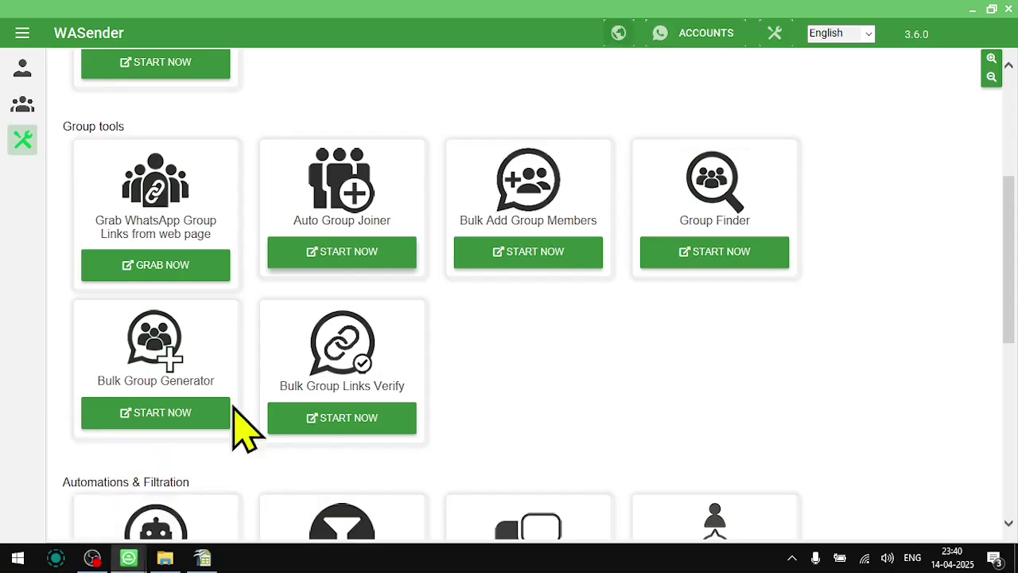
left_click(351, 252)
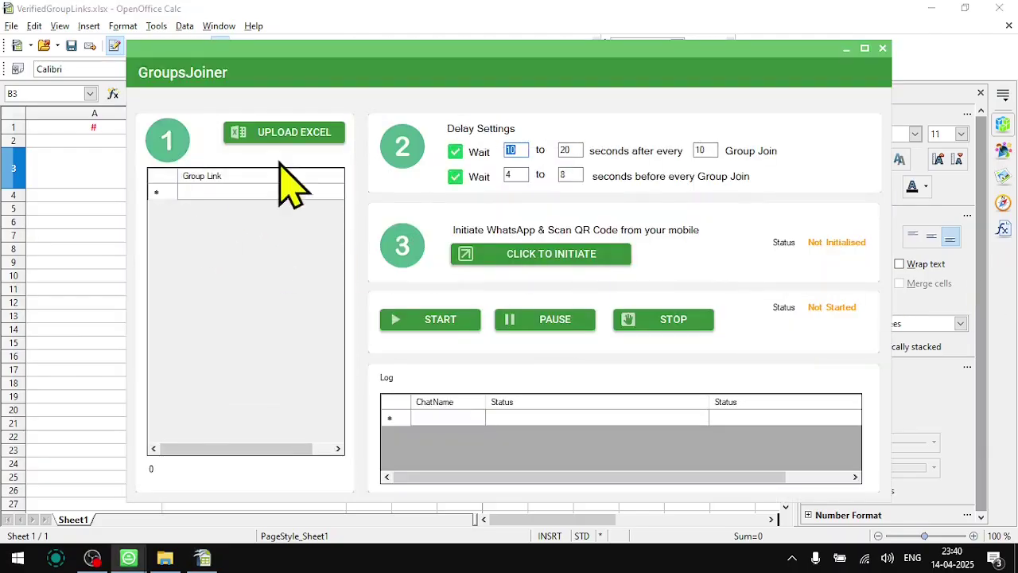
left_click(239, 191)
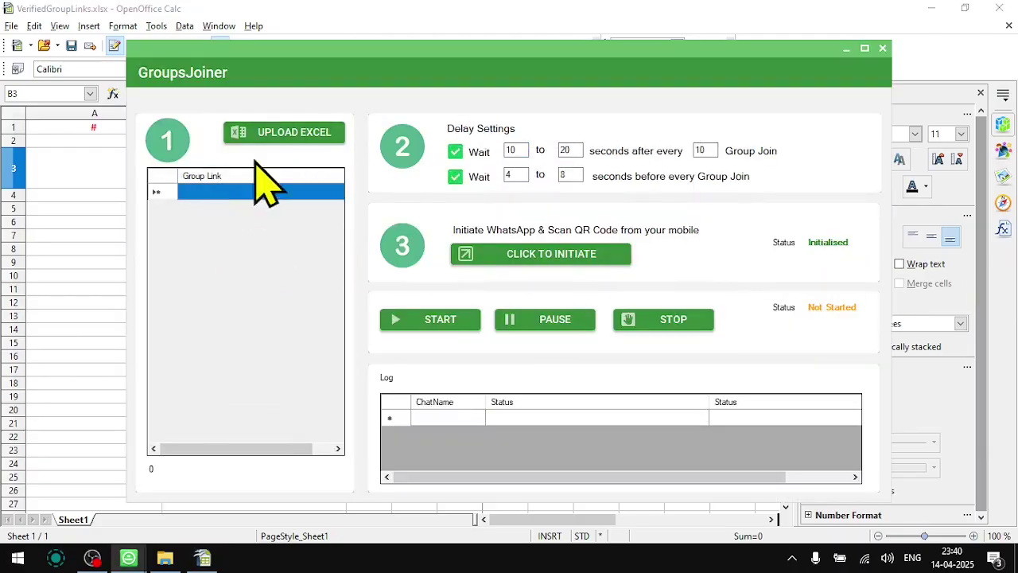
left_click(216, 192)
type("t.whatsapp.com/invite/l9qHt7pf3ycCfDmmb6")
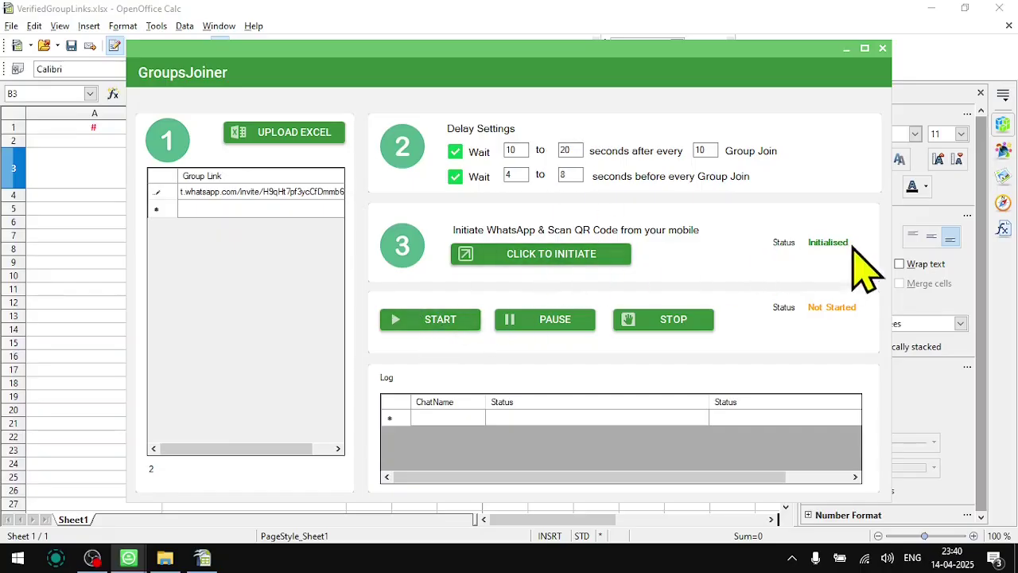
Step: Start joining the group, check the log status and view the "Only videos and stikeer" chat in the maximized WASender Browser
left_click(415, 324)
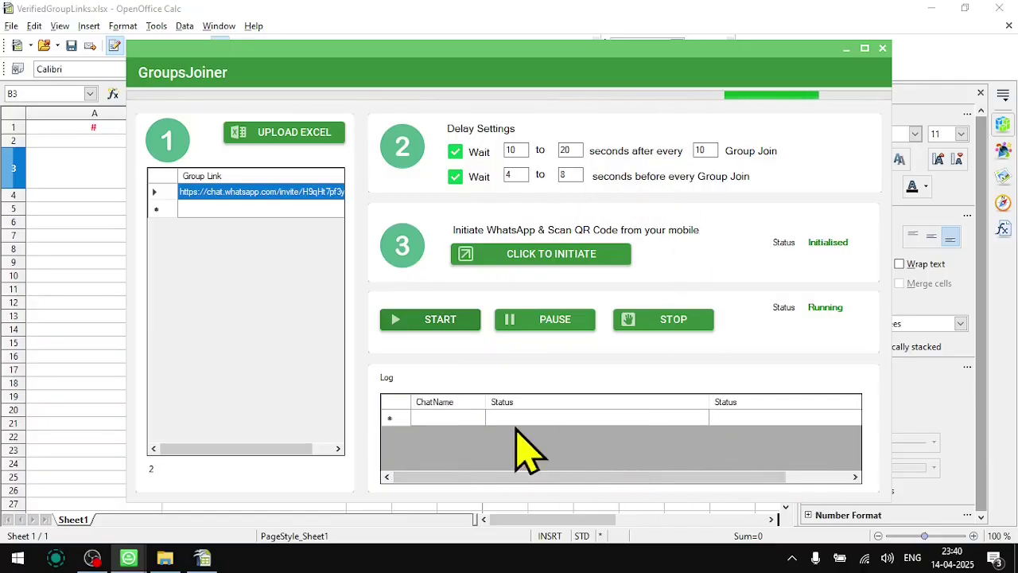
left_click(732, 419)
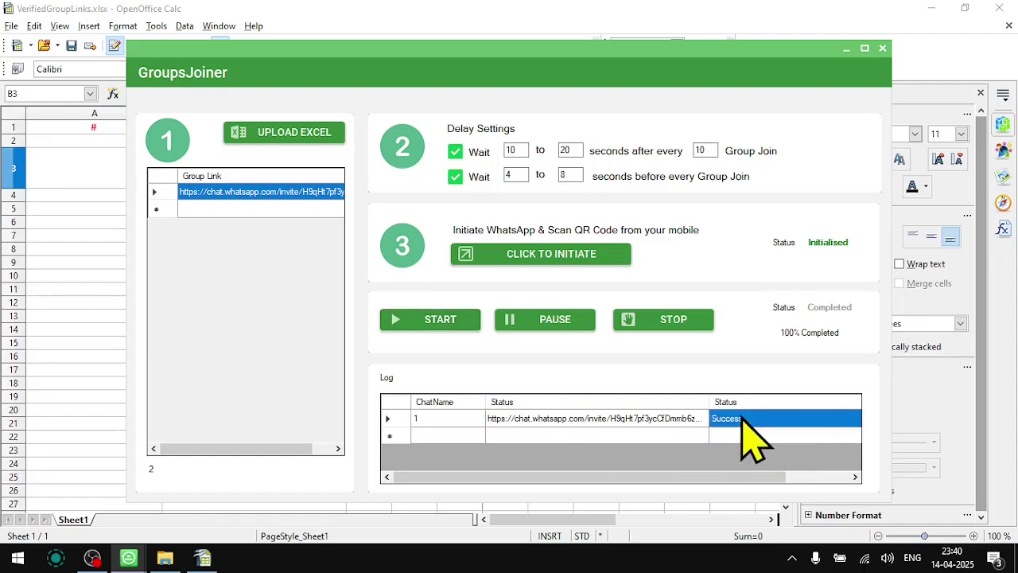
left_click(159, 559)
mouse_move(146, 547)
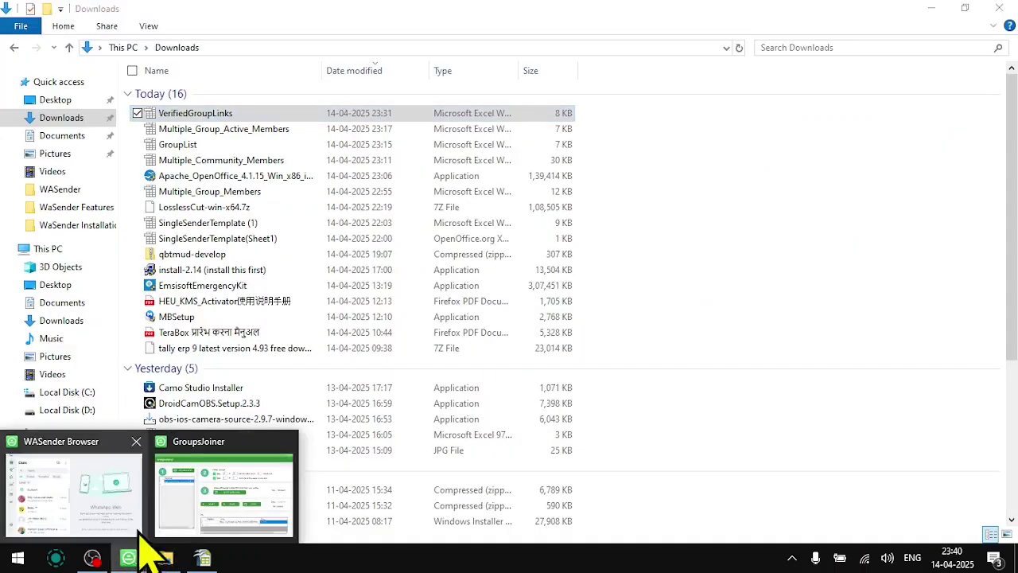
left_click(135, 516)
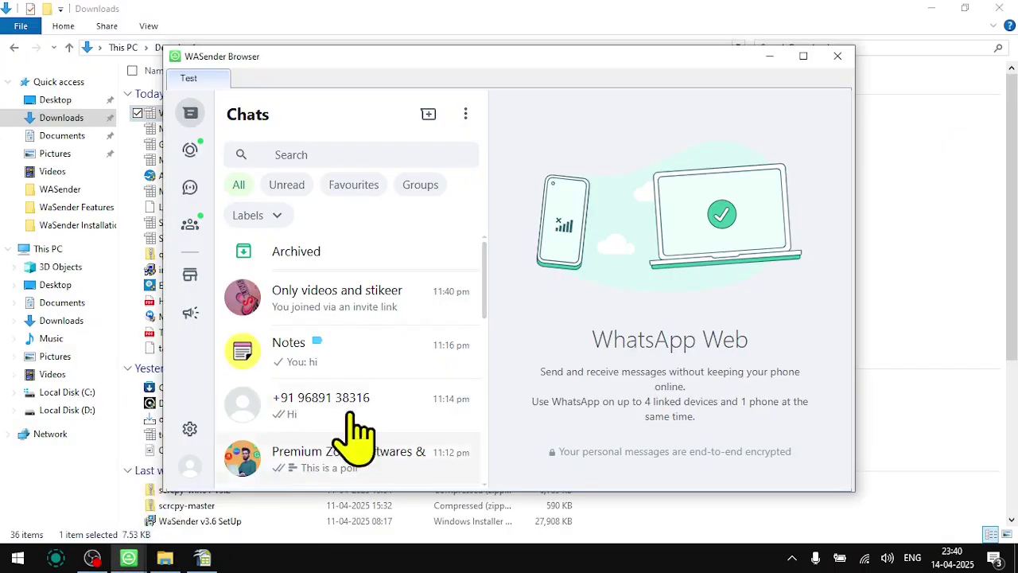
left_click(399, 309)
left_click(804, 56)
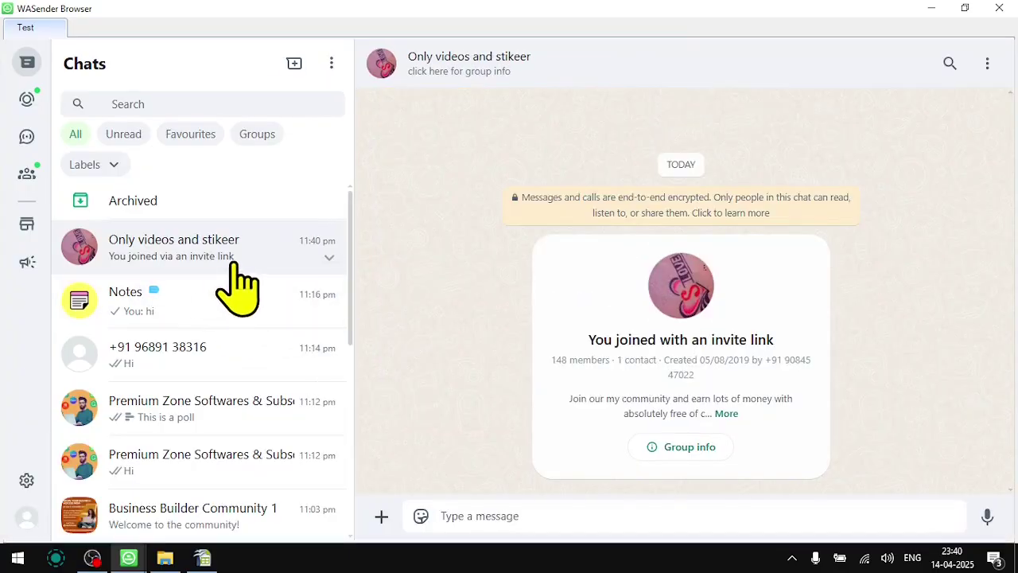
Step: Return to the GroupsJoiner window and close it
mouse_move(133, 551)
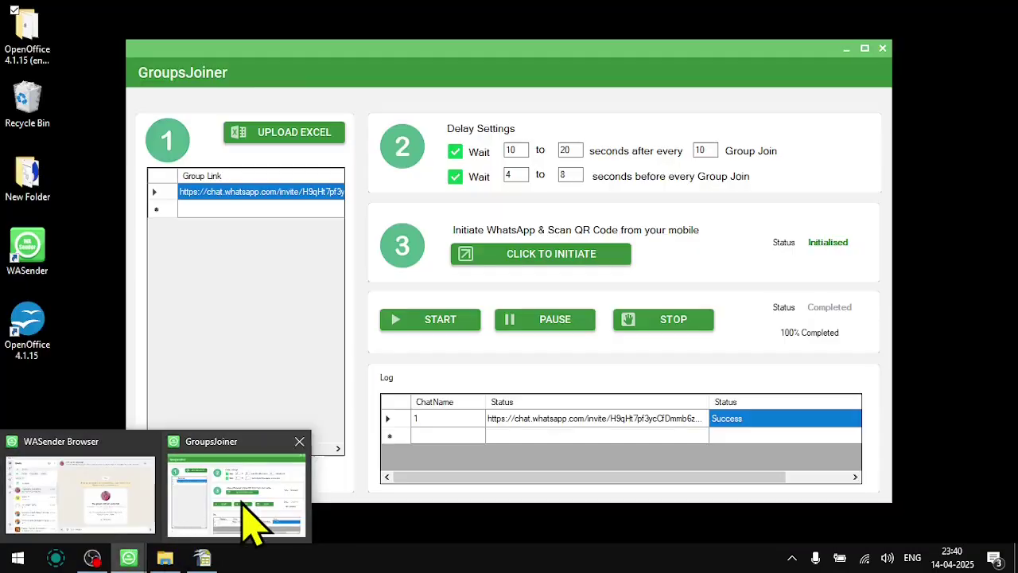
left_click(261, 514)
left_click(884, 49)
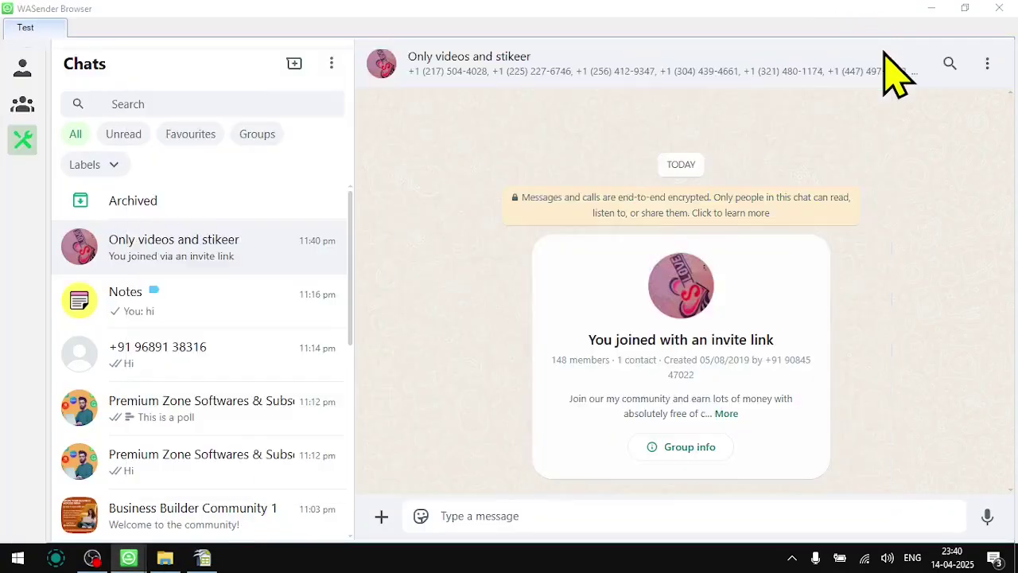
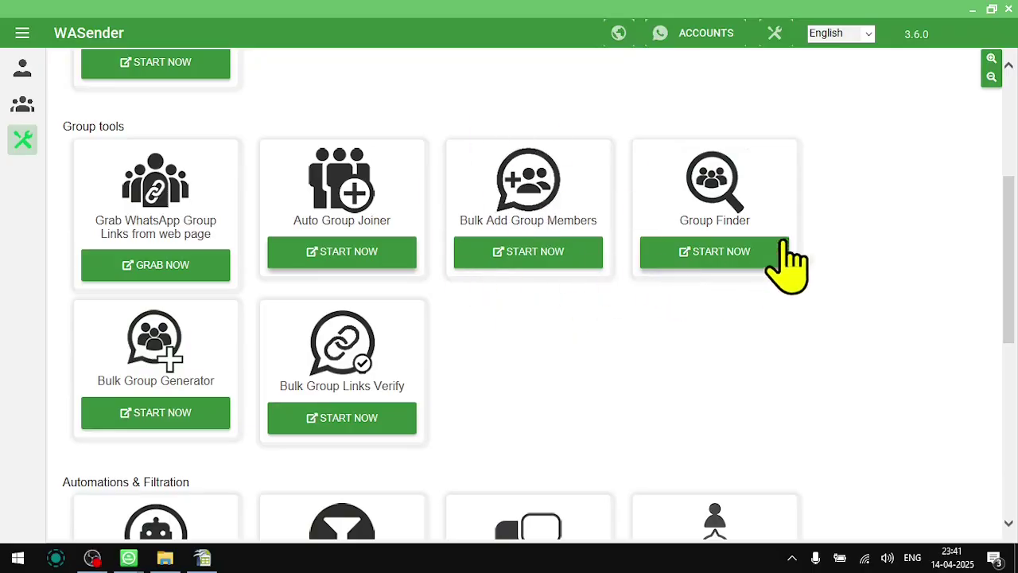
Step: Run and stop a group search in the Group Finder, and import the found links into the Group Joiner, closing it after review
left_click(734, 251)
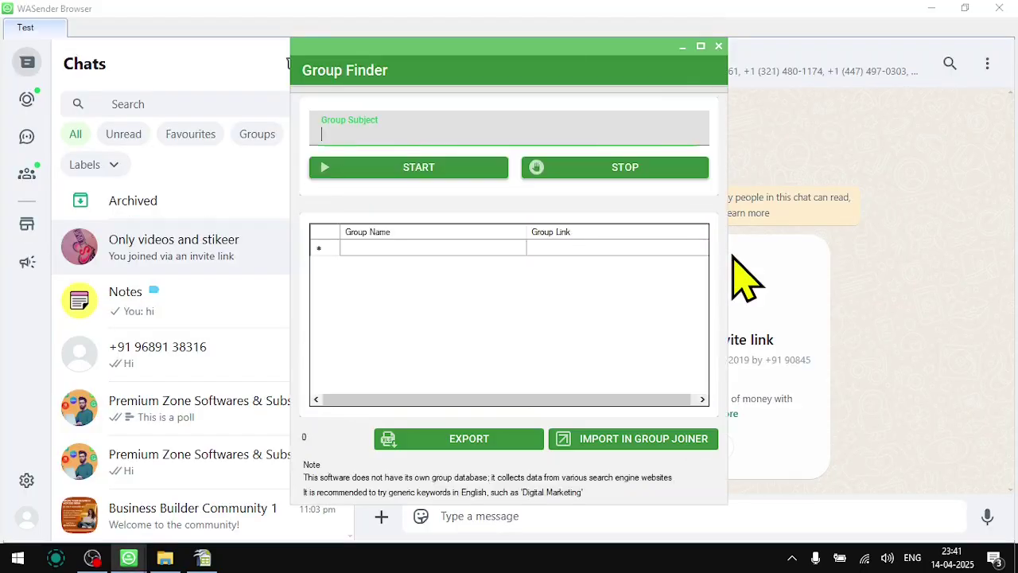
left_click(415, 169)
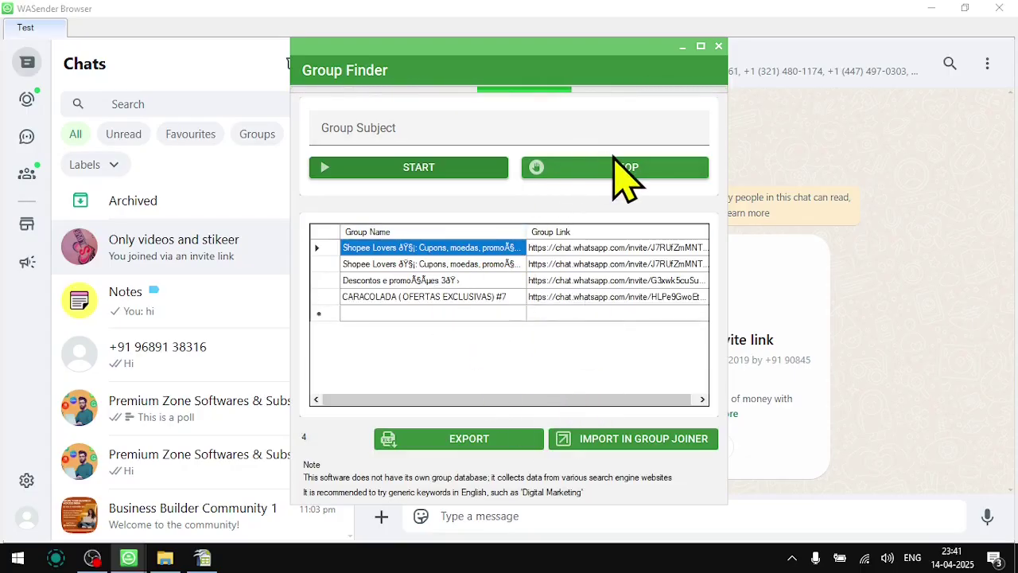
left_click(577, 167)
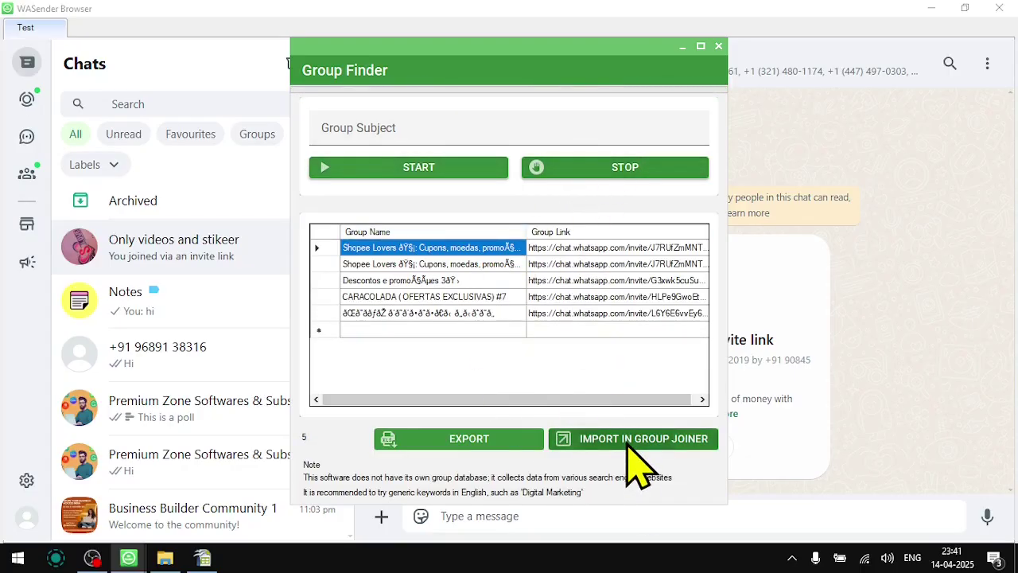
left_click(634, 445)
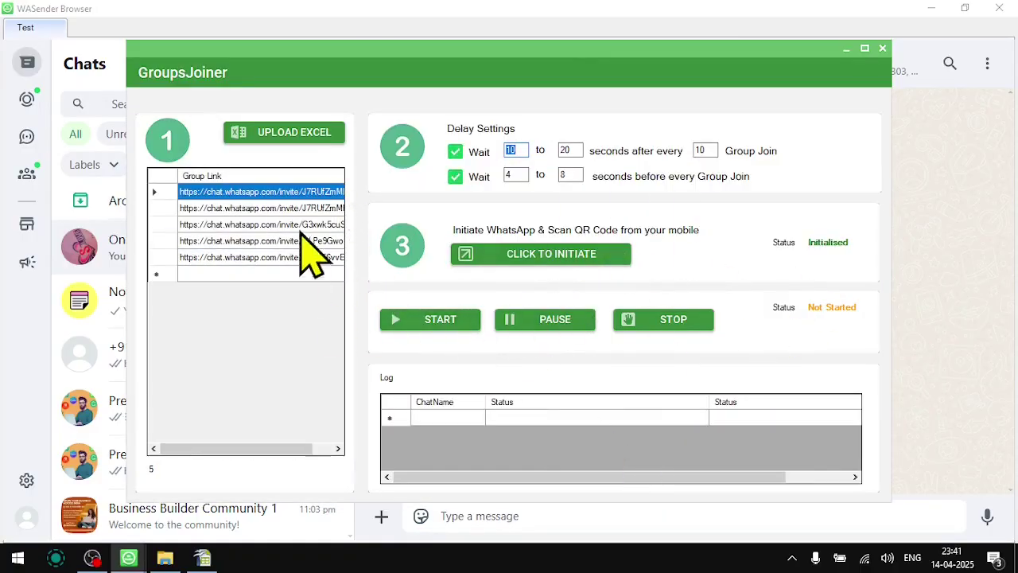
left_click(882, 48)
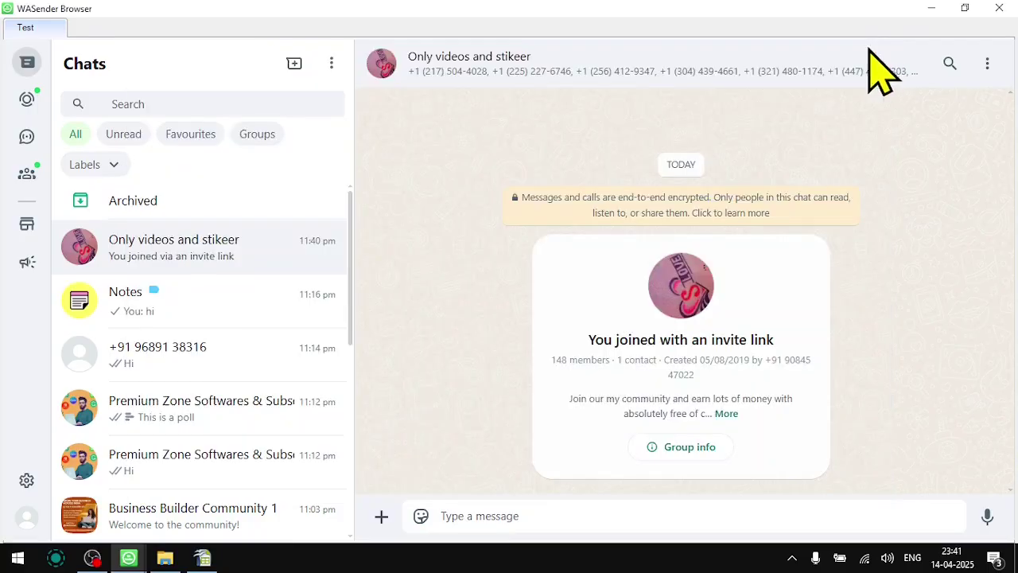
Step: Return to the main WASender window and open the WhatsApp Auto Responder Bot
mouse_move(130, 557)
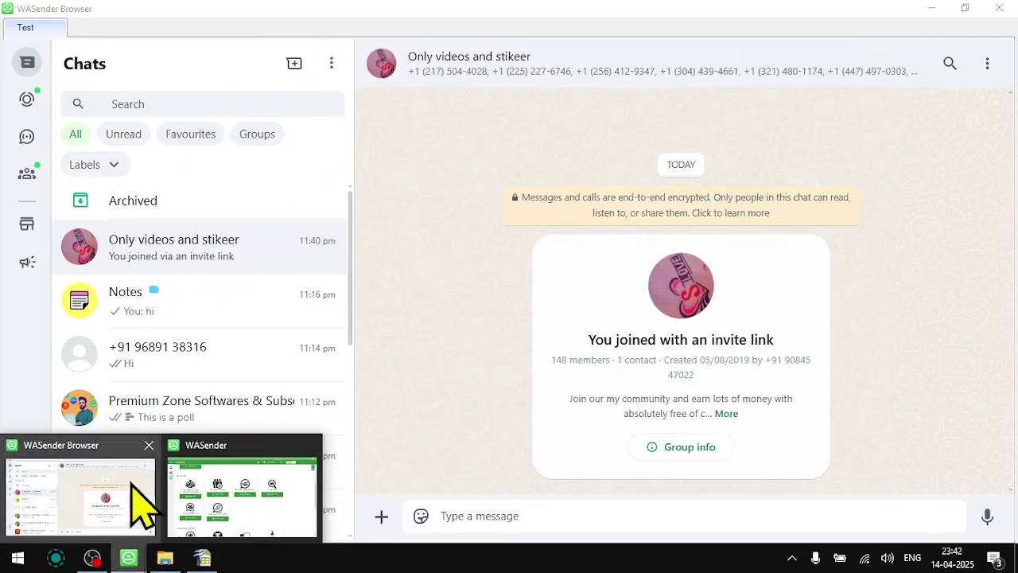
left_click(239, 505)
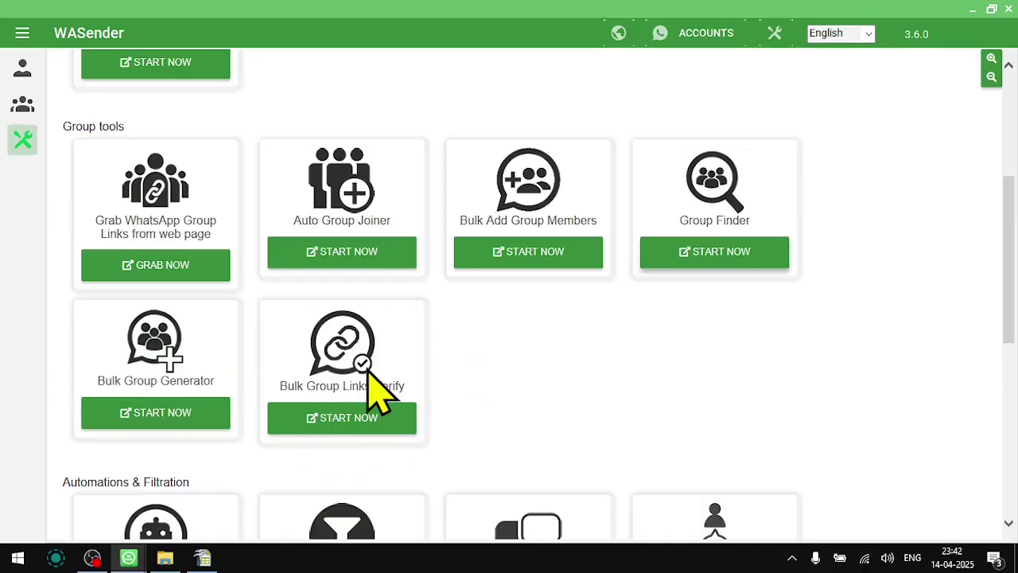
scroll(378, 394, "down", 3)
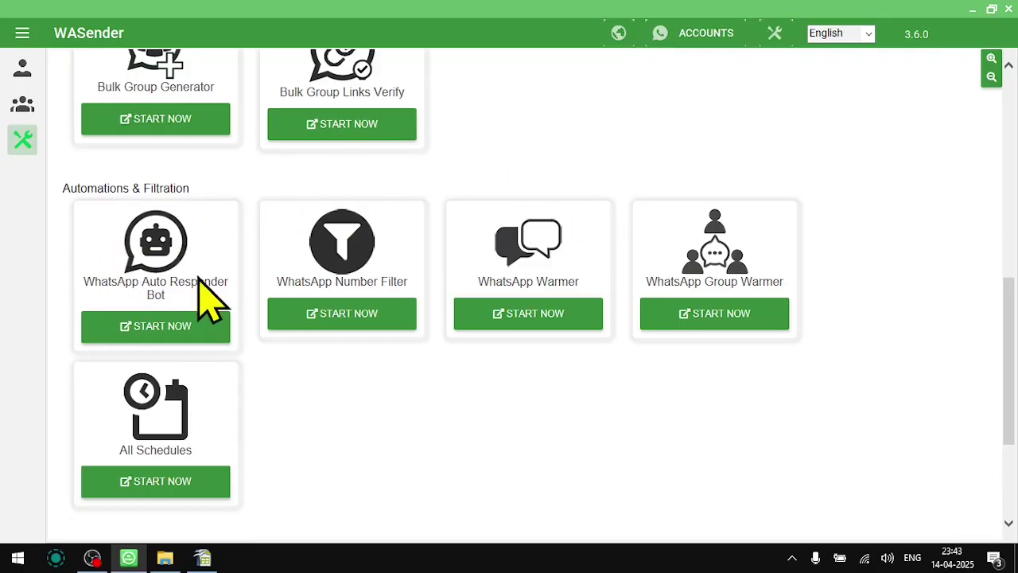
left_click(166, 327)
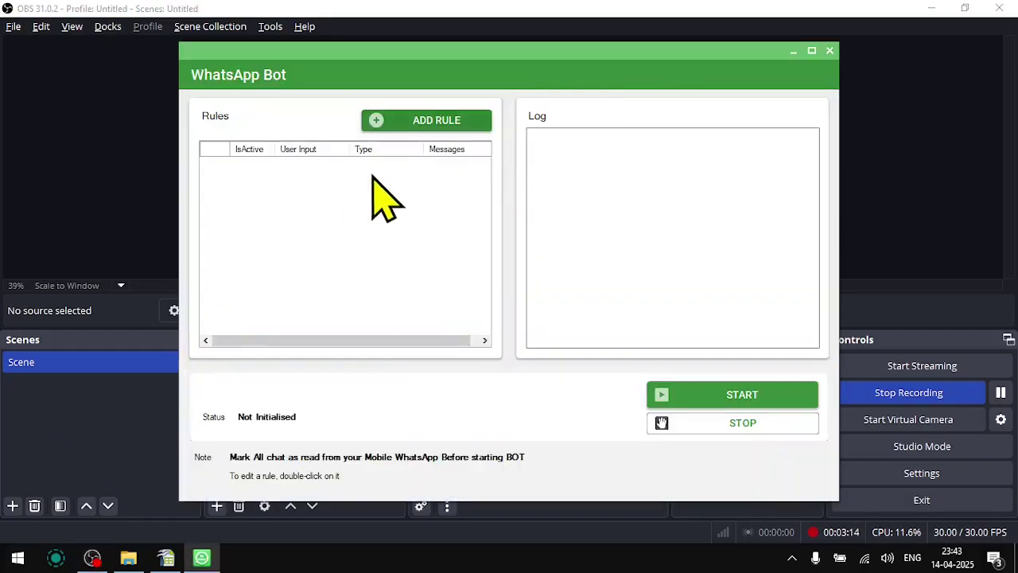
Step: Add a bot rule for the user input "hello" with the condition Contains
left_click(431, 144)
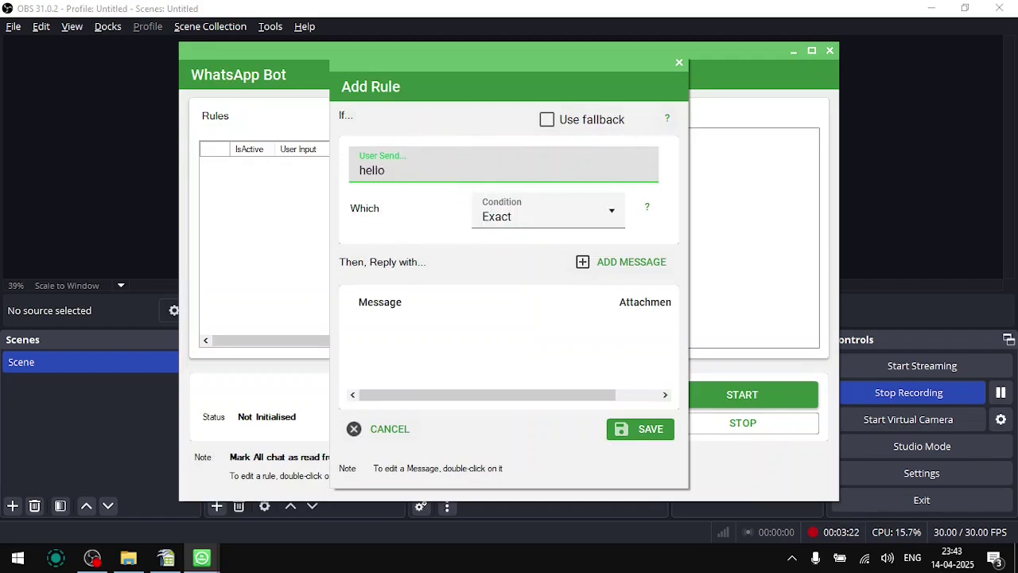
left_click(554, 218)
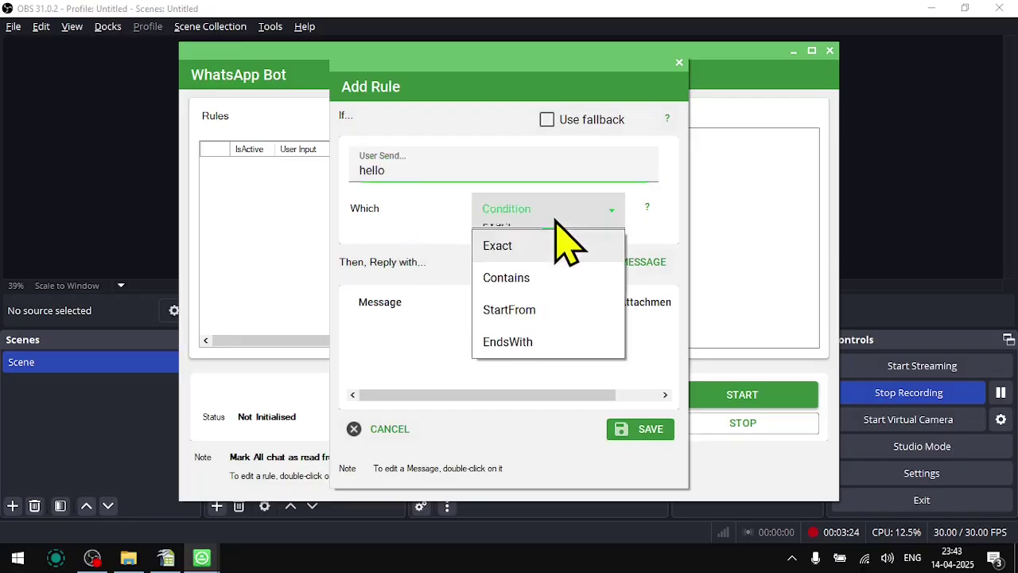
left_click(562, 278)
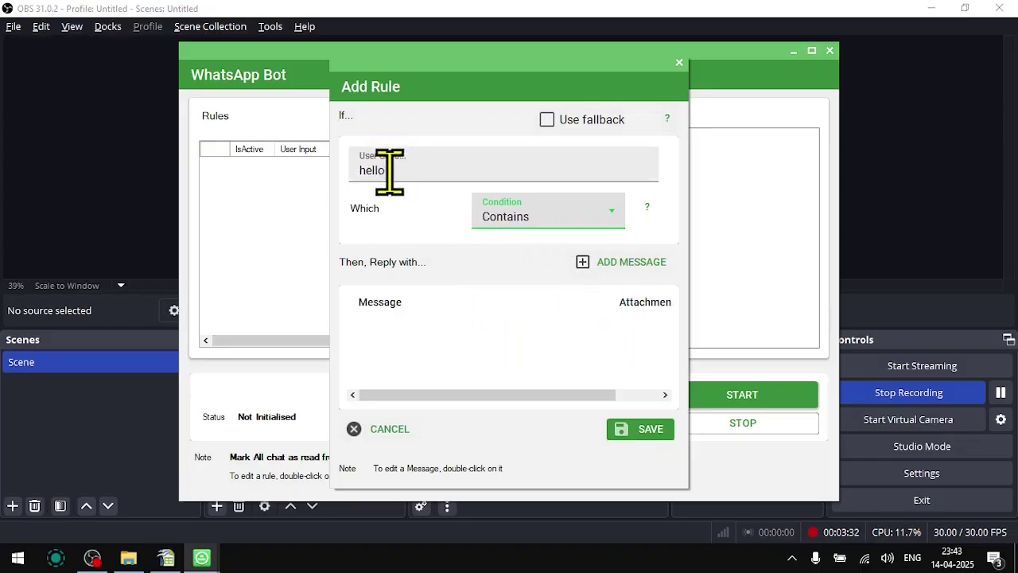
Step: Add the reply message "Hi Thank you for your message" to the rule and save the rule
left_click(583, 263)
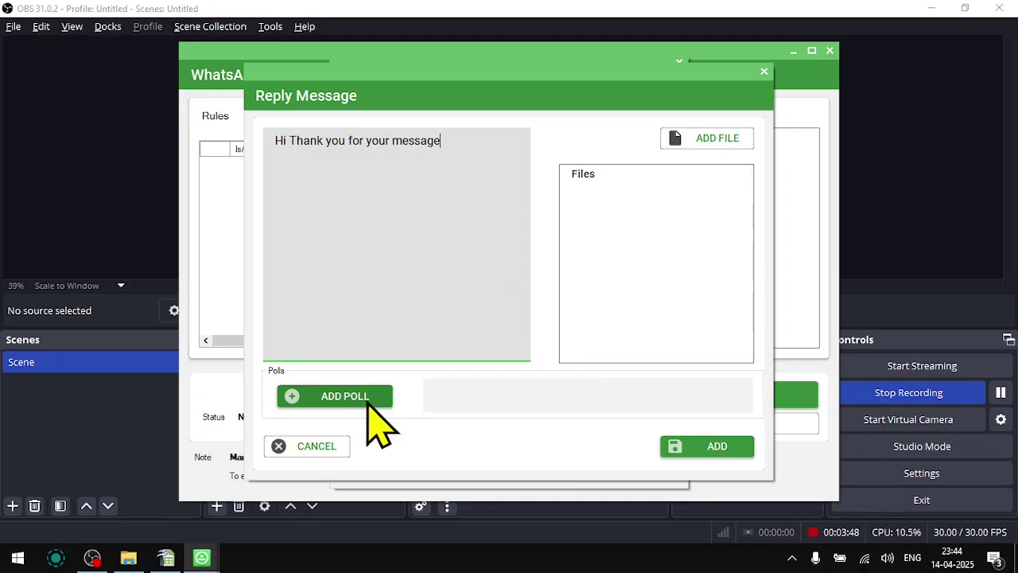
left_click(708, 446)
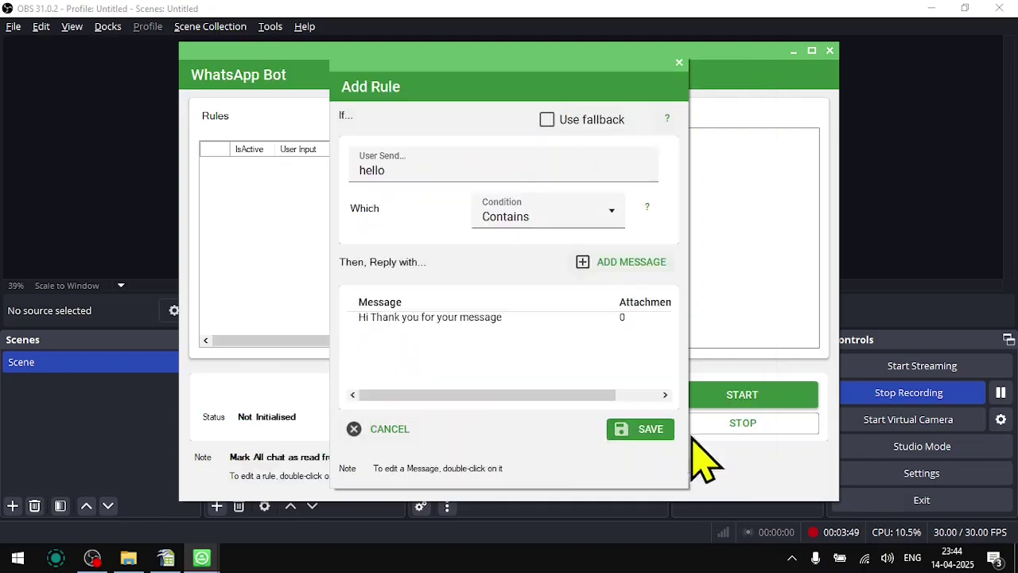
left_click(641, 426)
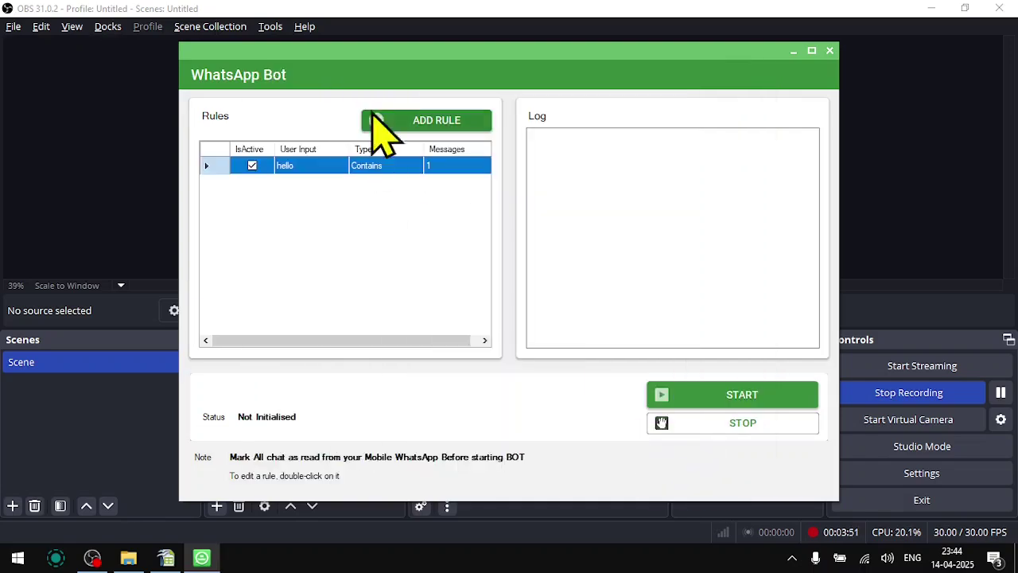
Step: Start the bot and check its automatic reply in the Premium Zone Softwares & Subscriptions chat in the maximized WASender Browser
left_click(712, 397)
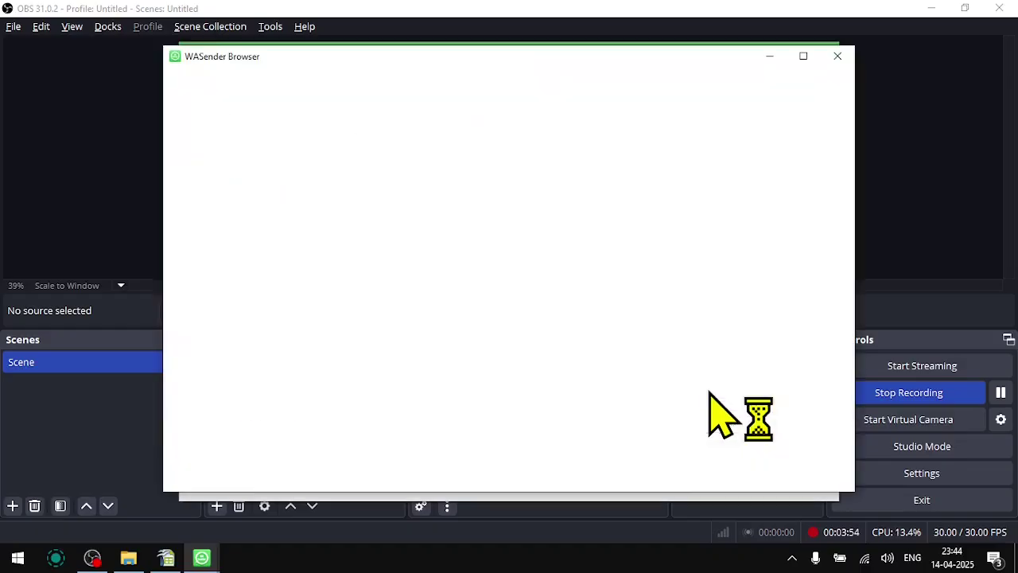
double_click(685, 63)
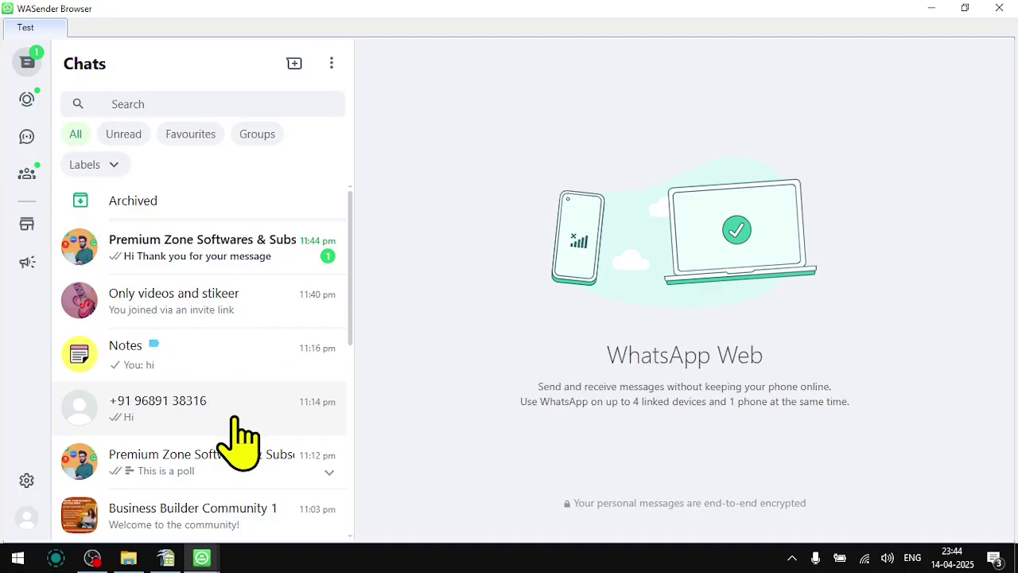
left_click(233, 264)
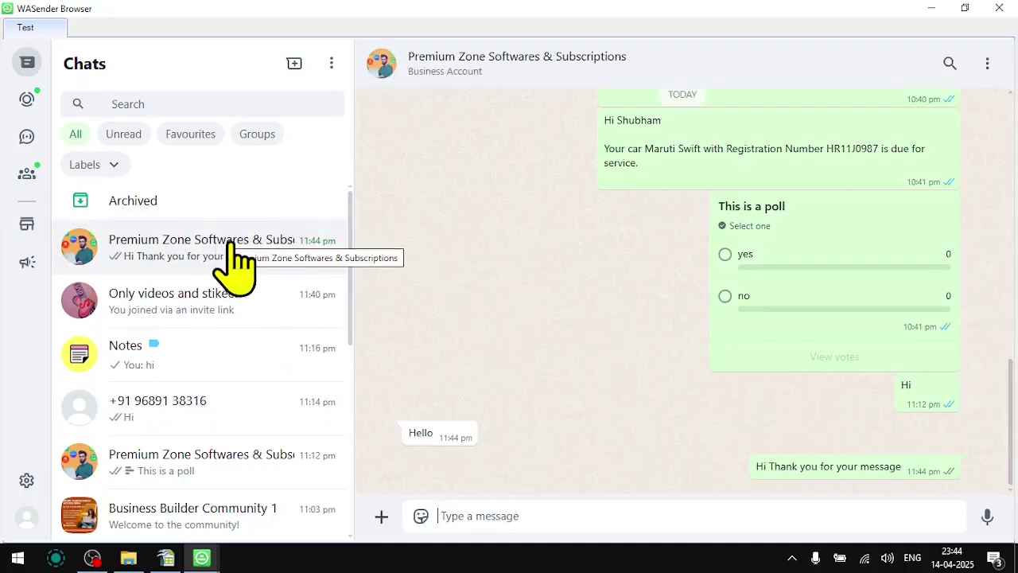
double_click(420, 433)
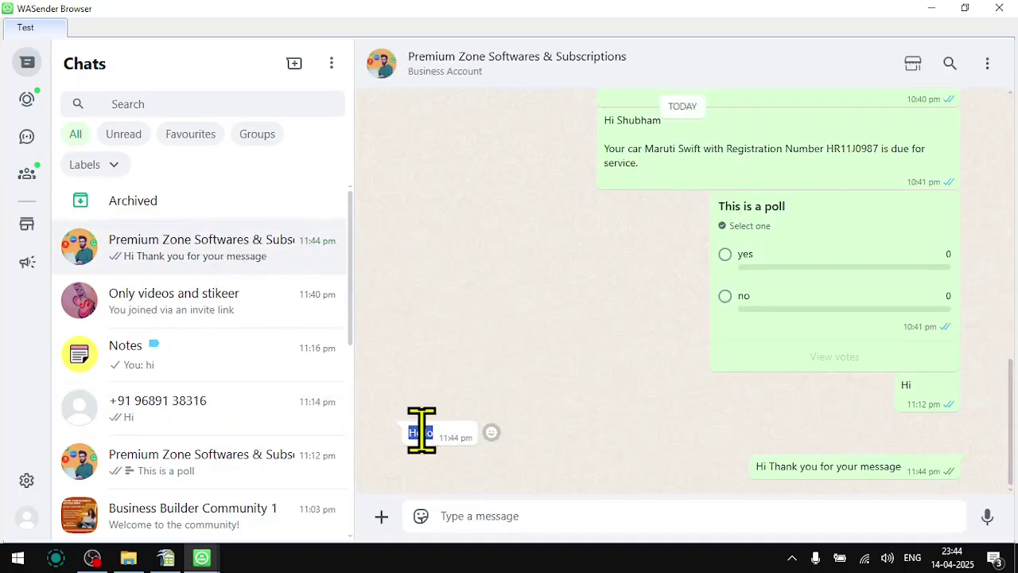
Step: Check the auto responder's replies in the Premium Zone Softwares & Subscriptions chat, stop the bot and close its window
triple_click(773, 469)
left_click(693, 408)
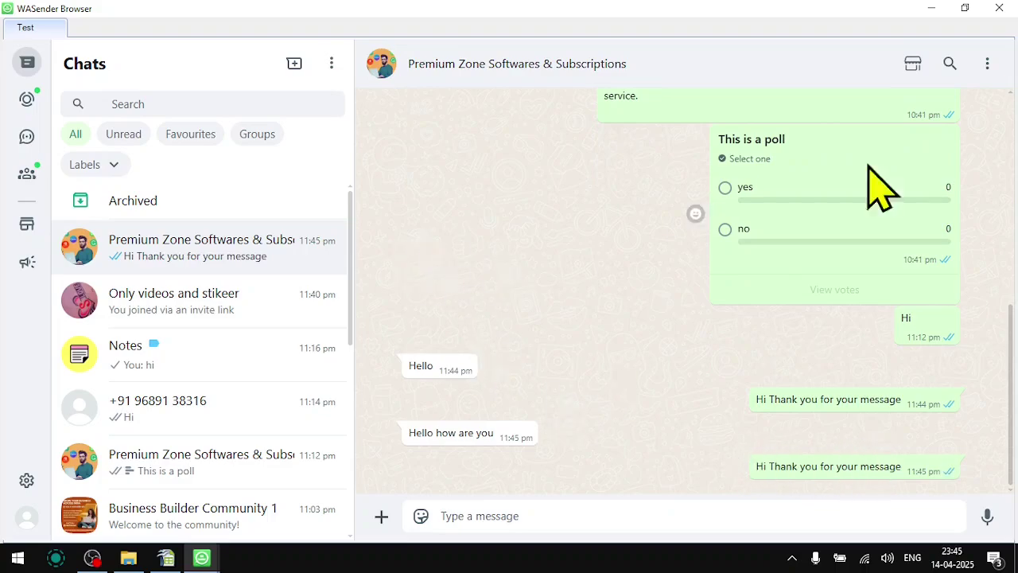
key("alt+Tab")
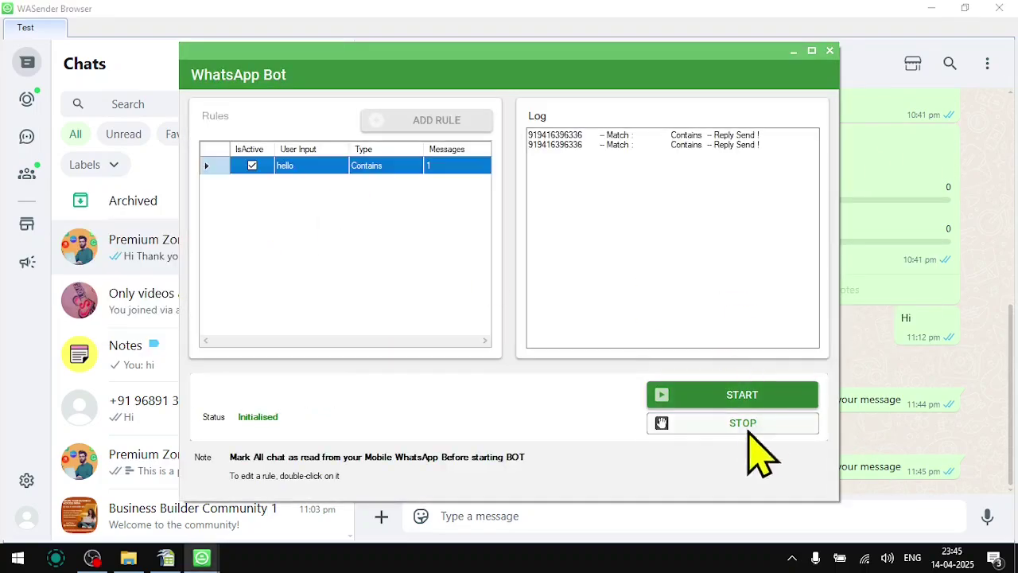
left_click(729, 421)
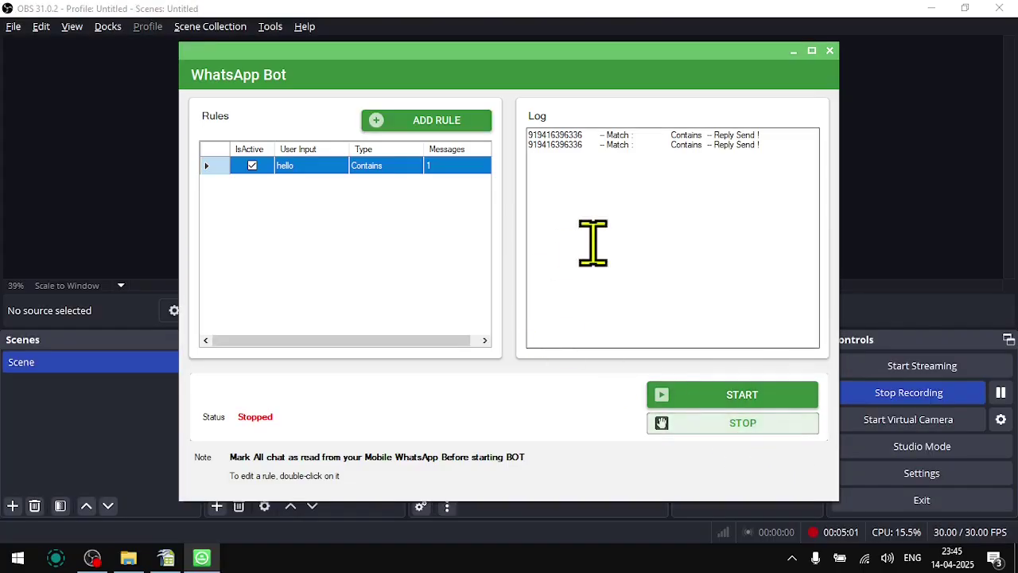
left_click(830, 50)
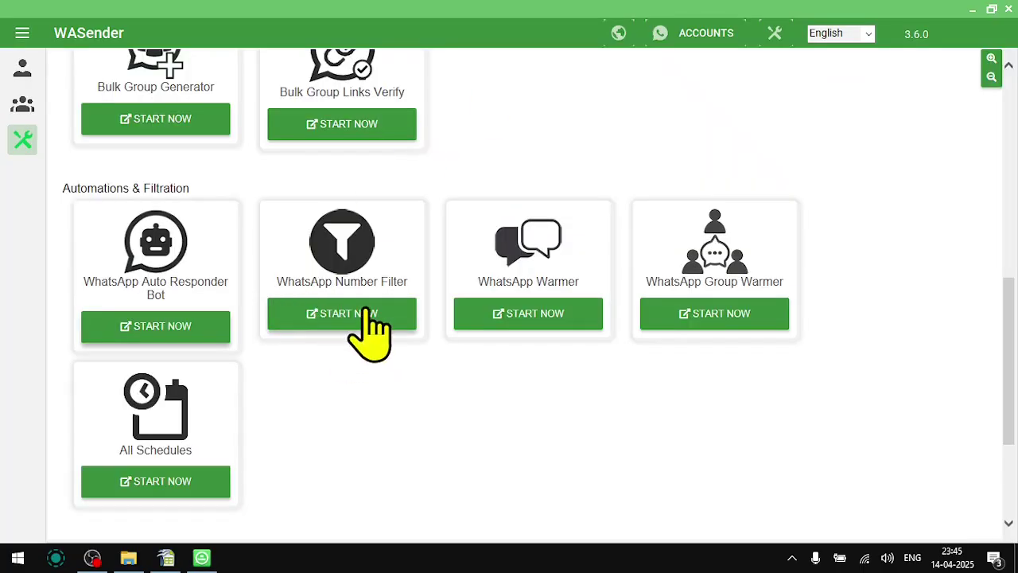
Step: Look over the upload, delay and export options of the WhatsApp Number Filter and close the tool
left_click(367, 314)
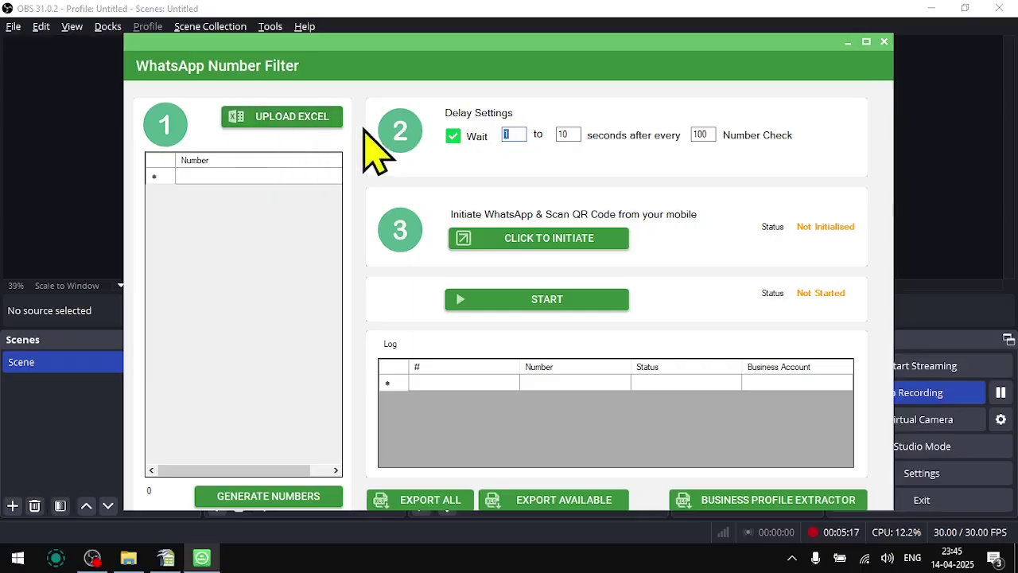
left_click(884, 42)
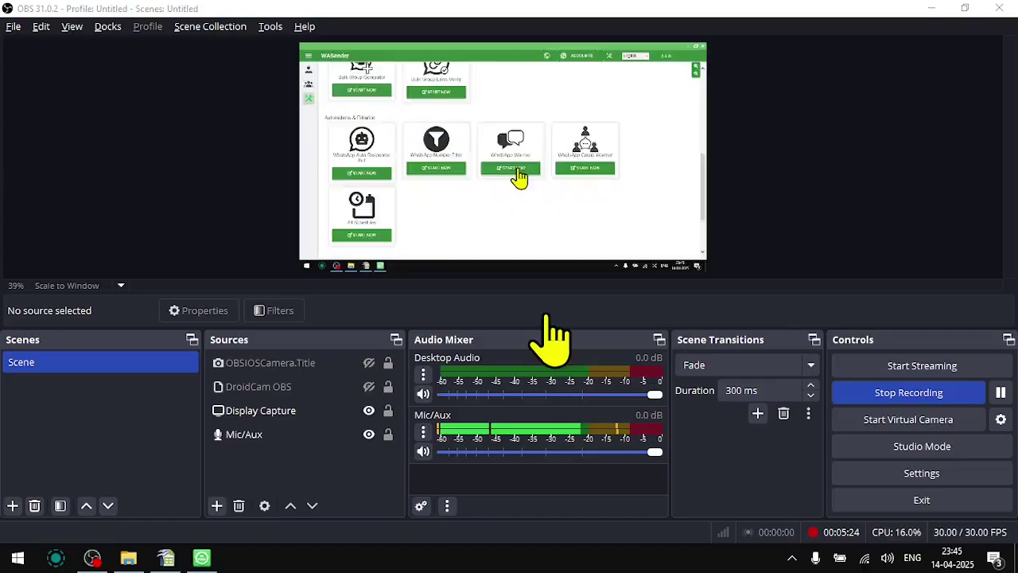
Step: Open the WhatsApp Warmer and select the accounts Test and mktg 128 for warming
left_click(549, 318)
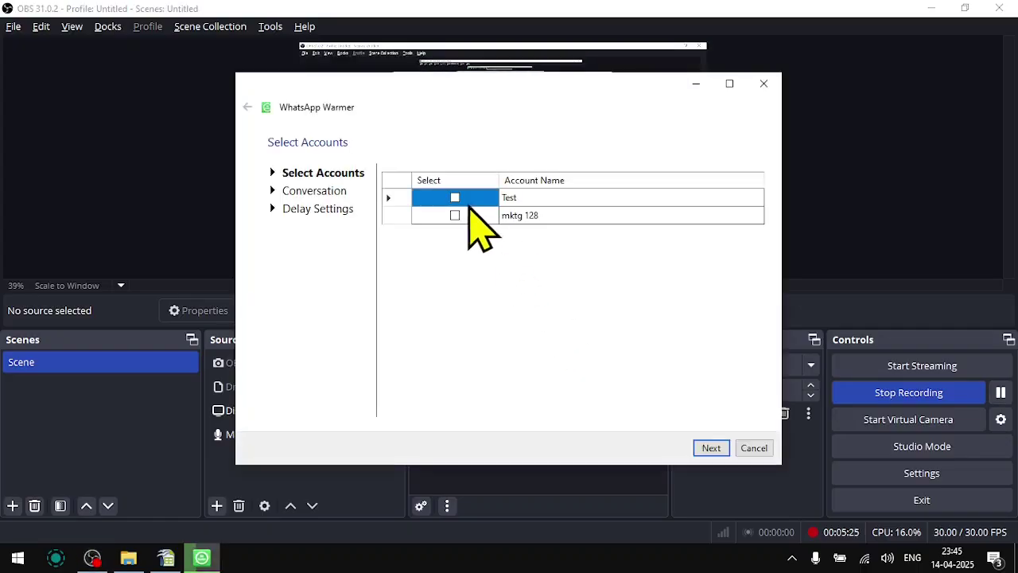
left_click(454, 215)
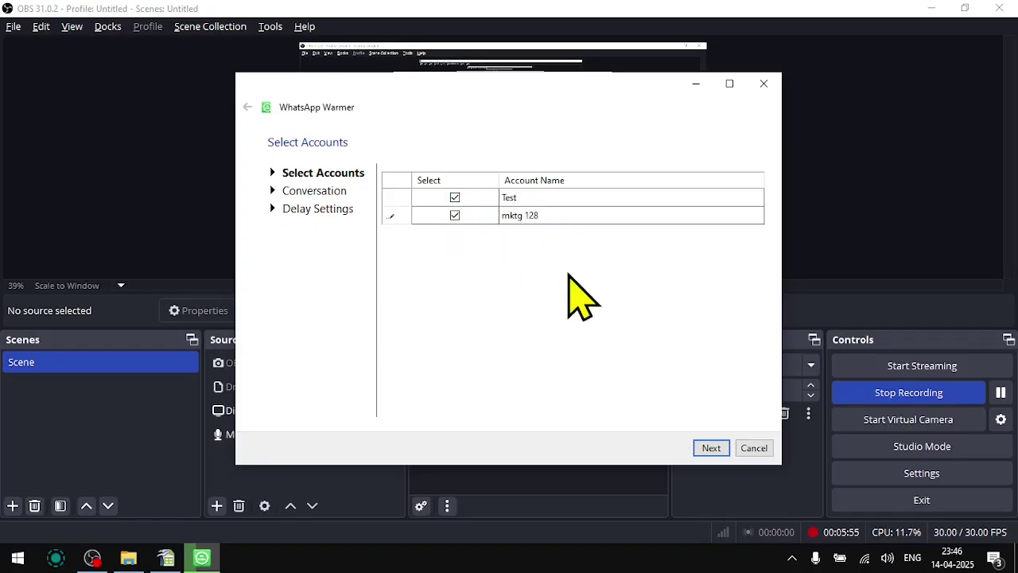
left_click(710, 448)
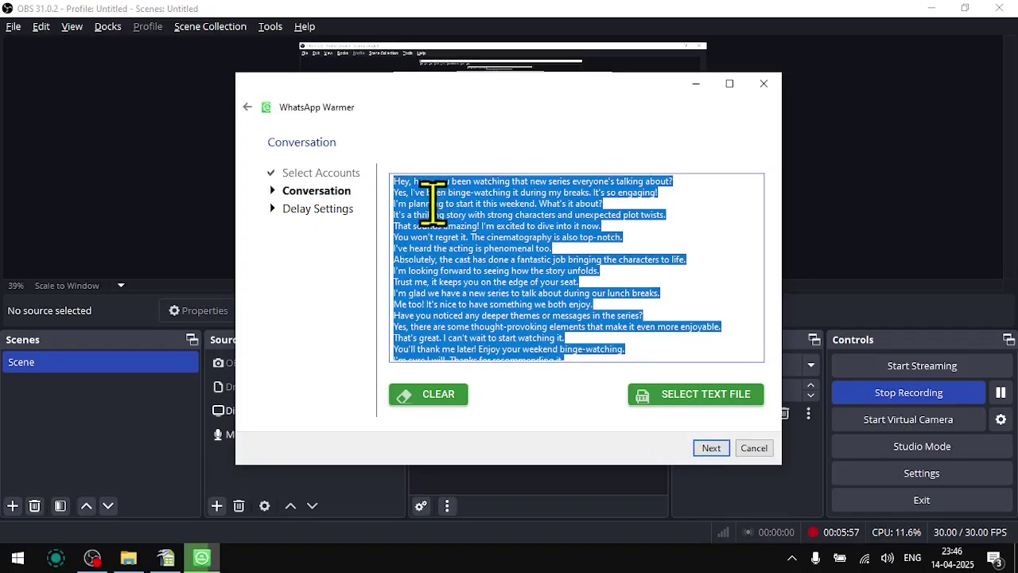
Step: Review the prefilled conversation lines for the WhatsApp Warmer and accept them as they are
left_click(434, 203)
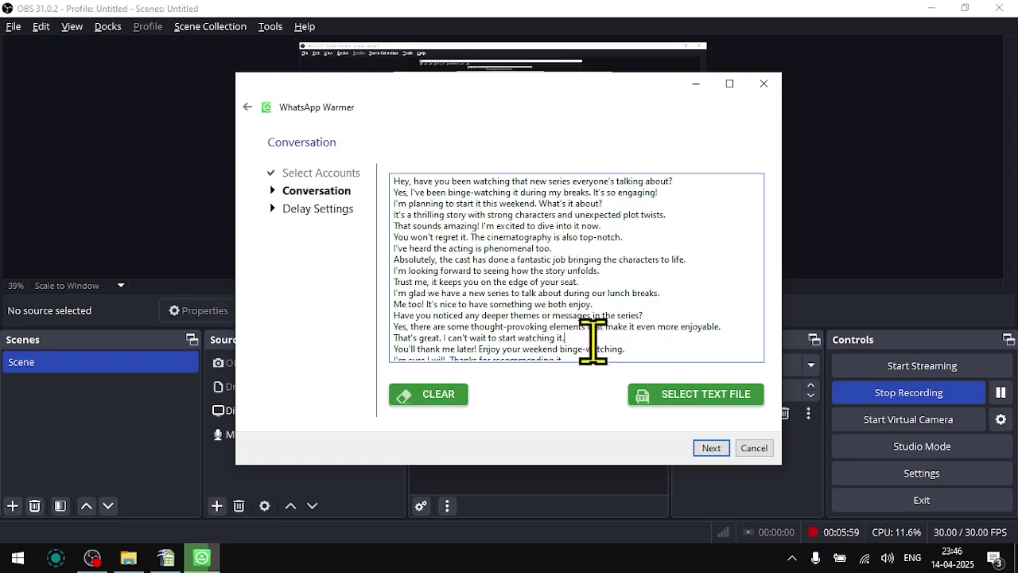
left_click_drag(591, 341, 565, 280)
left_click(437, 286)
left_click_drag(430, 195, 522, 302)
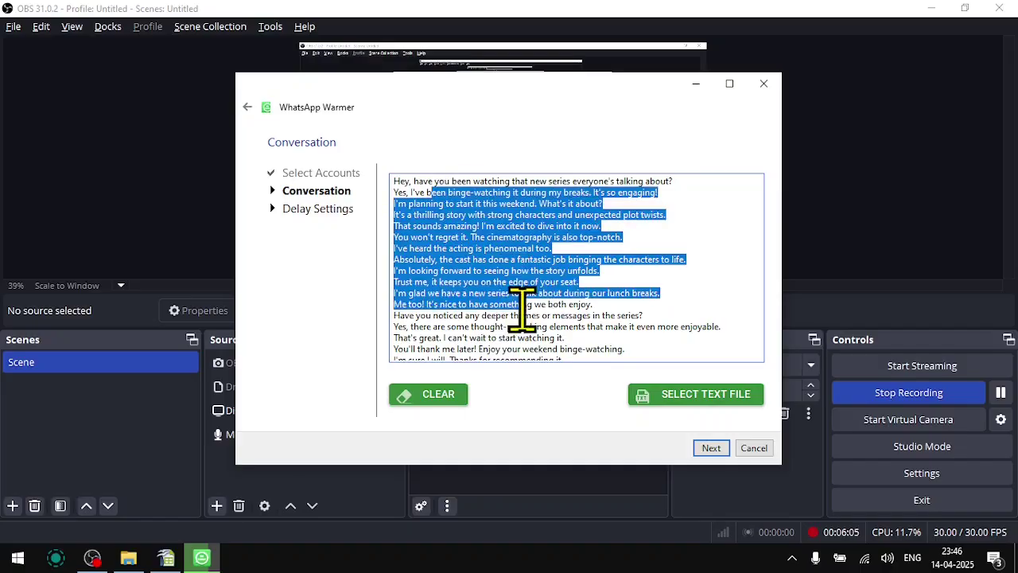
left_click(523, 303)
left_click(711, 448)
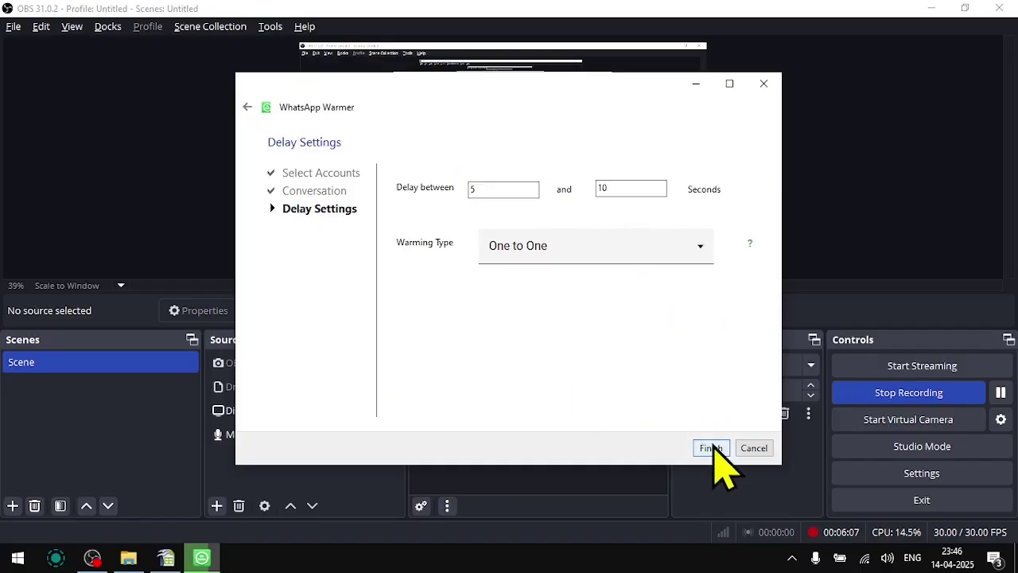
Step: Set the warmer's delay between 1 and 2 seconds with the warming type One to One and finish the setup
double_click(516, 196)
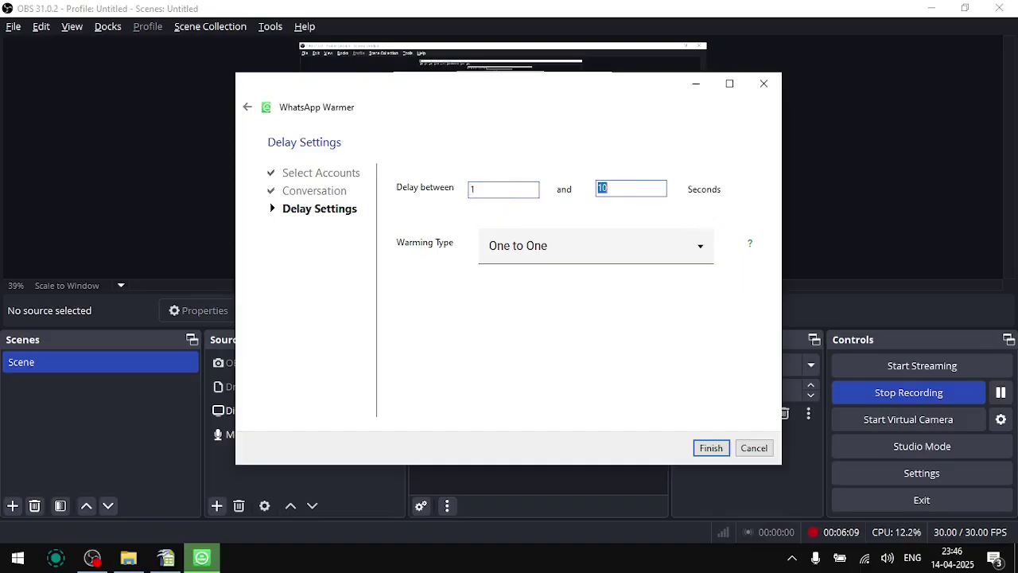
left_click(674, 247)
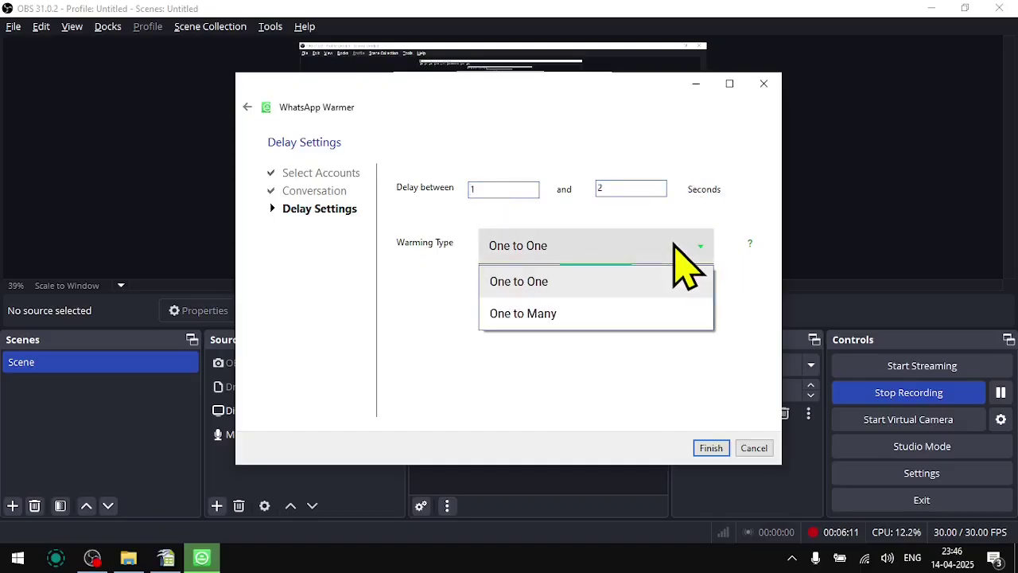
left_click(550, 285)
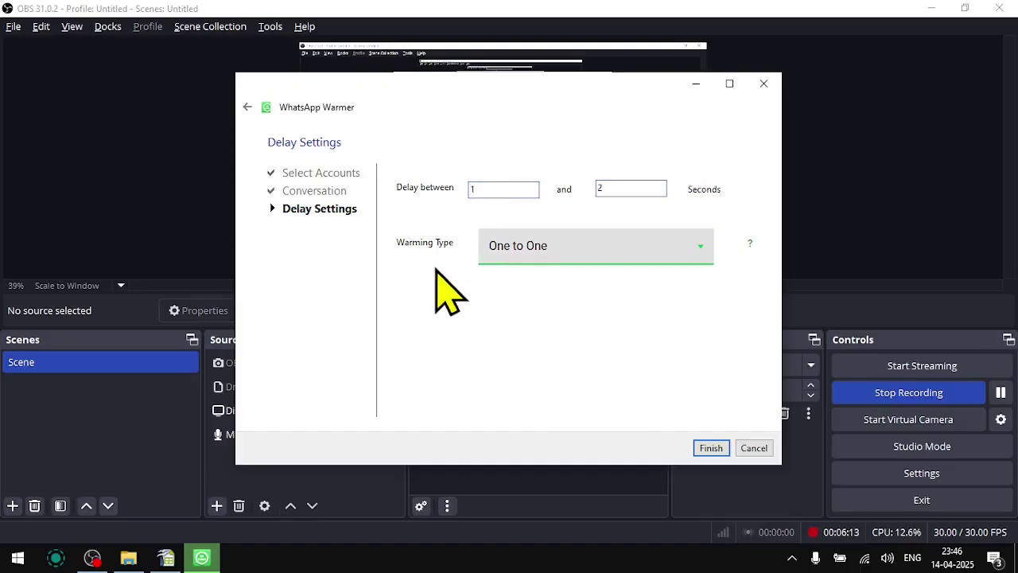
left_click(711, 450)
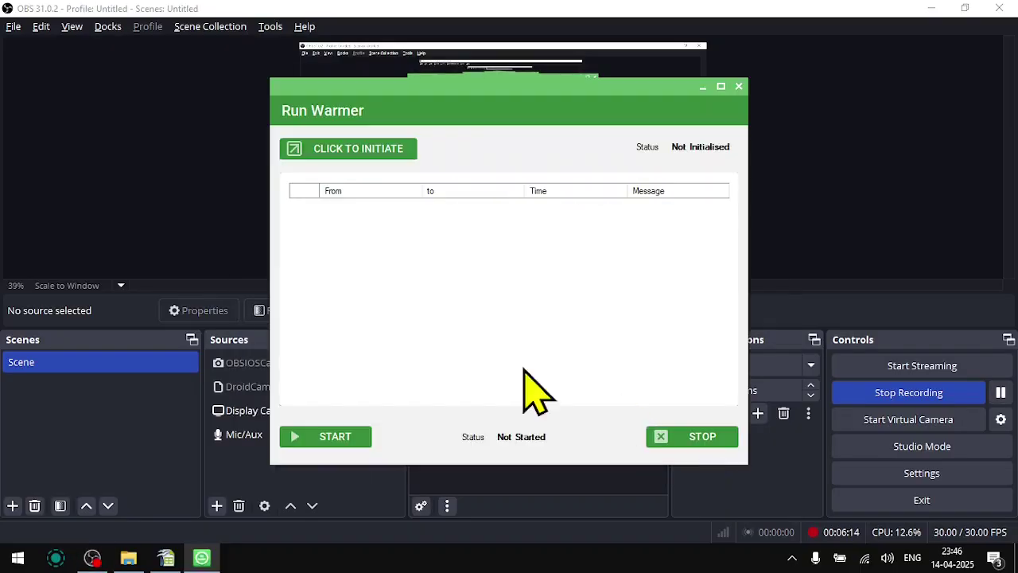
Step: Initiate the warmer's WhatsApp sessions, check the Test and mktg 128 accounts, and return to the Run Warmer window
left_click(380, 153)
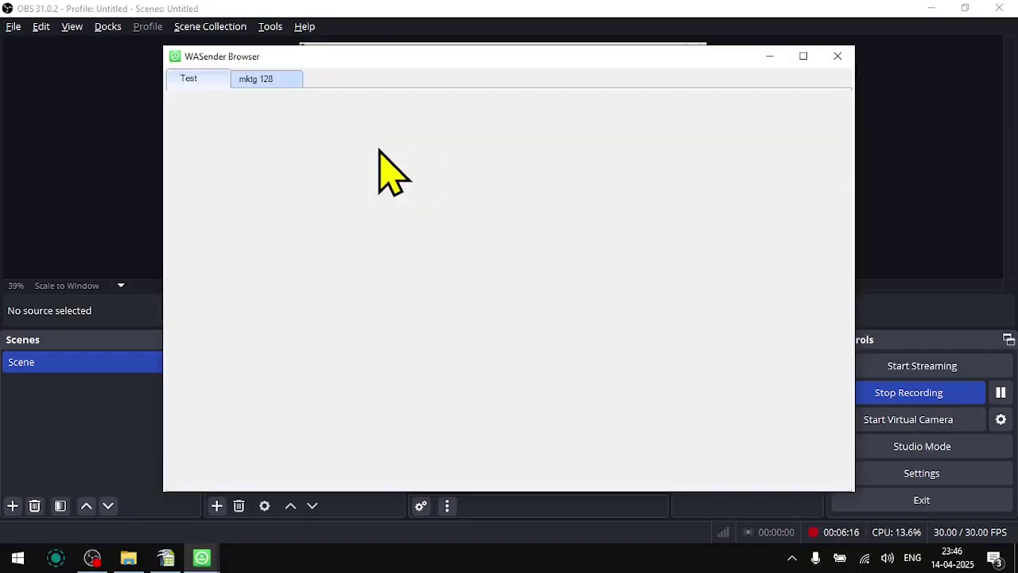
left_click(254, 80)
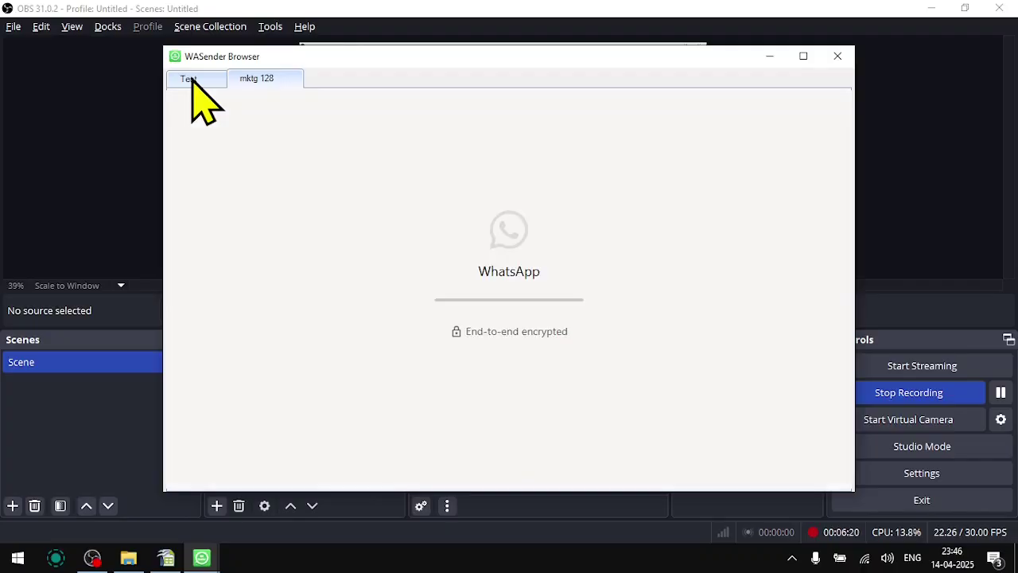
left_click(192, 80)
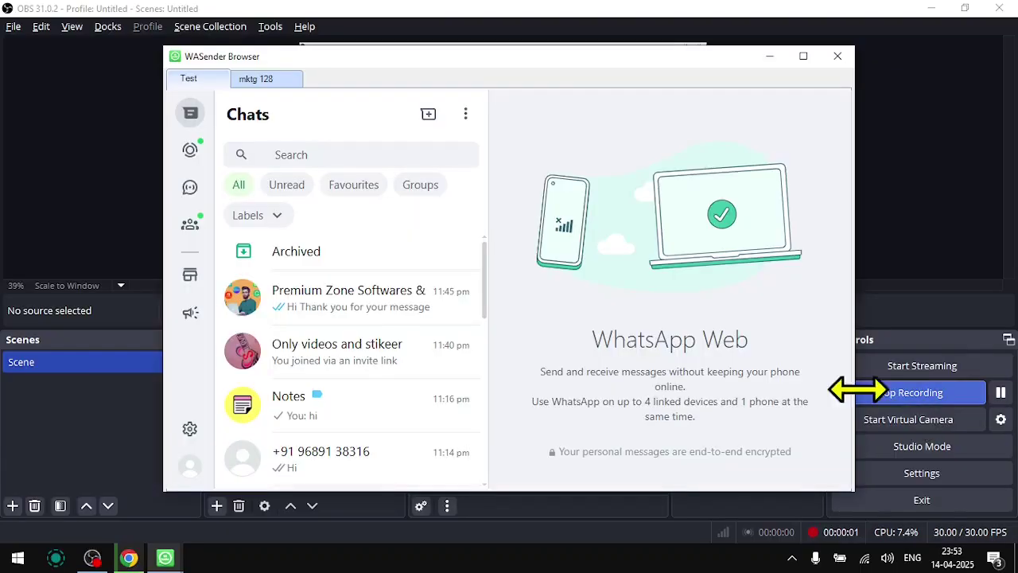
left_click(259, 80)
key("alt+Tab")
key("alt+Tab")
key("alt+Tab")
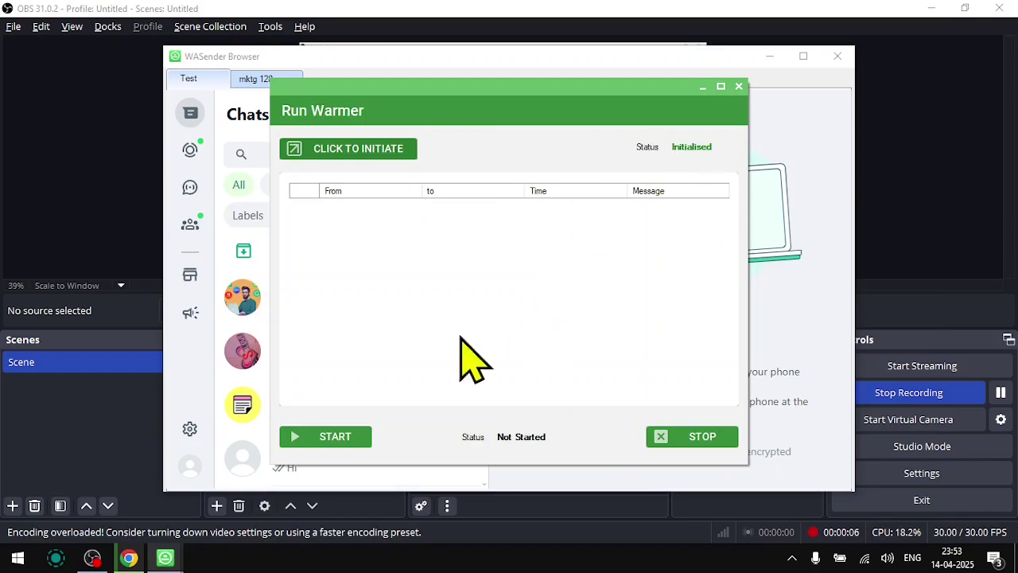
Step: Start the warmer and check its message log and the chats of the Test account
left_click(335, 436)
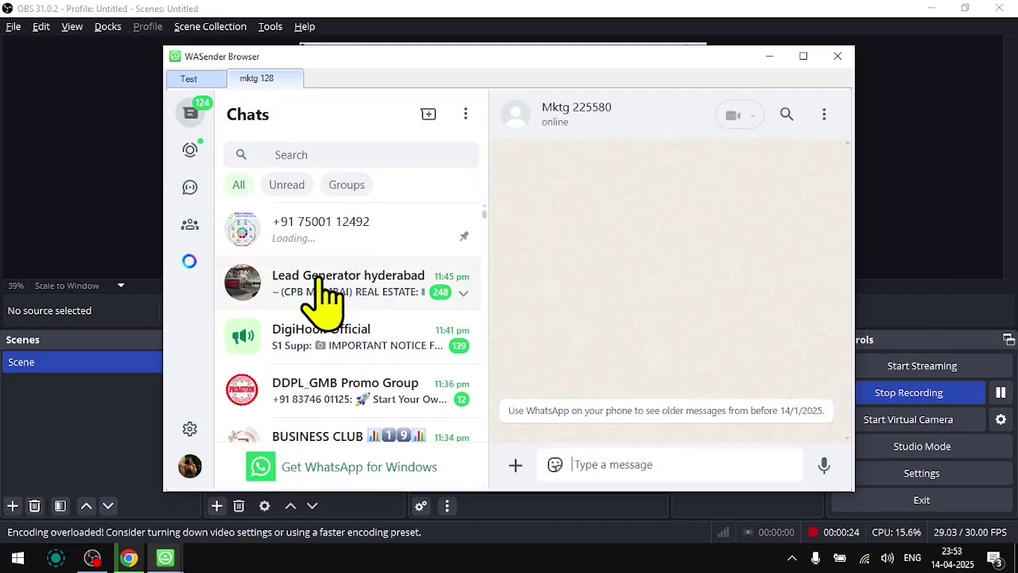
key("alt+Tab")
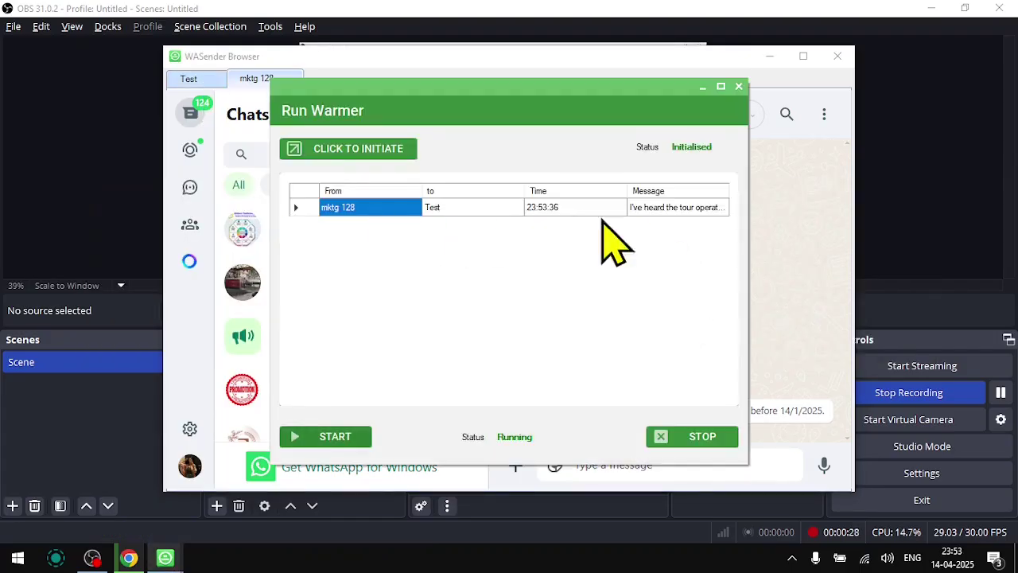
left_click(253, 159)
left_click(207, 77)
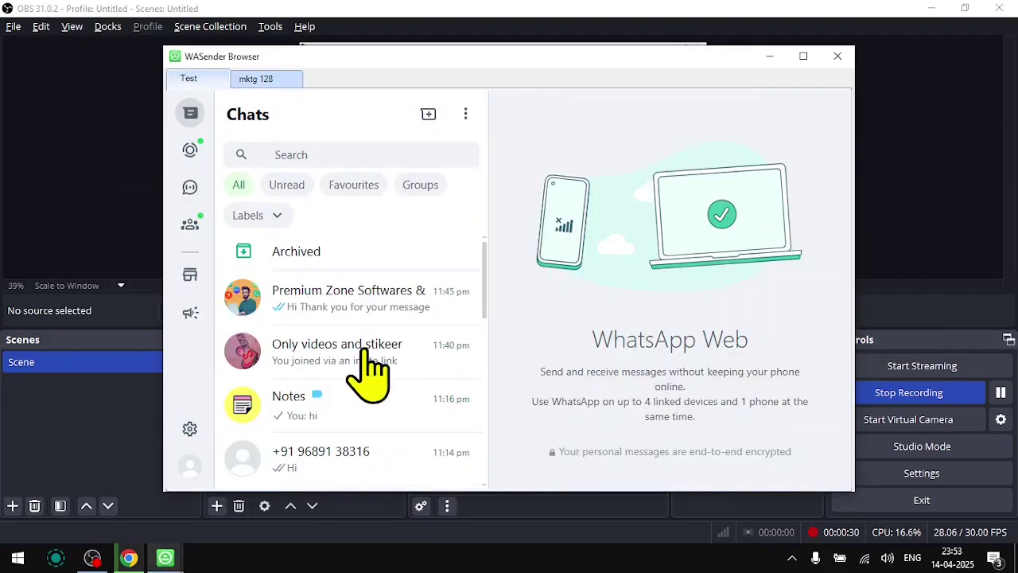
left_click(377, 311)
key("alt+Tab")
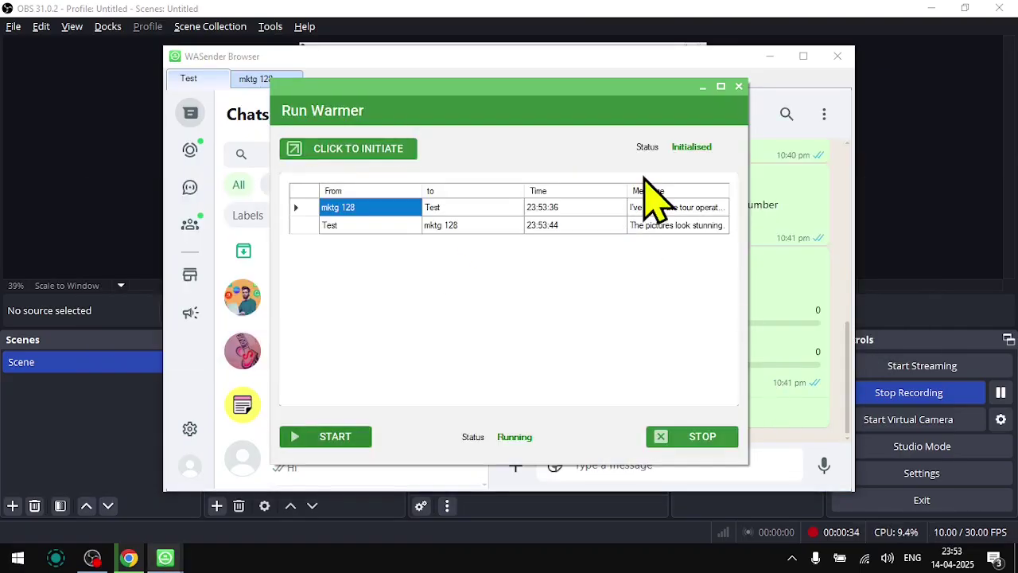
Step: Examine the warming messages exchanged between the Test and mktg 128 accounts in both accounts' chats
left_click(703, 86)
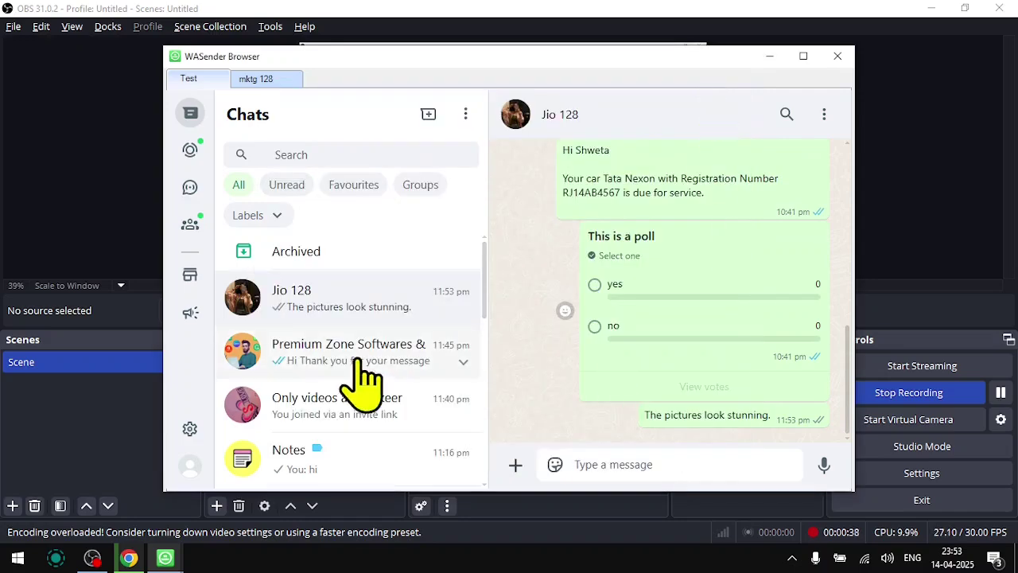
scroll(683, 406, "up", 1)
scroll(684, 413, "down", 1)
triple_click(689, 417)
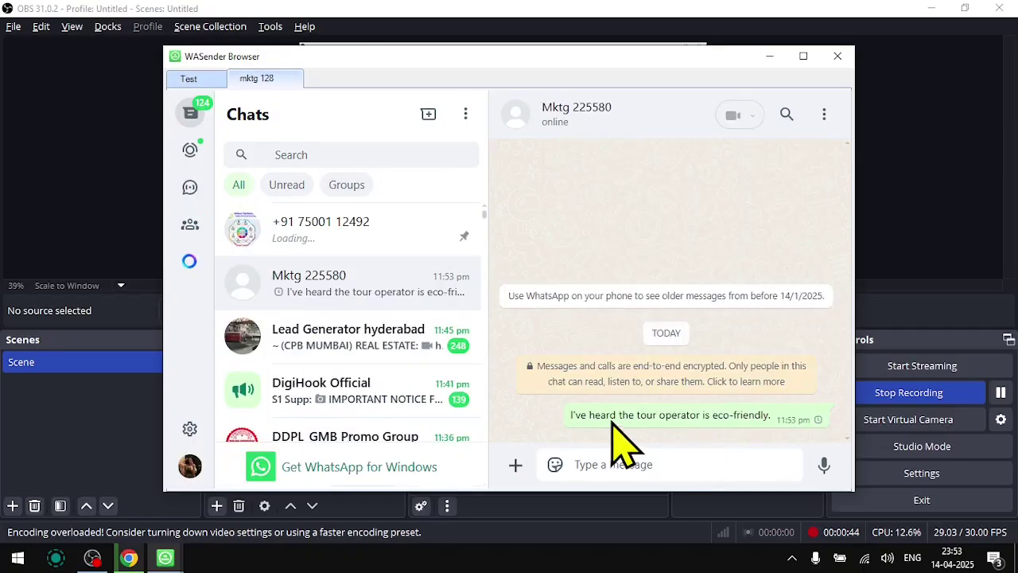
triple_click(612, 417)
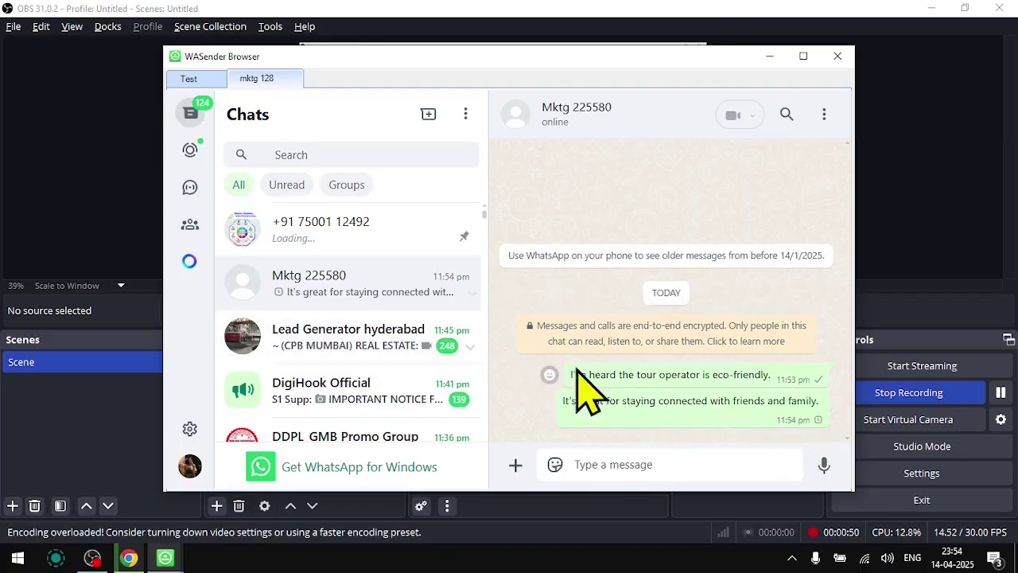
triple_click(619, 375)
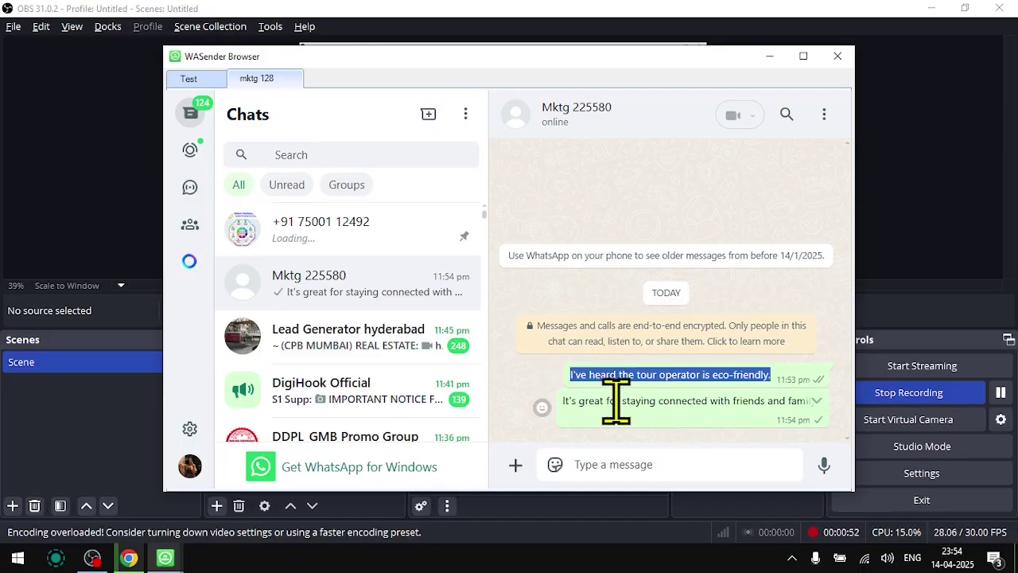
triple_click(617, 400)
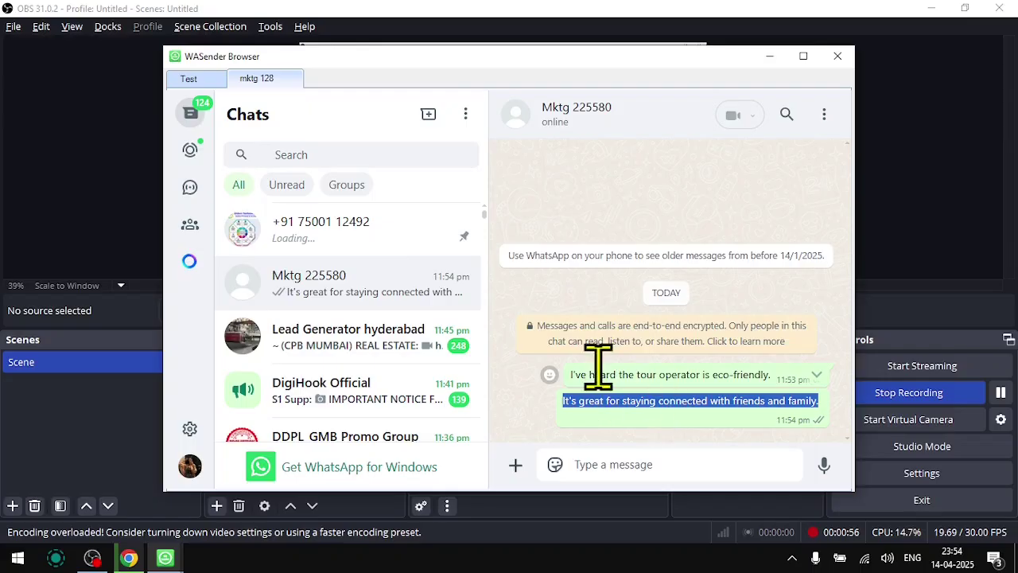
left_click(191, 78)
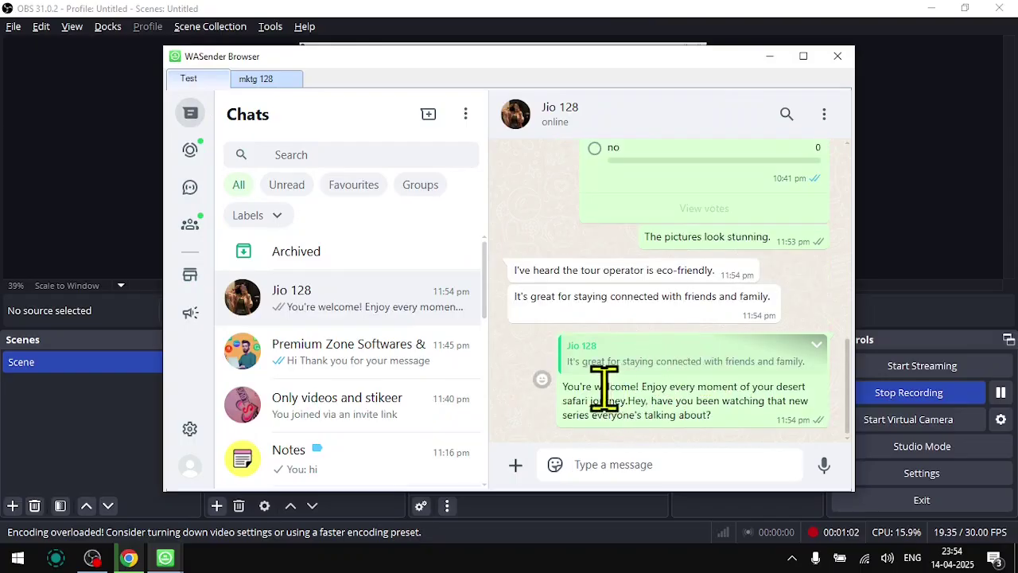
left_click_drag(602, 387, 733, 402)
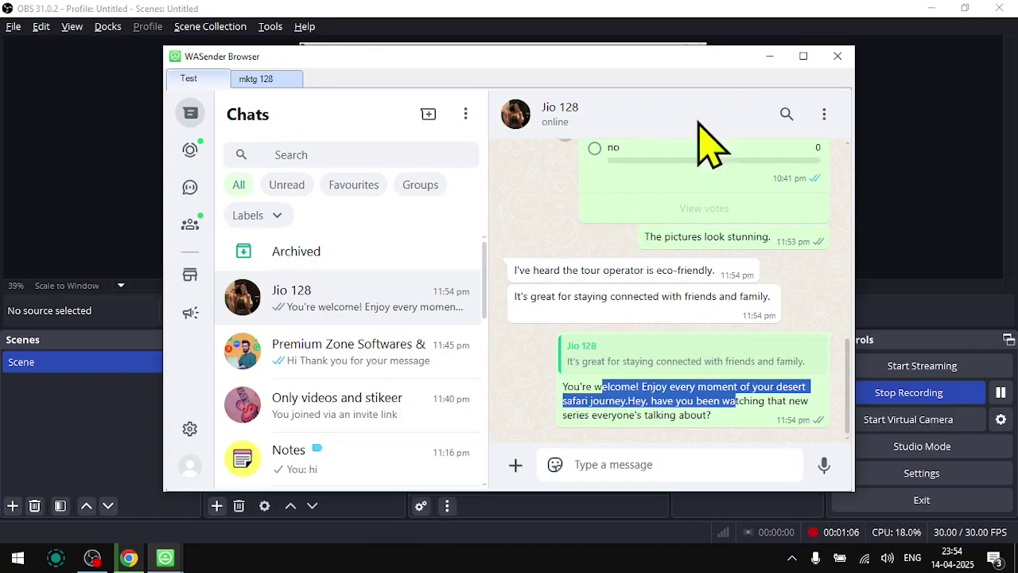
Step: Return to the Run Warmer window, stop the warmer and close the window
key("alt+Tab")
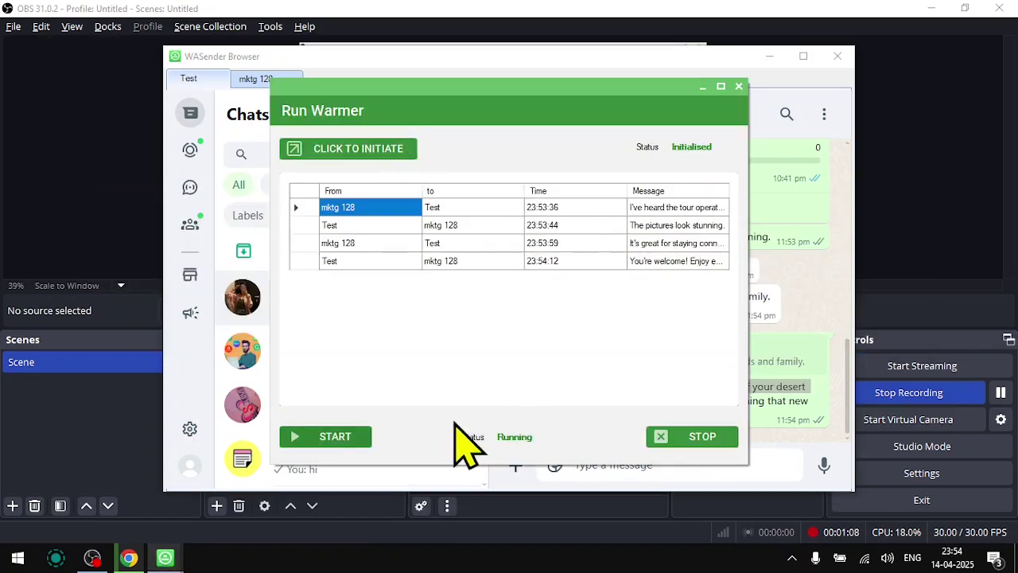
left_click(704, 439)
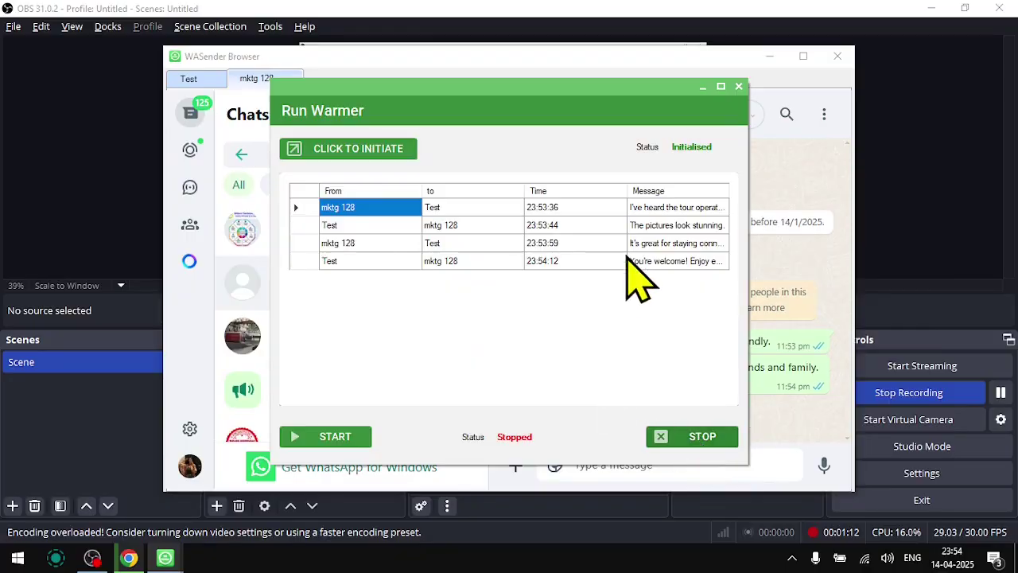
left_click(739, 86)
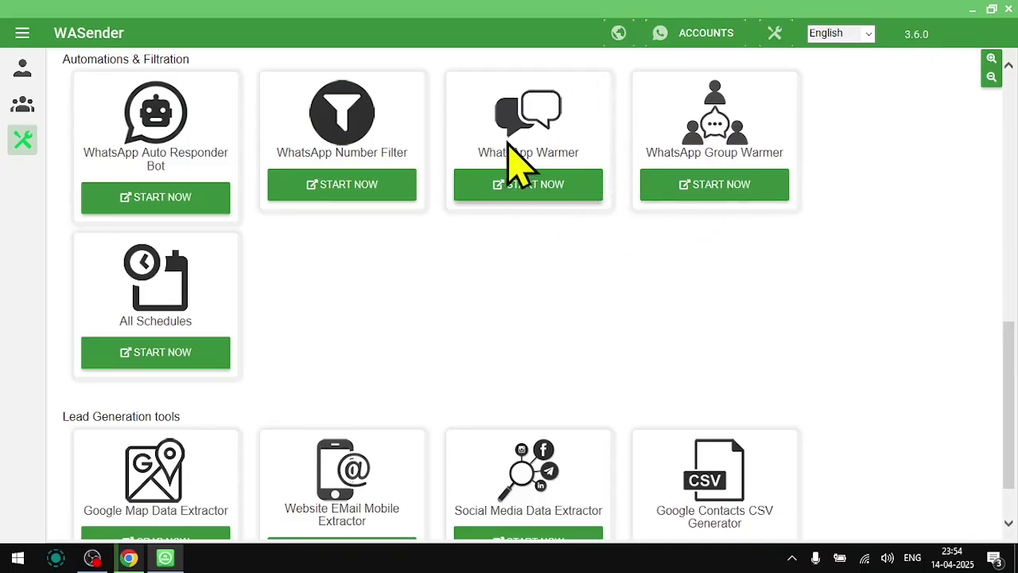
Step: View the WhatsApp Group Warmer account selection and the All Schedules list, closing each window
left_click(715, 191)
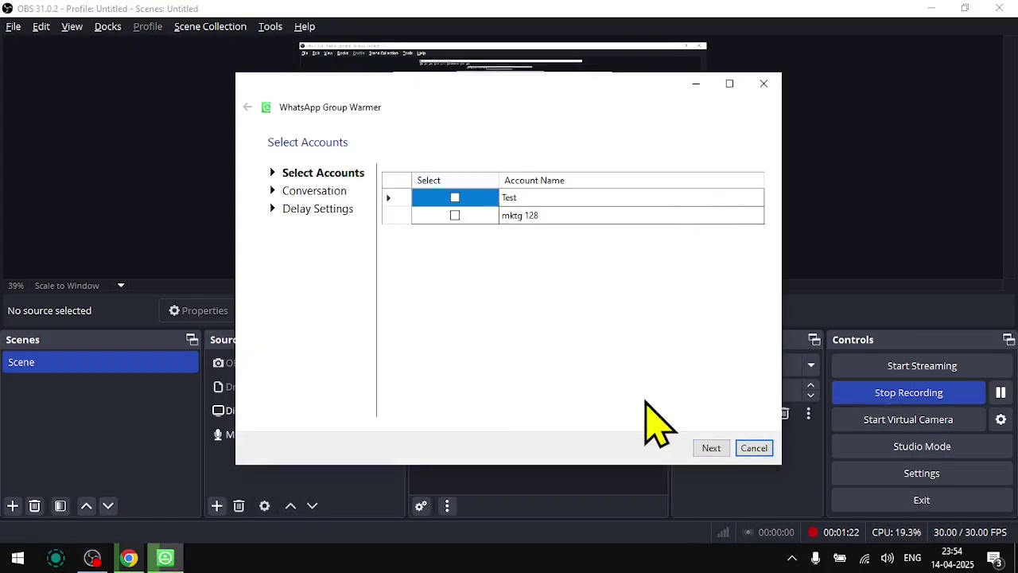
left_click(765, 84)
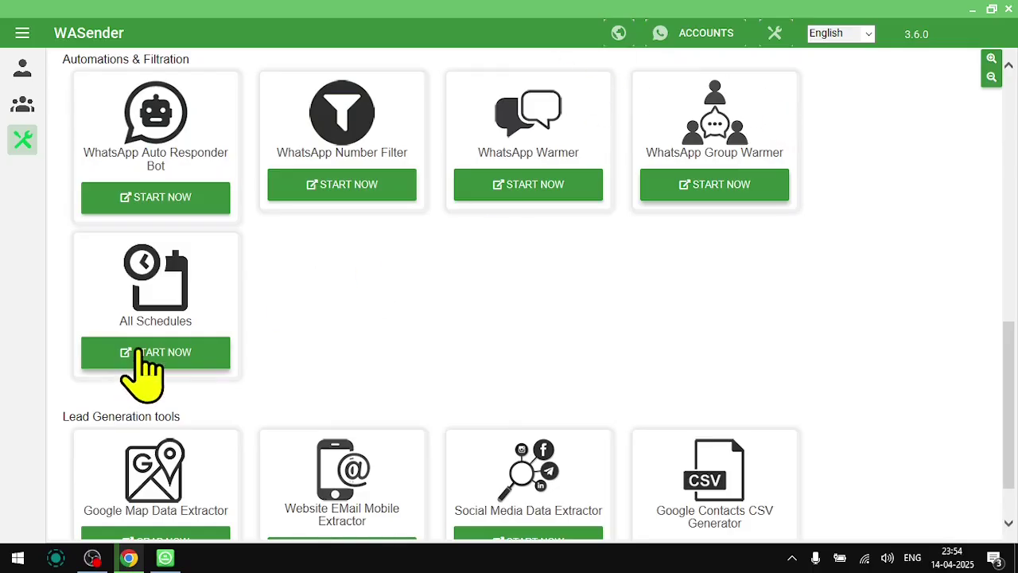
left_click(133, 352)
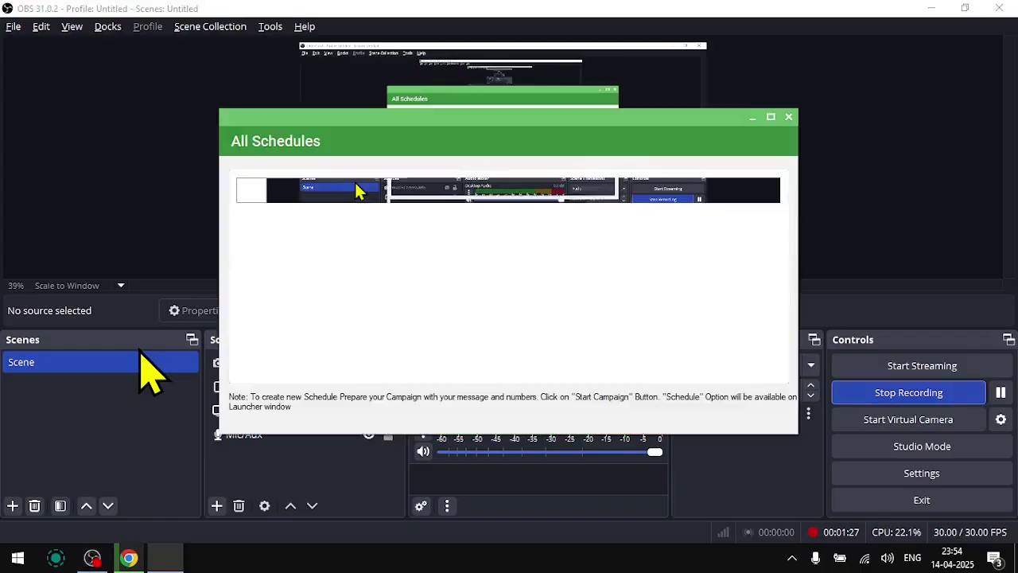
left_click(789, 117)
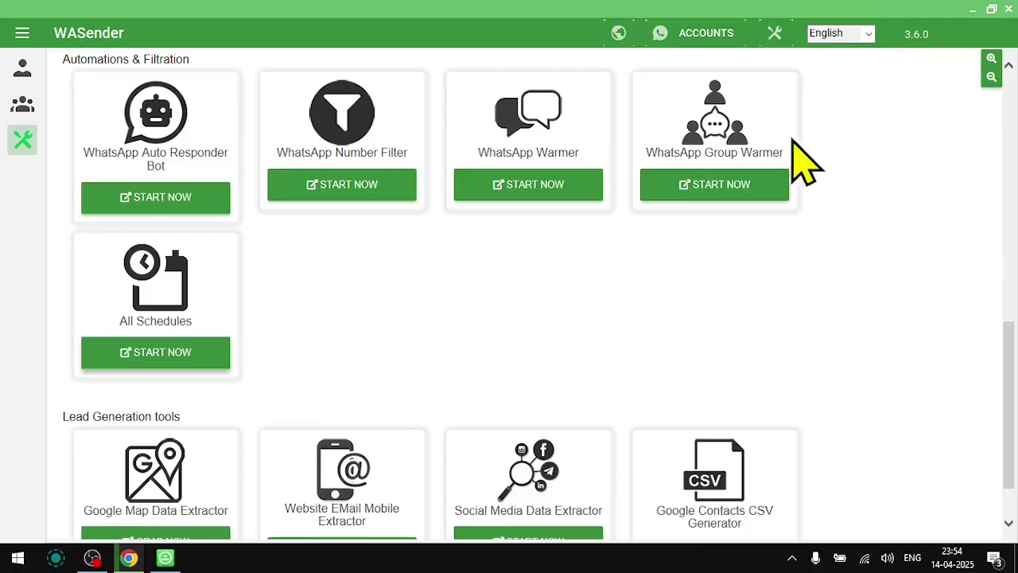
Step: From the single-contact message campaign's launch window, view the Schedule Campaign options, including the schedule date and time
left_click(23, 71)
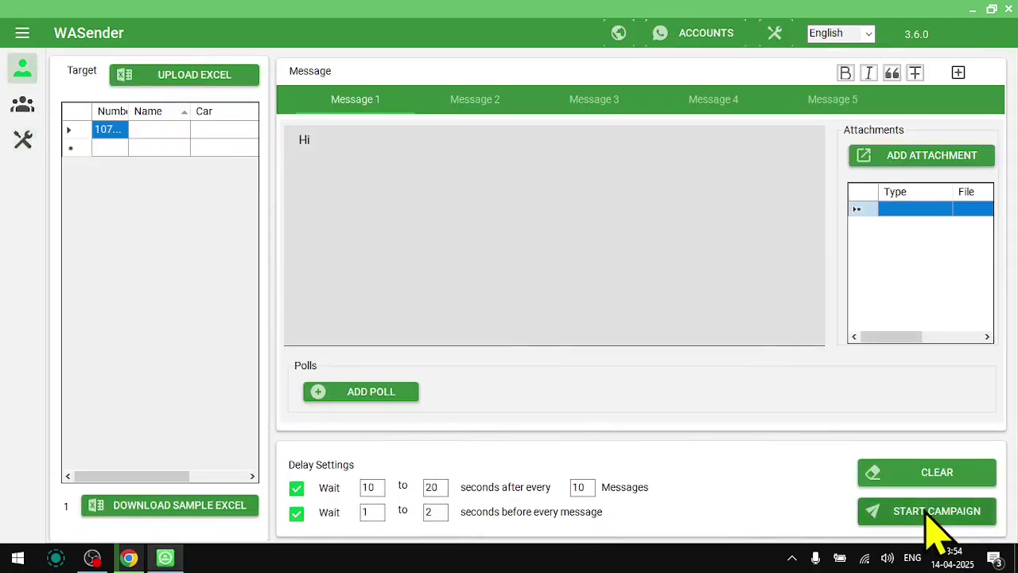
left_click(912, 516)
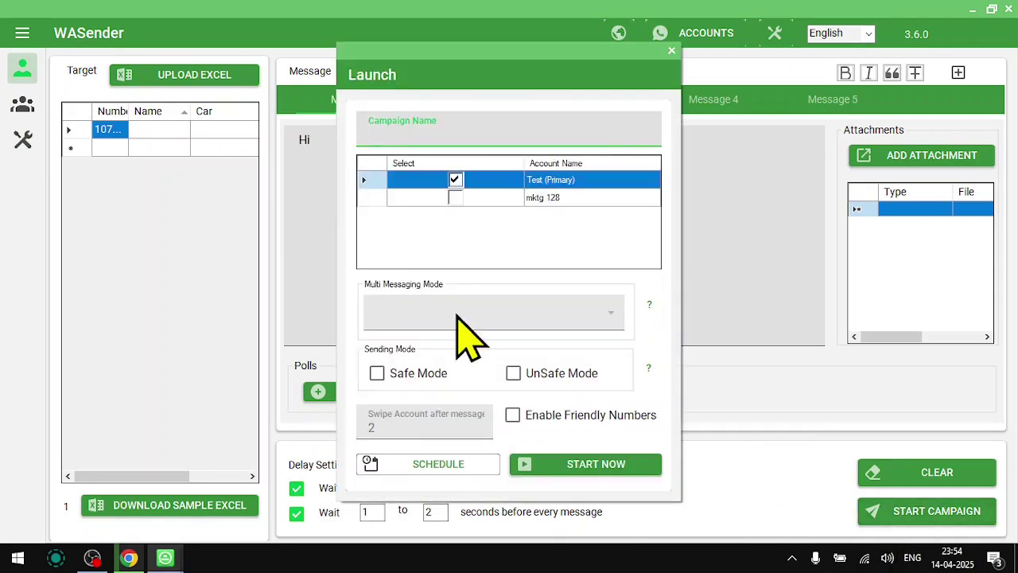
left_click(422, 466)
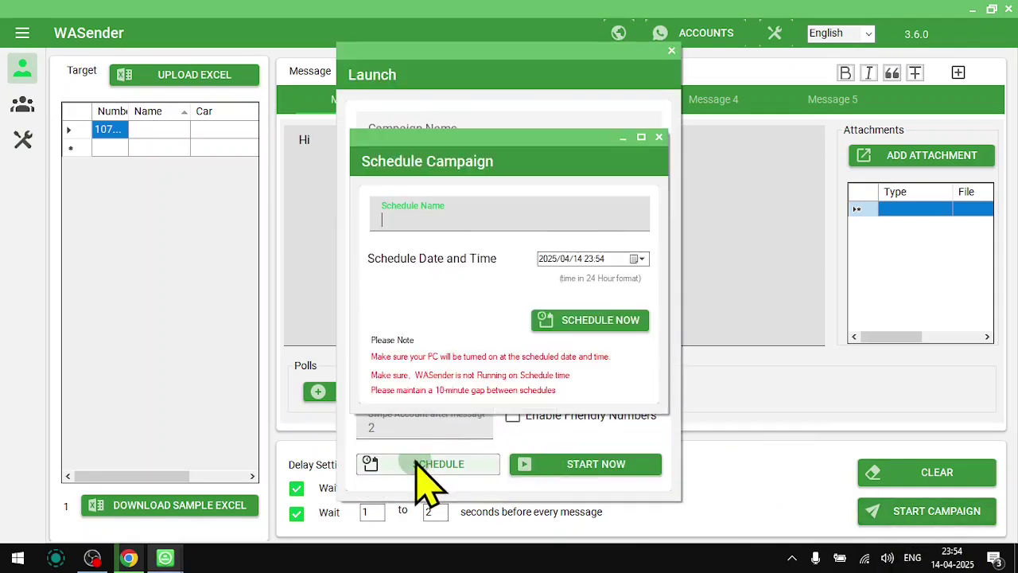
left_click(599, 259)
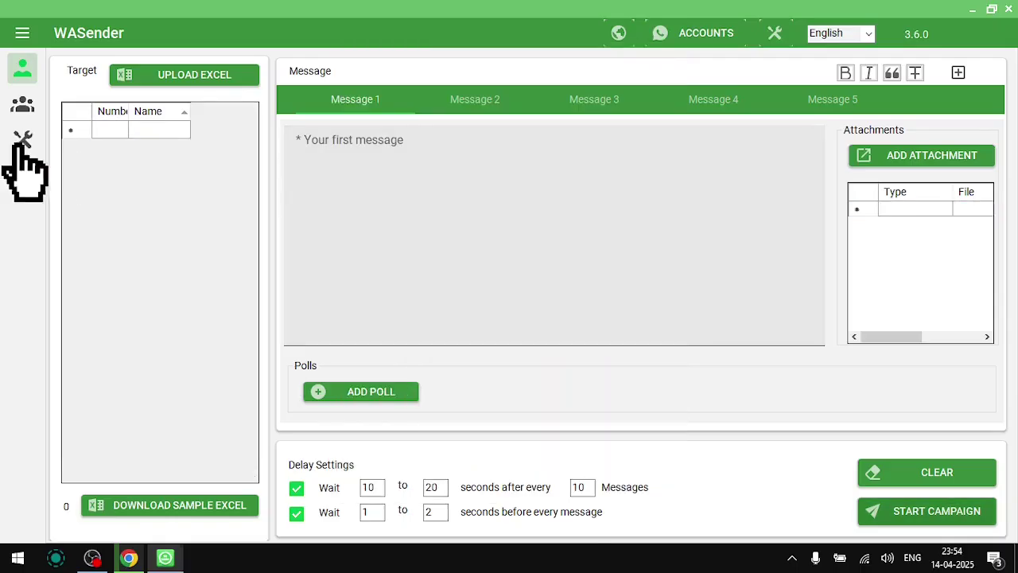
Step: Return to the tools page, check the All Schedules list and close it
left_click(22, 141)
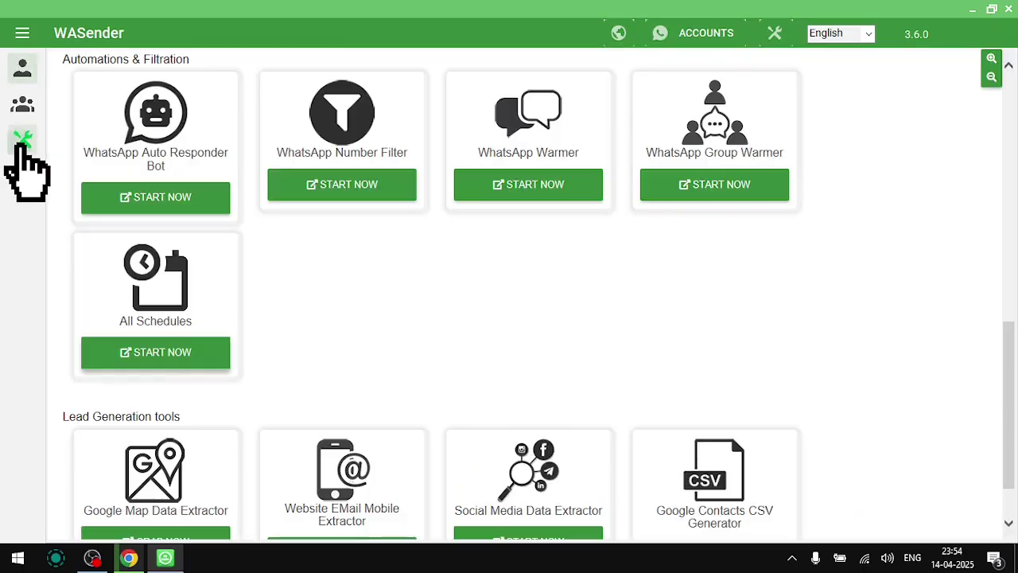
left_click(145, 351)
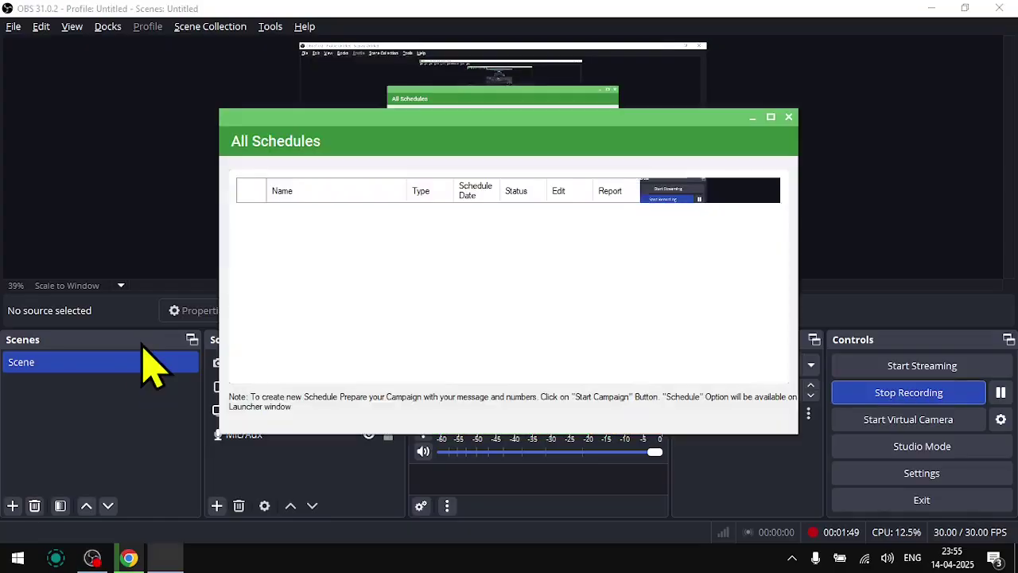
left_click(788, 117)
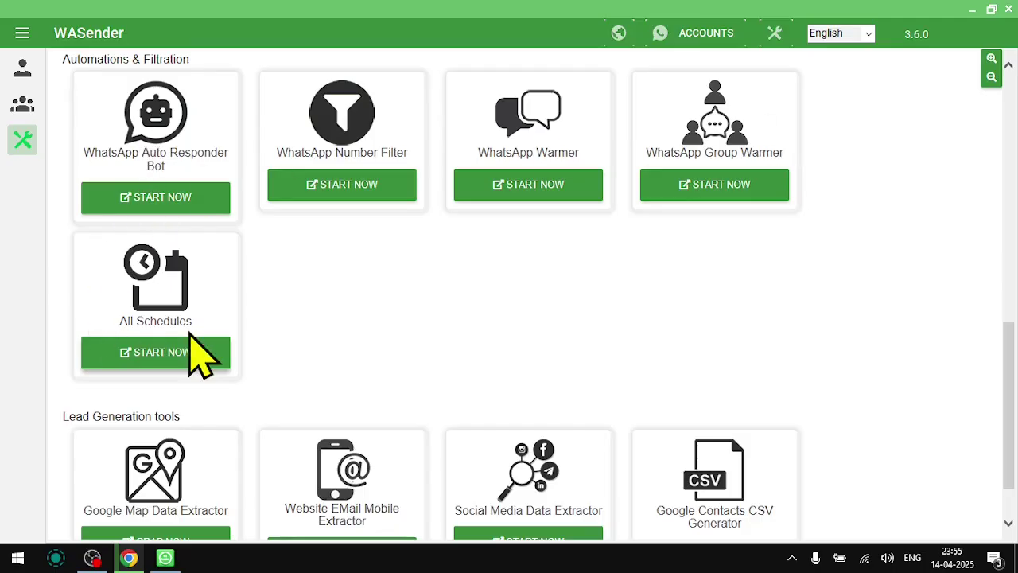
Step: Open the Google Map Data Extractor, view its search term window and close that window
scroll(190, 334, "down", 2)
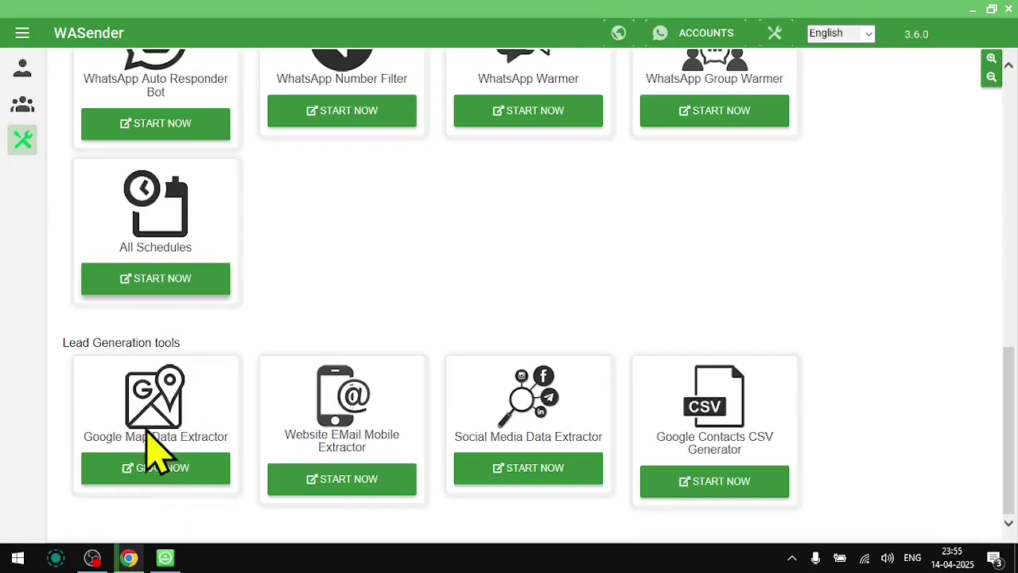
double_click(99, 436)
left_click(204, 430)
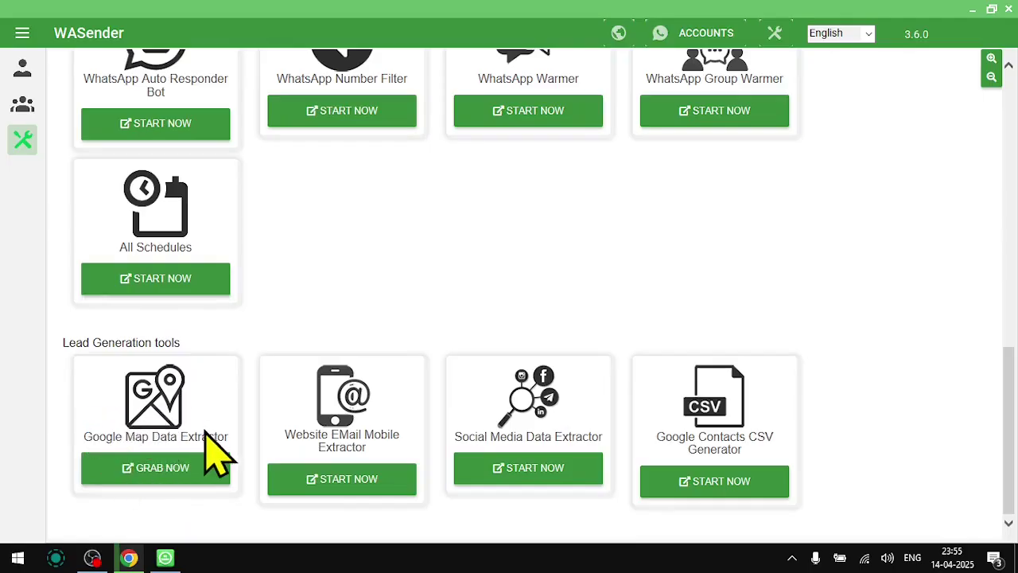
left_click(147, 476)
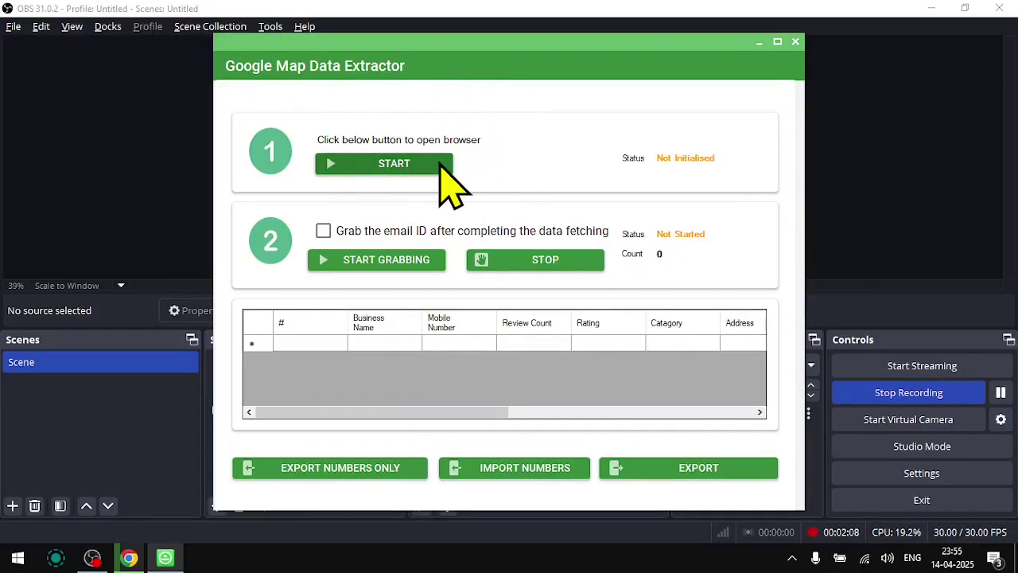
left_click(440, 167)
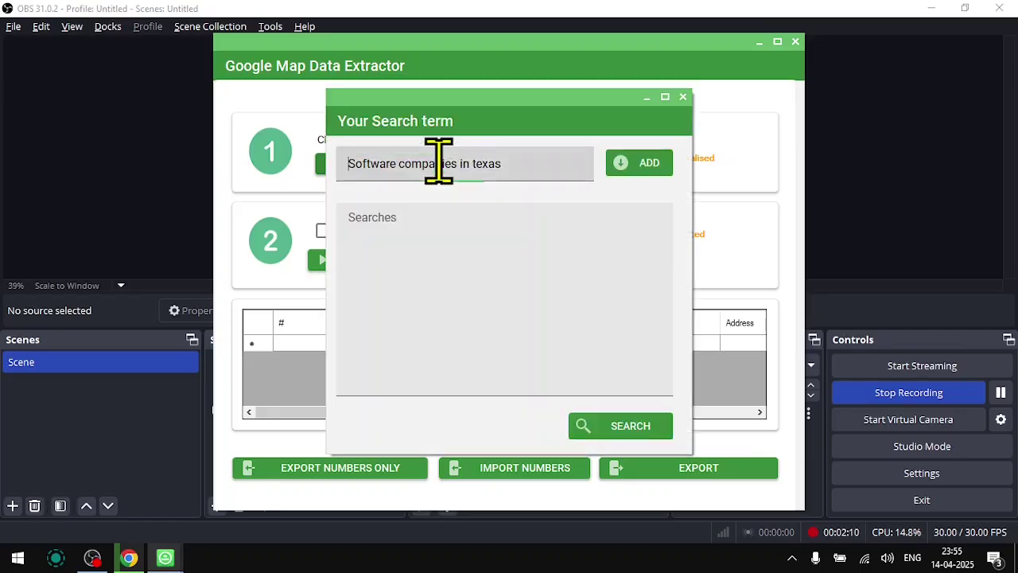
left_click_drag(479, 104, 436, 119)
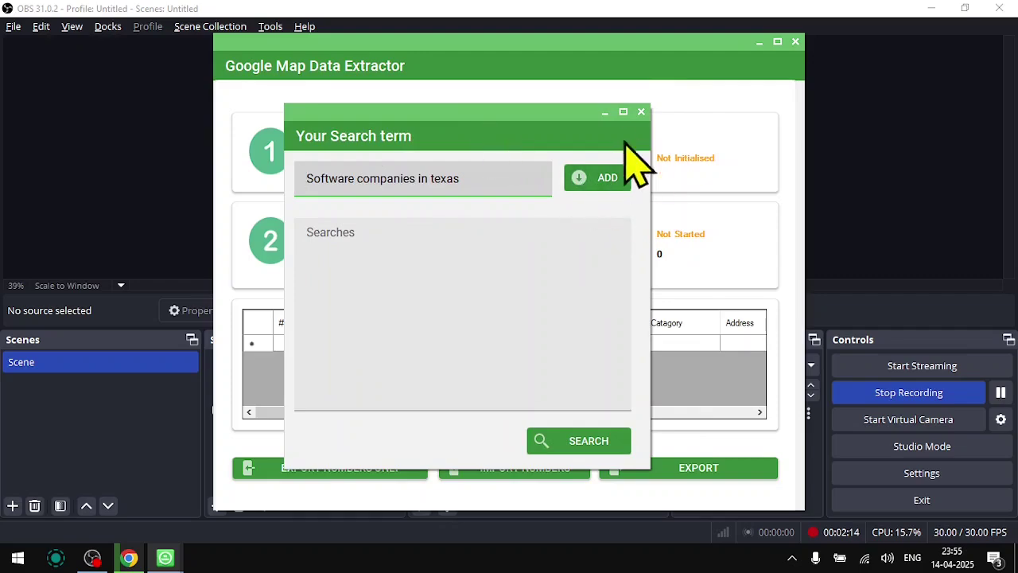
left_click(641, 112)
Step: Start the extractor's browser with "doctors in delhi" added as the search term
left_click(385, 165)
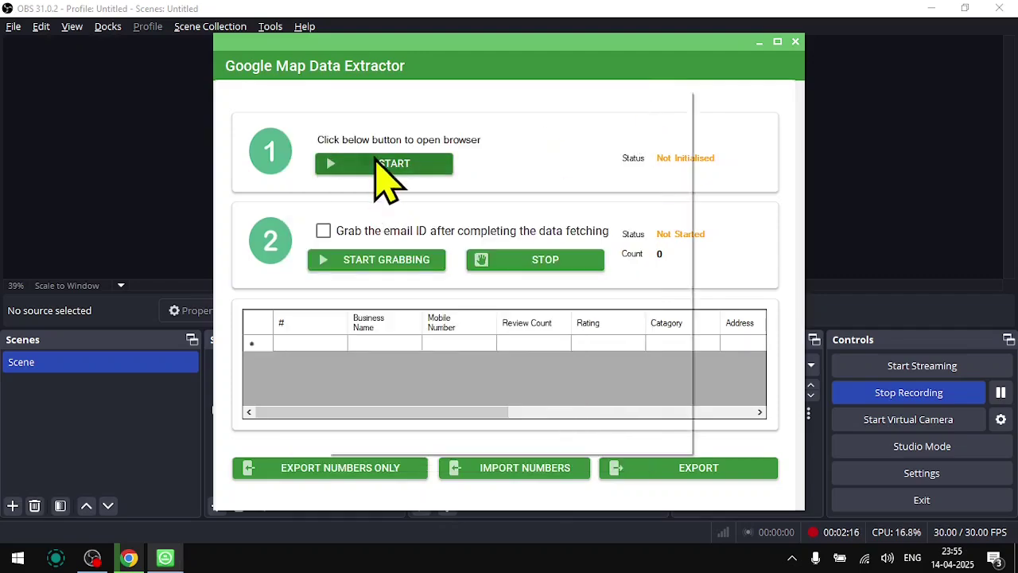
left_click_drag(370, 165, 518, 166)
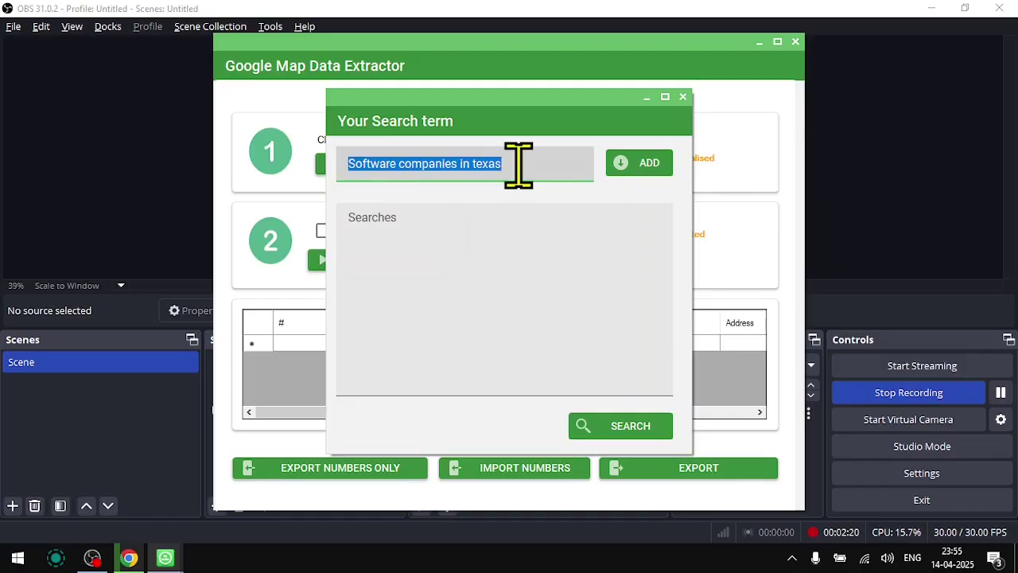
type("doctors in delhi")
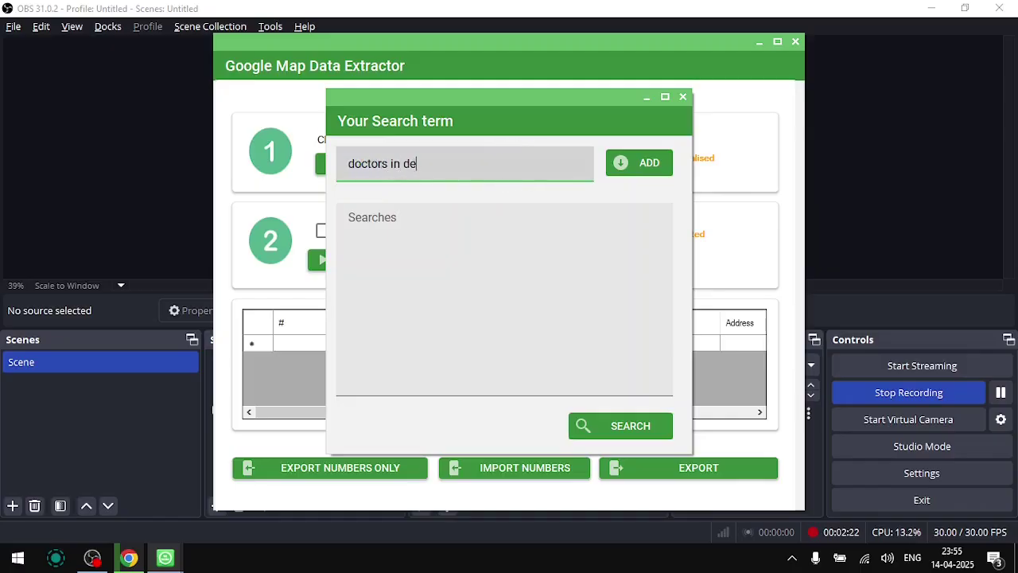
left_click(641, 165)
left_click(622, 430)
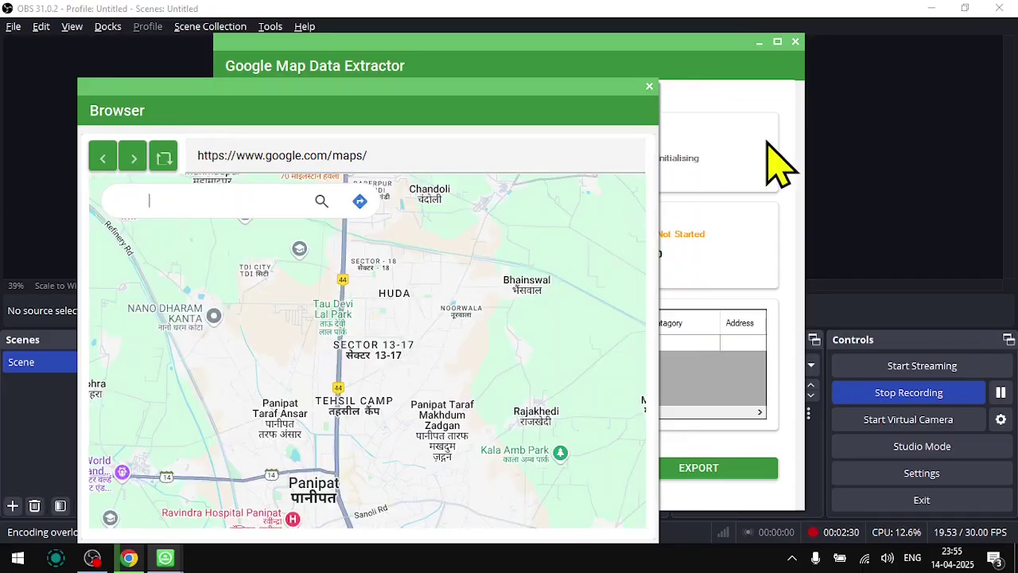
Step: Move the extractor window beside the map browser and start grabbing the business data
left_click(711, 198)
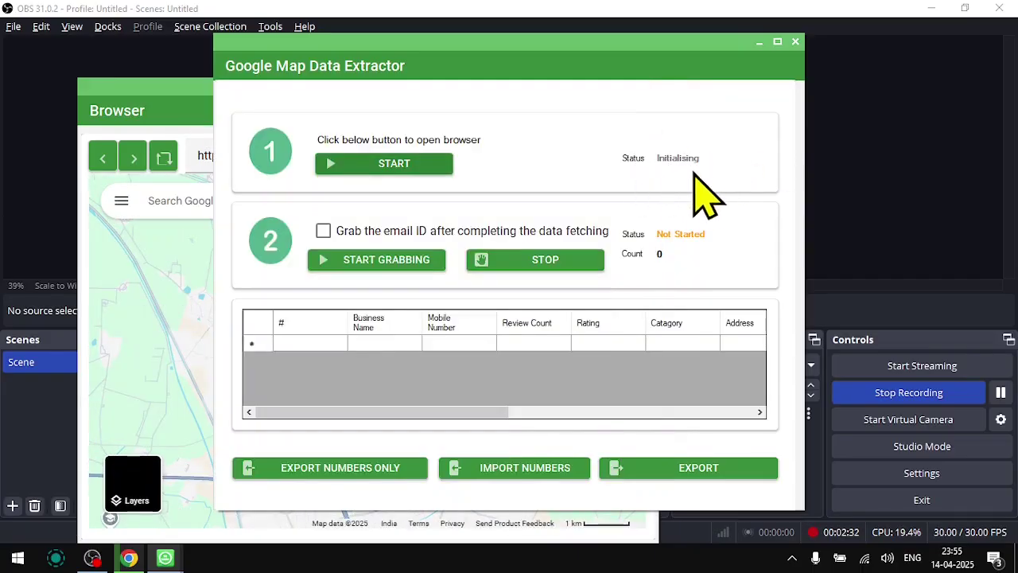
left_click_drag(550, 51, 771, 52)
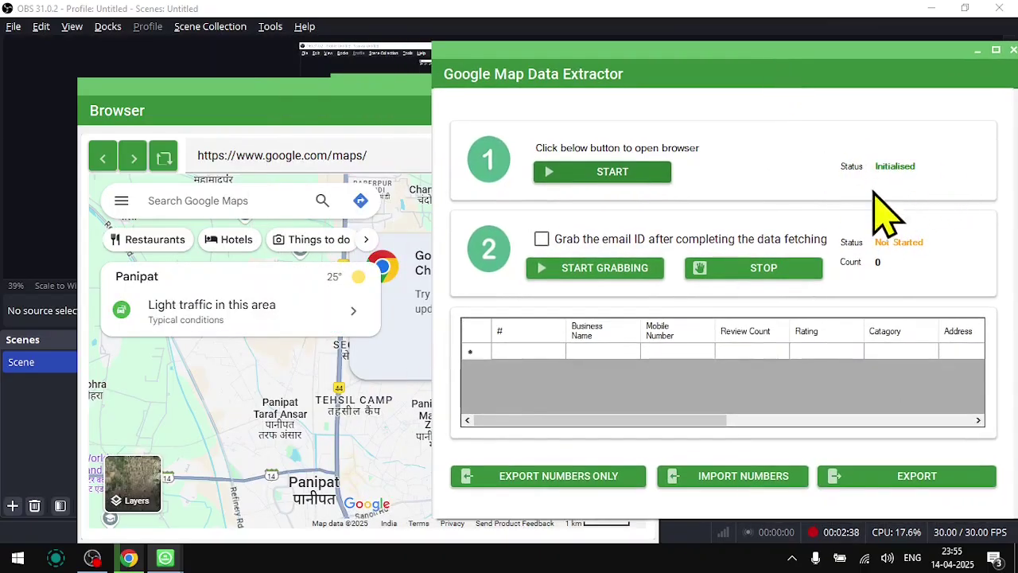
left_click(585, 270)
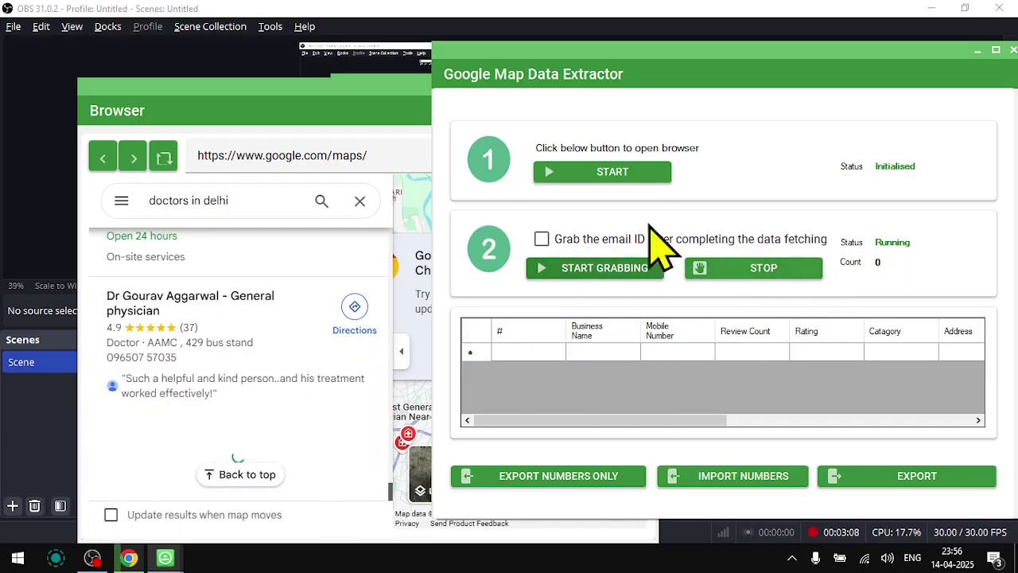
Step: Stop the data grabbing and close the Google Map Data Extractor
left_click(780, 270)
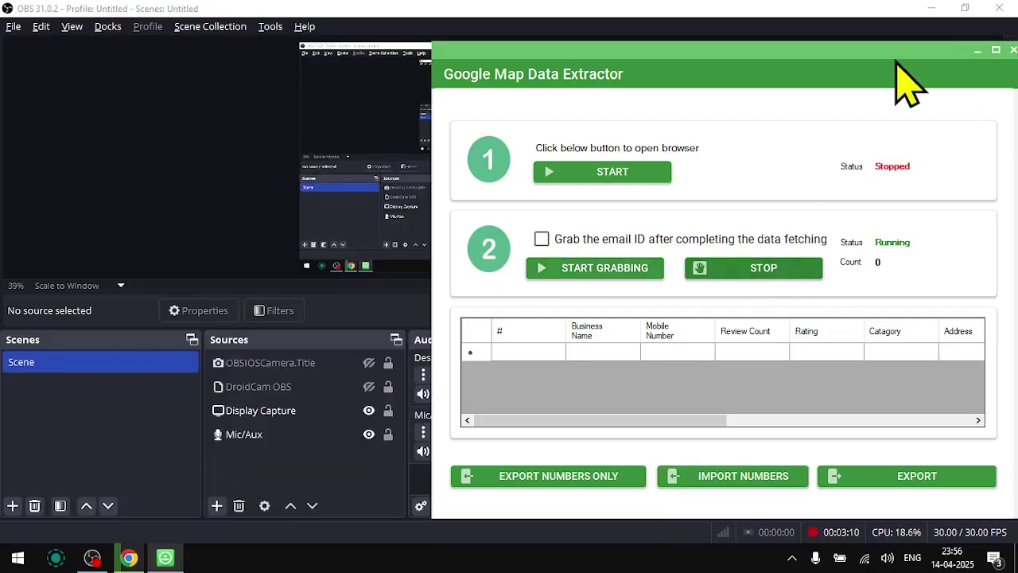
left_click_drag(905, 83, 546, 80)
left_click(681, 51)
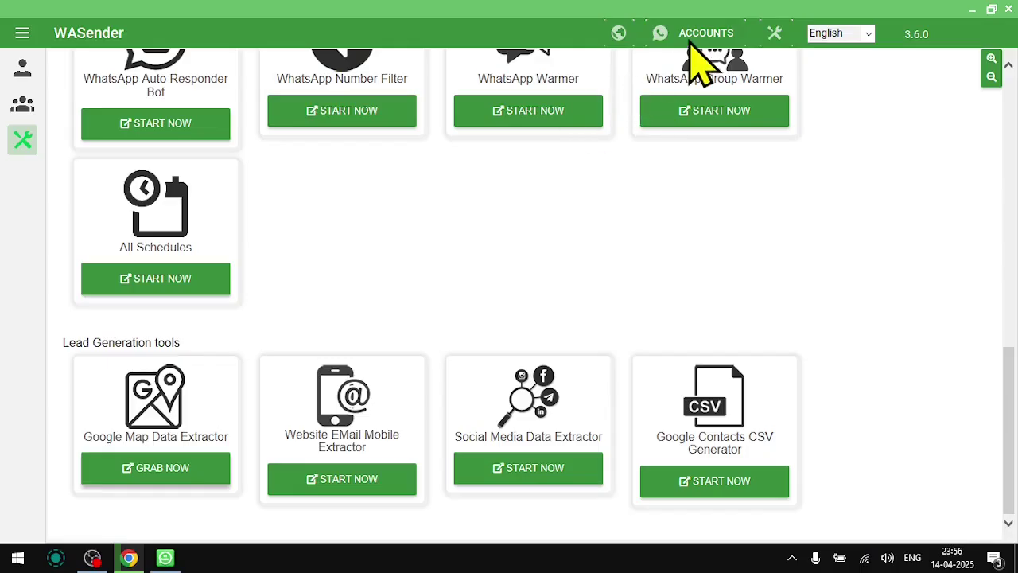
Step: In the general settings, set the Google Map Extractor's UI to Old Classic UI and save it
left_click(776, 34)
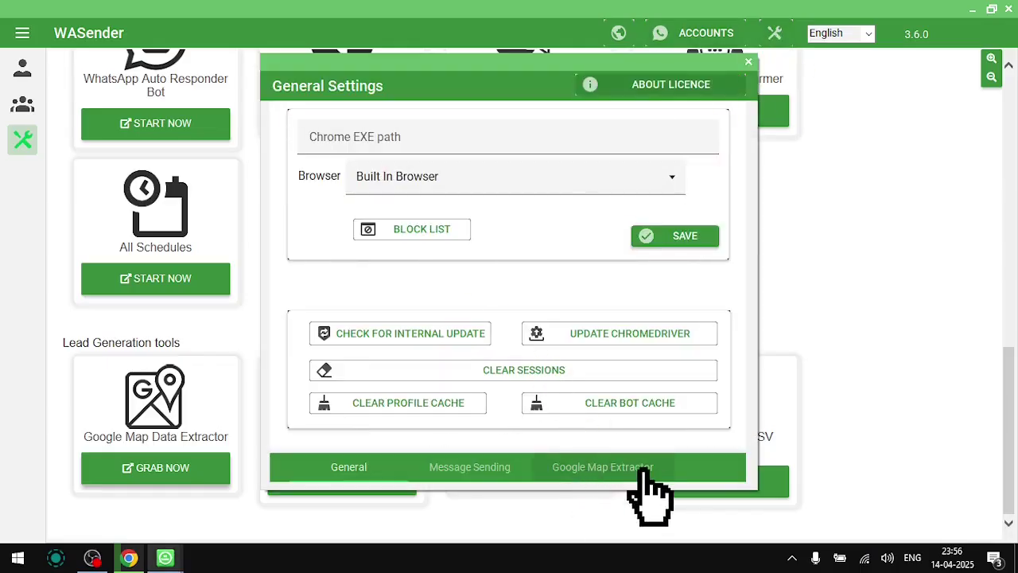
left_click(620, 475)
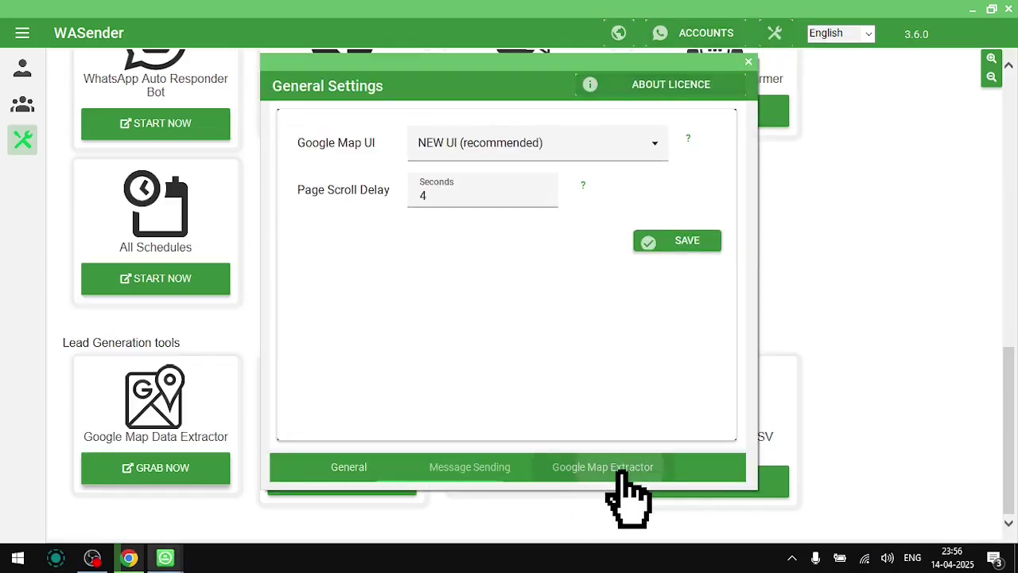
left_click(476, 145)
left_click(466, 211)
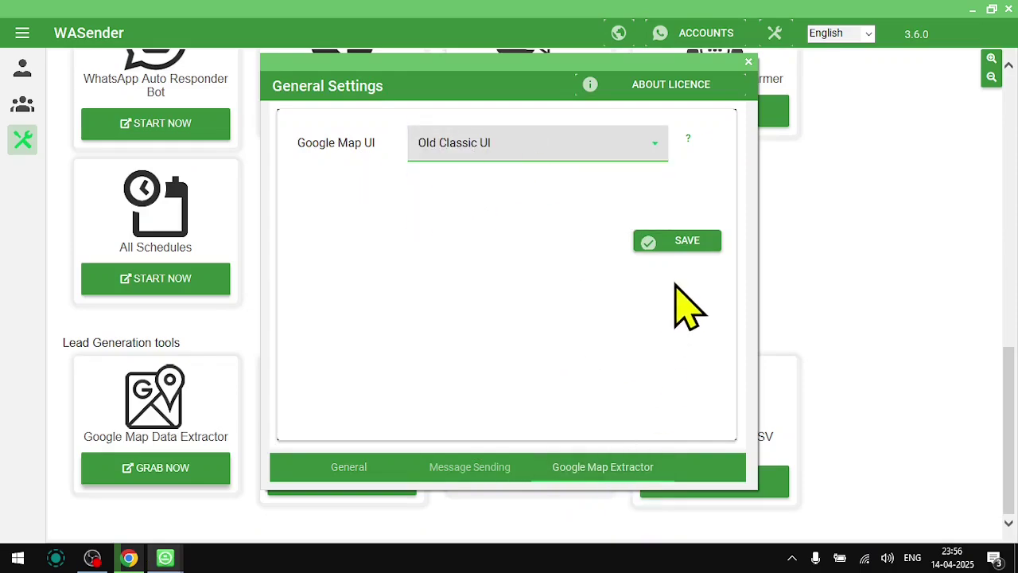
left_click(684, 246)
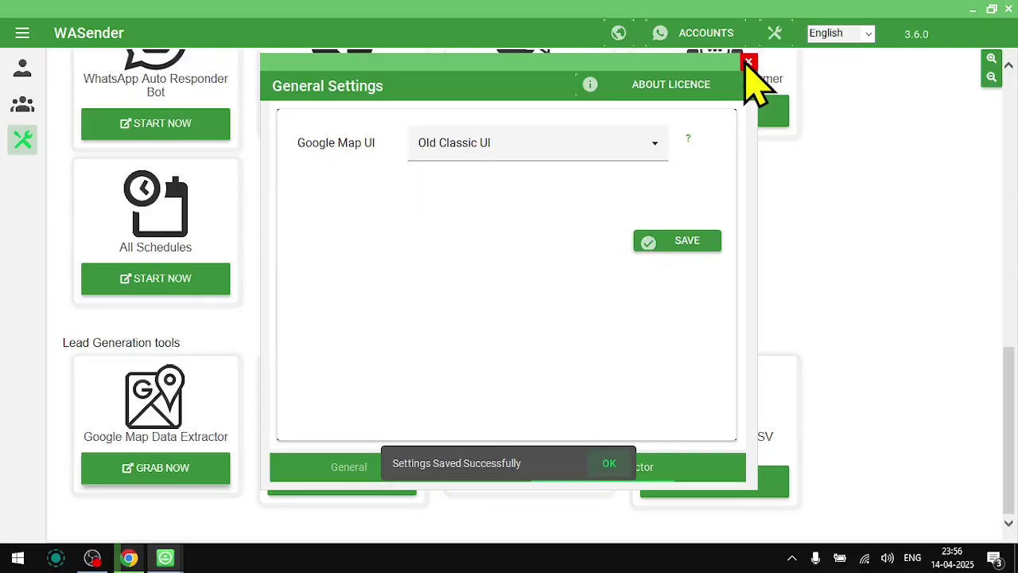
Step: Try Chrome as the browser in the general settings and switch back to Built In Browser
left_click(322, 470)
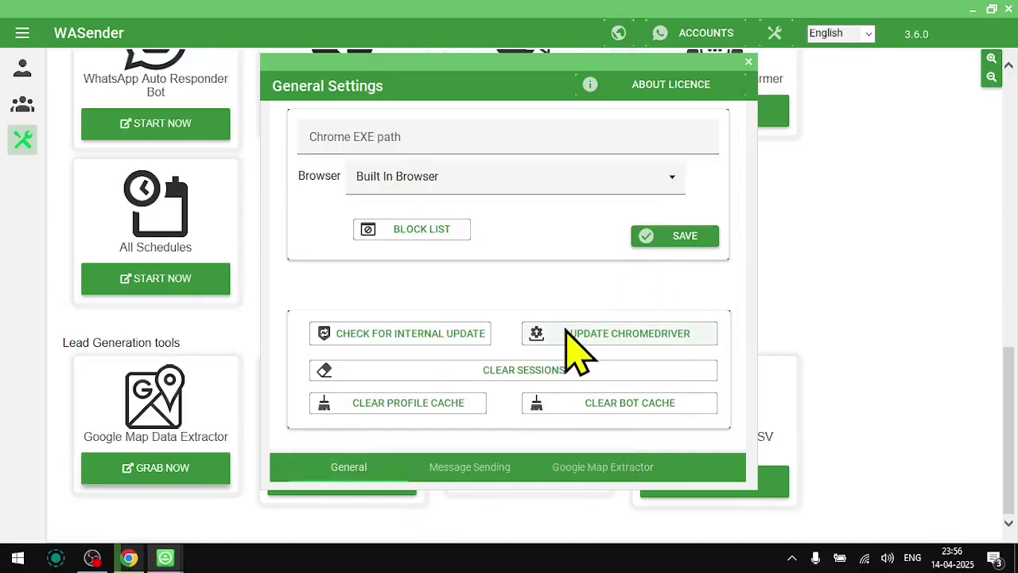
left_click(667, 179)
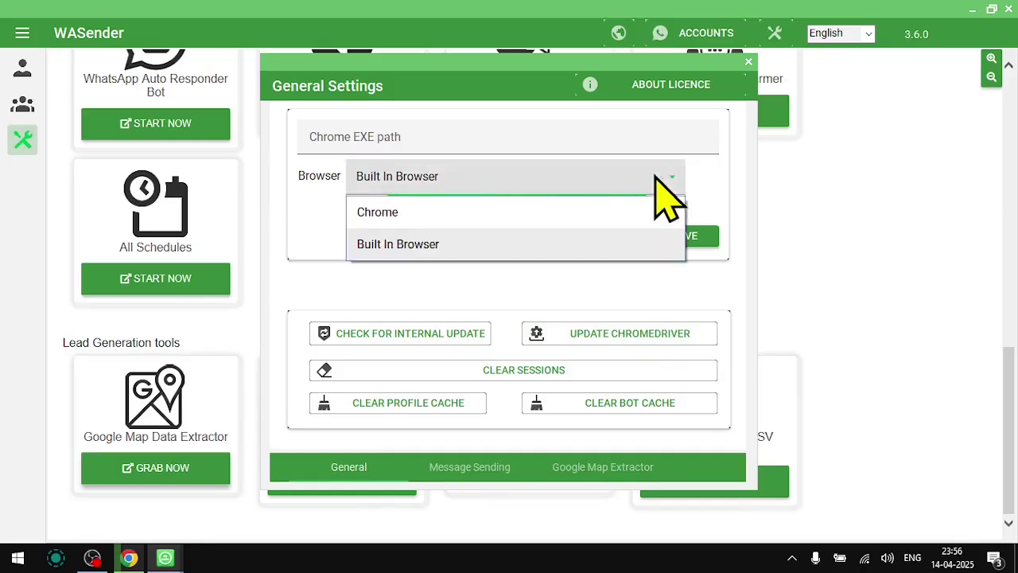
left_click(436, 248)
left_click(439, 180)
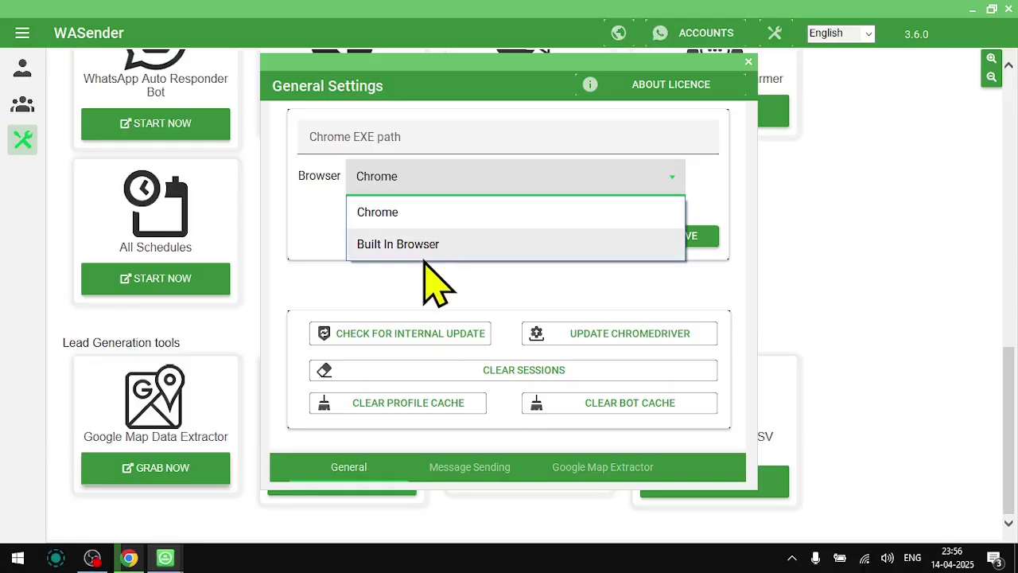
left_click(440, 298)
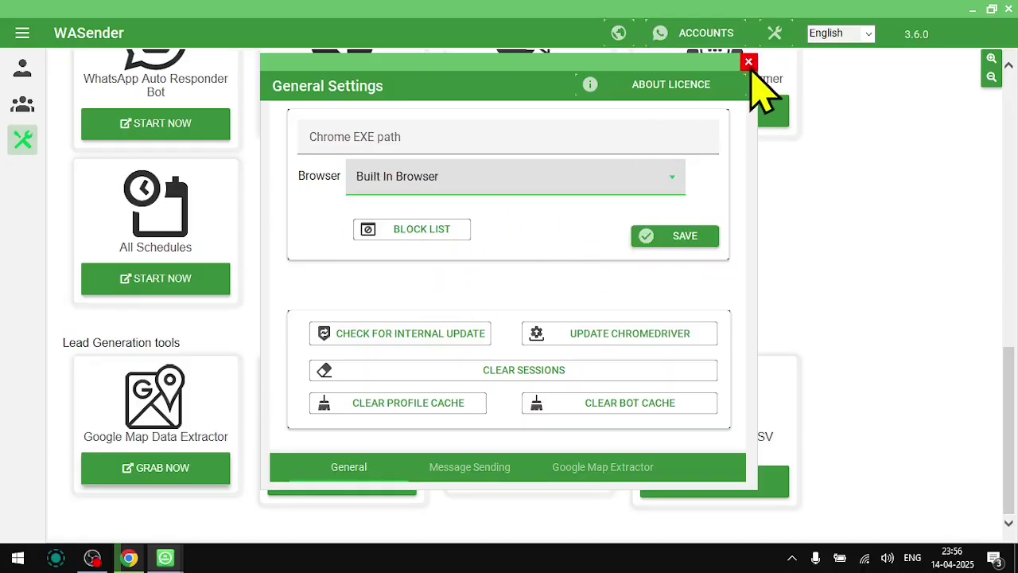
Step: Check the Google Map Extractor settings once more and close General Settings
left_click(608, 469)
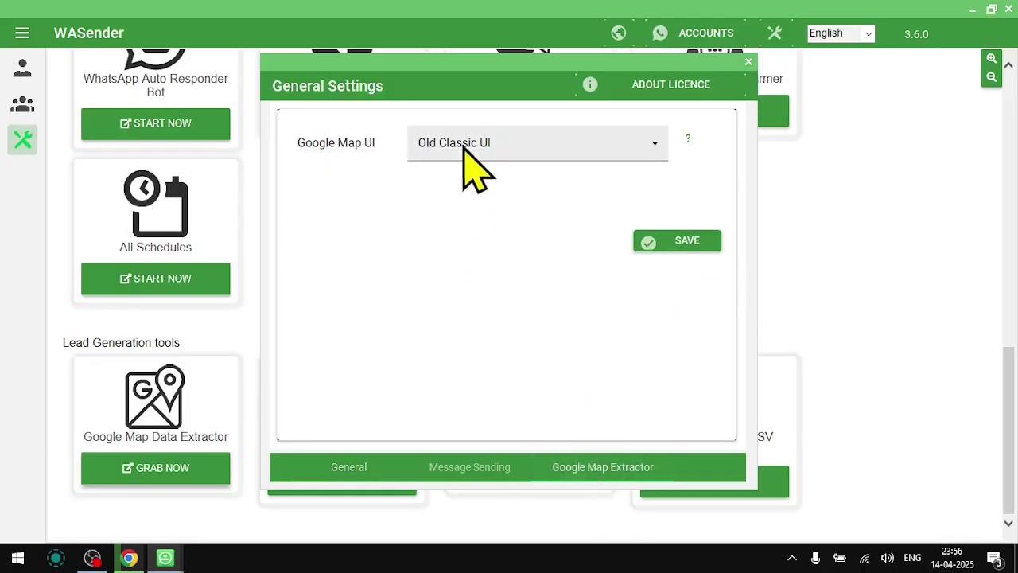
left_click(747, 62)
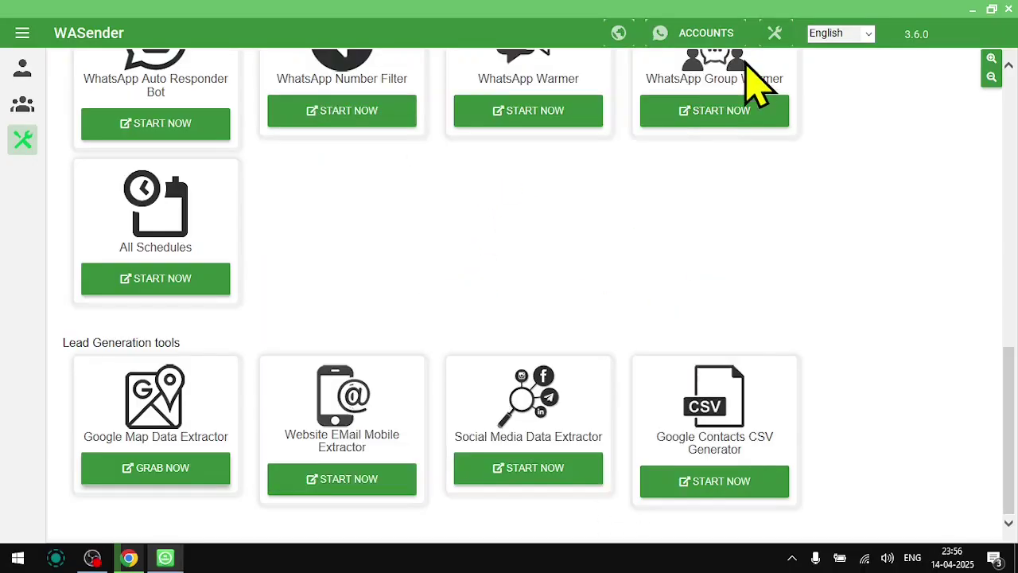
Step: Open the Google Map Data Extractor, add the search term "doctors in delhi" and run the search in its browser
left_click(142, 474)
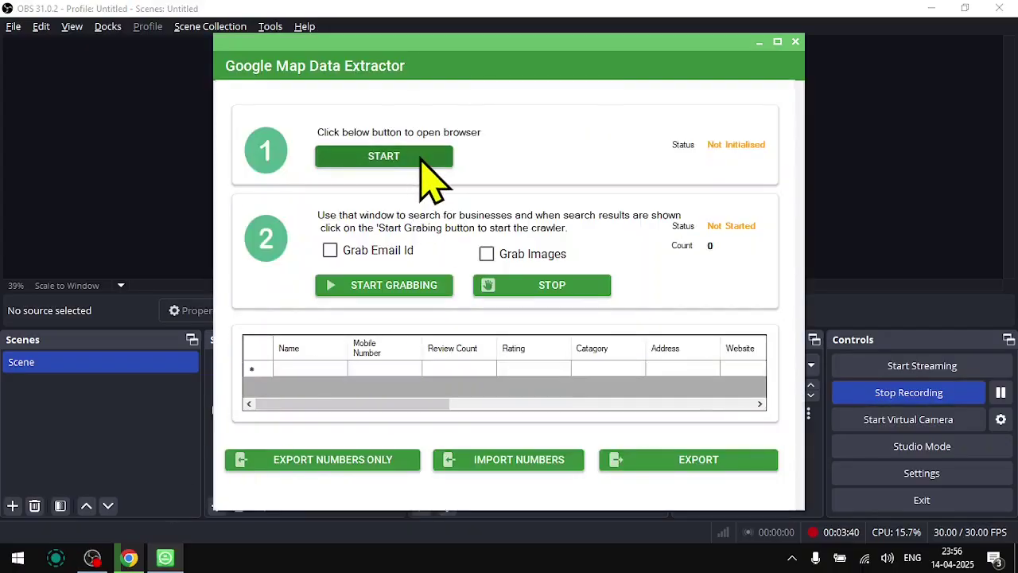
left_click(420, 159)
key("ctrl+a")
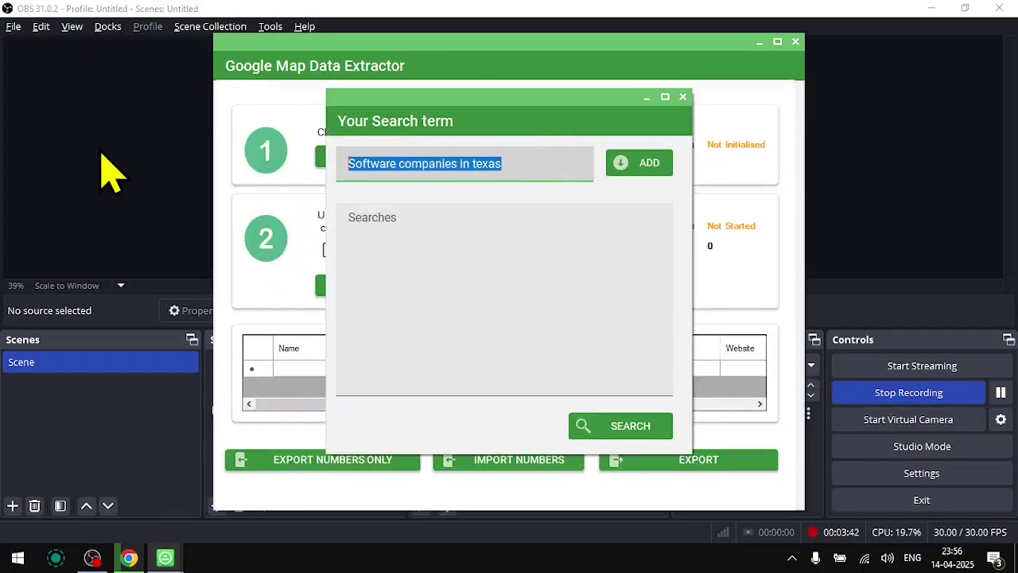
type("doctors in delhi")
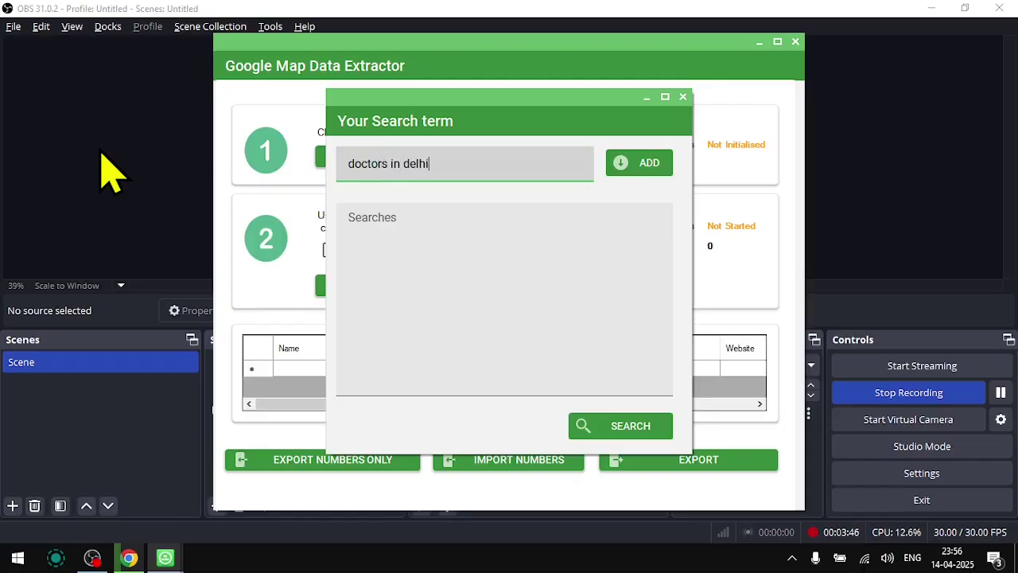
left_click(646, 172)
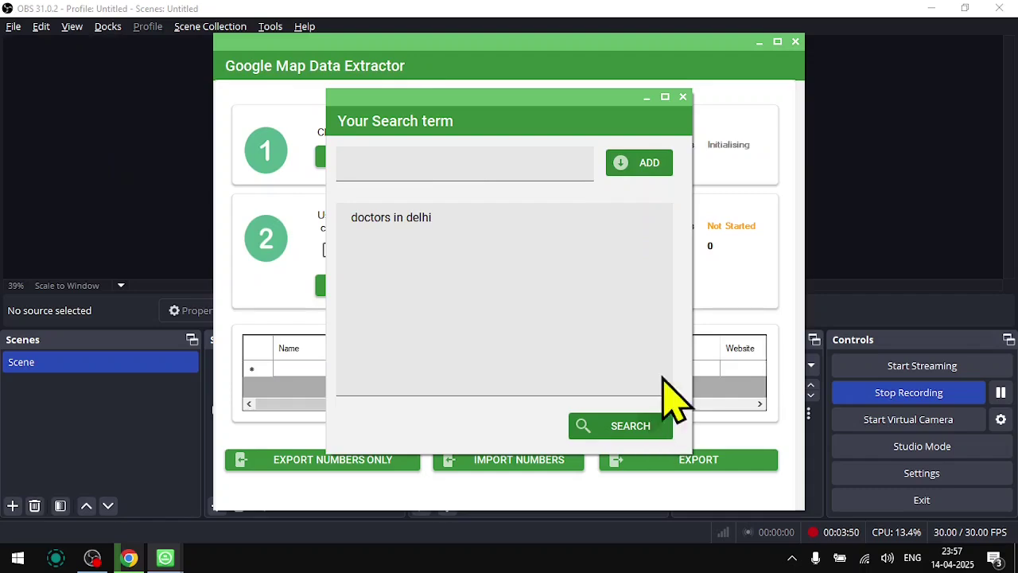
left_click(631, 415)
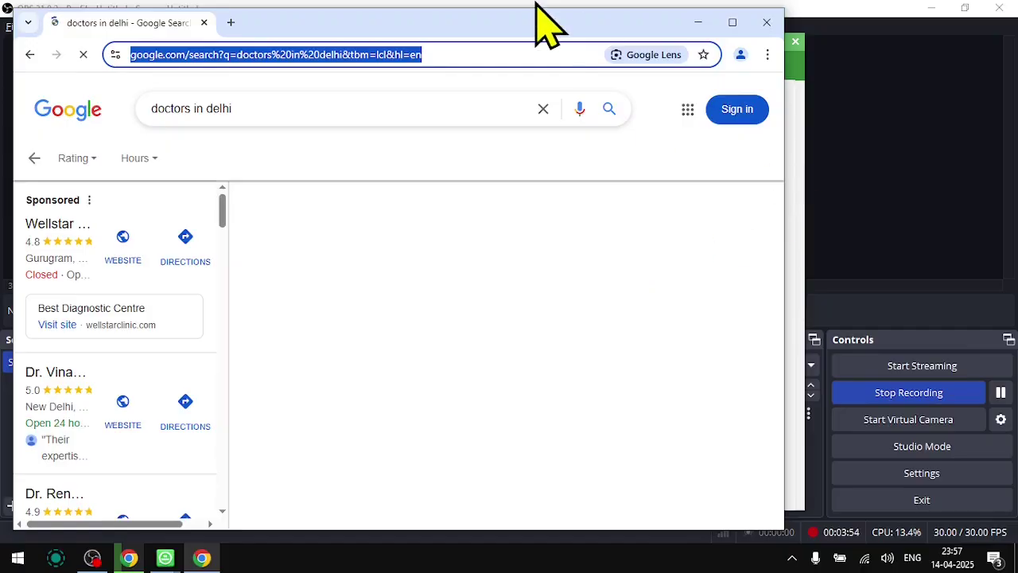
Step: Start grabbing data from the search results, moving the browser window aside to keep the extractor in front
left_click_drag(518, 24, 415, 172)
left_click(725, 137)
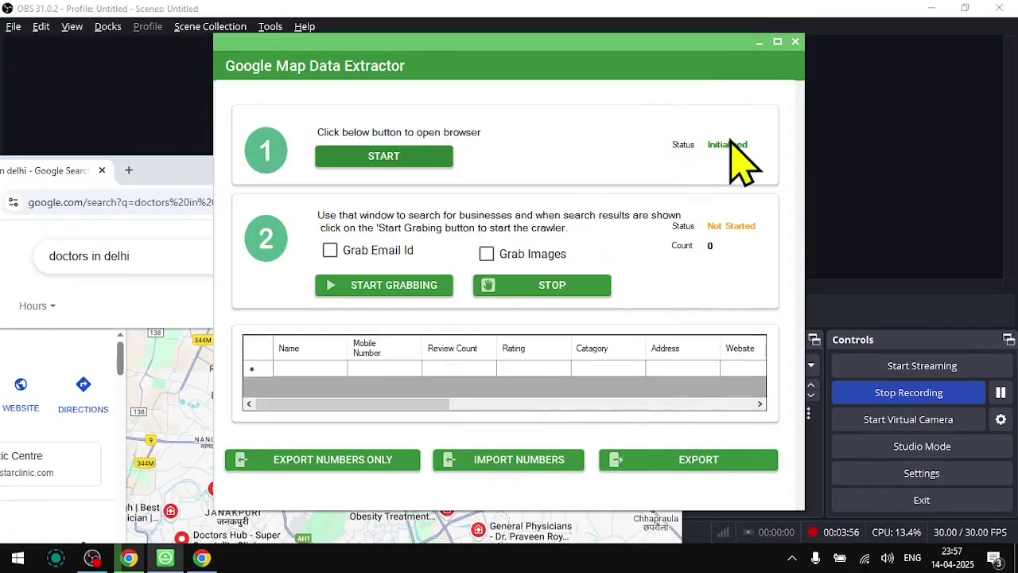
left_click(362, 286)
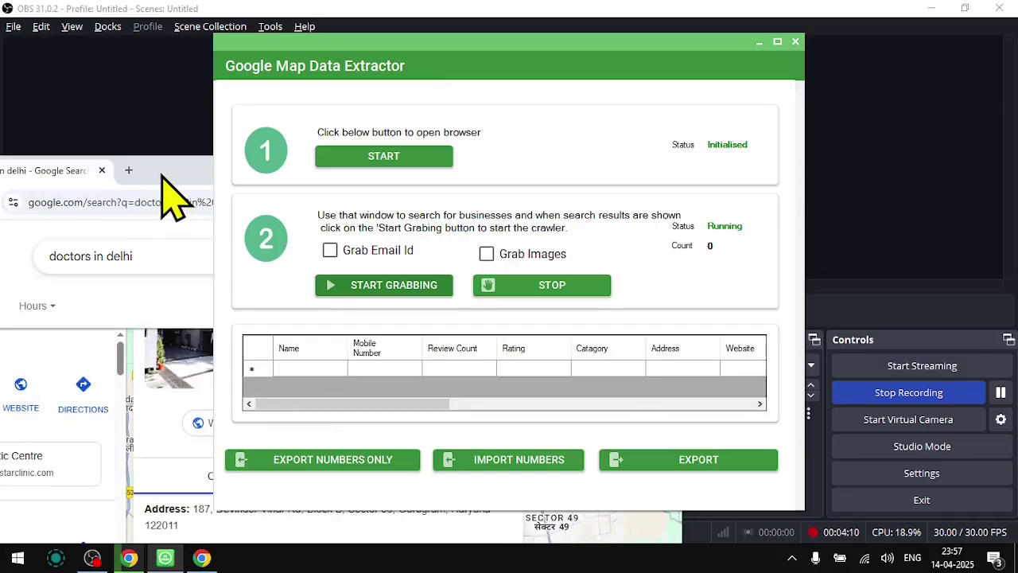
left_click_drag(161, 174, 236, 138)
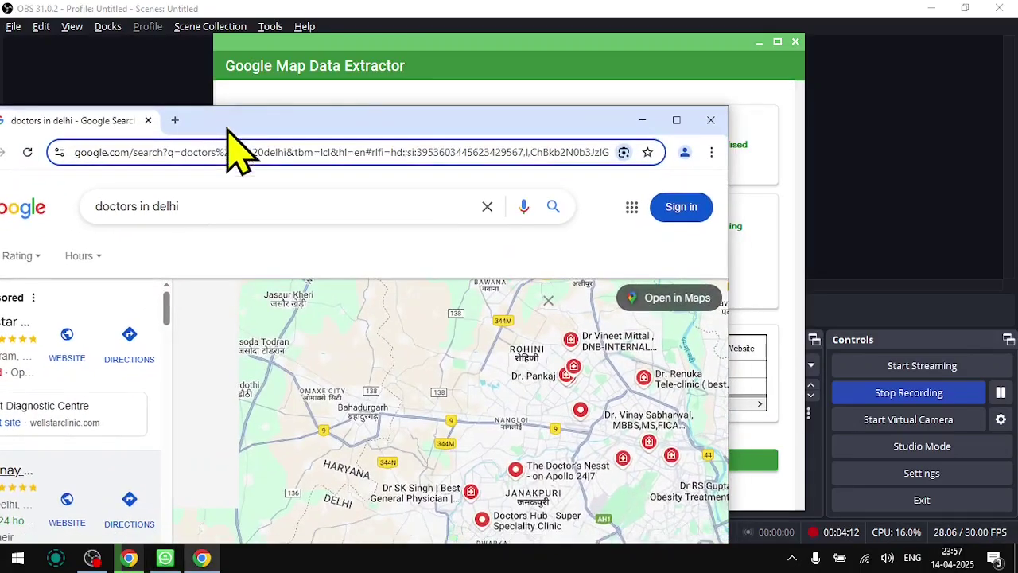
left_click(397, 100)
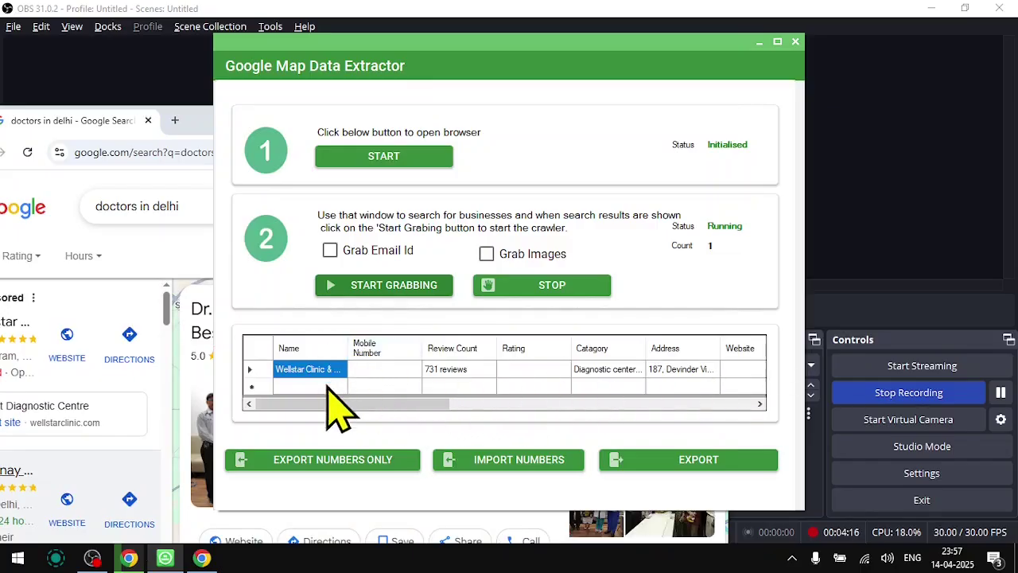
Step: Widen the Name column of the results table and look through the grabbed rows and their columns
left_click_drag(366, 403, 319, 444)
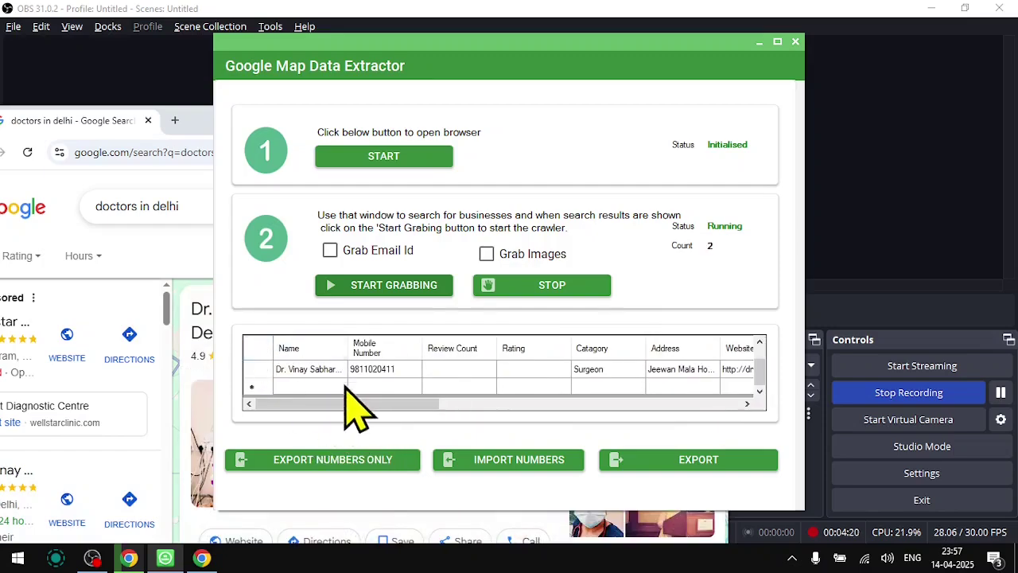
left_click_drag(350, 348, 415, 348)
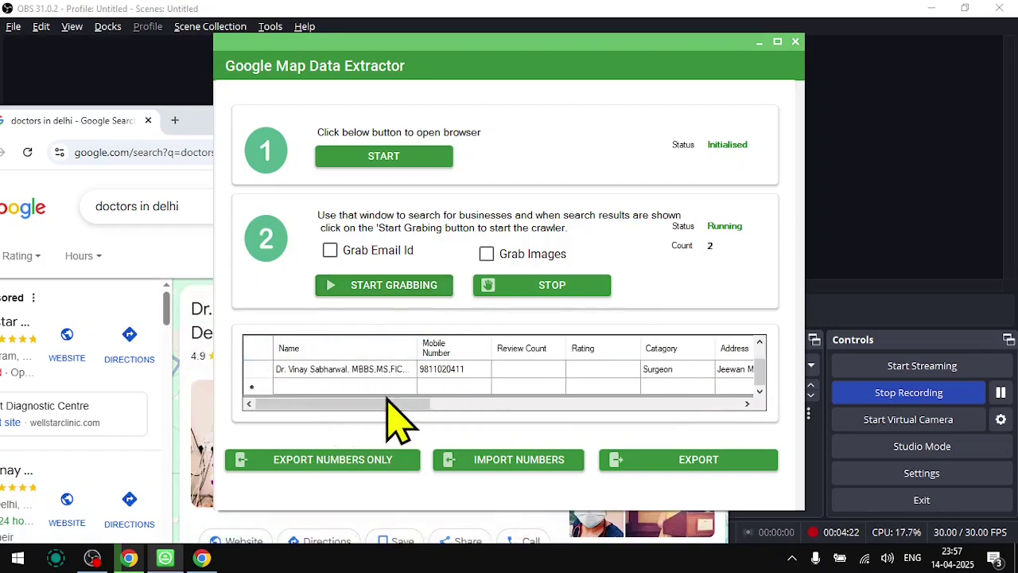
mouse_move(388, 403)
left_mouse_down()
mouse_move(365, 407)
mouse_move(403, 405)
left_mouse_up()
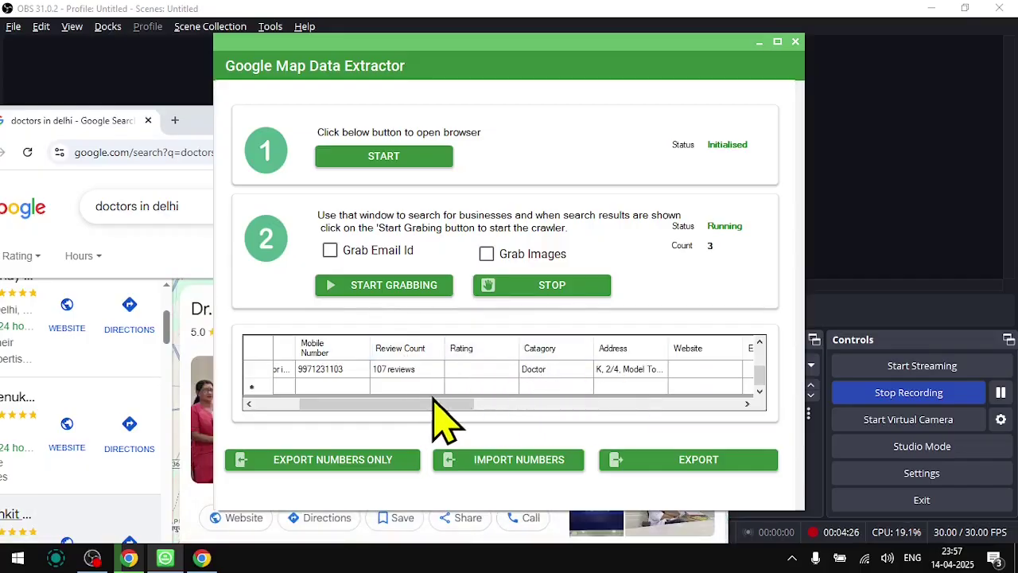
left_click_drag(434, 399, 301, 394)
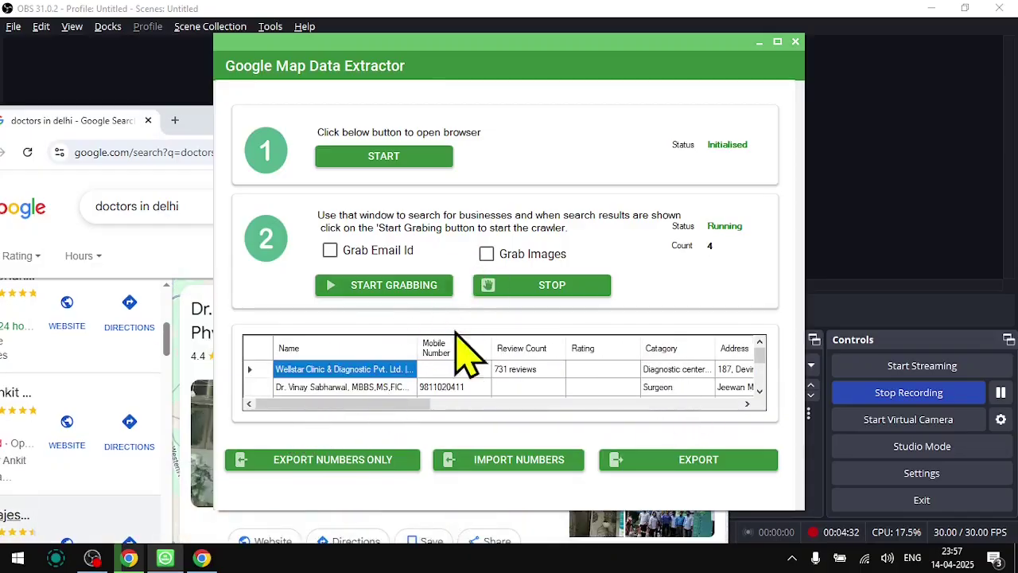
scroll(764, 374, "down", 2)
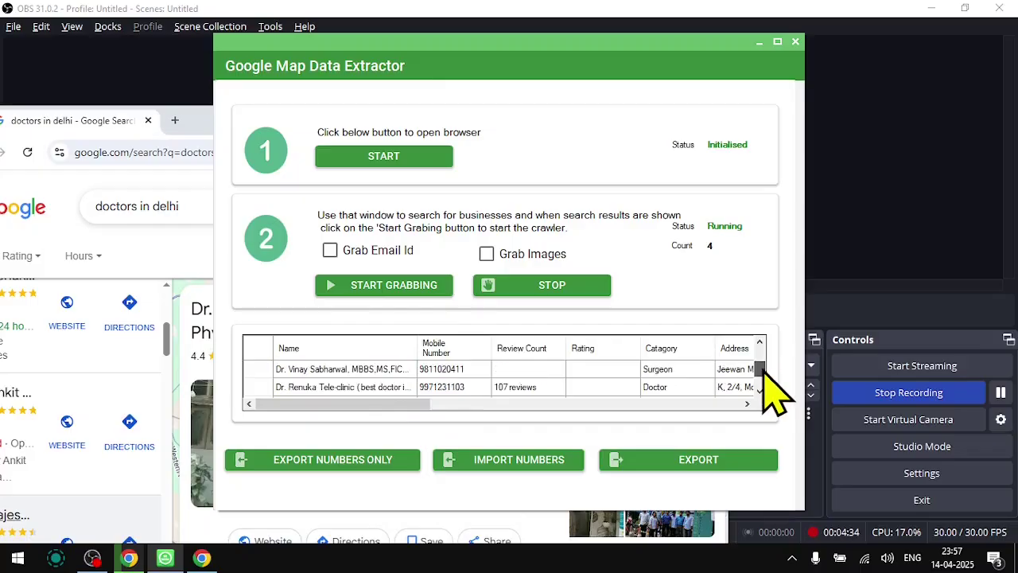
scroll(764, 374, "up", 2)
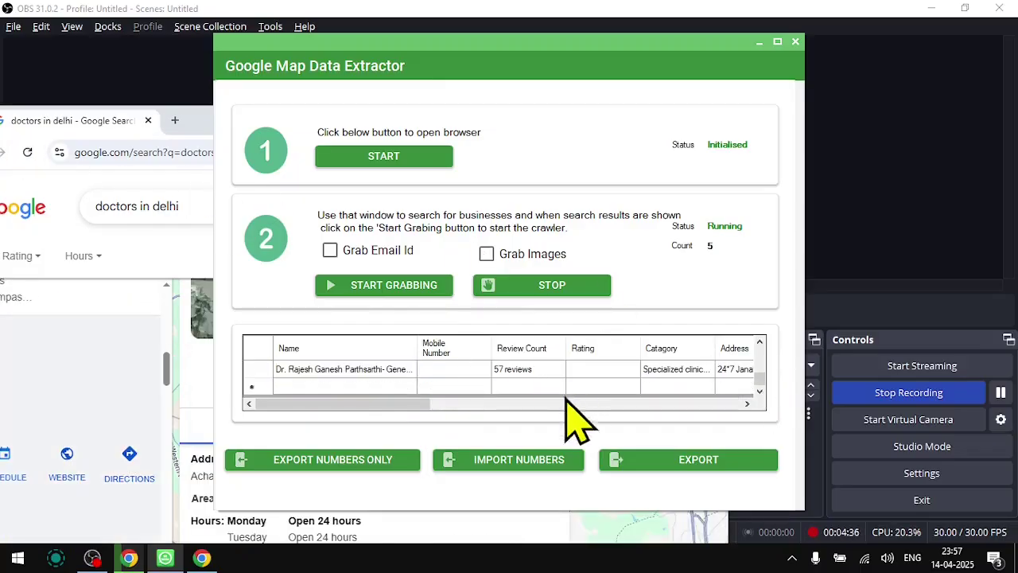
Step: Stop the grabbing and export the results to Downloads as the Excel file GMapData
left_click(543, 284)
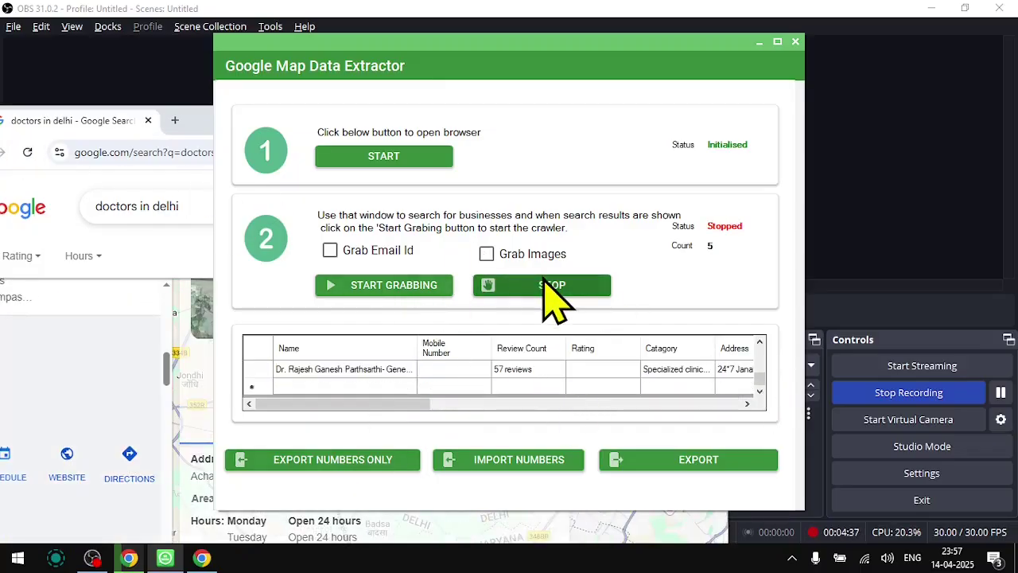
left_click(684, 469)
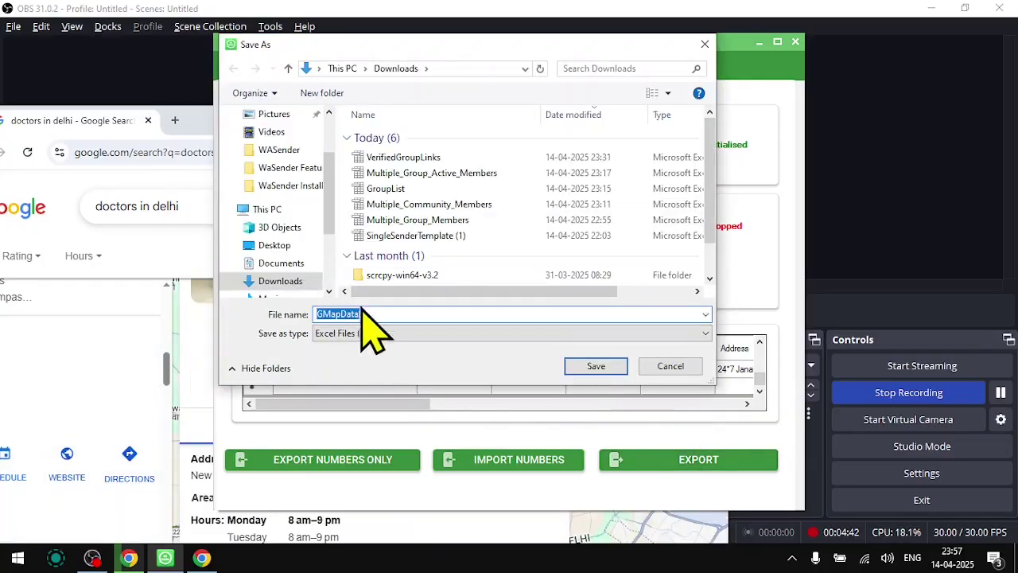
left_click(600, 366)
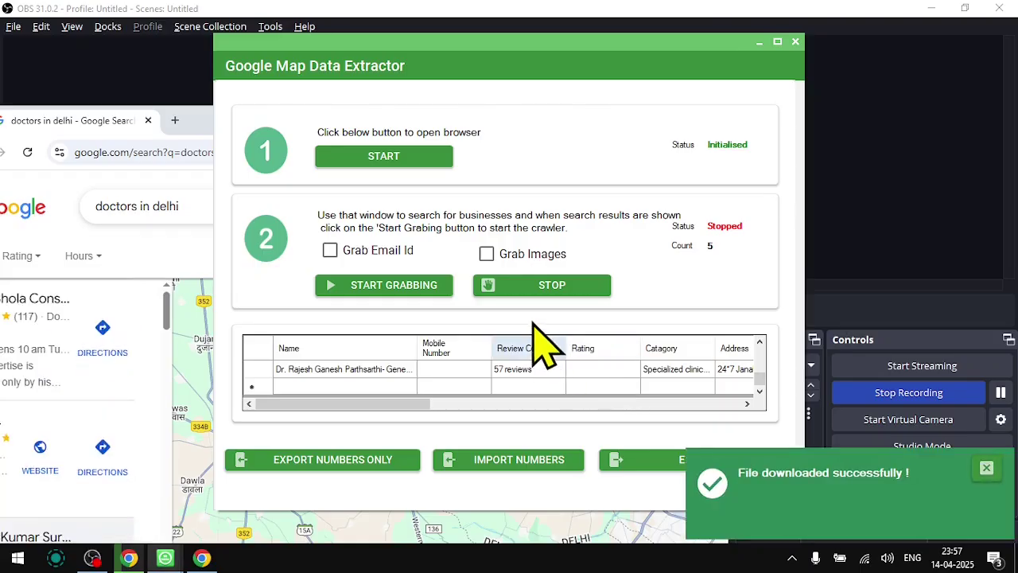
Step: Open the exported GMapData file from the Downloads folder in OpenOffice Calc
key("super+e")
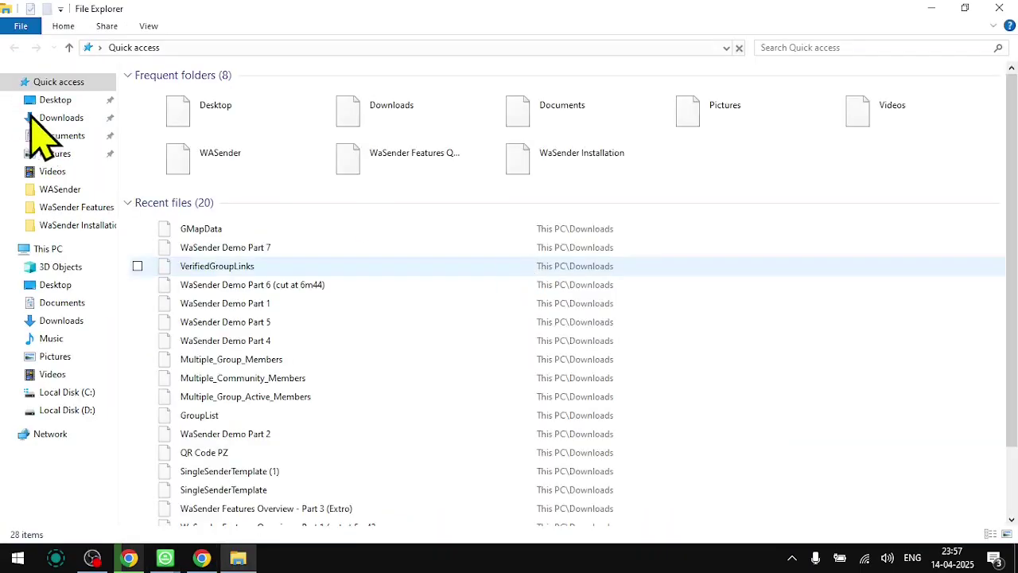
left_click(77, 121)
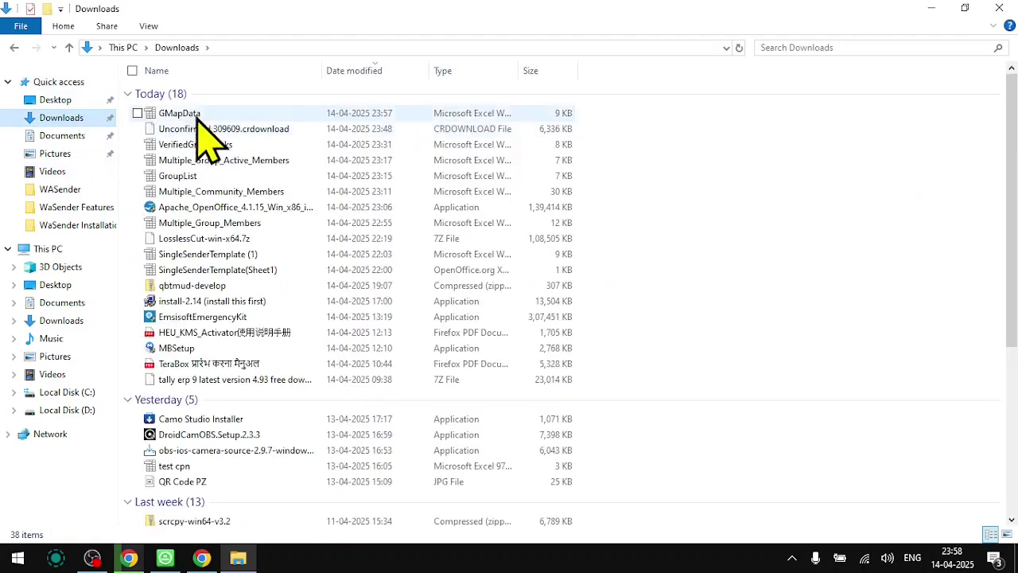
double_click(186, 113)
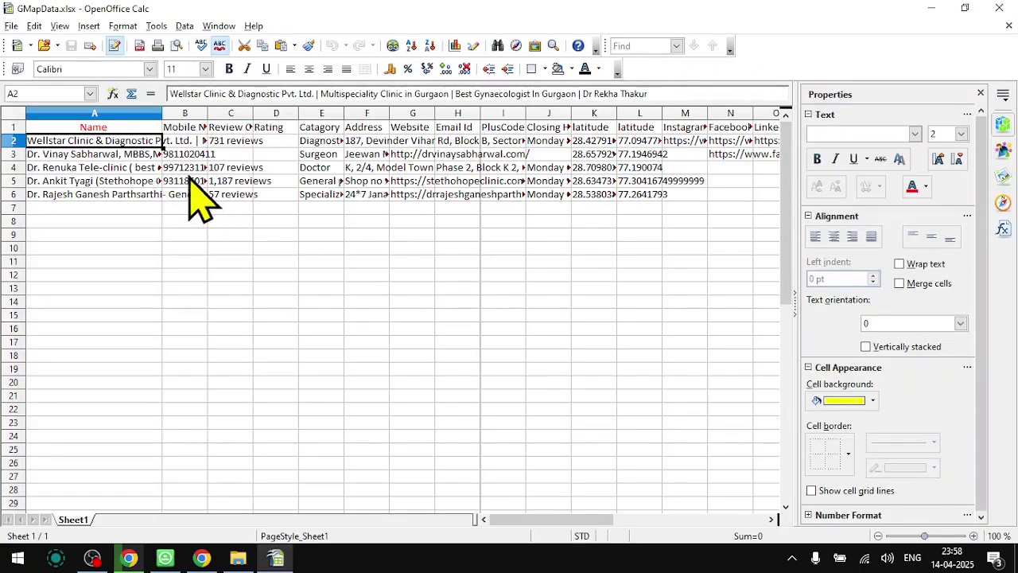
Step: Widen the Name and Mobile Number columns of the sheet, fitting the Name column to its content
left_click_drag(127, 146, 119, 262)
left_click(319, 300)
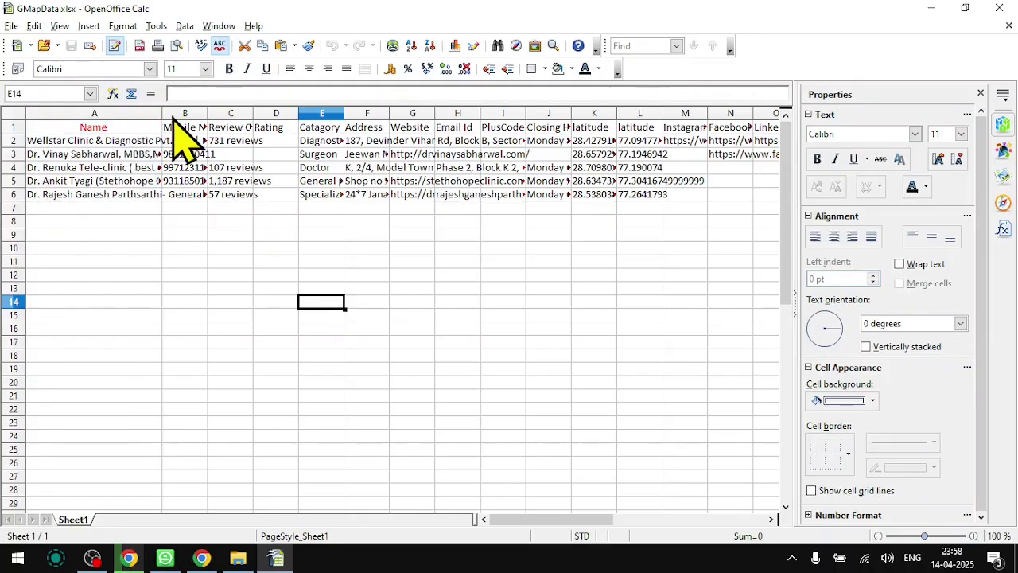
left_click(152, 114)
left_click_drag(163, 113, 507, 114)
left_click(362, 301)
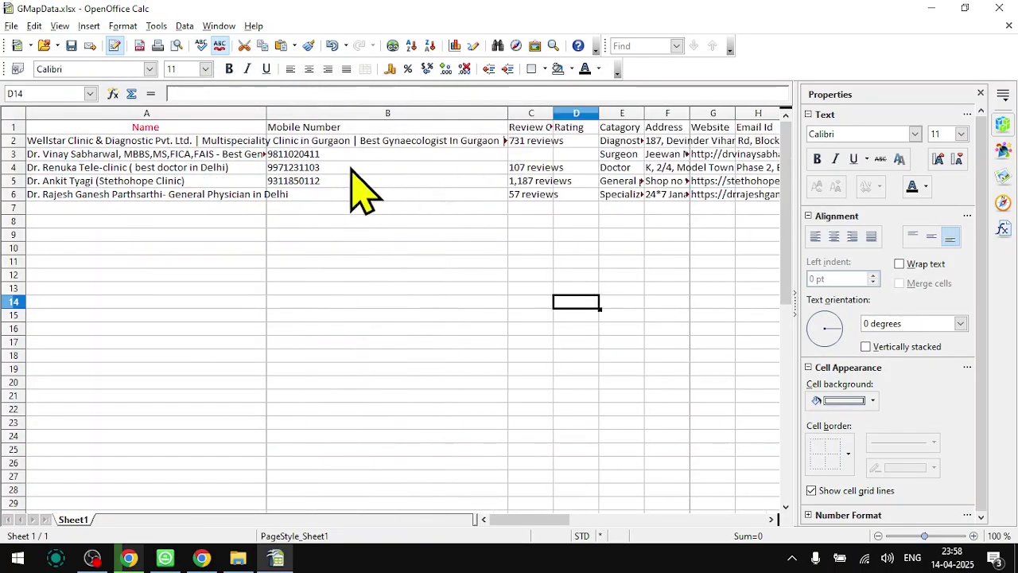
left_click(340, 154)
left_click(334, 182)
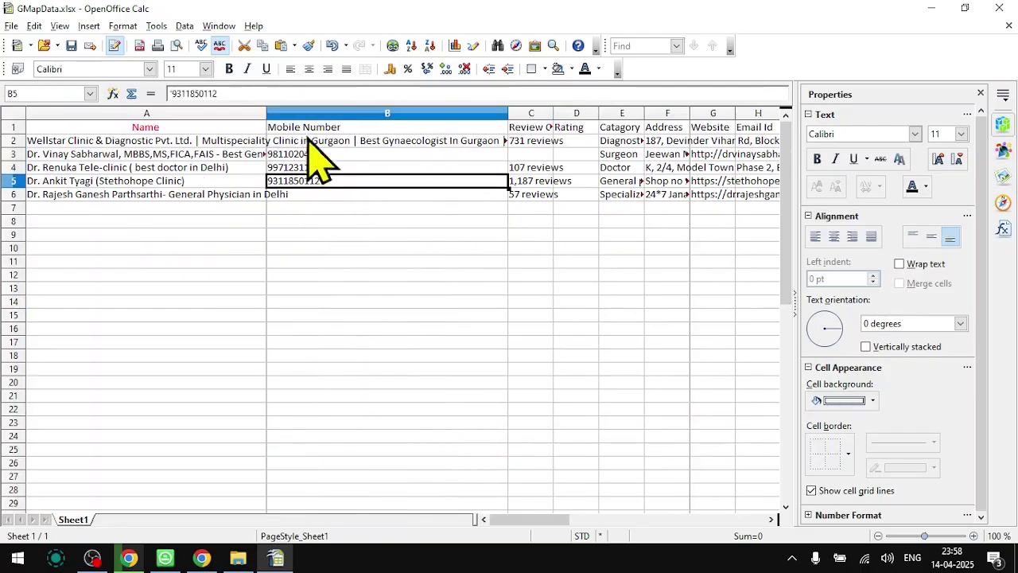
left_click(271, 114)
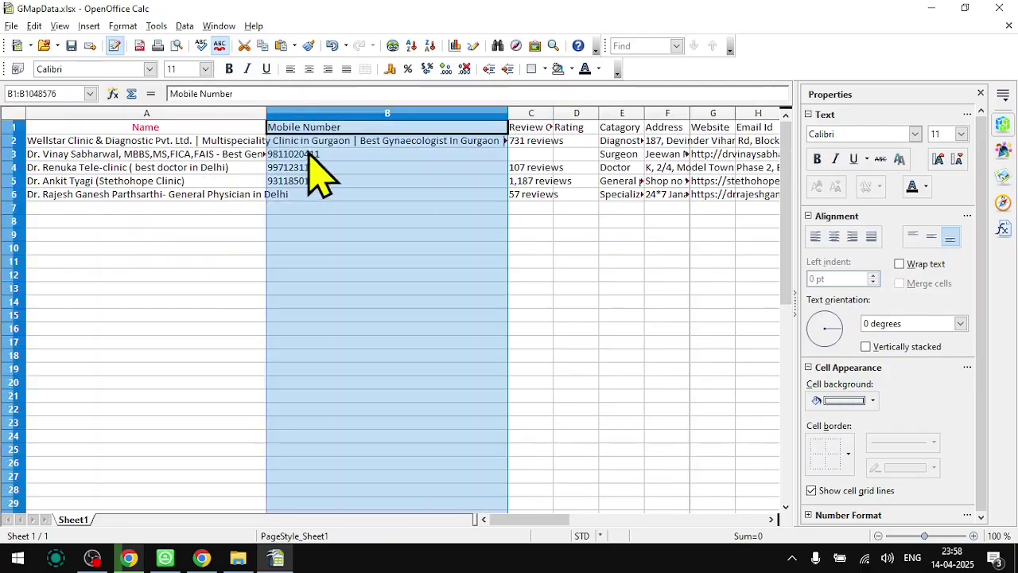
double_click(267, 114)
Step: Examine the mobile numbers and the remaining columns of the exported sheet, from category and address through to social media links
left_click(633, 142)
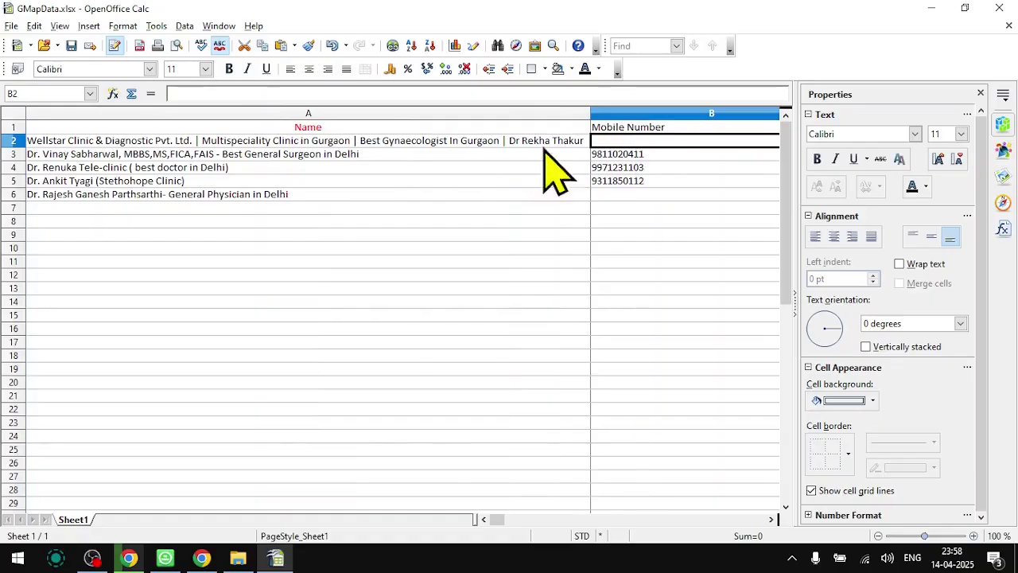
left_click(643, 169)
key("Down")
key("Down")
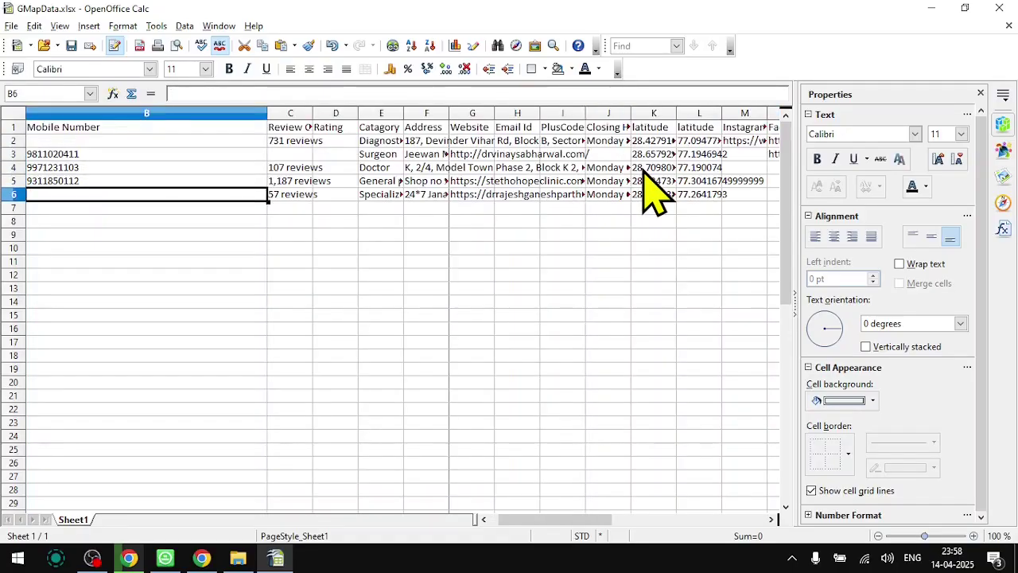
key("Up")
key("Up")
key("Up")
key("Right")
key("Right")
key("Right")
key("Right")
key("Right")
key("Right")
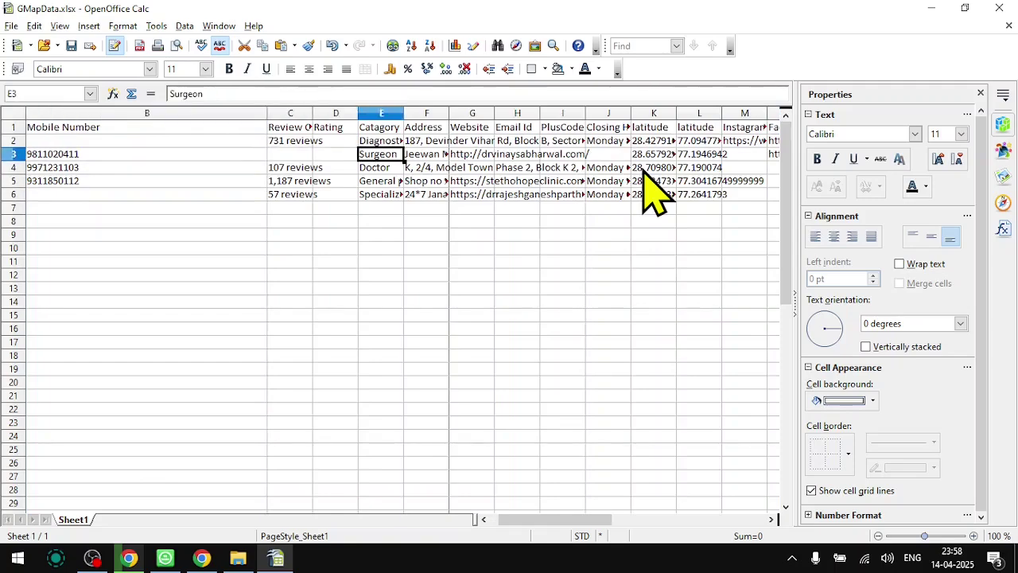
key("Right")
key("Right")
key("Right")
key("Right")
key("Right")
key("Right")
key("Right")
key("Right")
key("Right")
key("Right")
key("Right")
key("Right")
key("Right")
key("Right")
key("Right")
key("Right")
key("Left")
key("Left")
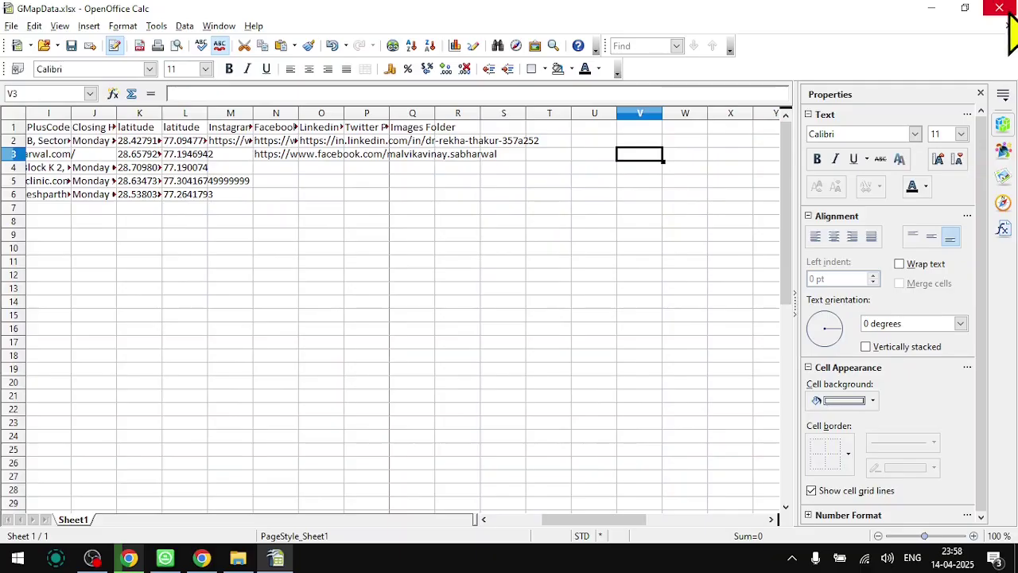
key("Left")
key("Left")
key("Left")
key("Left")
key("Left")
key("Left")
key("Left")
key("Left")
key("Left")
key("Left")
key("Left")
key("Left")
key("Left")
key("Left")
key("Left")
key("Left")
key("Left")
key("Left")
key("Left")
key("Left")
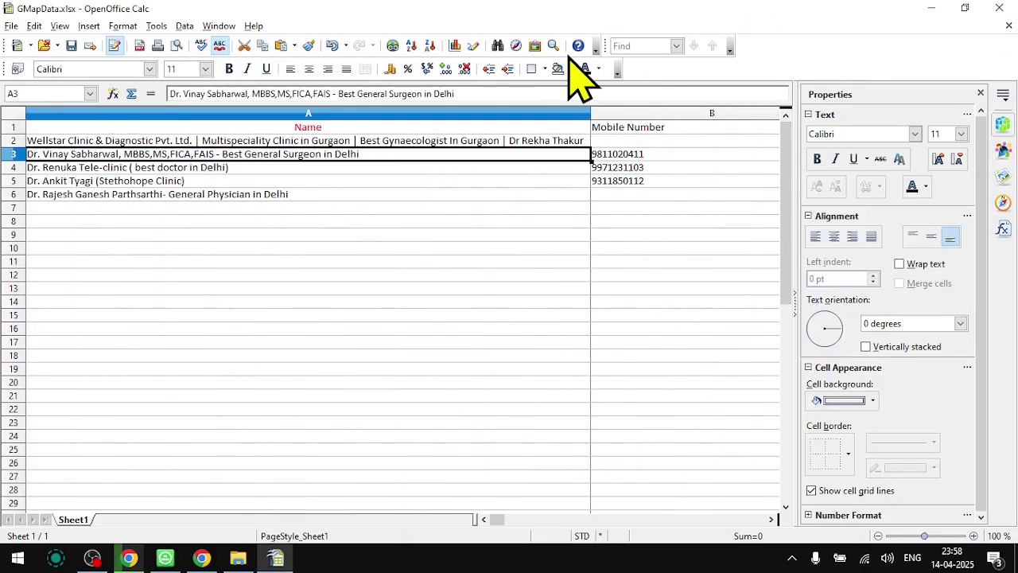
key("Right")
key("Left")
Step: Close the GMapData spreadsheet without saving its changes and close the Google Map Data Extractor
left_click(1000, 8)
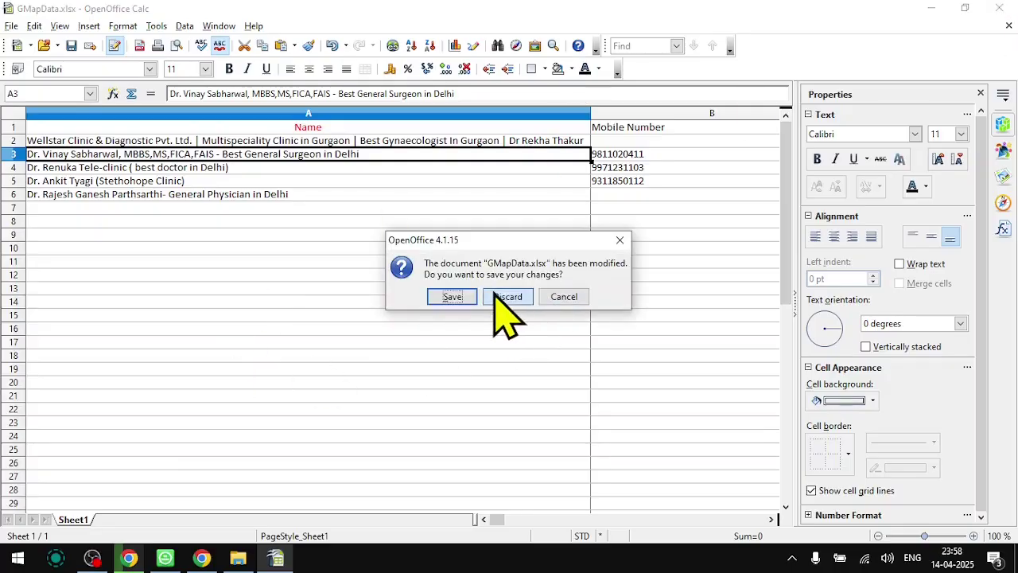
left_click(506, 297)
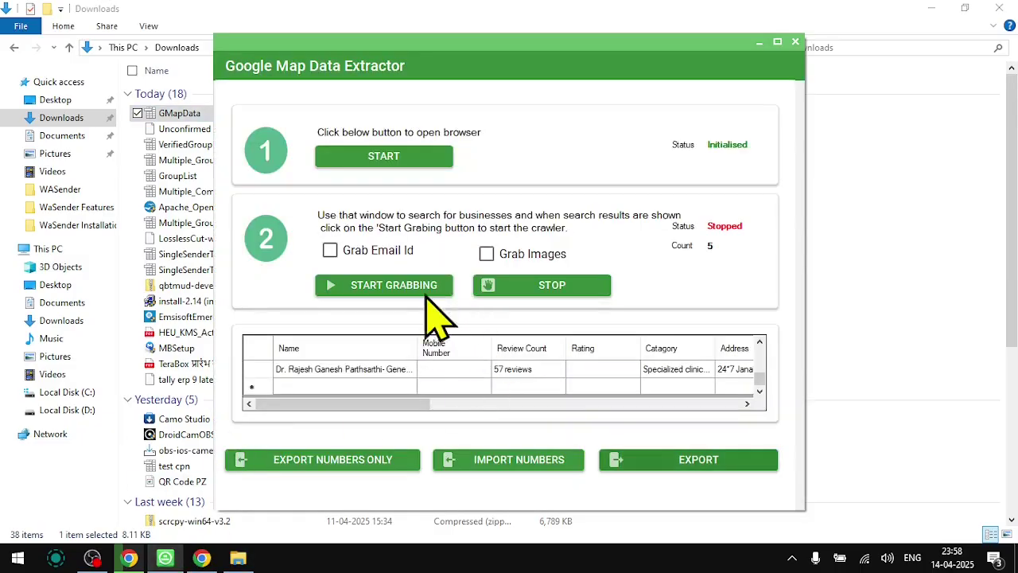
left_click(796, 42)
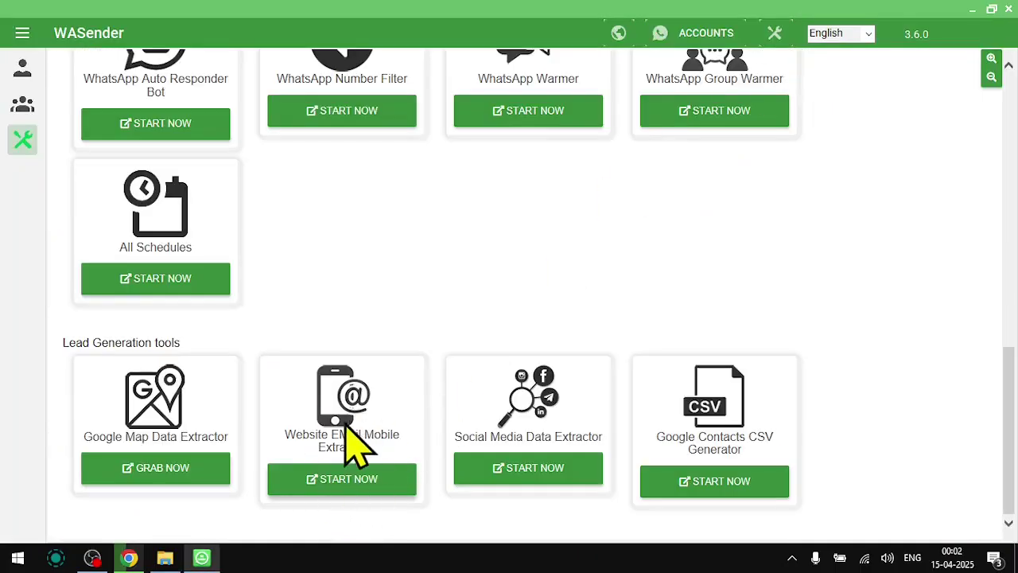
Step: Open the Website EMail Mobile Extractor, then switch to Chrome and check the YouTube Contact Us page for its contact details
left_click(343, 481)
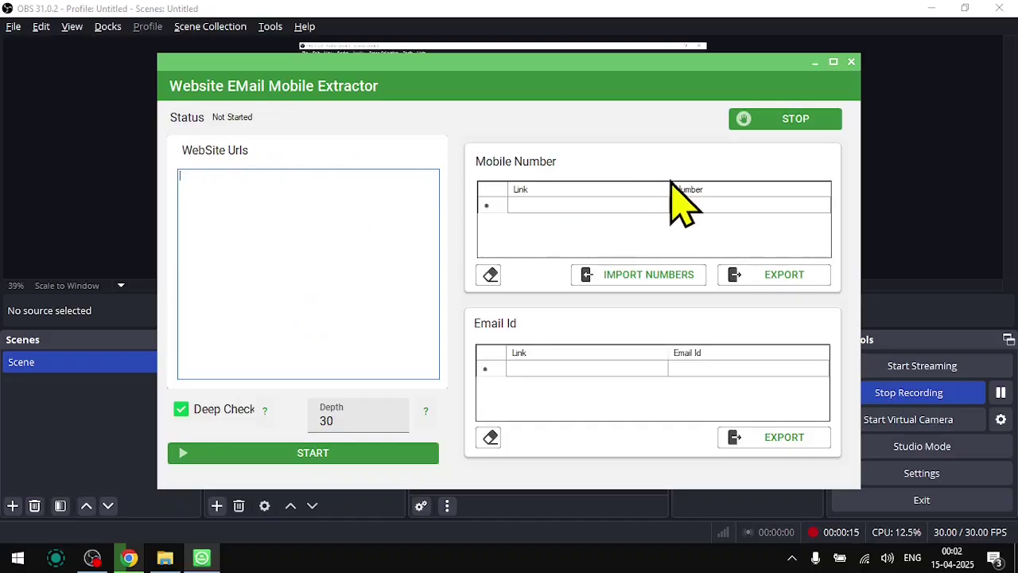
left_click(331, 234)
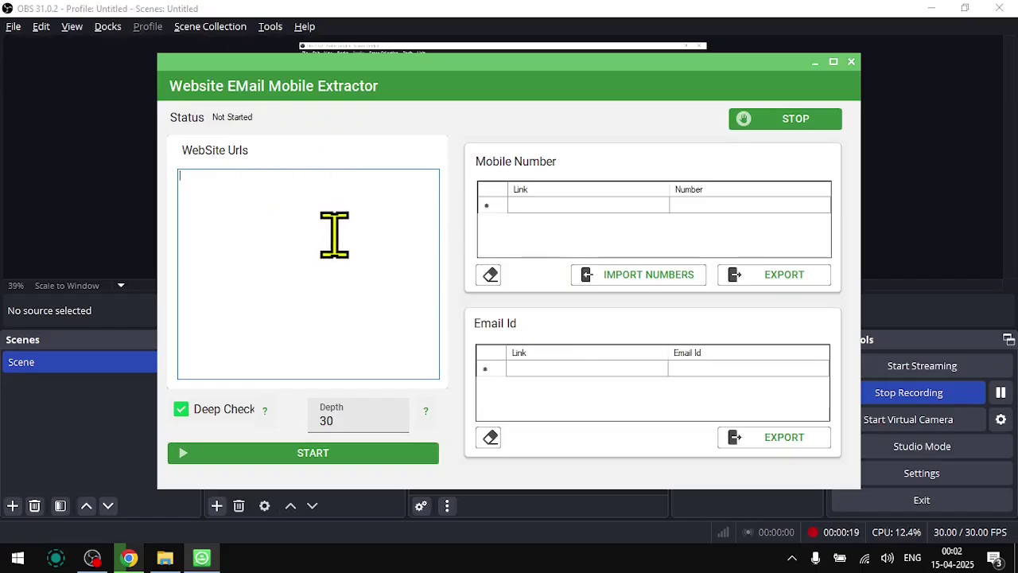
key("alt+Tab")
key("alt+Tab")
key("alt+Tab")
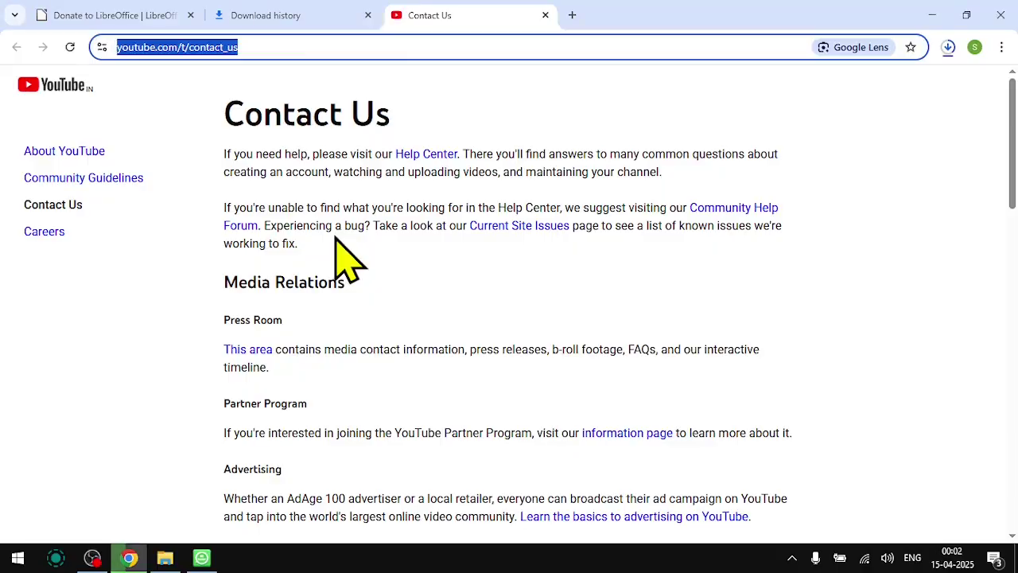
scroll(795, 390, "down", 15)
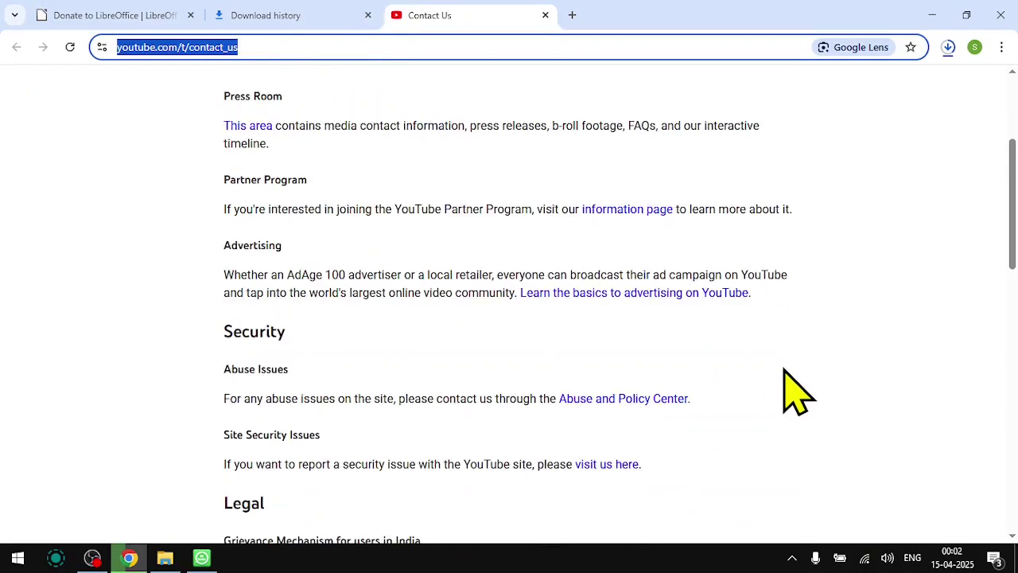
key("alt+Tab")
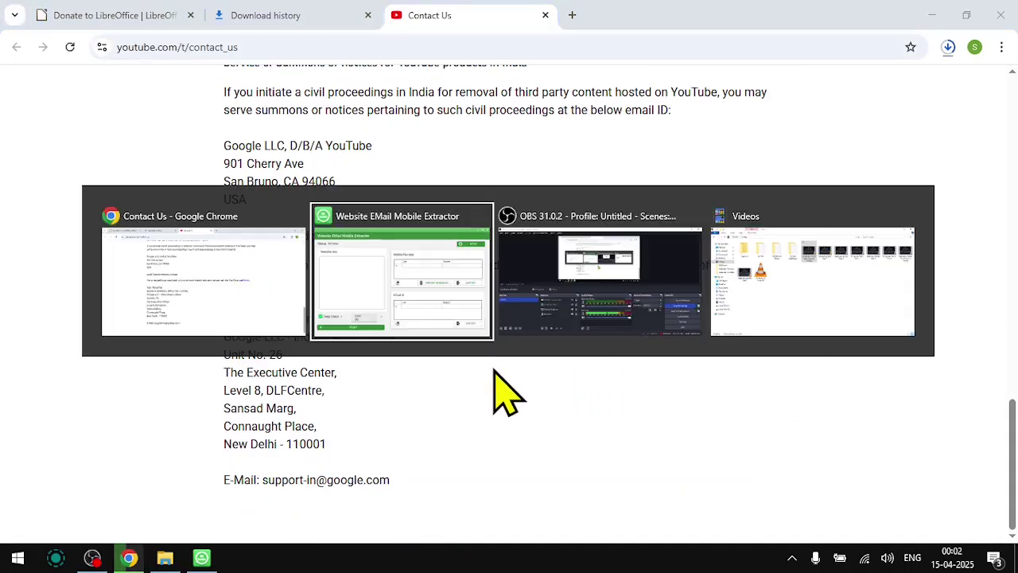
key("alt+Tab")
key("alt+Tab")
key("alt+Tab")
key("alt+Tab")
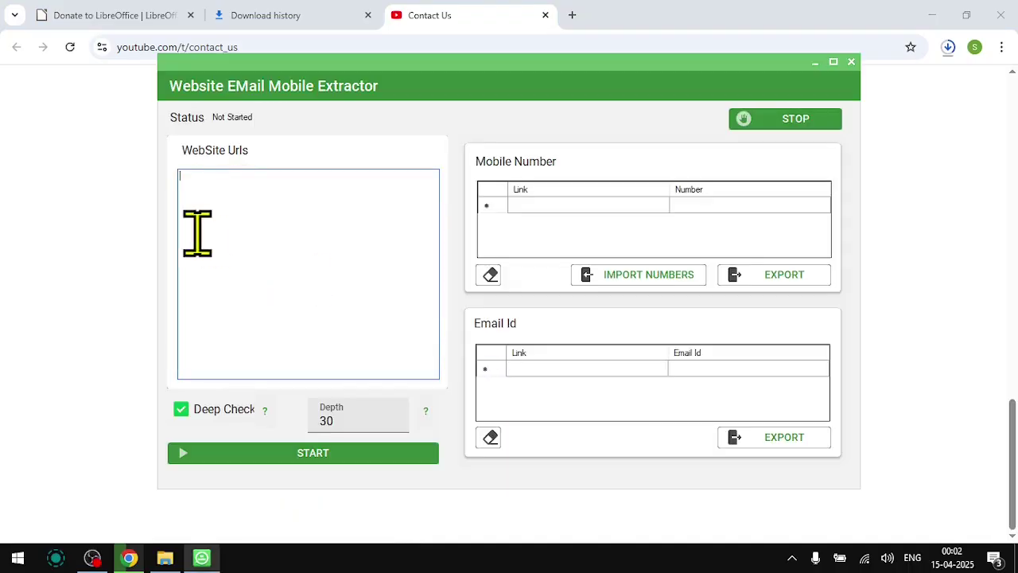
left_click(311, 453)
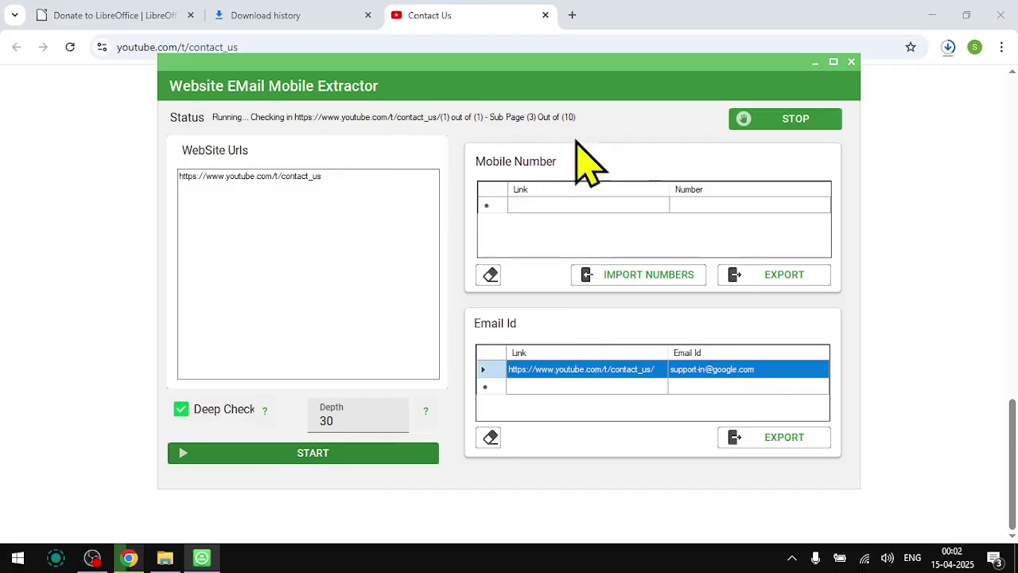
Step: Stop the website extraction and close the Website EMail Mobile Extractor
left_click(697, 370)
left_click(815, 122)
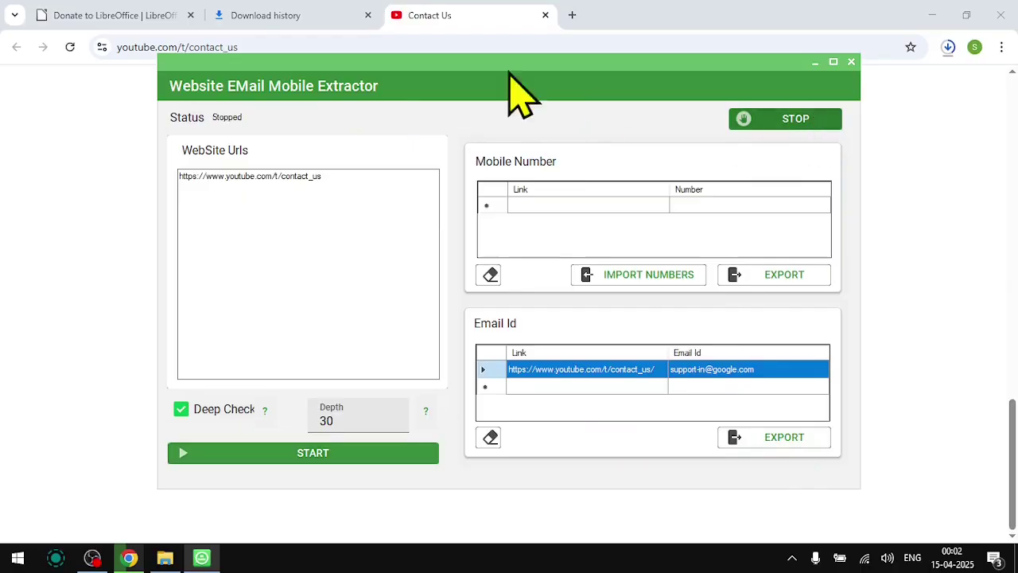
left_click(359, 414)
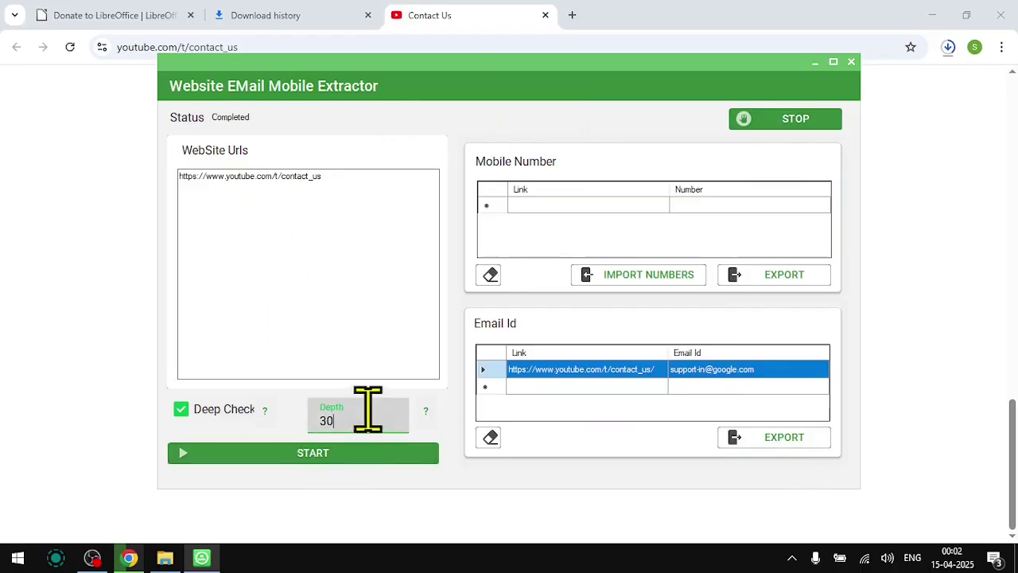
left_click(851, 61)
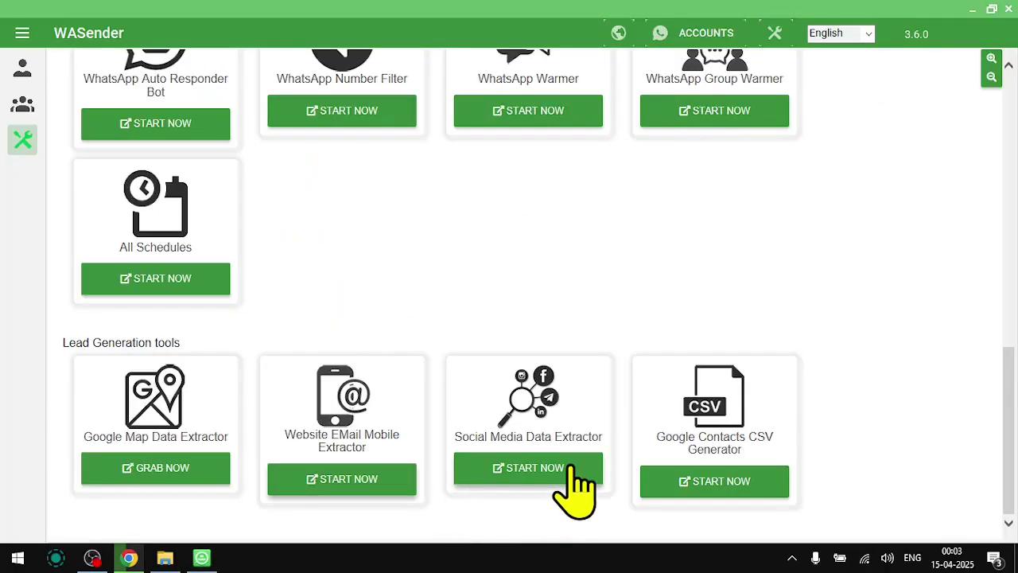
Step: Open the Social Media Data Extractor, examine its keyword field and social media website choices, and close it
left_click(569, 468)
left_click(232, 145)
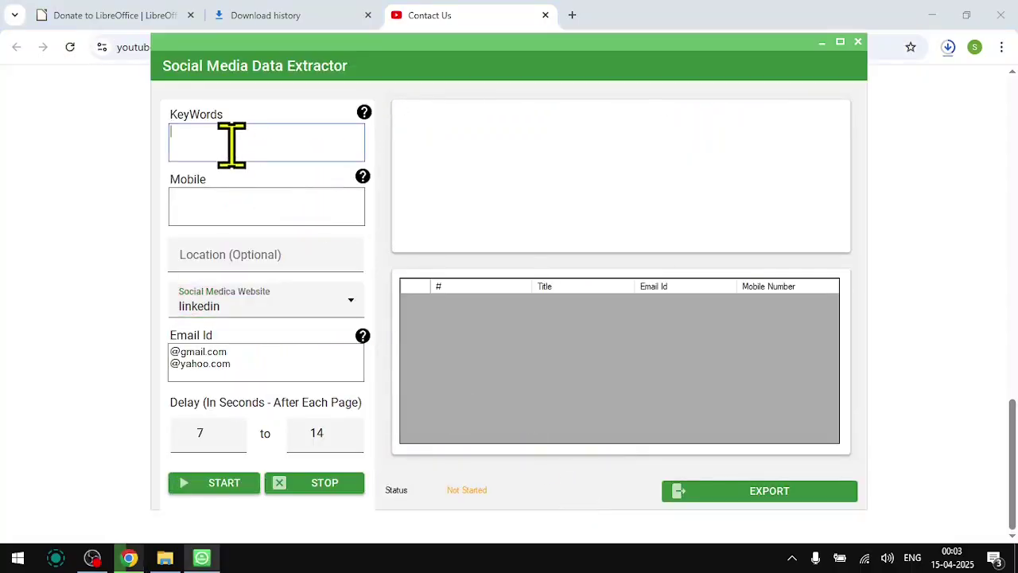
left_click(270, 304)
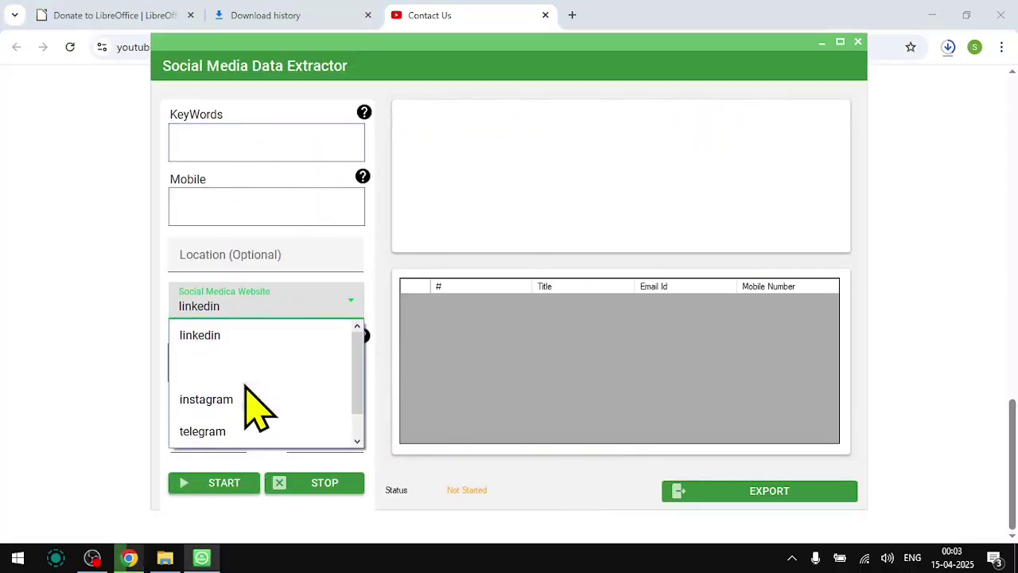
scroll(248, 429, "down", 1)
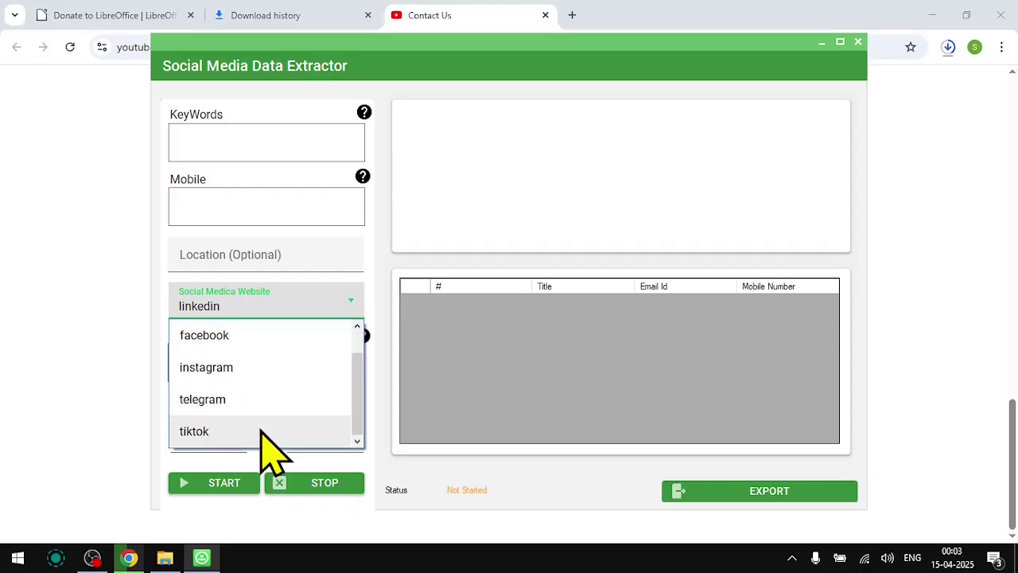
scroll(259, 430, "up", 1)
scroll(230, 422, "down", 1)
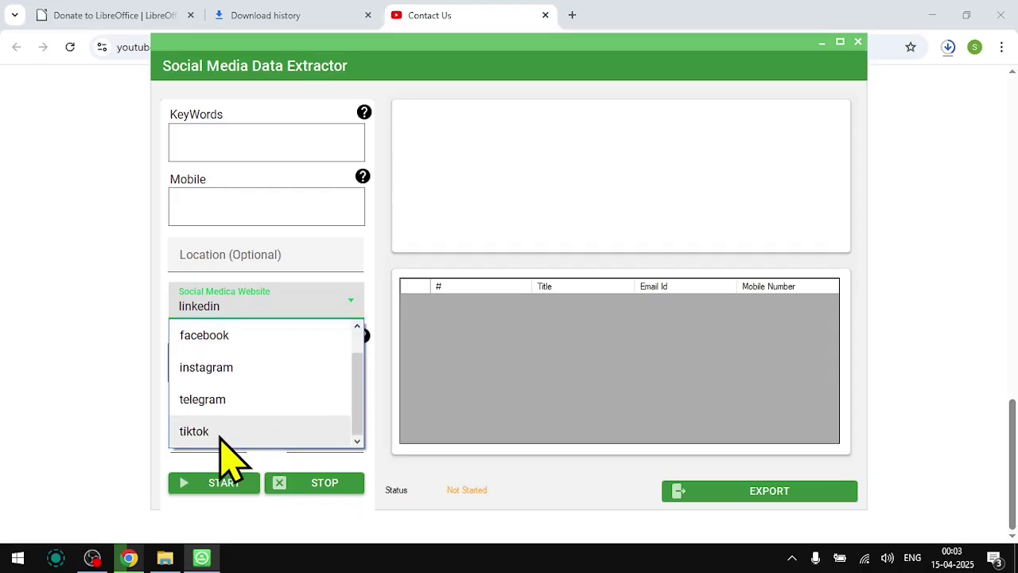
left_click(238, 343)
left_click(303, 368)
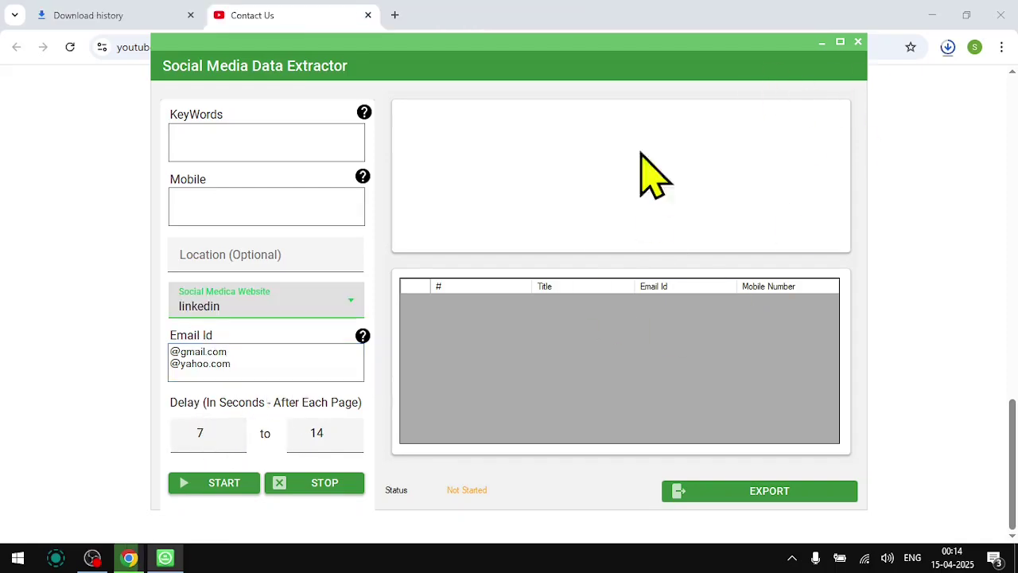
left_click(858, 42)
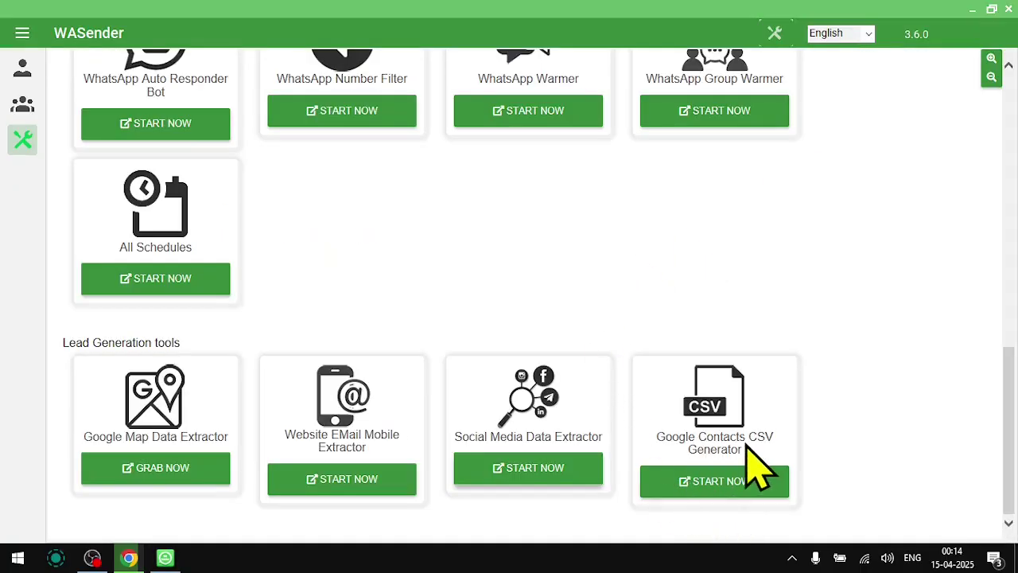
Step: Open the Google Contacts CSV Generator, narrow its Number column and load the contacts from the SingleSenderTemplate (1) Excel file
left_click(711, 487)
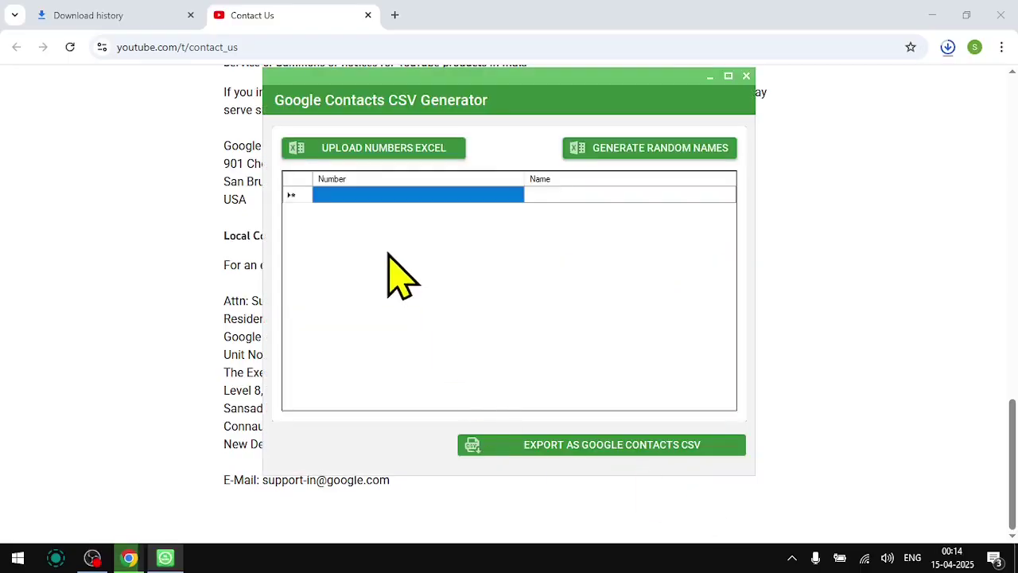
left_click(415, 149)
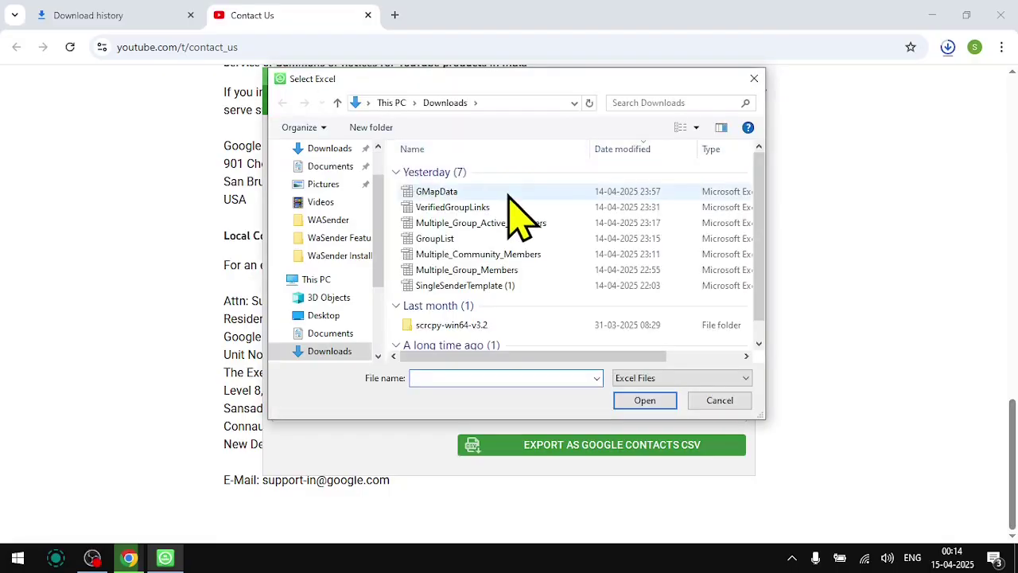
double_click(505, 193)
left_click_drag(525, 179, 348, 178)
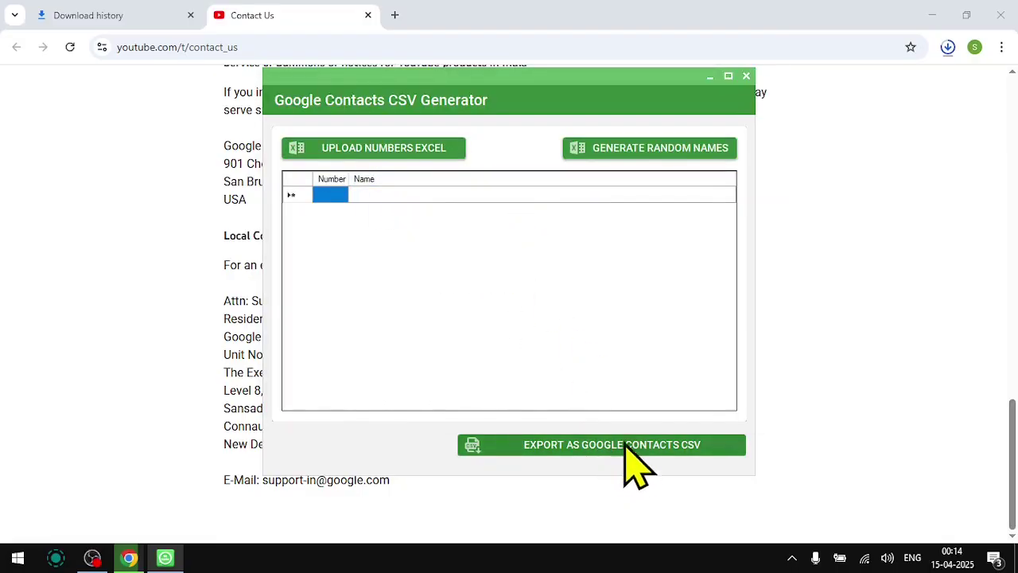
left_click(411, 168)
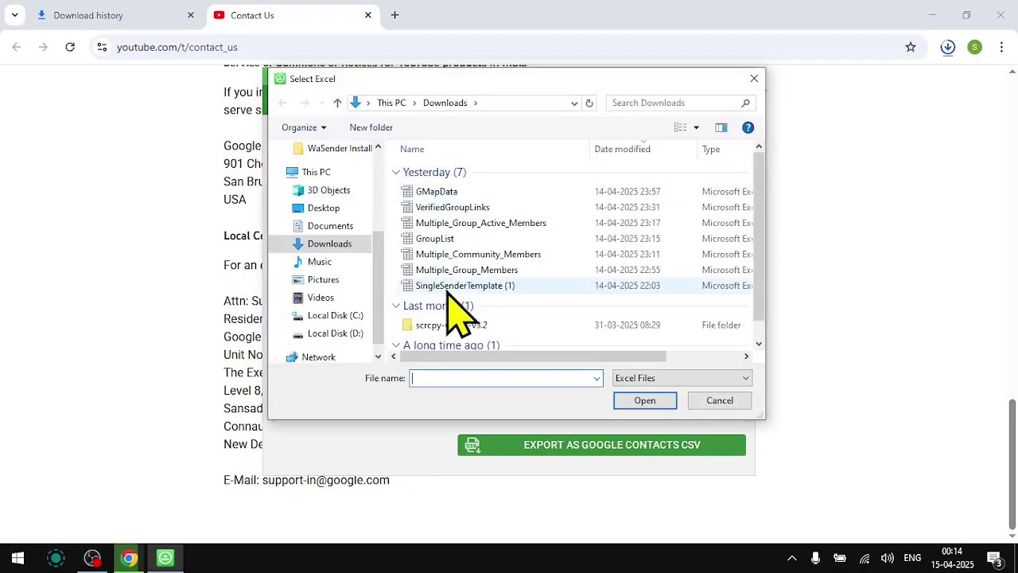
key("Escape")
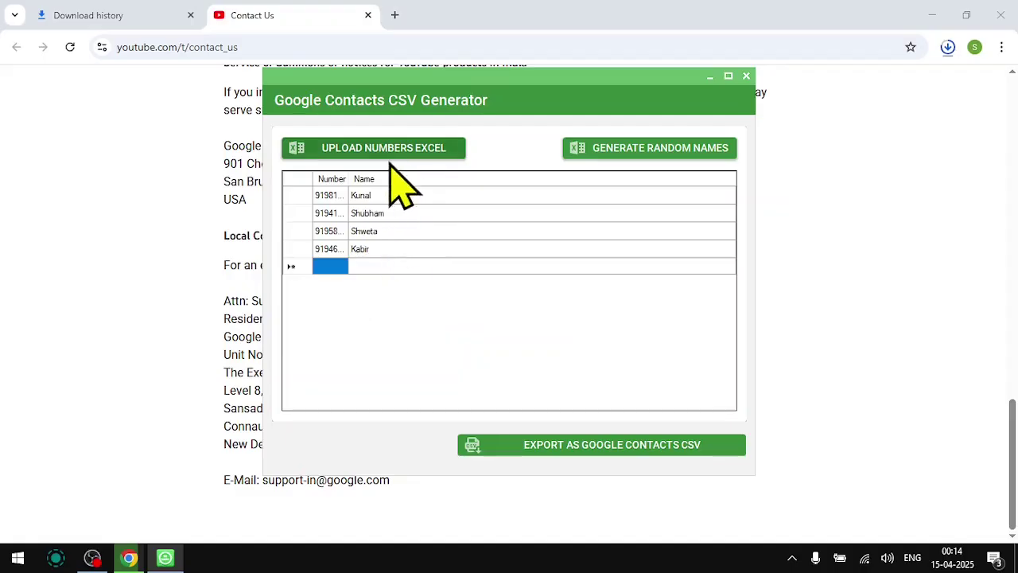
Step: Export the loaded contacts as a Google Contacts CSV named NewContacts in Downloads and close the generator
left_click(584, 446)
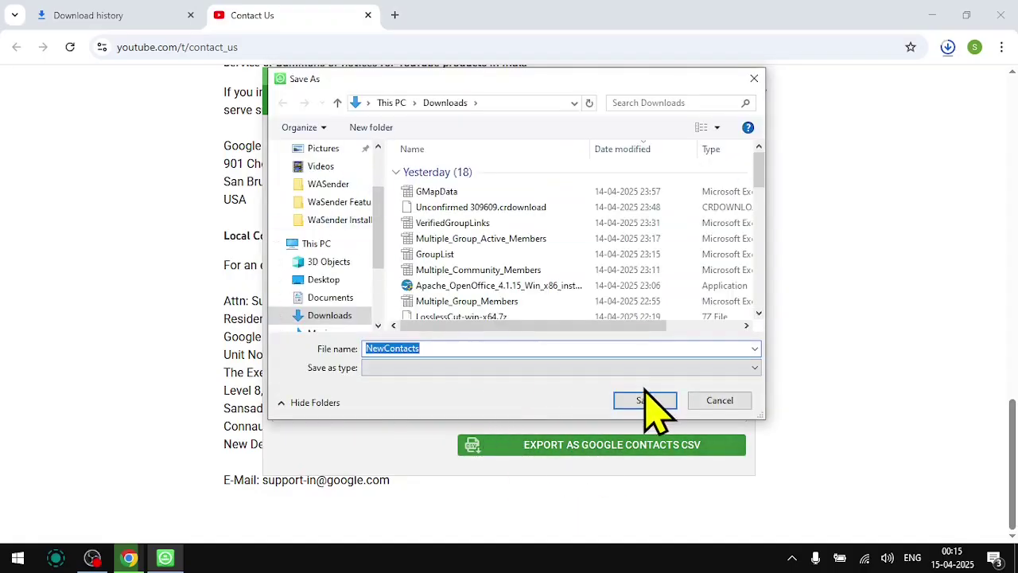
left_click(649, 404)
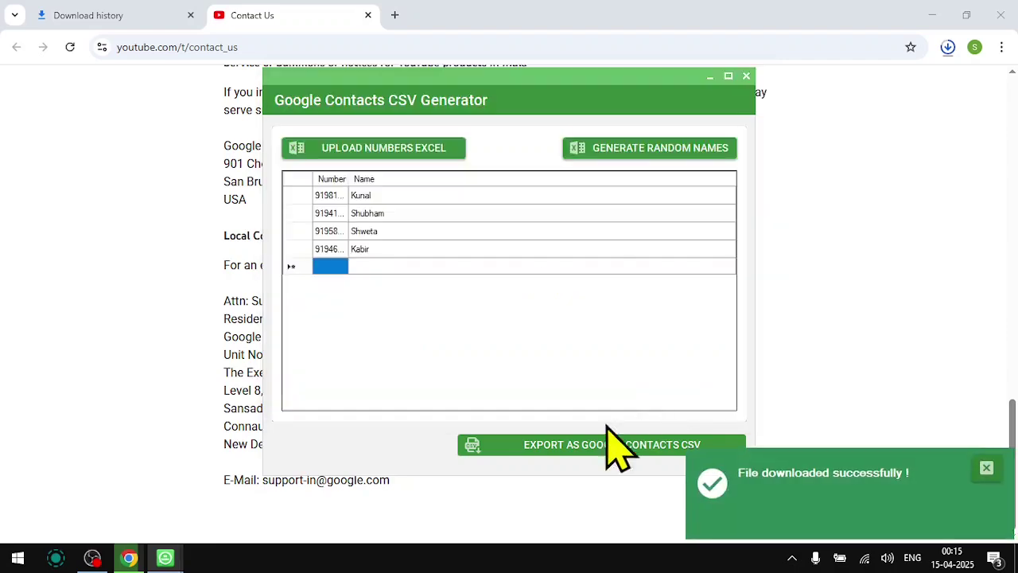
left_click(746, 76)
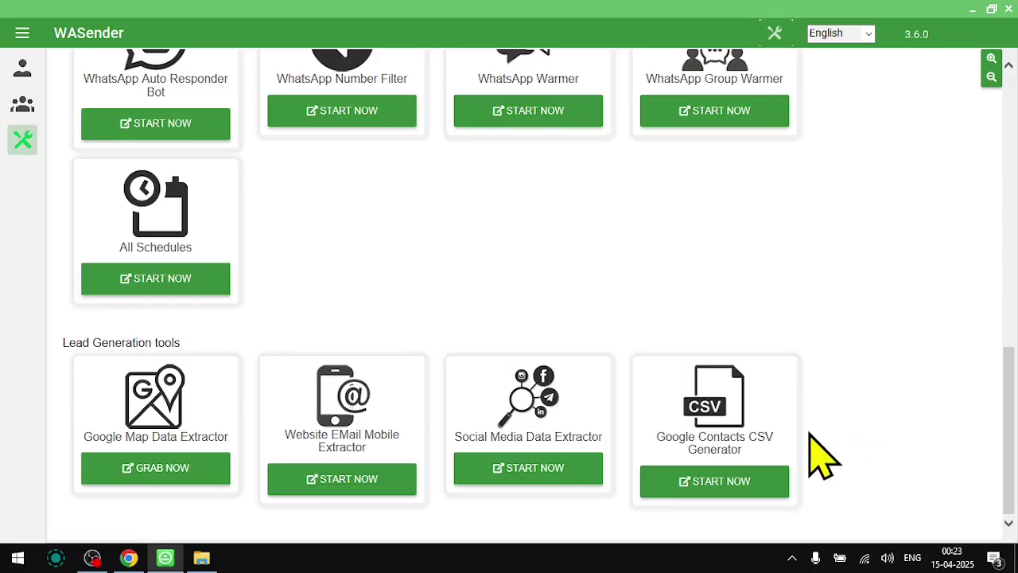
Step: Switch to Chrome and open contacts.google.com in a new tab
key("alt+Tab")
key("alt+Tab")
key("alt+Tab")
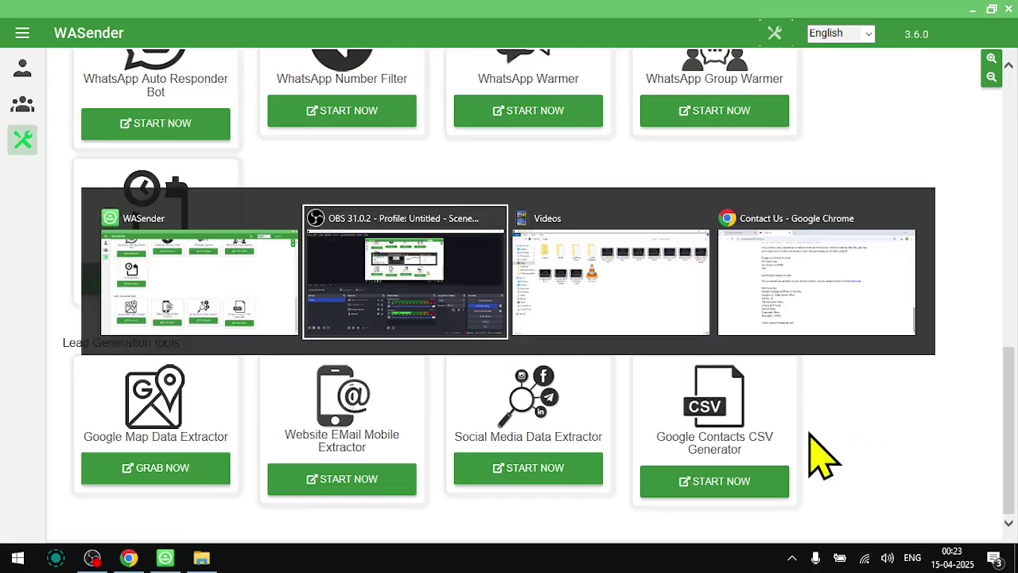
key("ctrl+t")
type("con")
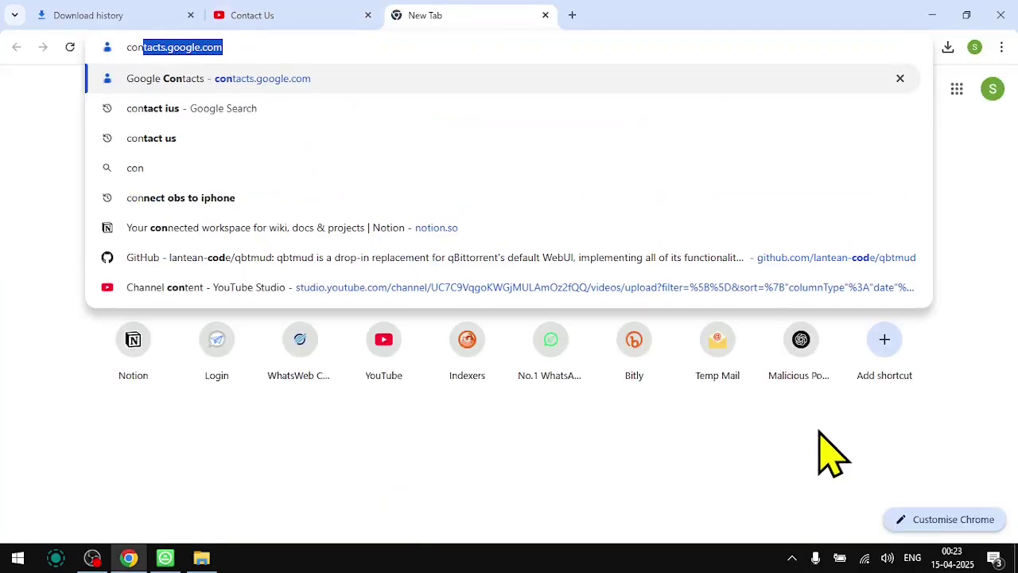
key("Return")
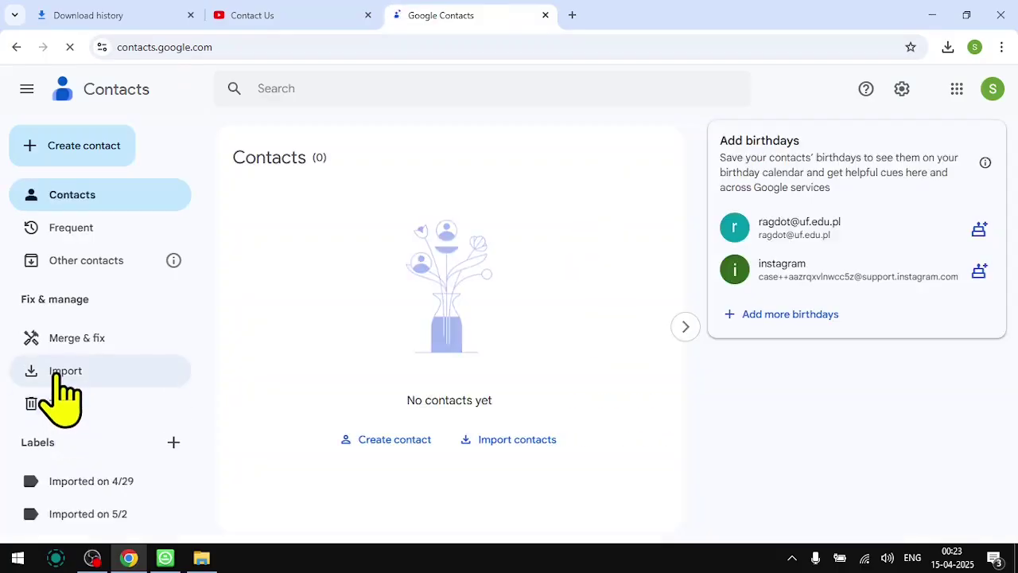
Step: Select NewContacts.csv for import into Google Contacts, then close the tab without importing and return to WASender
left_click(56, 374)
left_click(402, 292)
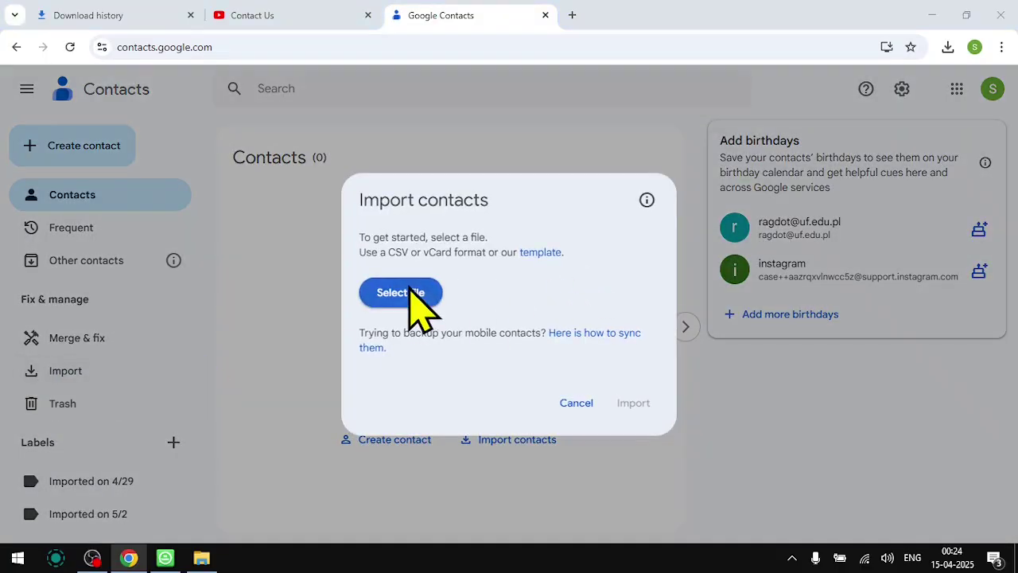
double_click(185, 129)
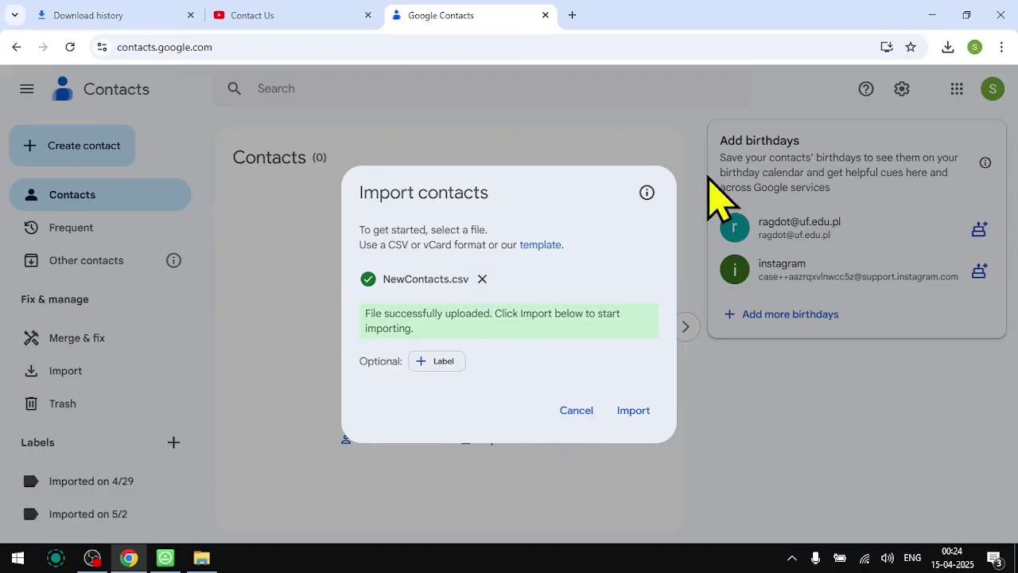
left_click(545, 15)
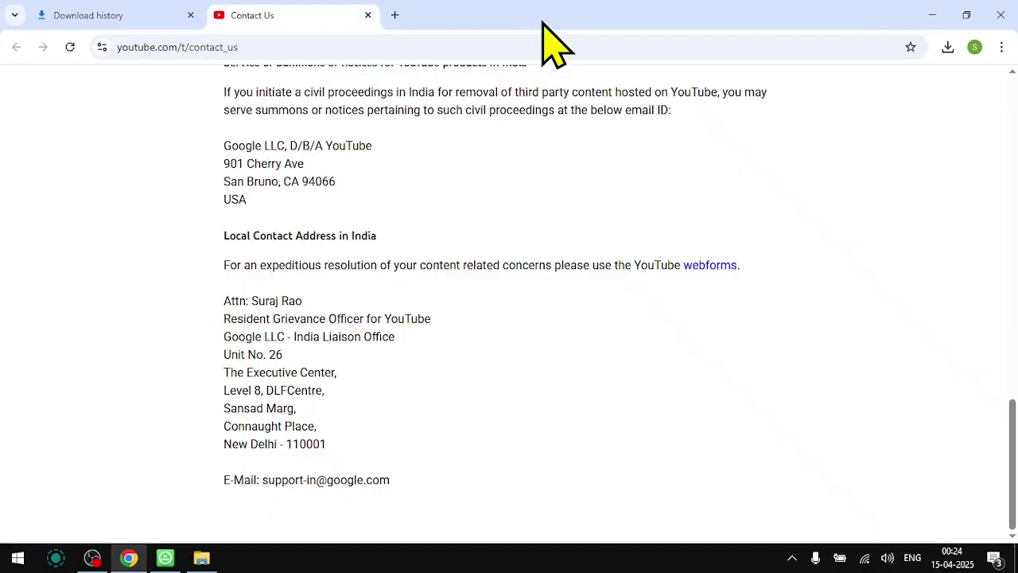
key("alt+Tab")
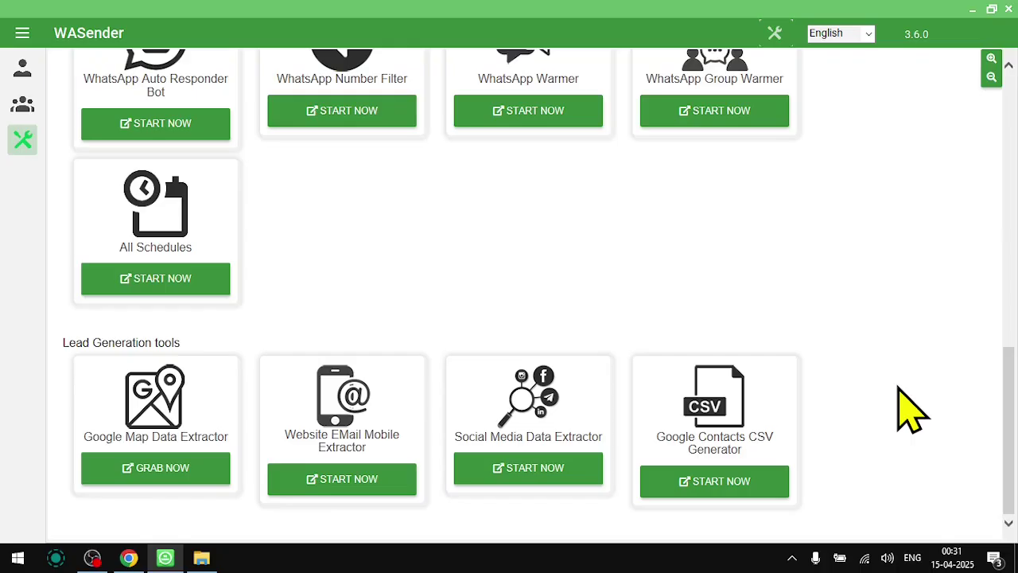